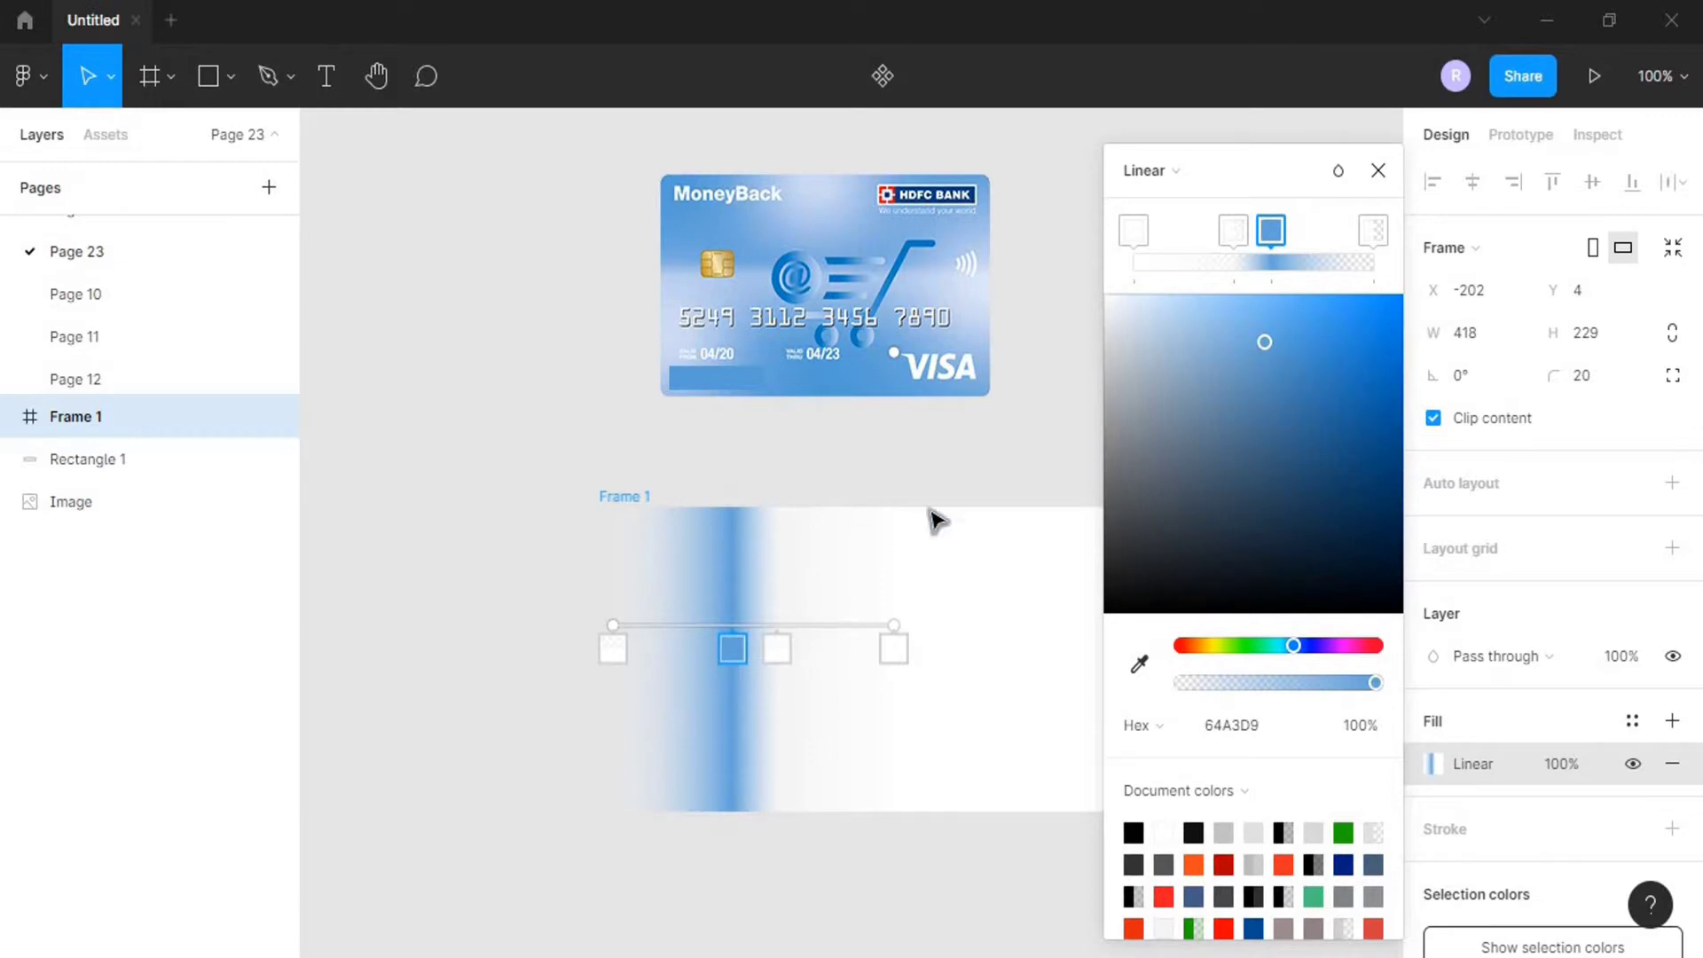
Turn Frame 1's linear gradient vertical, reducing it to a blue stop at the top fading to white at the bottom
click(847, 625)
click(1430, 764)
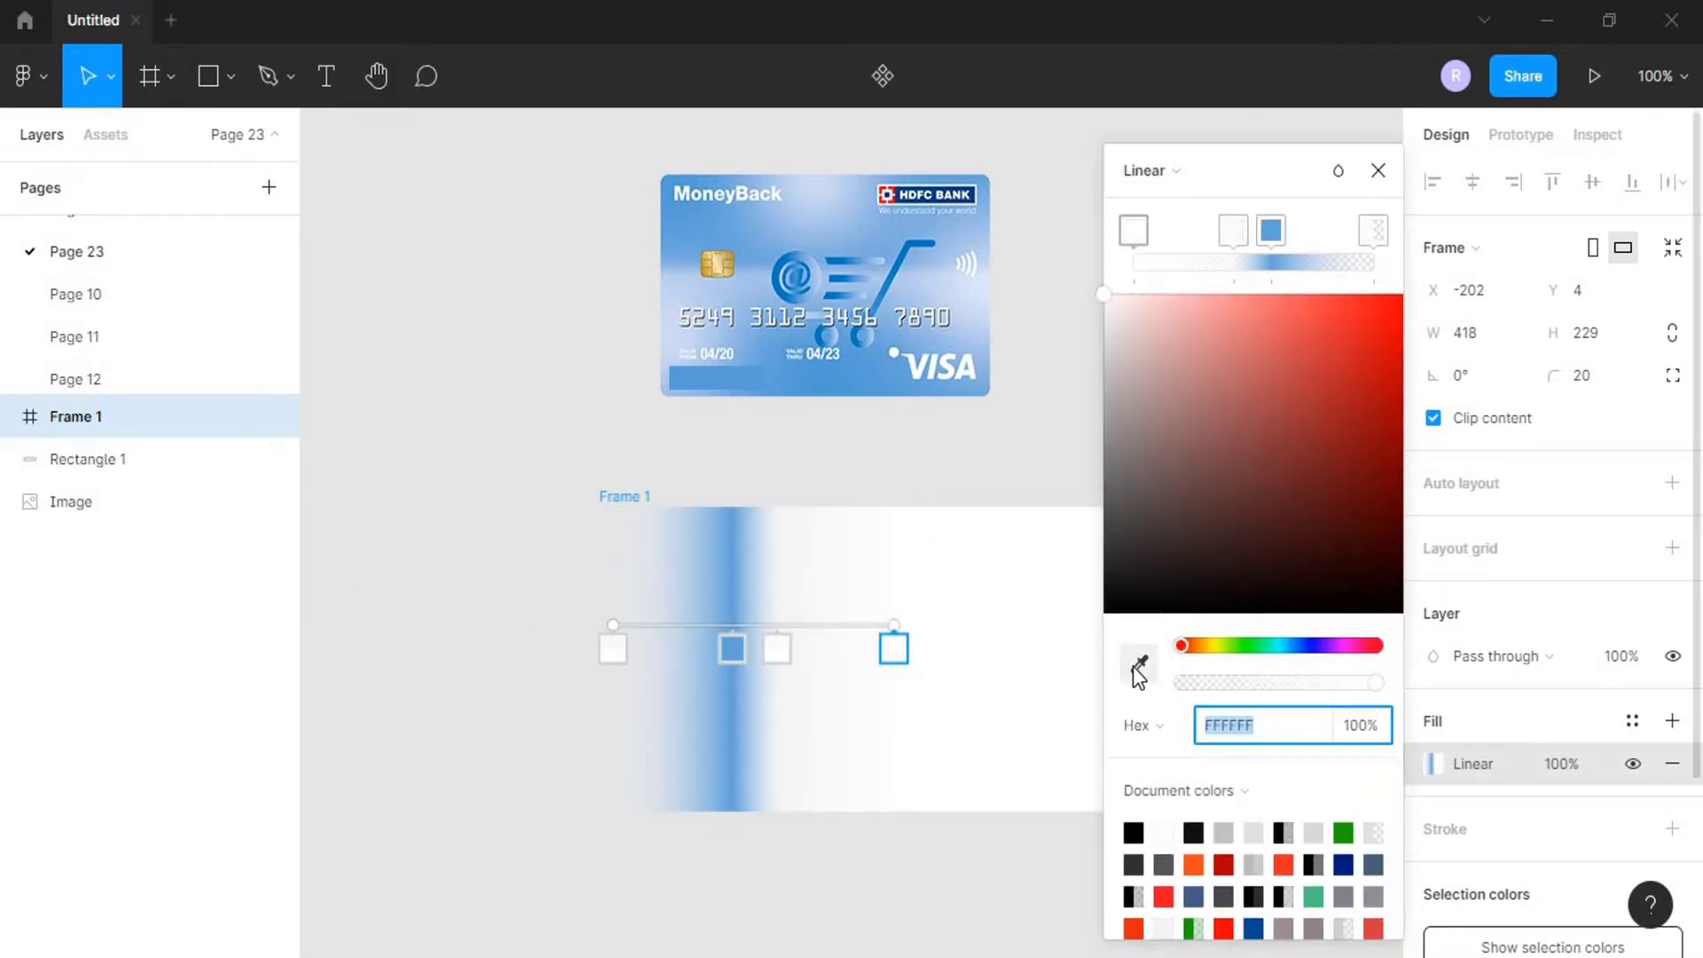
drag(894, 647, 624, 826)
drag(597, 711, 637, 626)
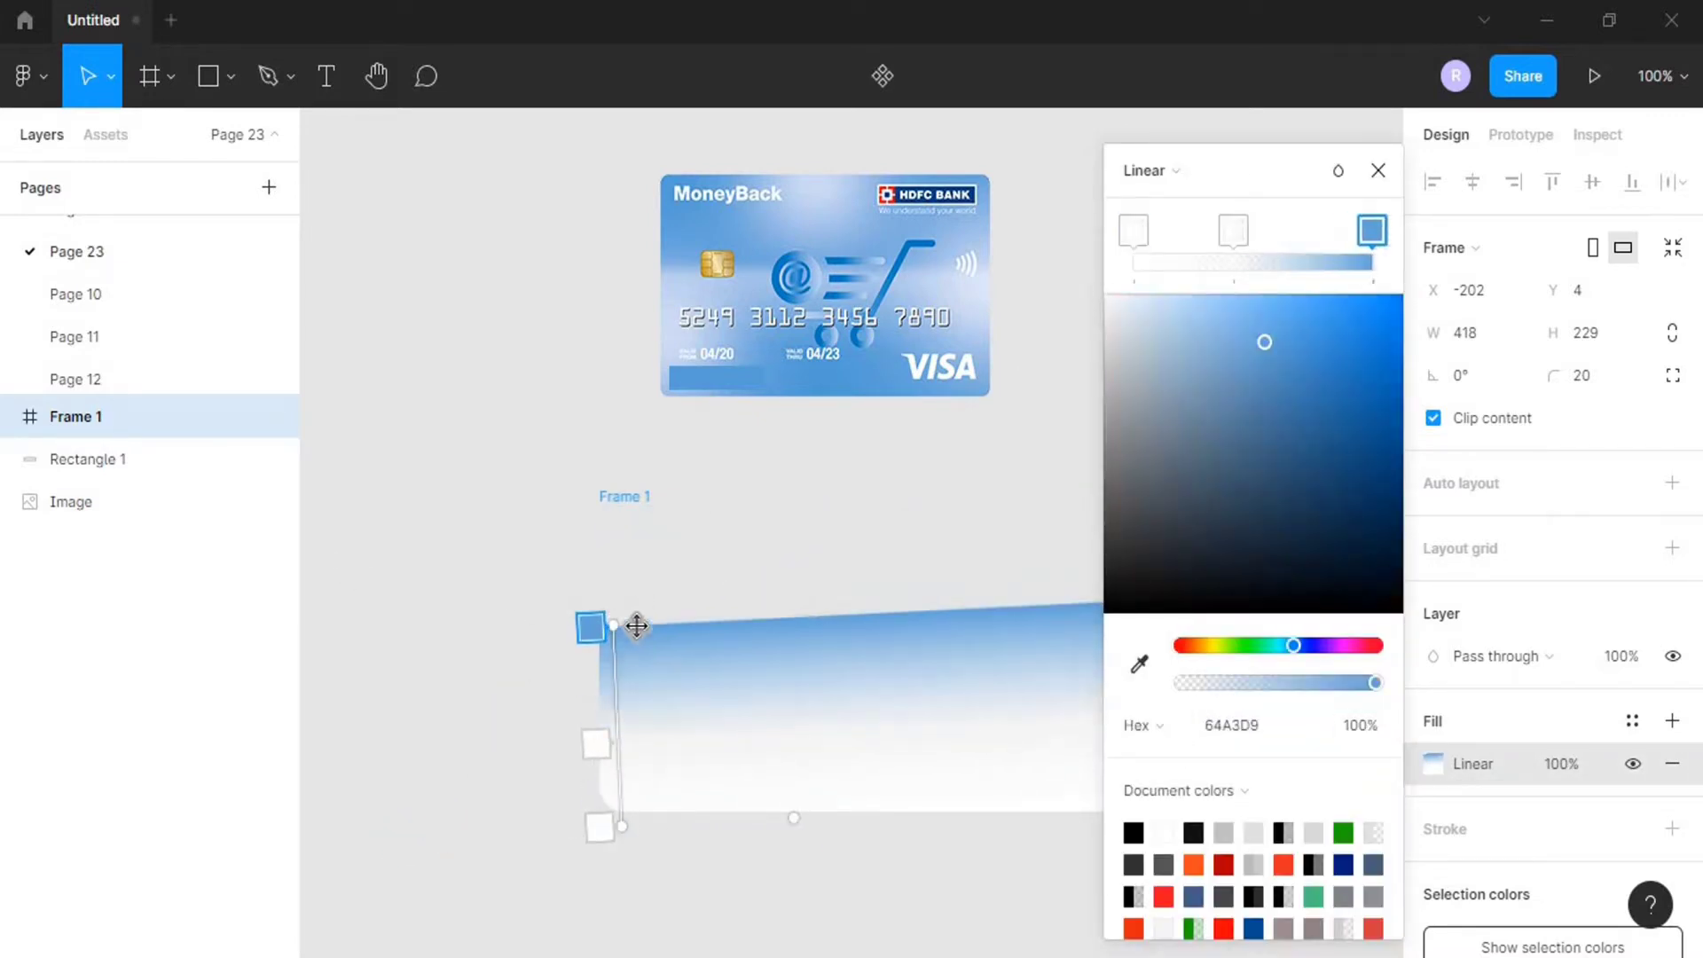
drag(610, 742, 608, 823)
click(1002, 627)
click(1432, 763)
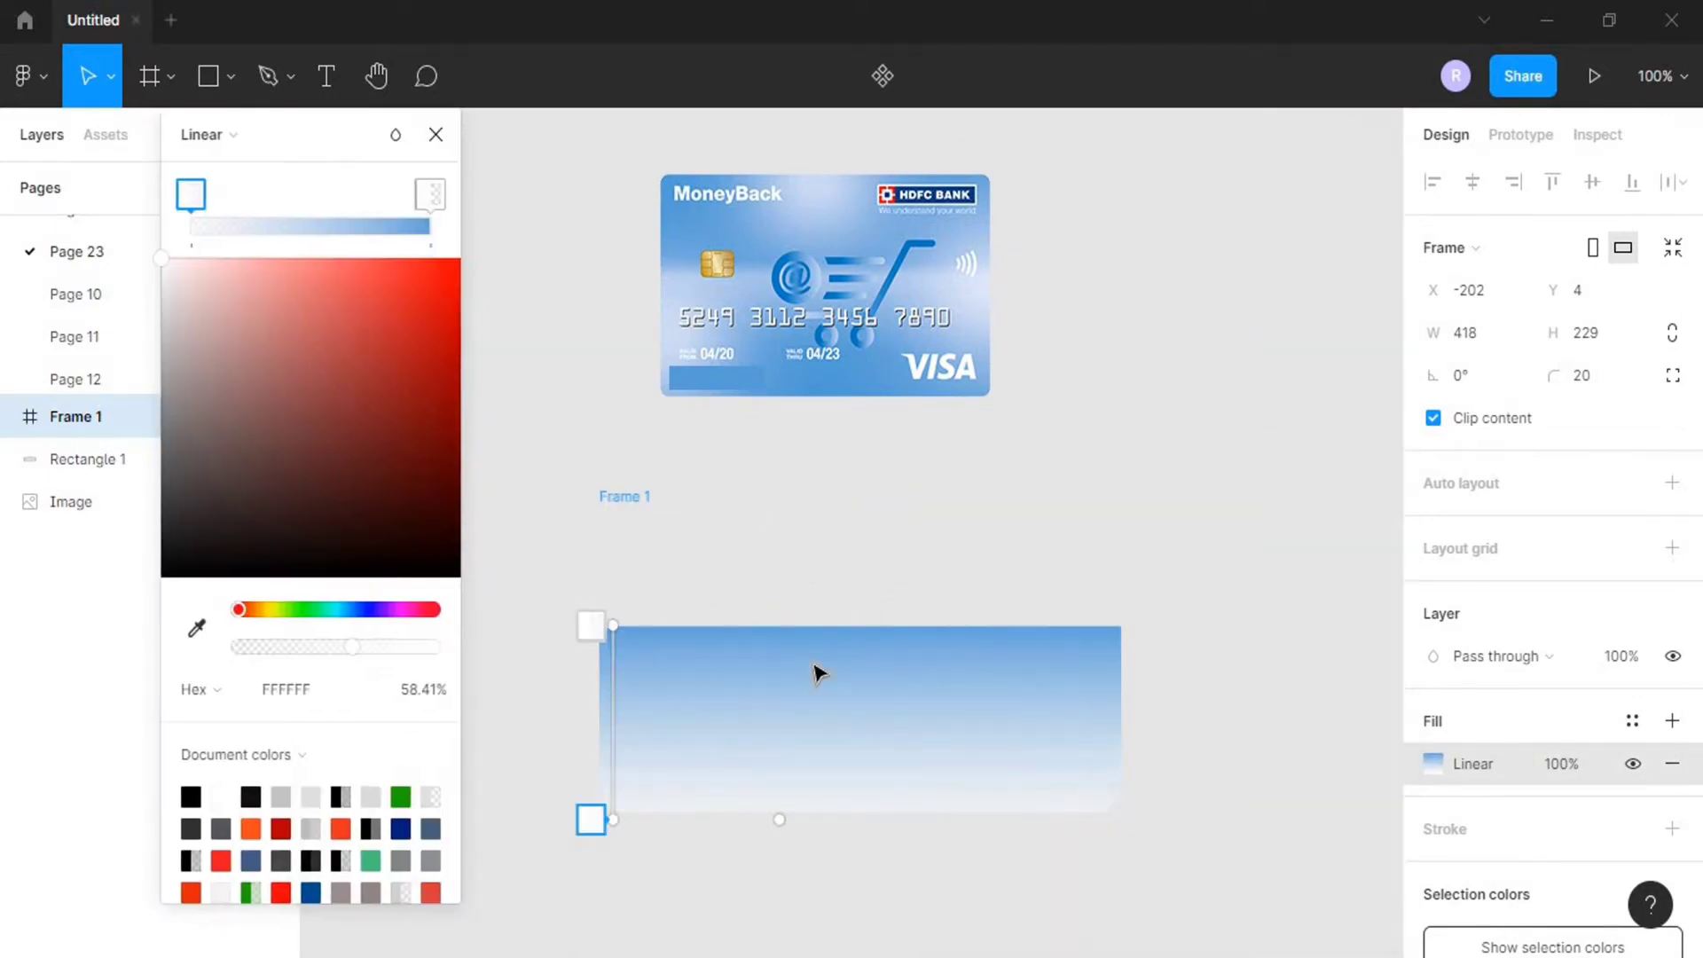
Run the gradient from just above Frame 1's top edge to about mid-height, and set the white stop's opacity to 100%
drag(613, 625, 614, 493)
drag(611, 820, 610, 633)
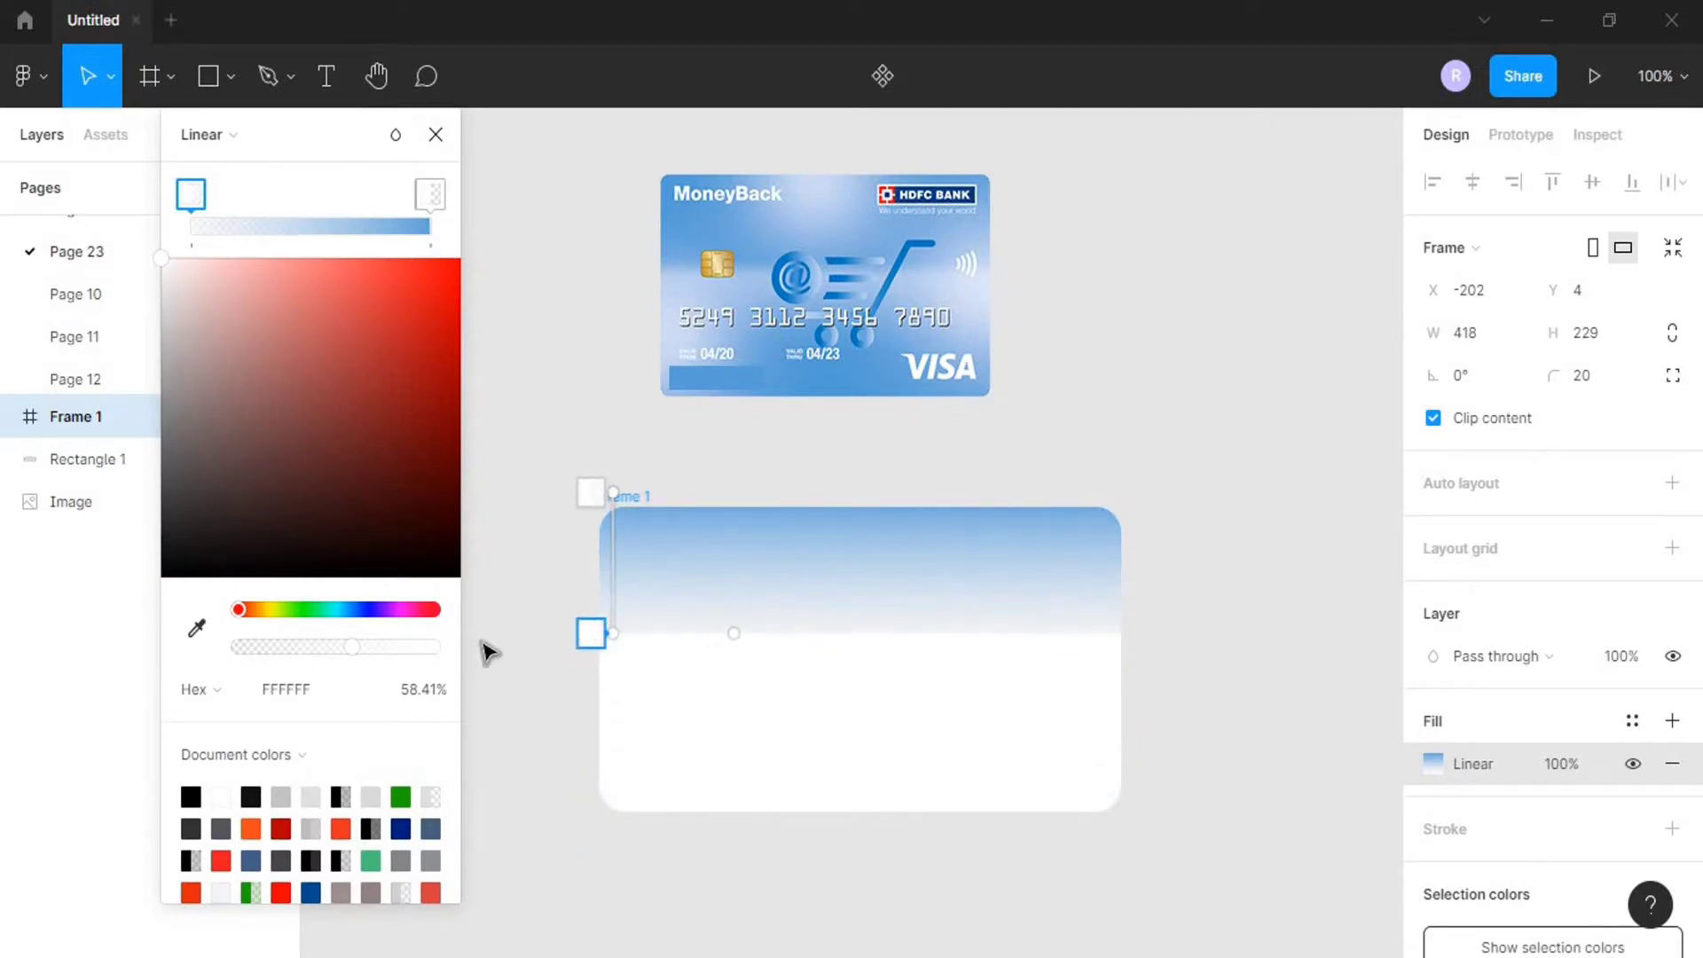
click(604, 627)
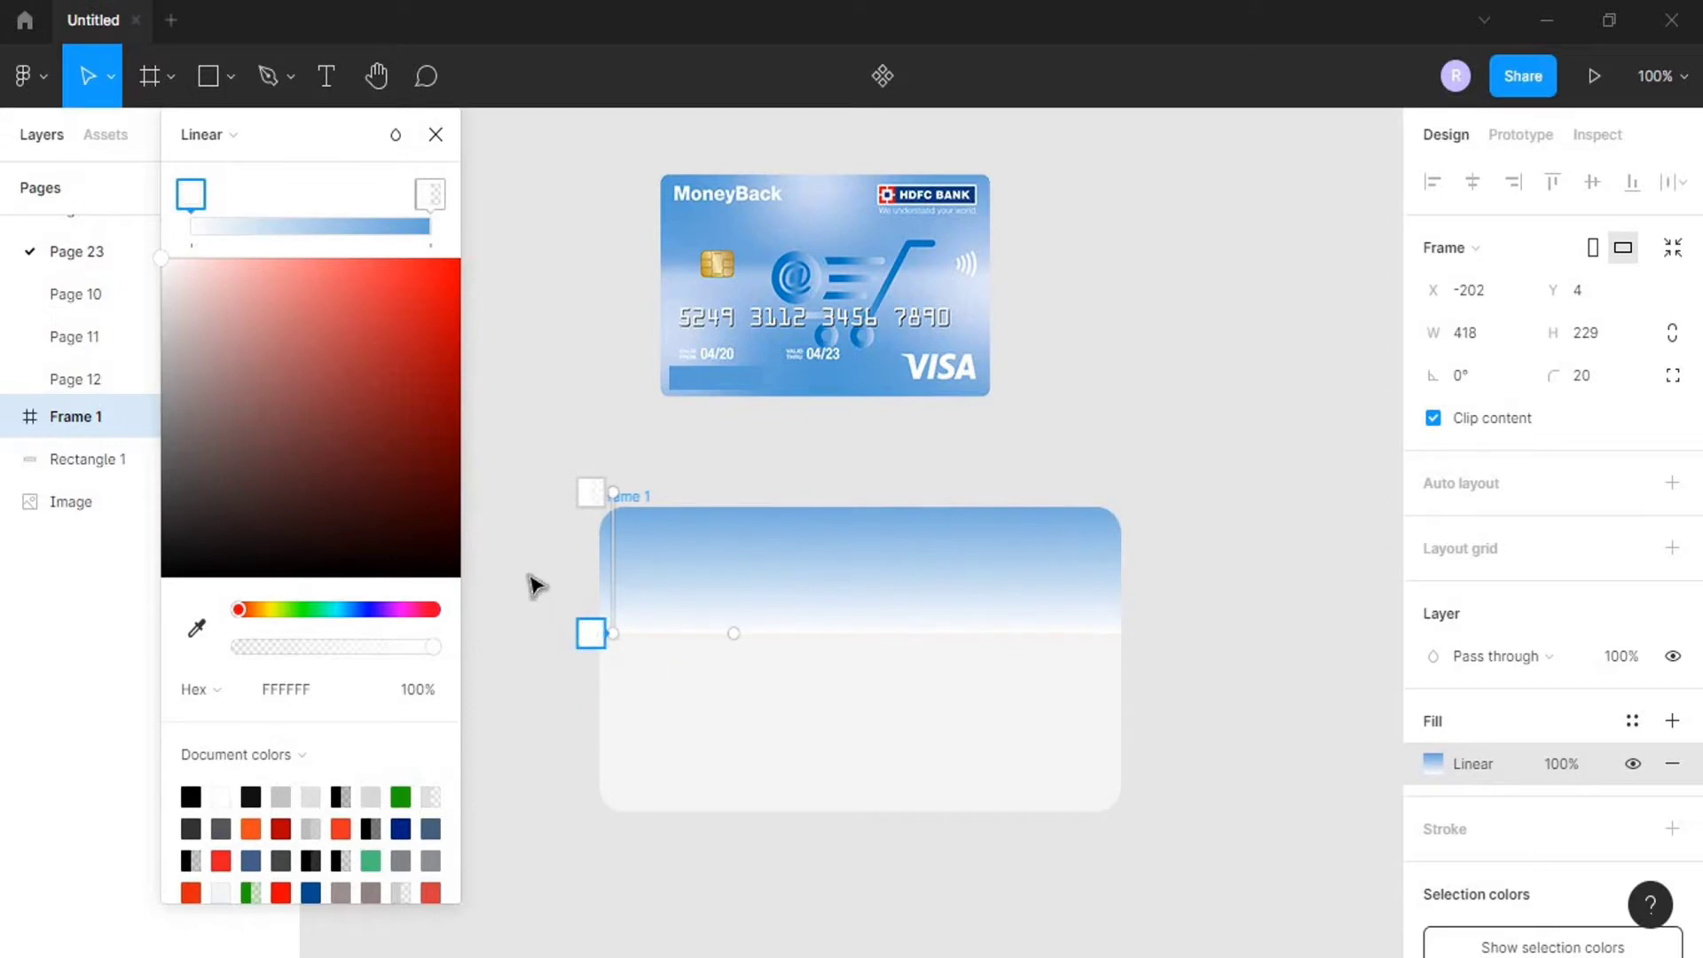
click(529, 578)
click(487, 332)
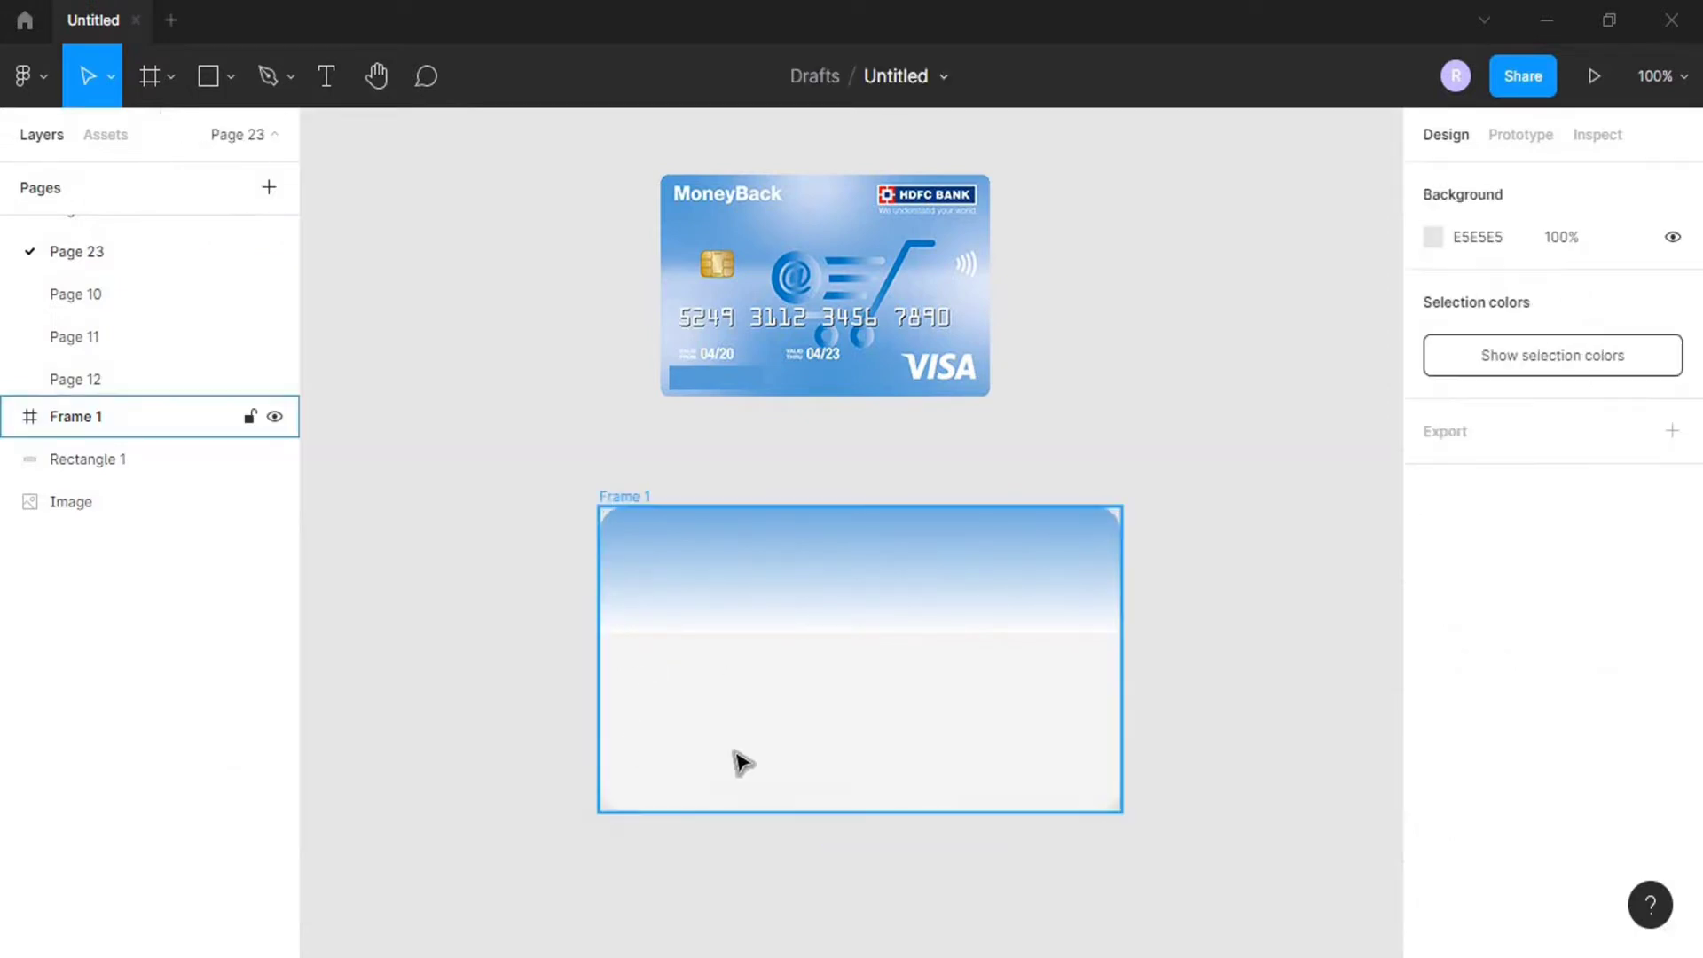
Add a light blue middle stop to Frame 1's gradient, extend the gradient to the bottom edge, and shift the middle stop upward
click(736, 755)
click(1432, 765)
click(610, 575)
click(402, 653)
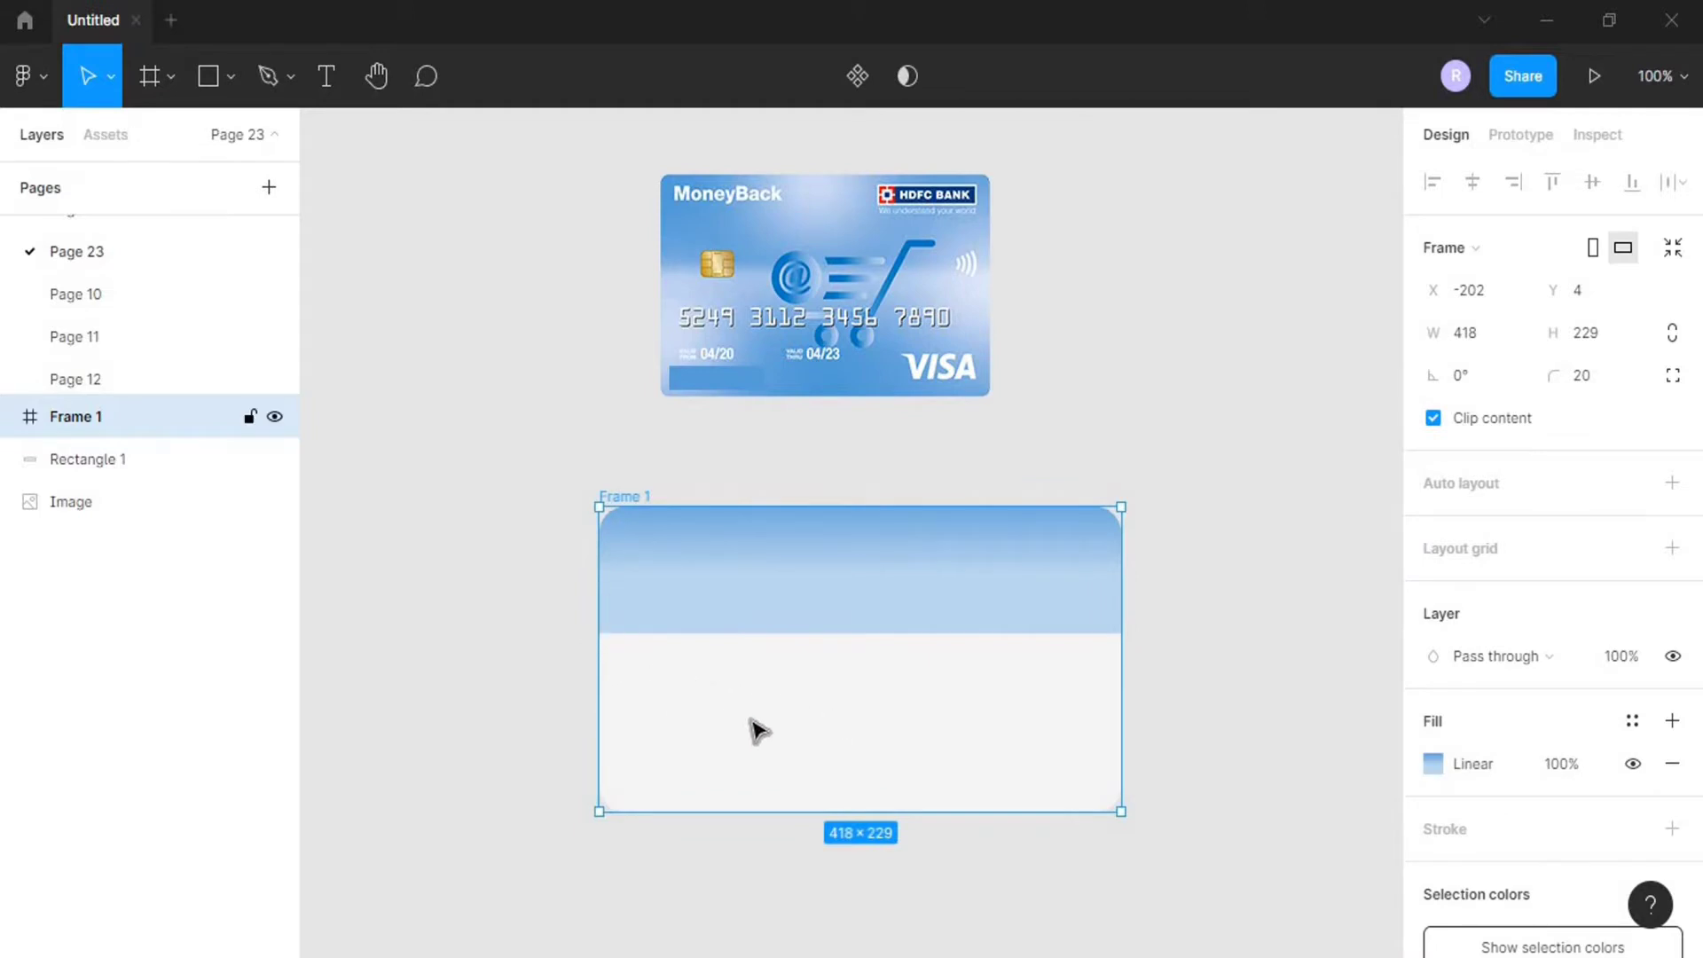
click(1432, 764)
click(610, 810)
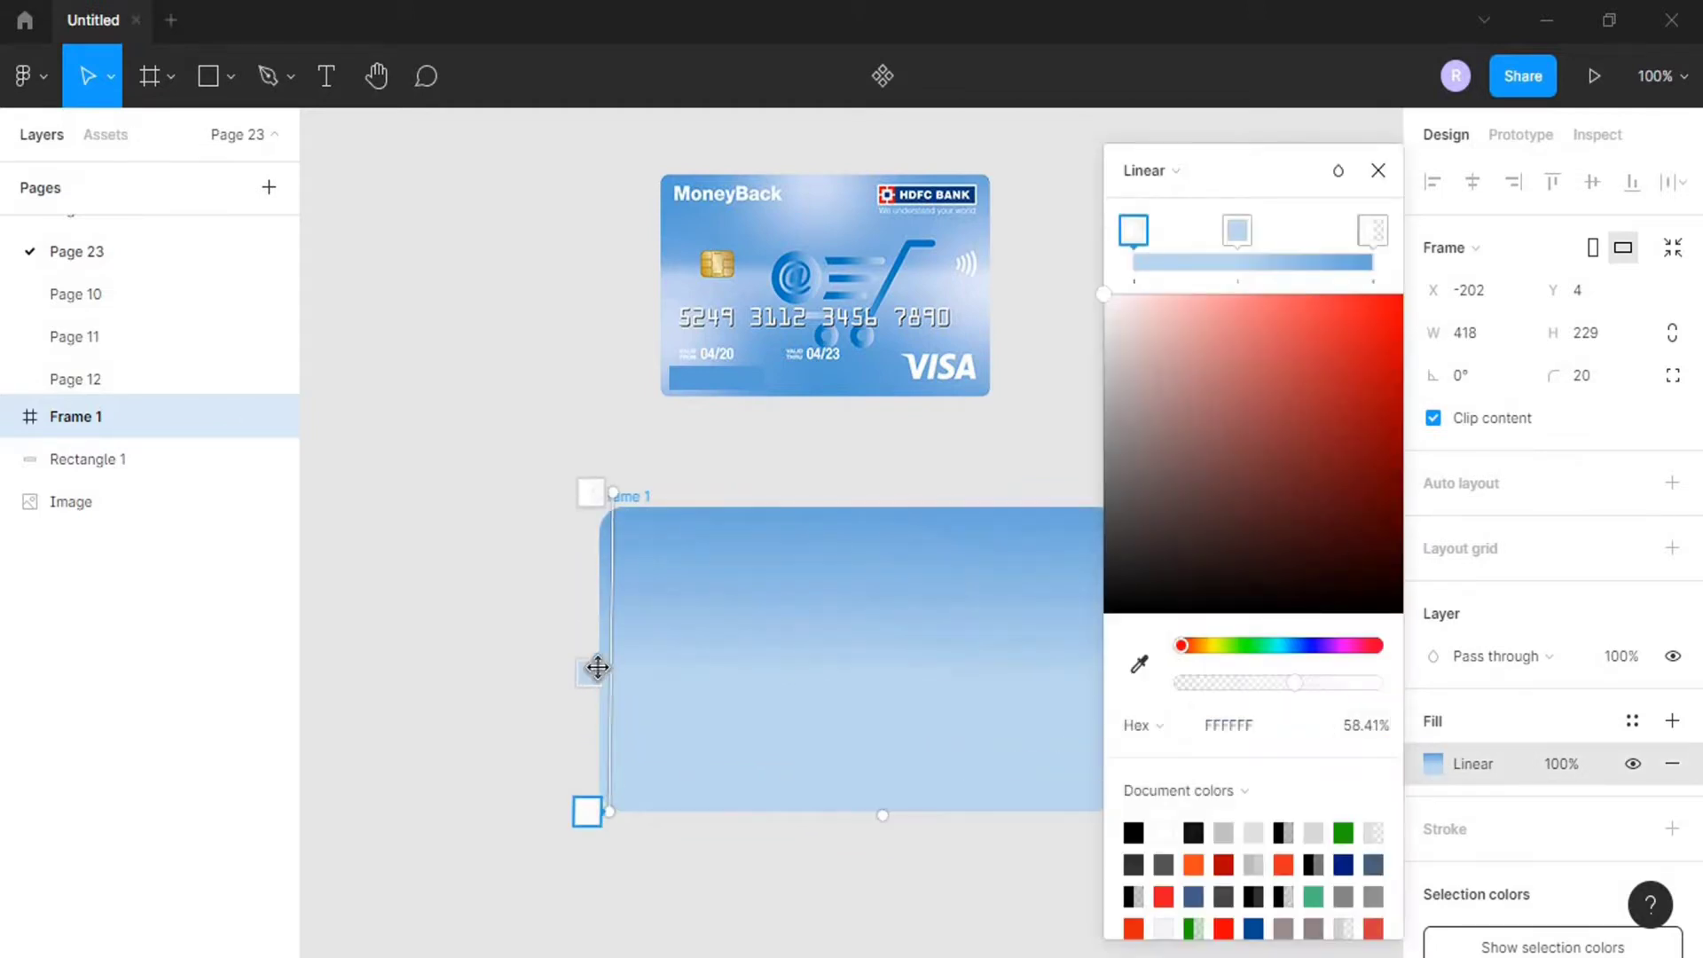
drag(597, 667, 602, 620)
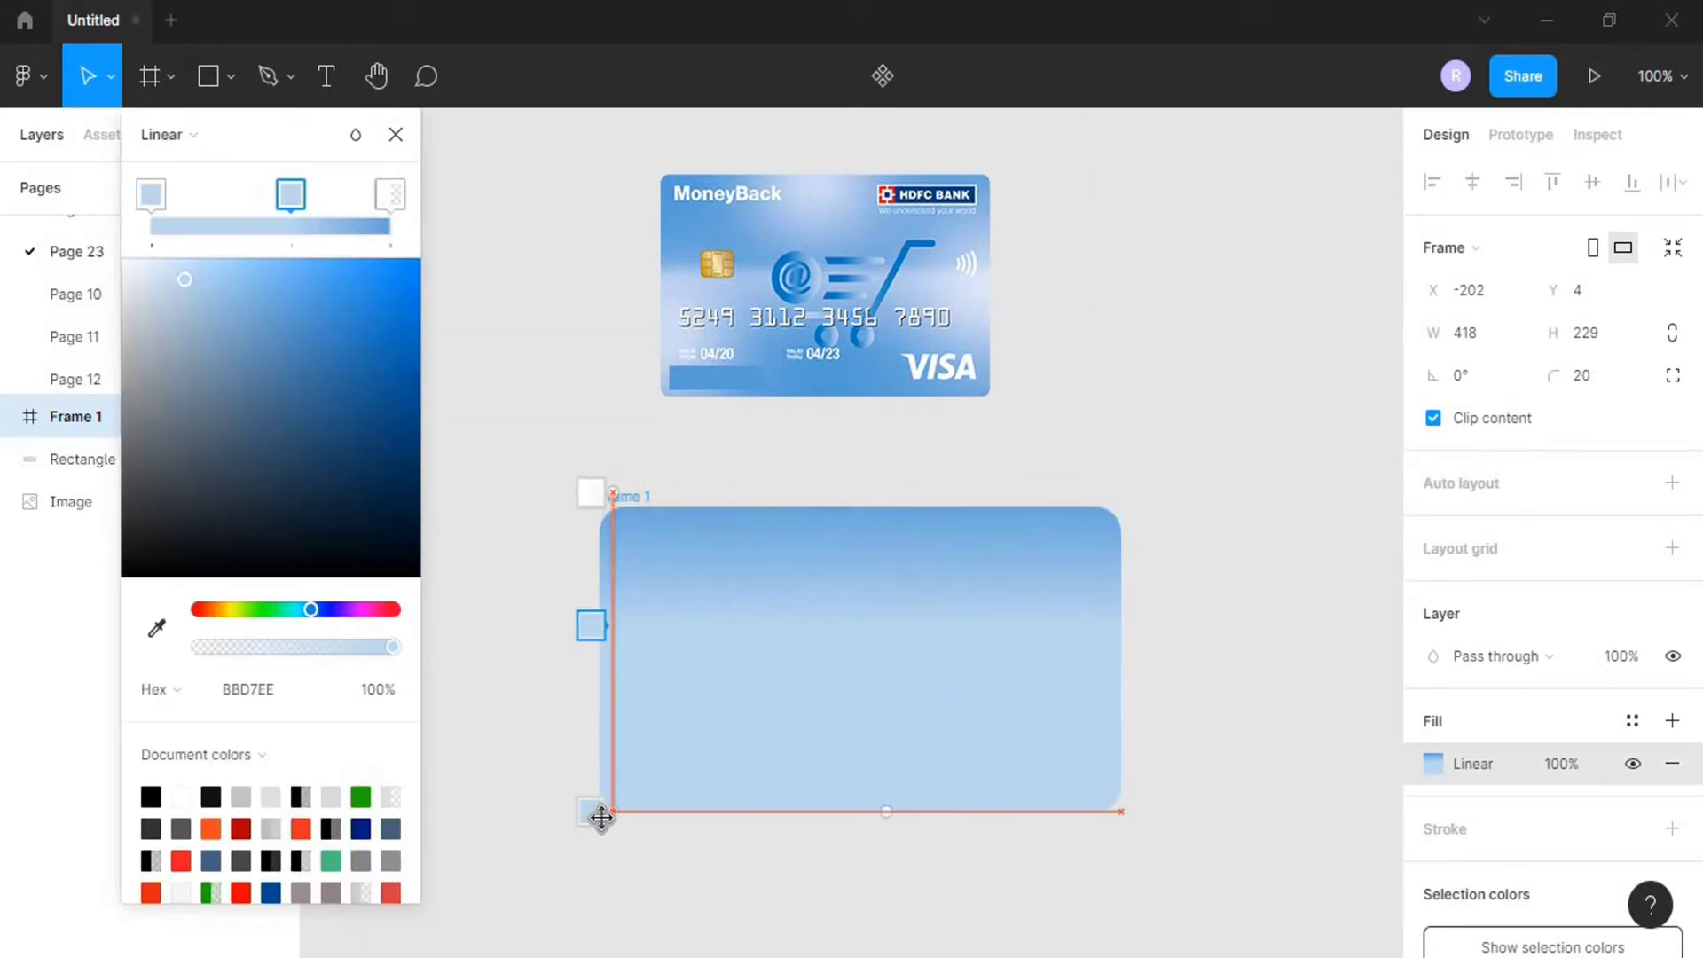
Add a brighter blue stop and two pale stops to the gradient, plus a lower 529DD6 stop sampled from the reference card
mouse_move(183, 277)
mouse_down()
mouse_move(143, 270)
mouse_move(262, 282)
mouse_move(226, 277)
mouse_up()
click(608, 668)
click(608, 568)
click(603, 762)
click(156, 628)
click(843, 393)
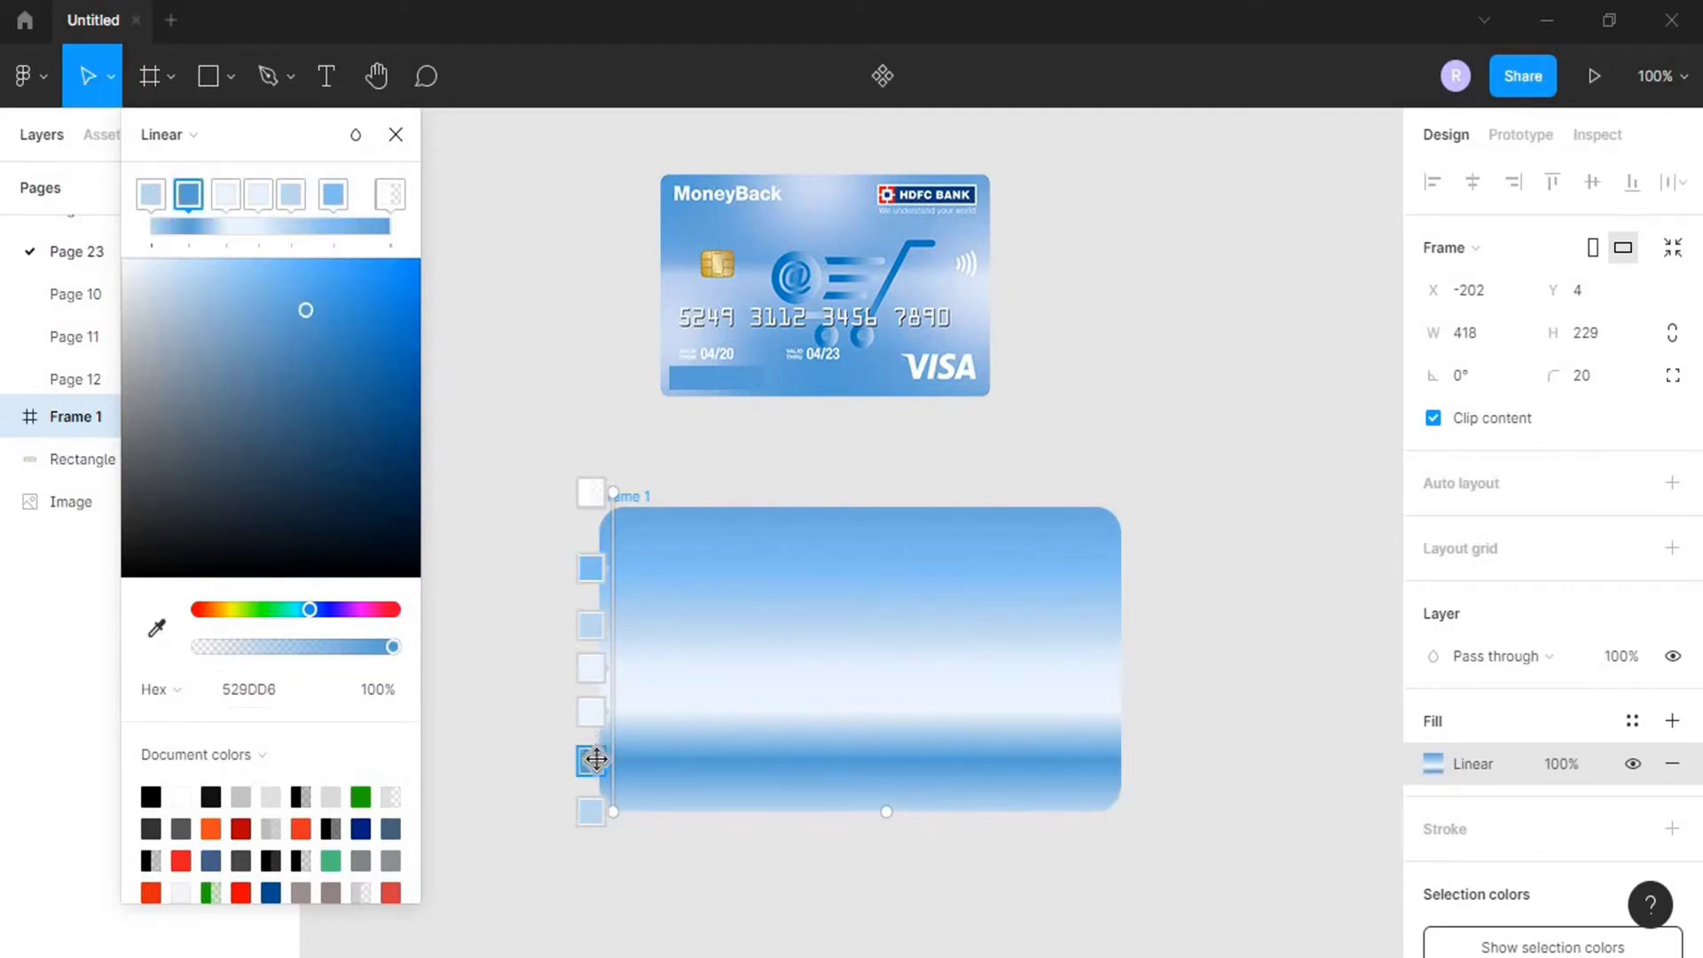
Lower the 529DD6 stop's opacity to 31% and move it to the bottom end of the gradient
drag(591, 761, 591, 724)
drag(393, 646, 258, 647)
drag(590, 725, 589, 823)
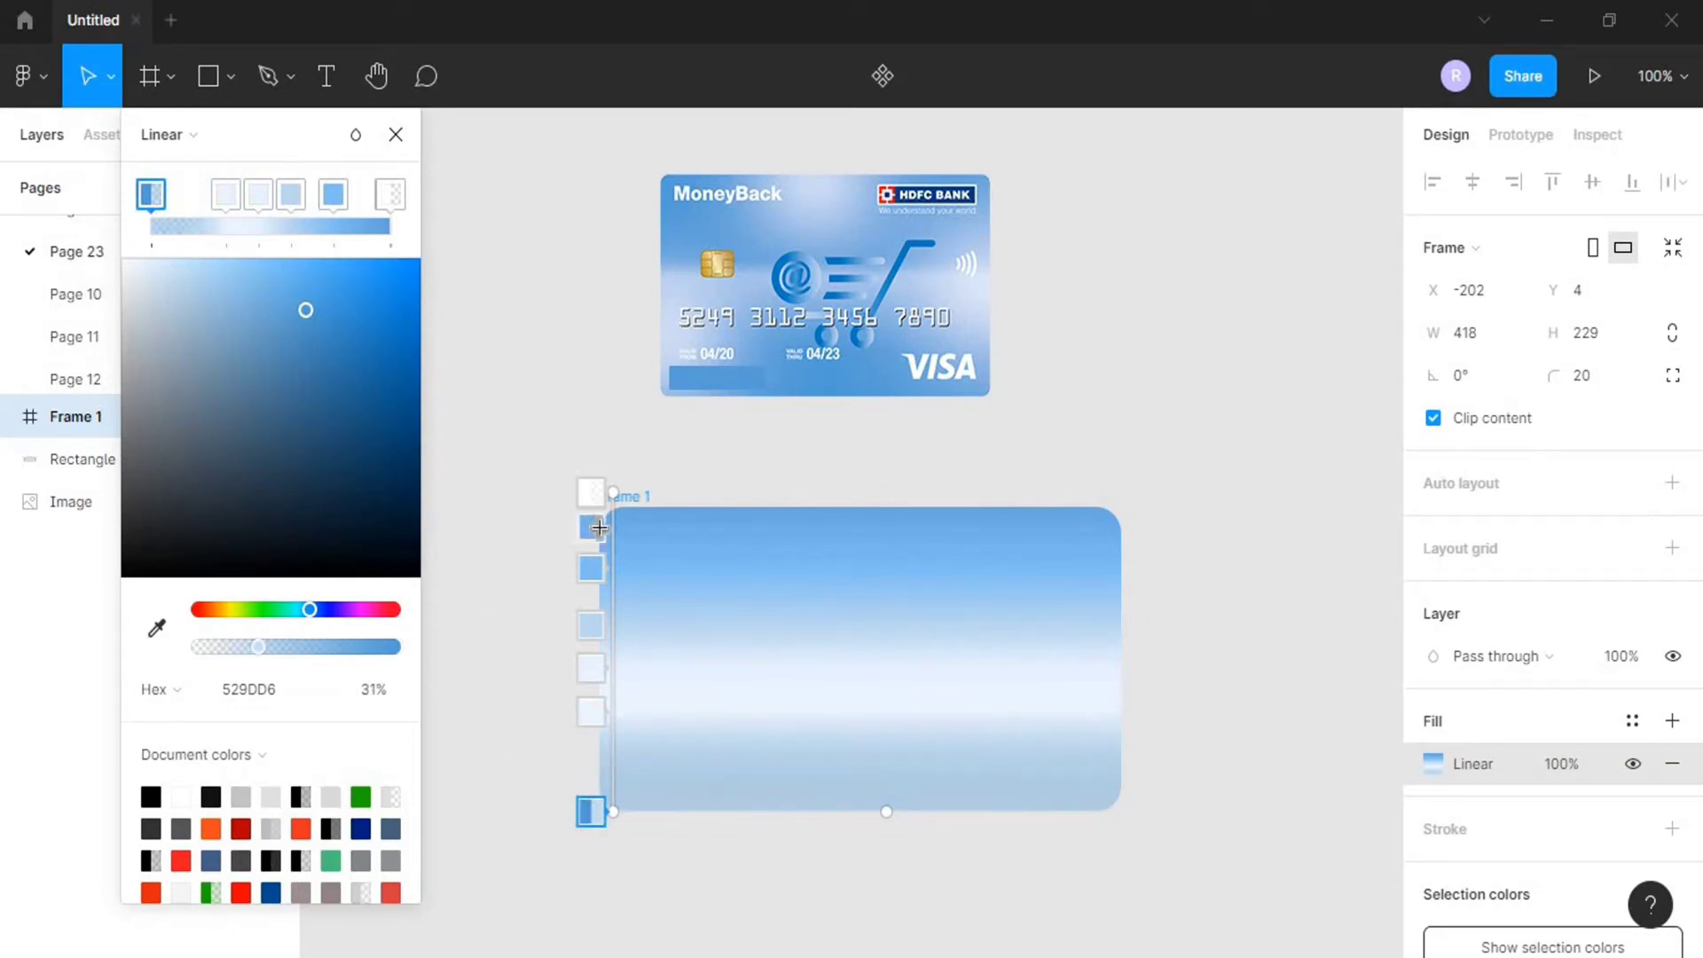
Recolour the two pale gradient stops to stronger light blues, using CAE6FF for the lower one
click(594, 666)
drag(155, 284, 179, 189)
click(591, 713)
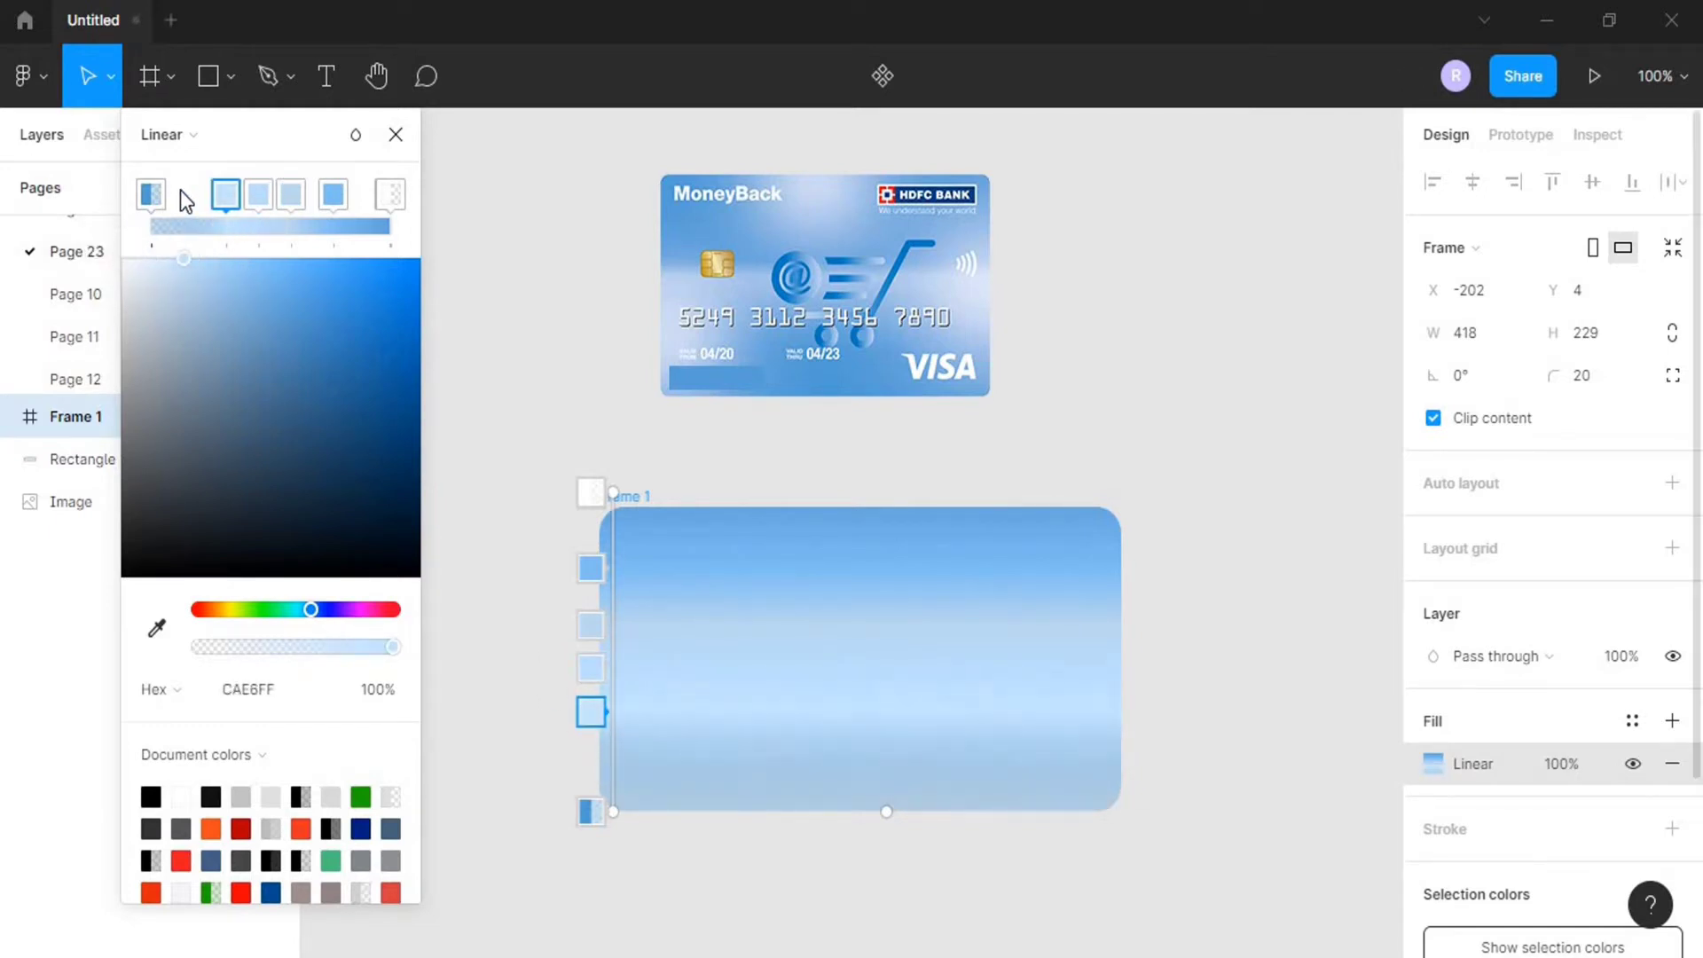
click(483, 391)
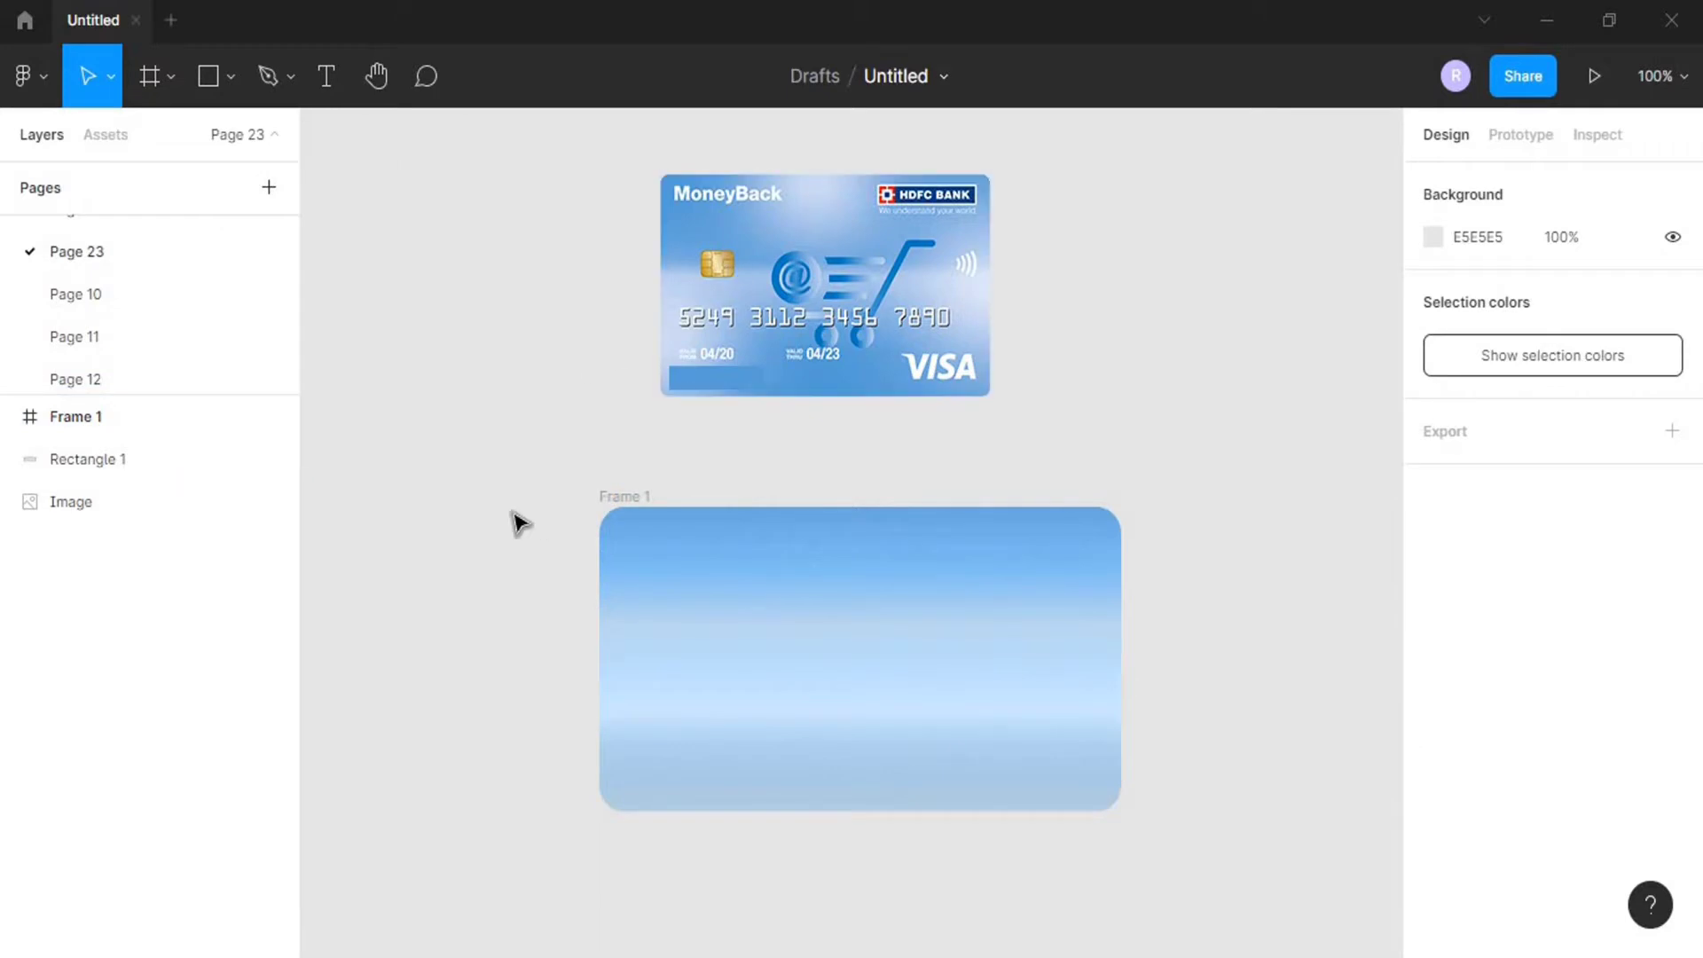
Add a 135 × 51 frame with a white FFFFFF fill inside the card's upper-right area at X 263, Y 25
scroll(1020, 601, up, 3)
scroll(667, 411, down, 3)
key(f)
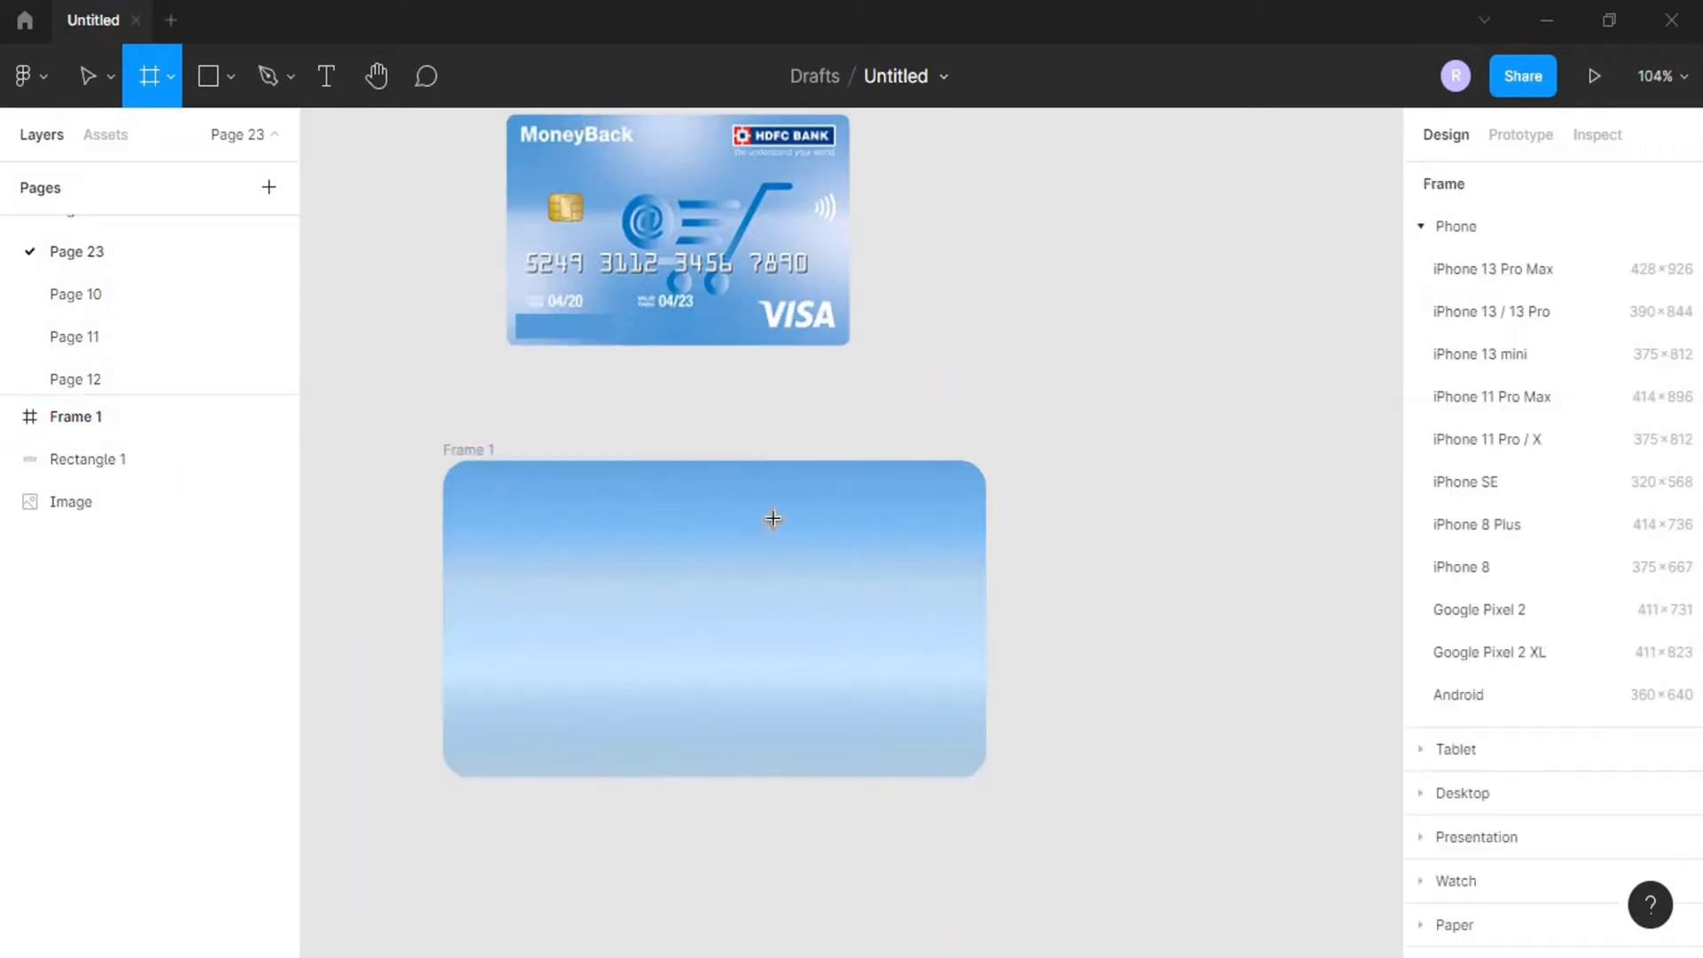
drag(774, 495, 945, 562)
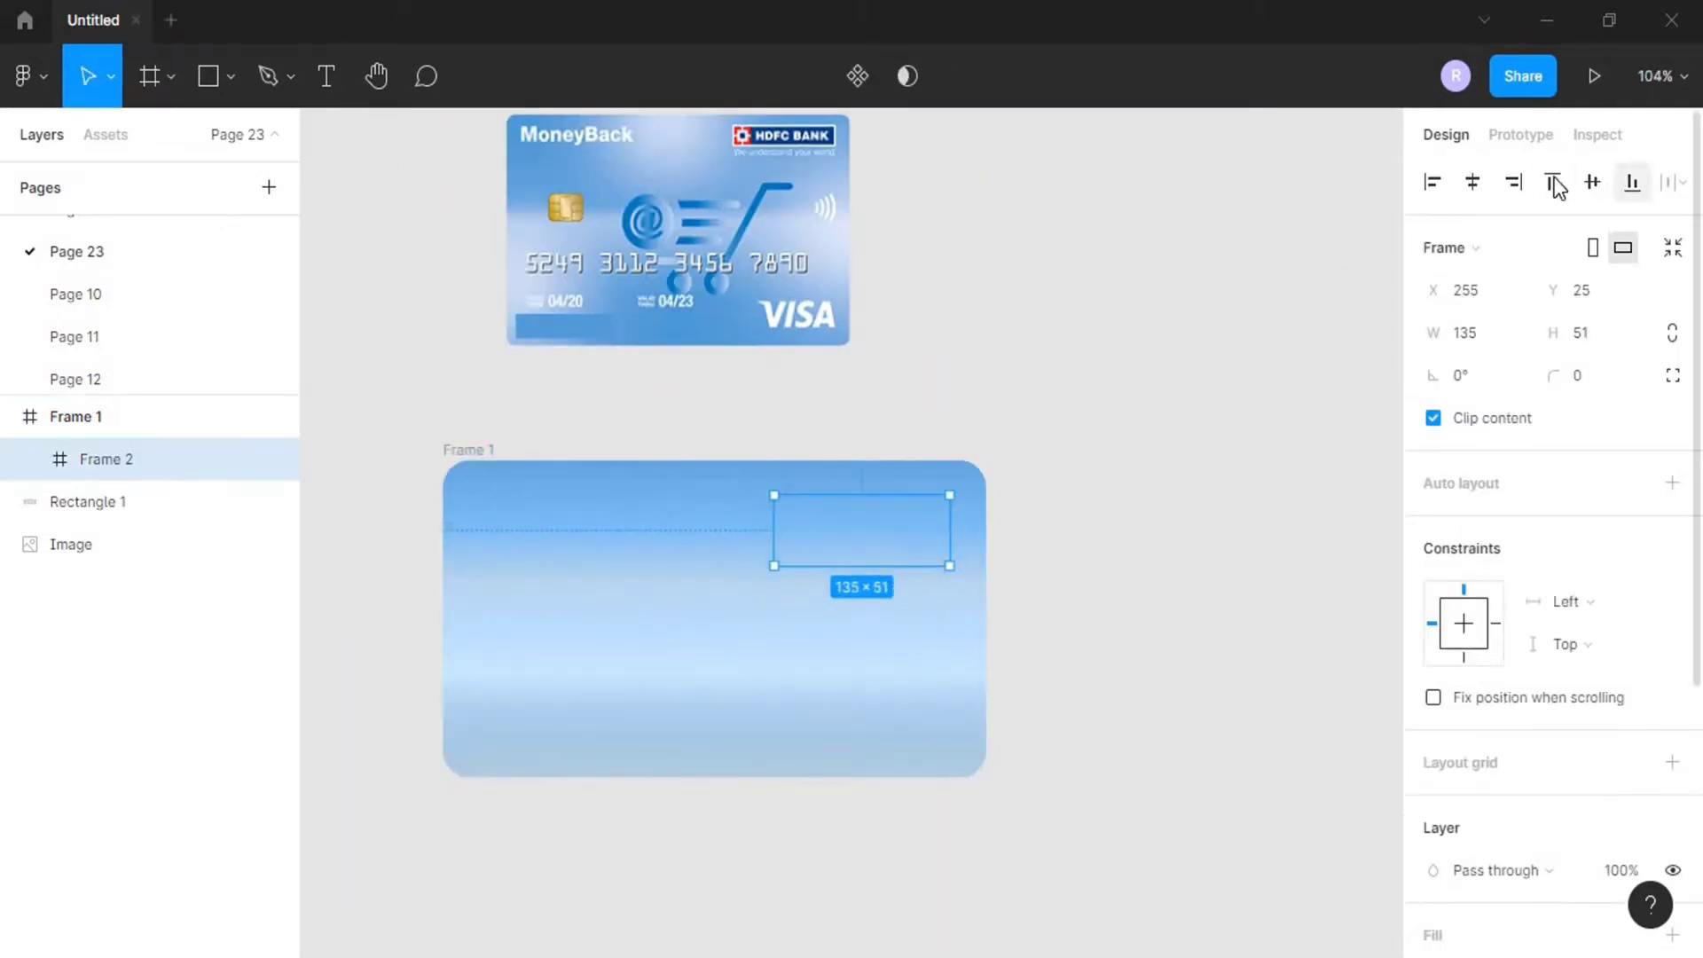
click(1512, 182)
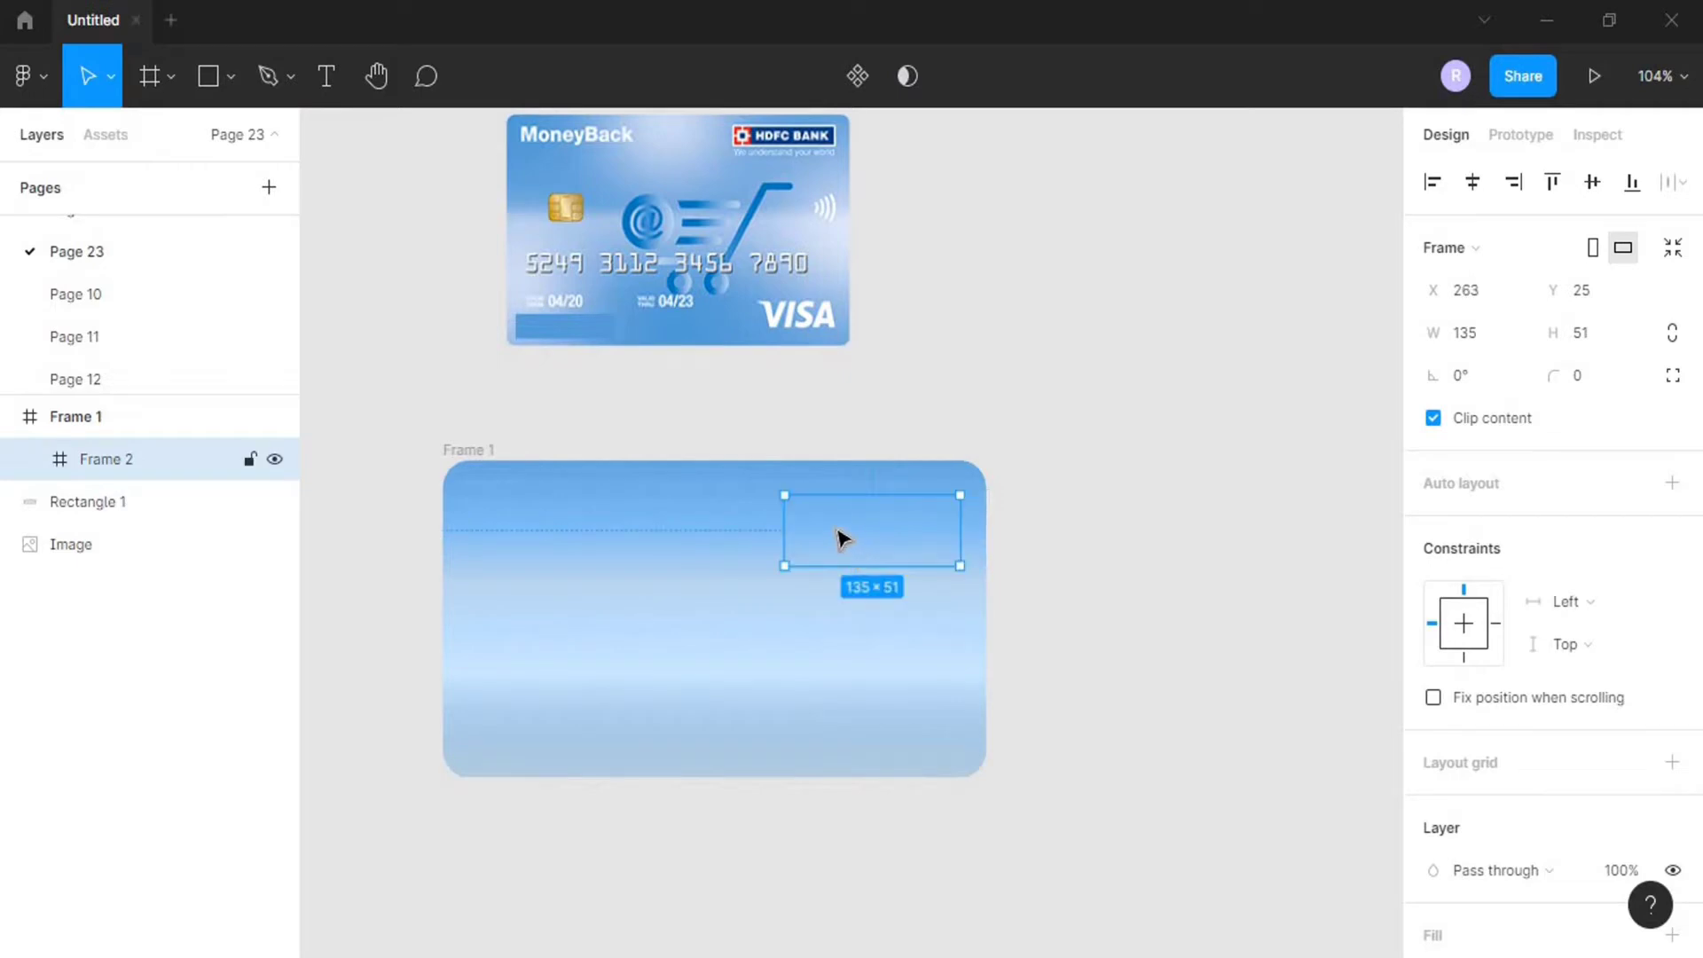
scroll(1433, 771, down, 2)
click(1429, 806)
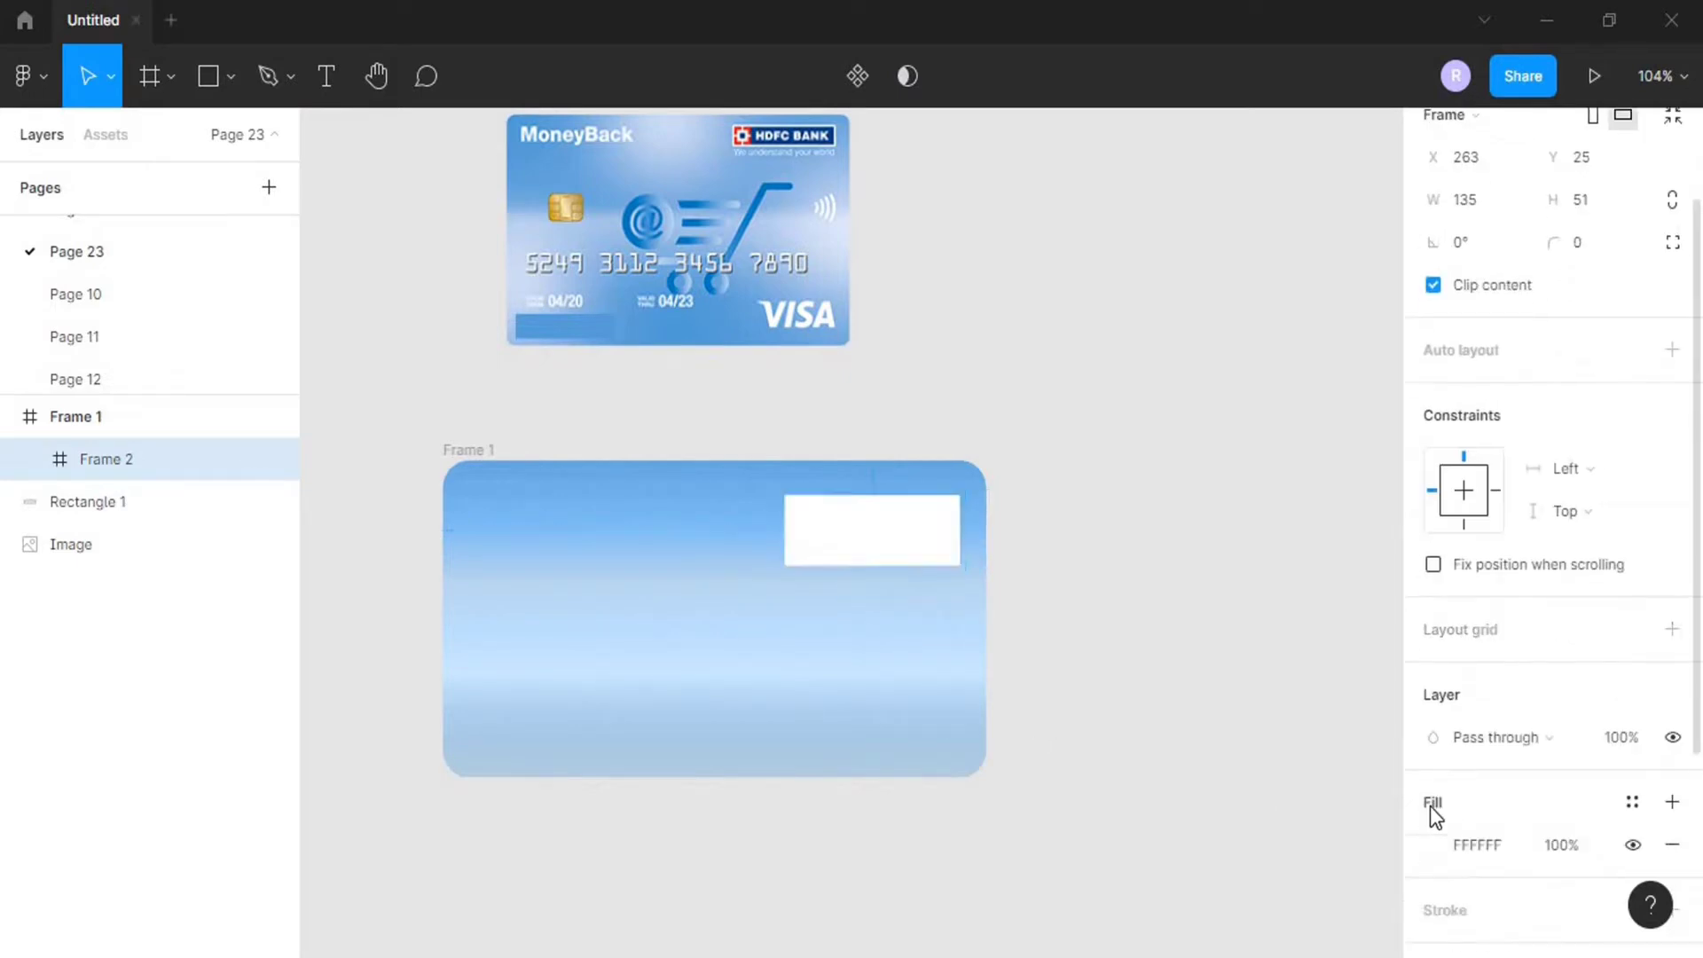
key(Escape)
click(828, 536)
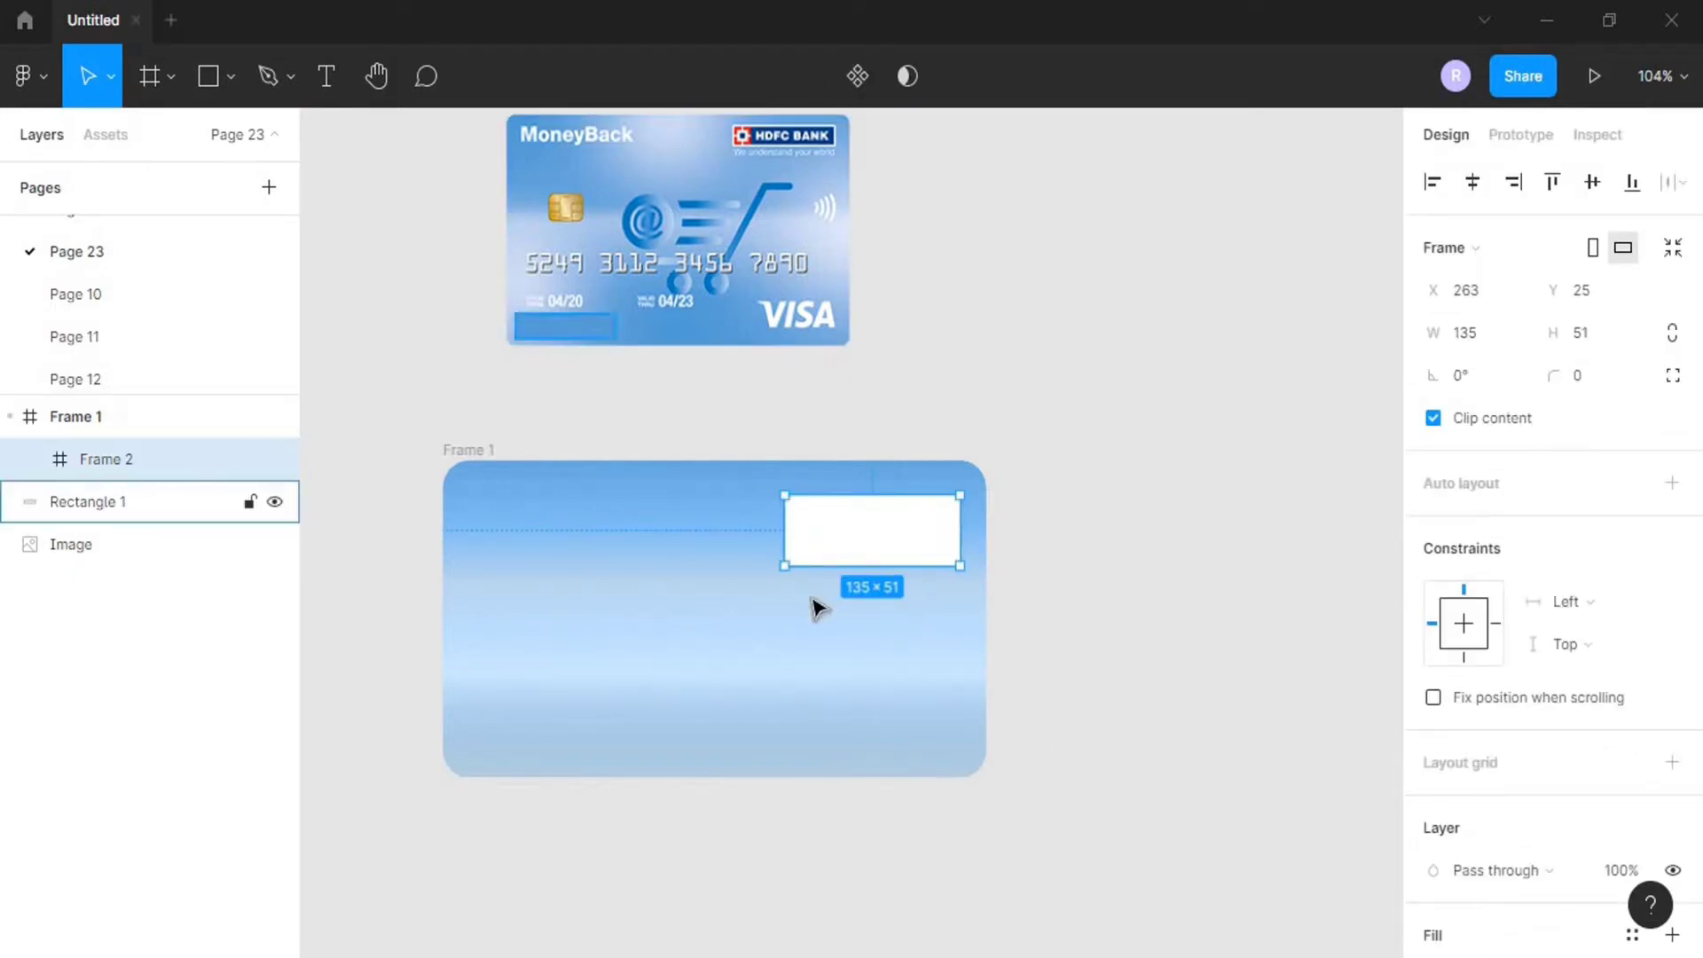
Create a 25 × 25 square near the left edge of the white logo frame, at X 10, Y 13
key(r)
click(820, 517)
click(1490, 290)
text(25)
key(Tab)
text(2)
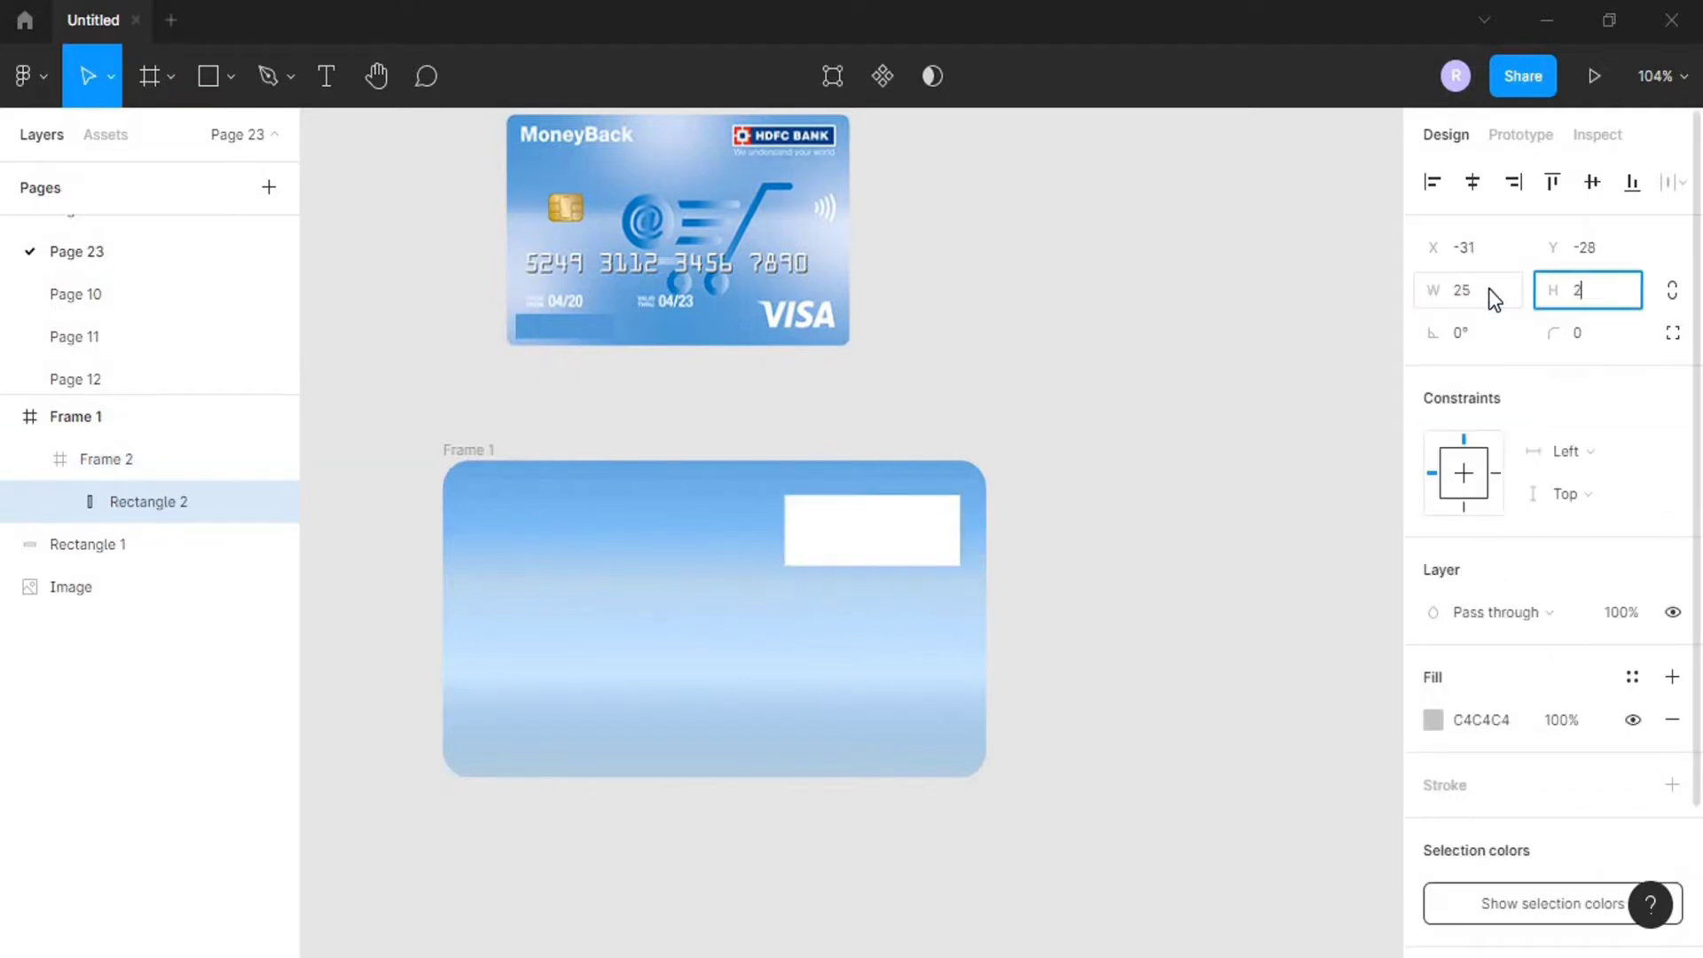
text(5)
key(Return)
drag(773, 486, 817, 537)
Resize the grey square to 10 × 10 and position it at X 13, Y 21 in the white frame
click(1465, 291)
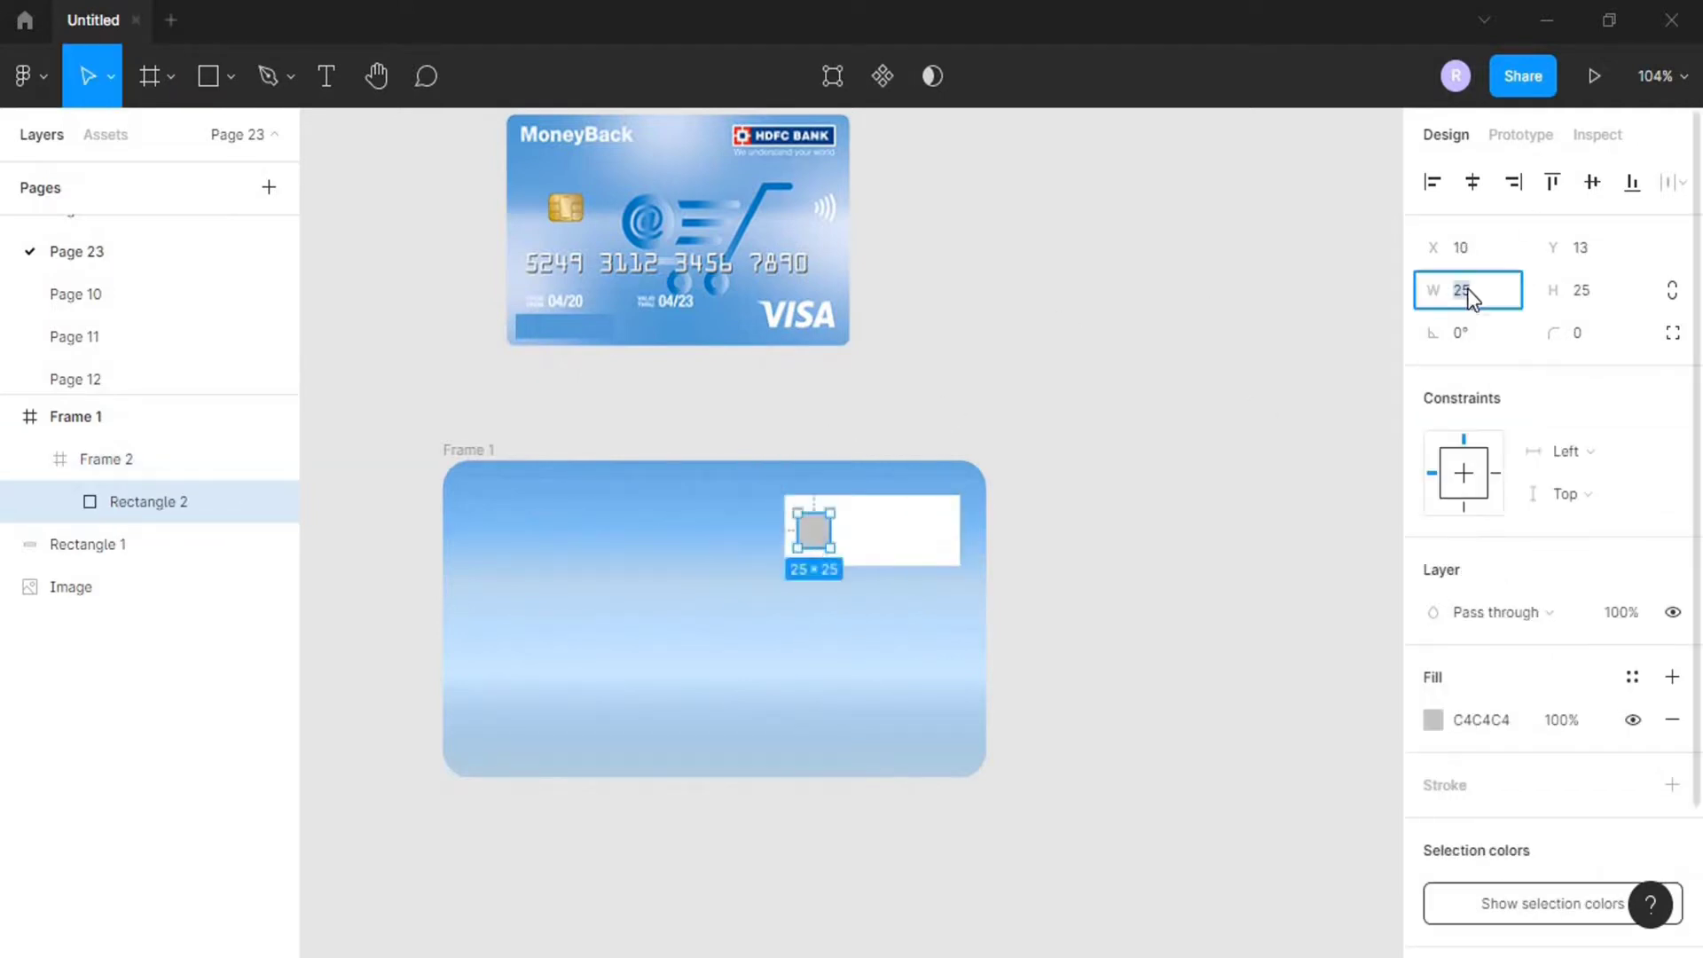
scroll(812, 529, up, 2)
scroll(804, 532, up, 3)
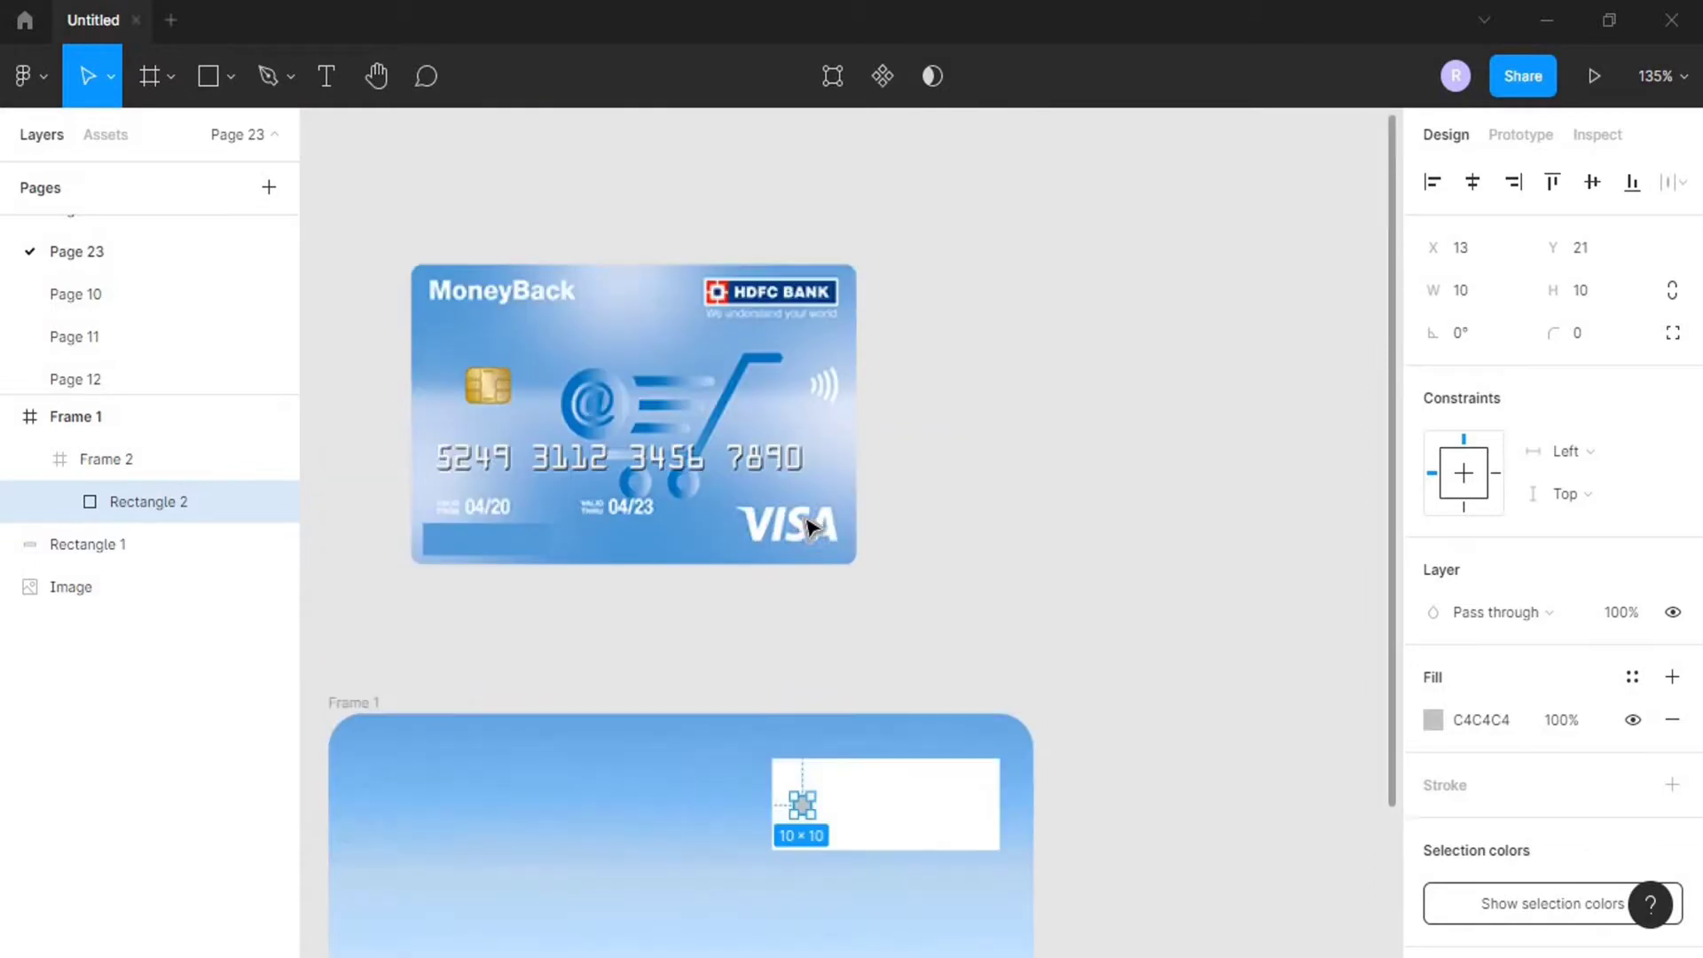
scroll(809, 523, down, 1)
Fill the small square with the dark blue sampled from the HDFC BANK logo on the reference card
click(811, 725)
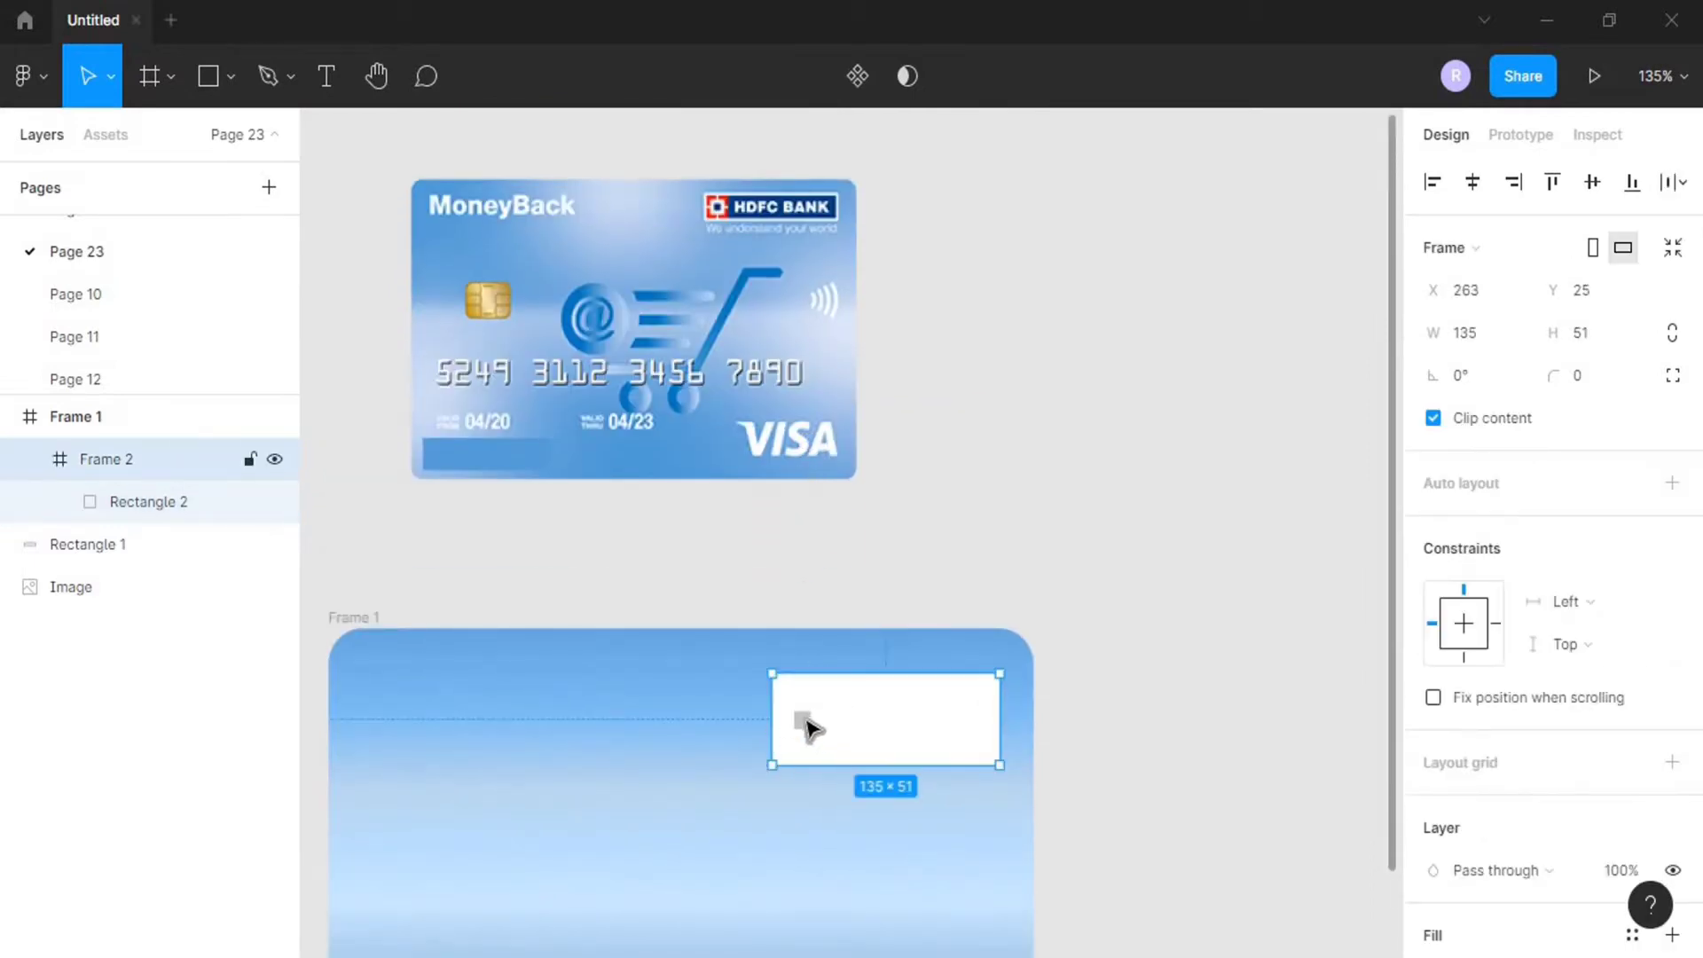
double_click(805, 721)
click(1433, 720)
click(1139, 663)
scroll(828, 208, up, 5)
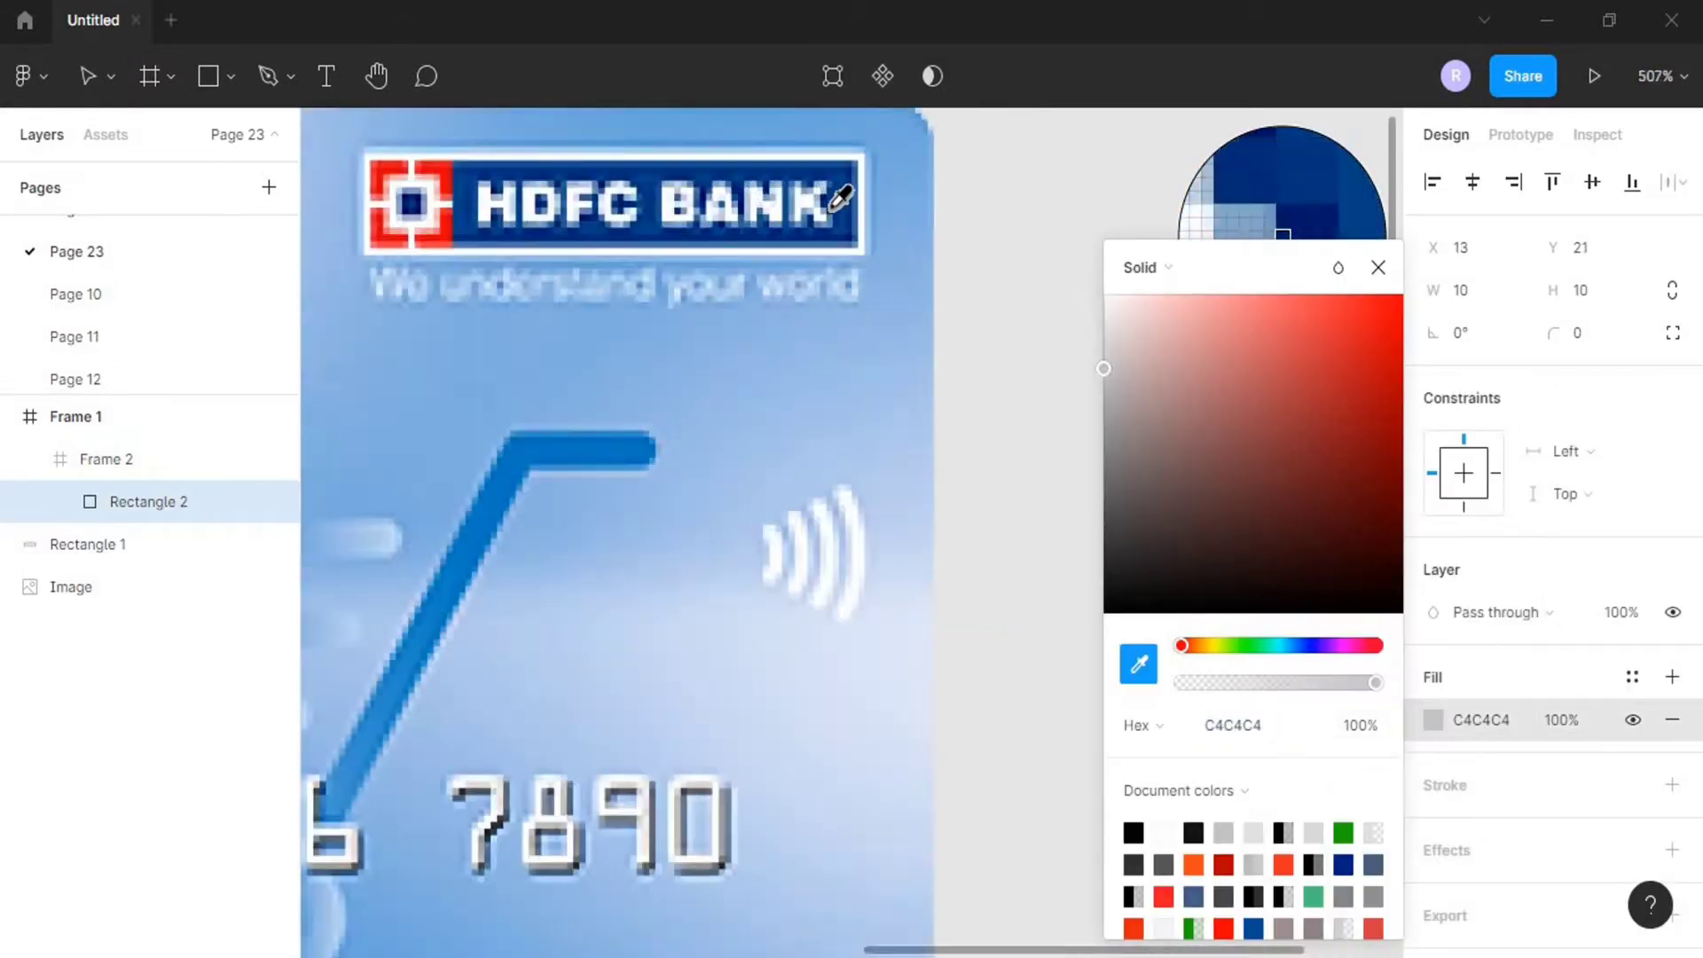
scroll(828, 210, up, 2)
click(830, 210)
click(1379, 267)
scroll(1200, 301, down, 9)
click(1325, 612)
scroll(1325, 610, up, 2)
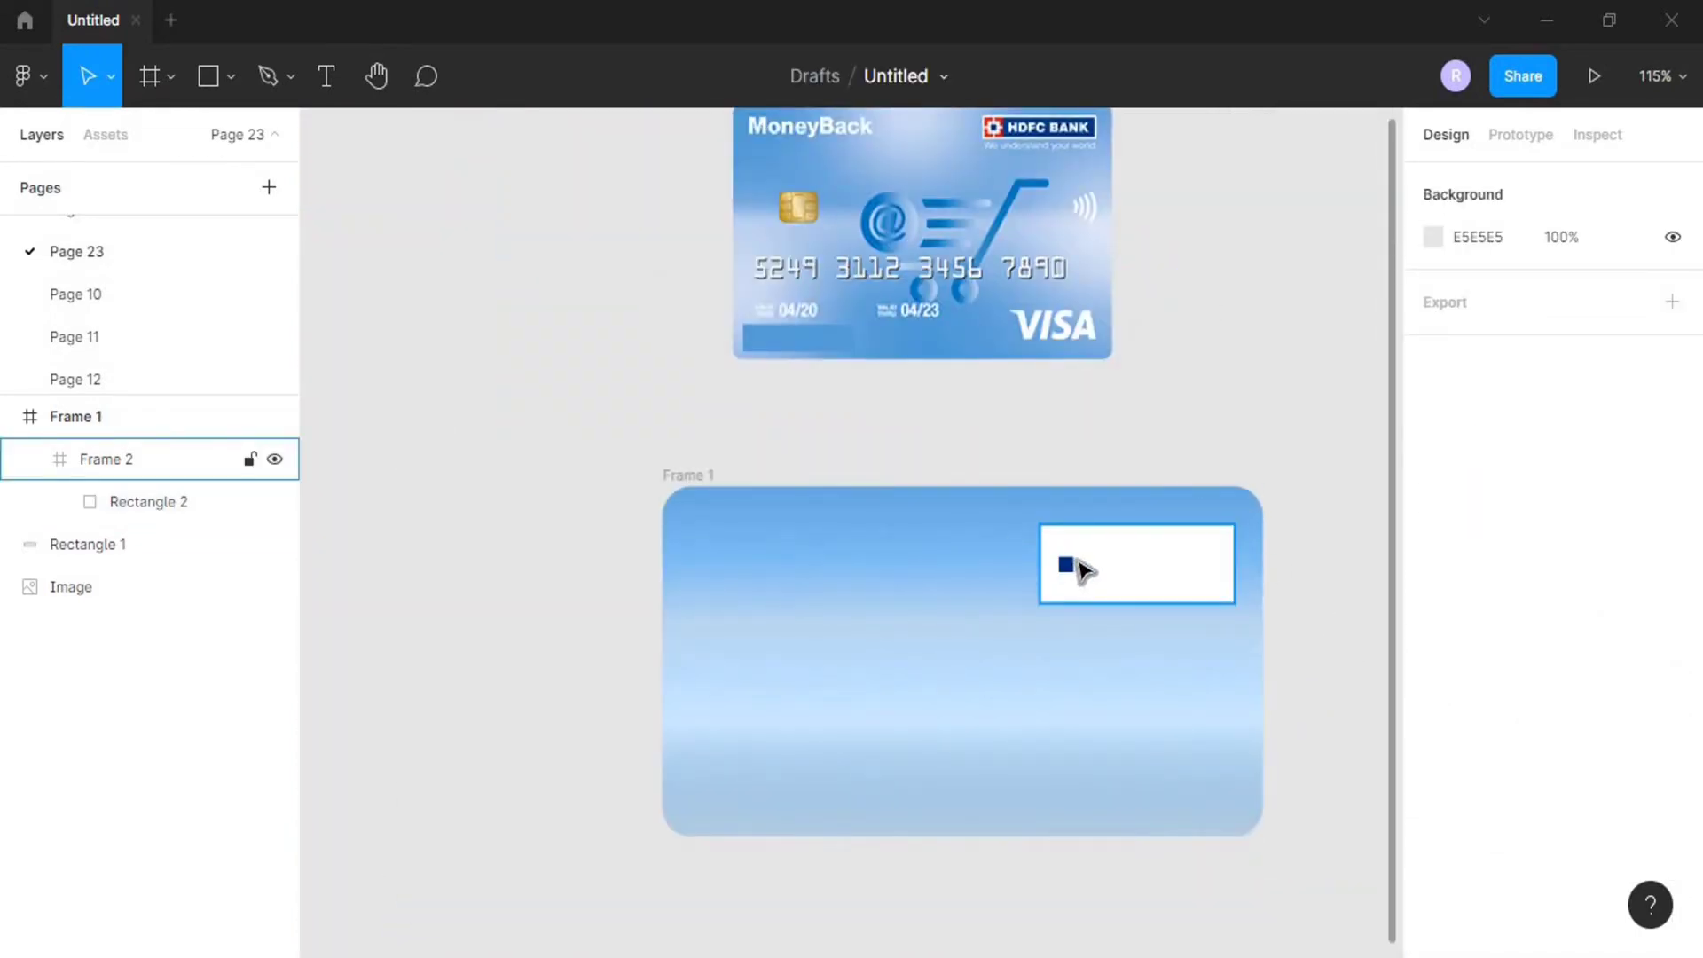
Draw a 32 × 32 square over the small blue one, add a 022281 stroke, and remove its fill
key(r)
drag(1049, 539, 1096, 589)
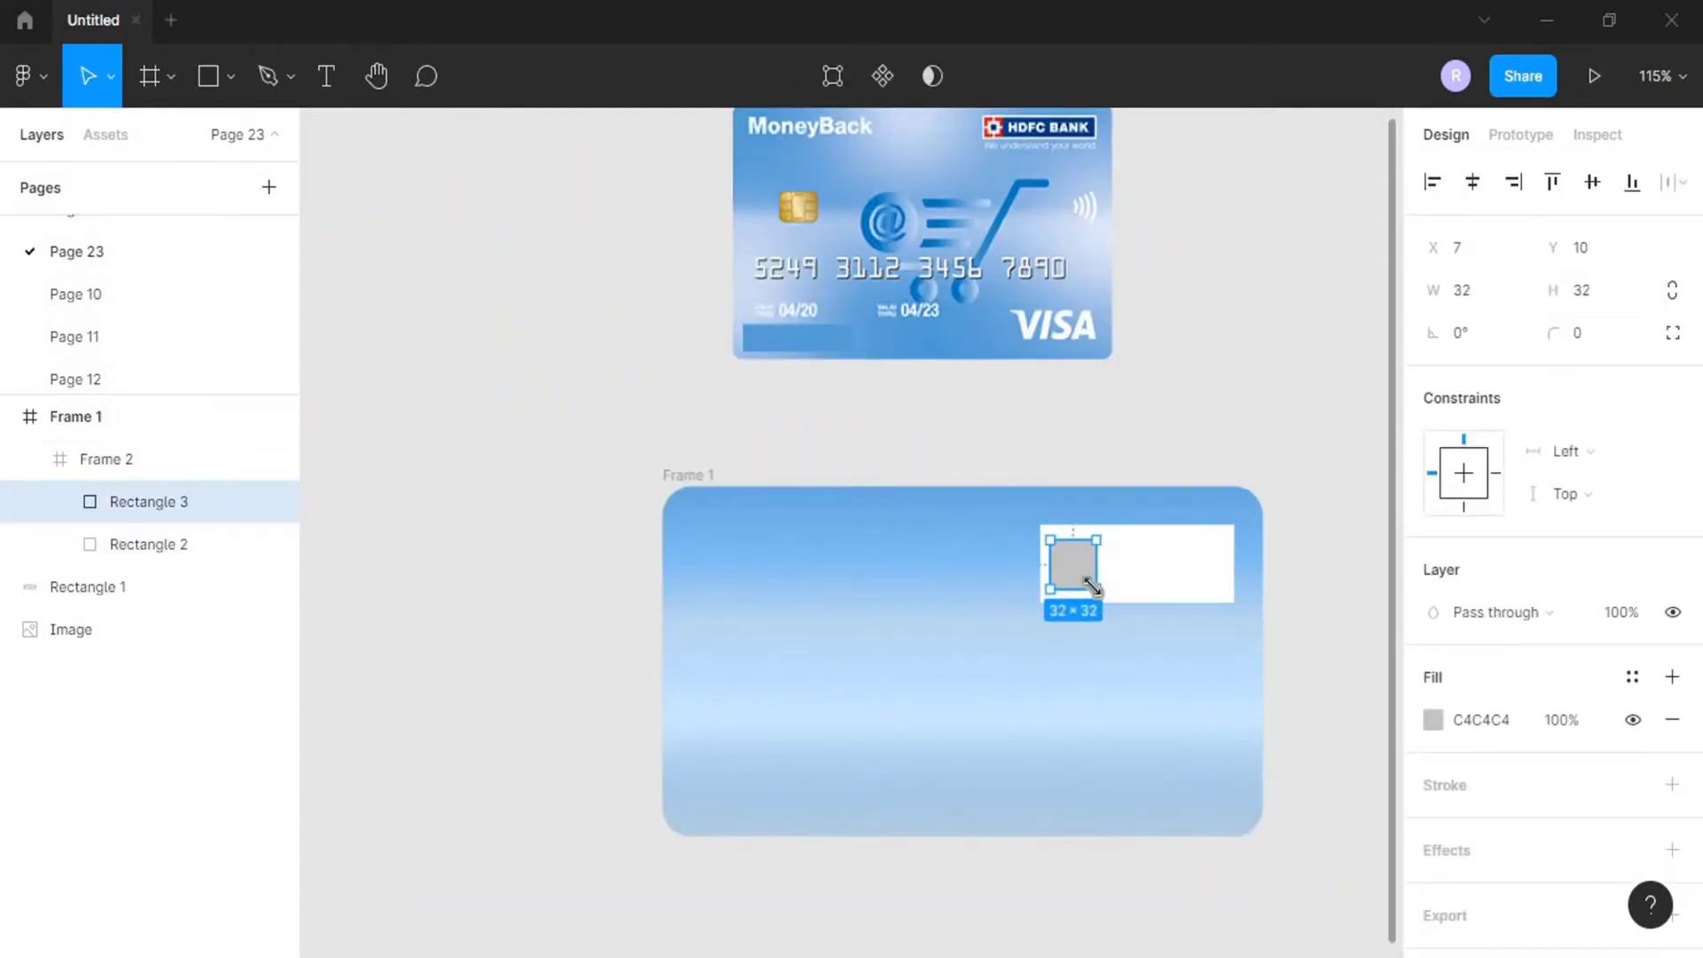
click(1672, 783)
click(1432, 826)
click(1342, 865)
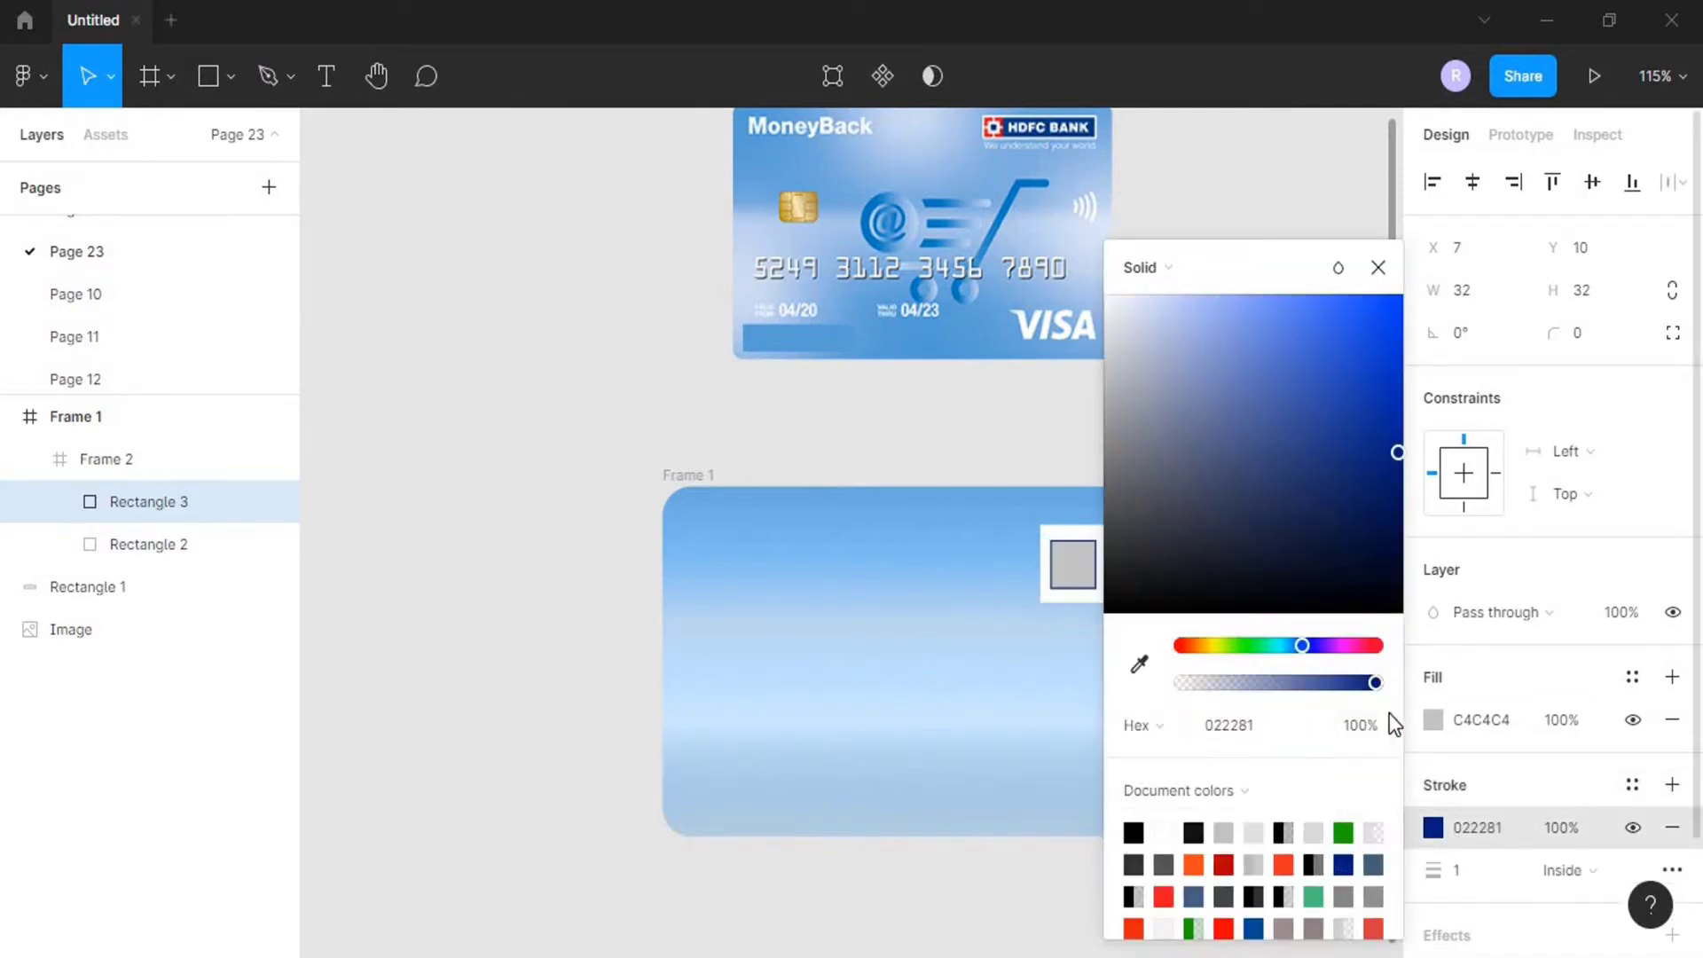
click(1672, 720)
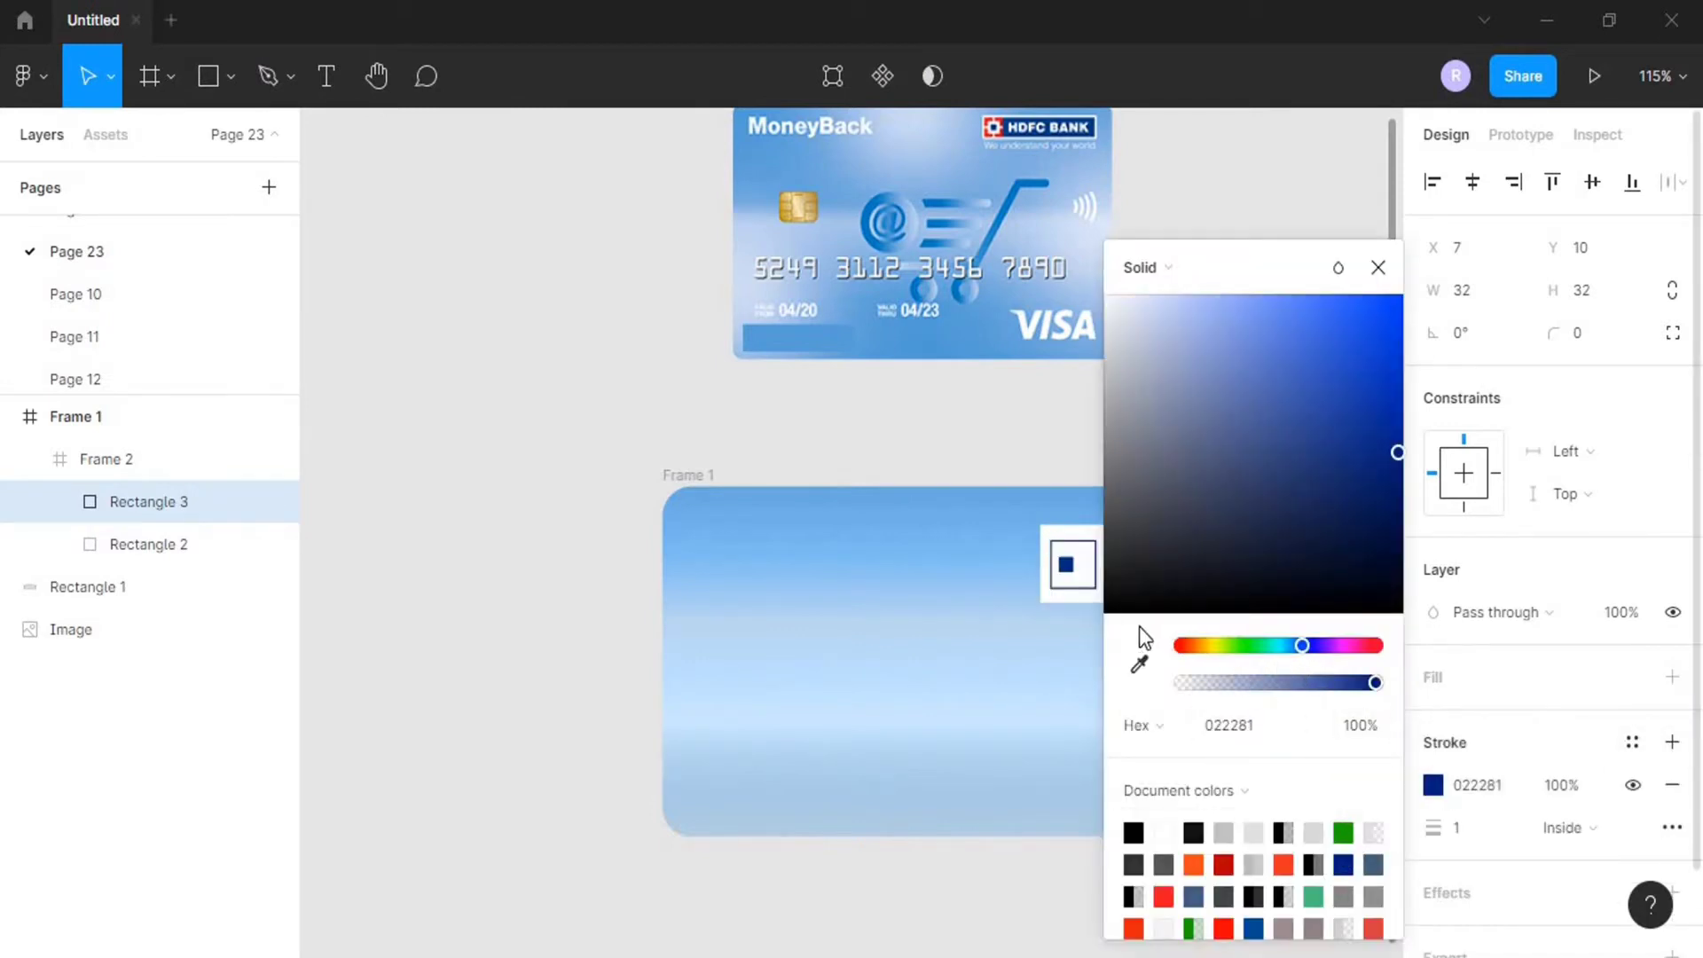
Set the outlined square's stroke width to 6
click(1483, 832)
text(4)
key(Return)
text(6)
key(Return)
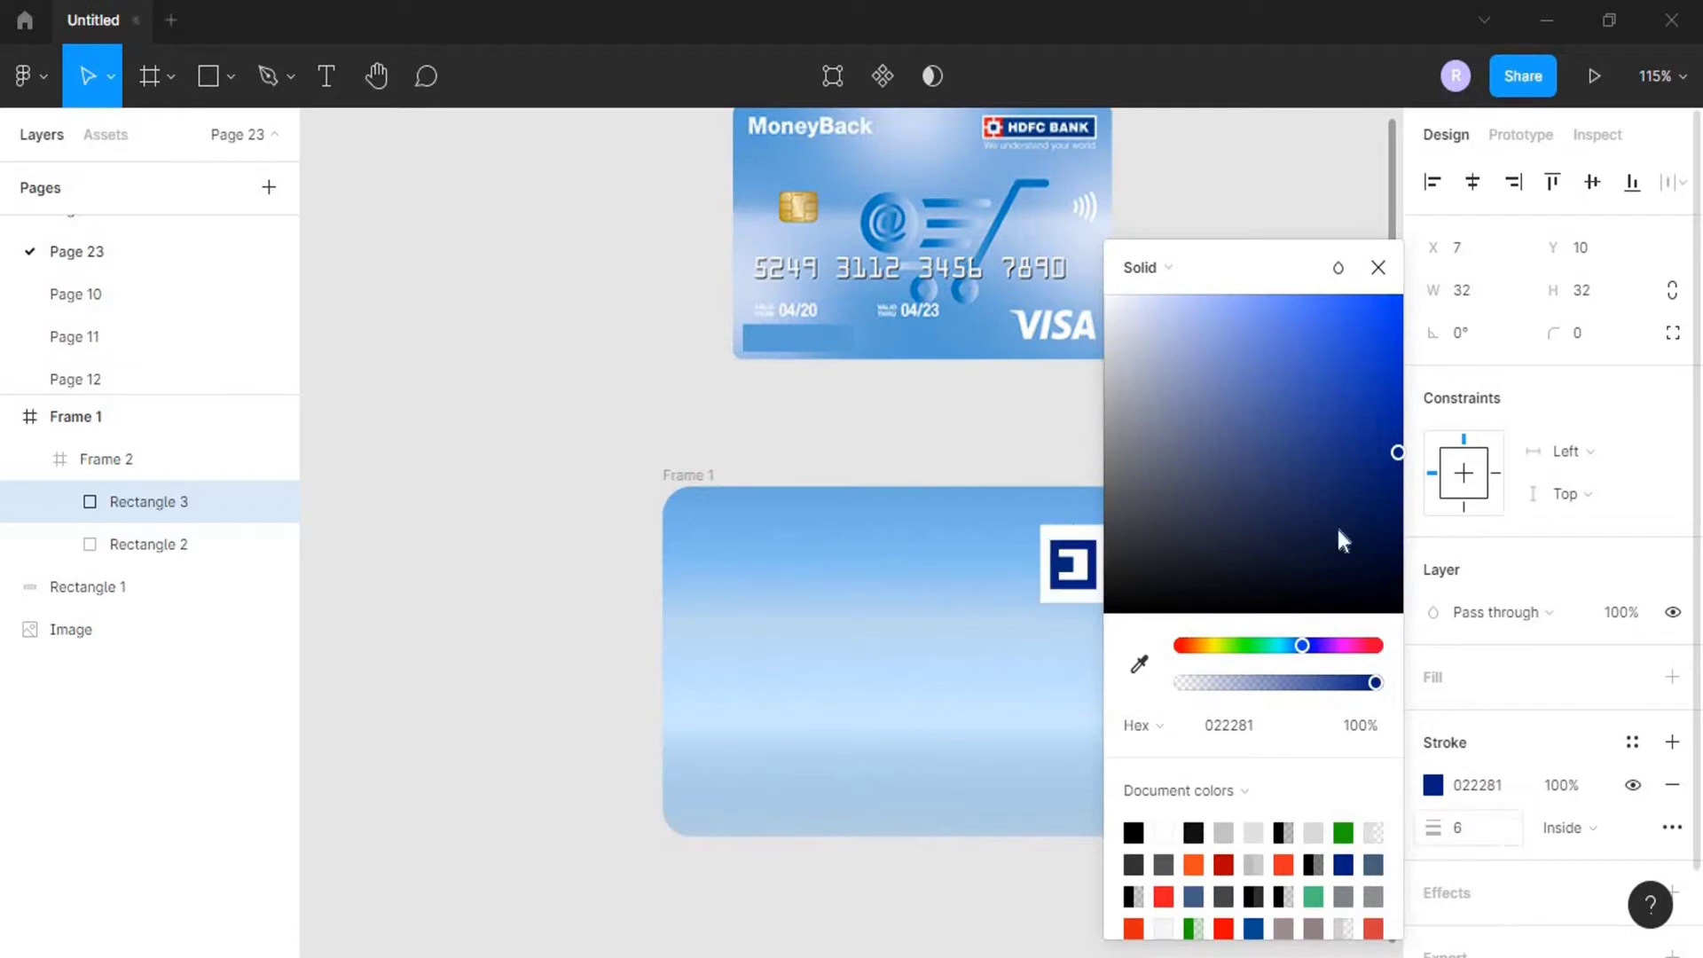
Move the outlined square to X 2 so it is centred around the small dark blue square
key(Escape)
key(shift+Left)
scroll(1104, 609, down, 2)
scroll(1100, 602, up, 8)
drag(1041, 525, 1062, 527)
Change the outlined square's stroke colour to red EF0505
scroll(1068, 567, down, 1)
click(1433, 785)
click(1226, 926)
click(1379, 268)
click(1312, 253)
scroll(1144, 346, up, 3)
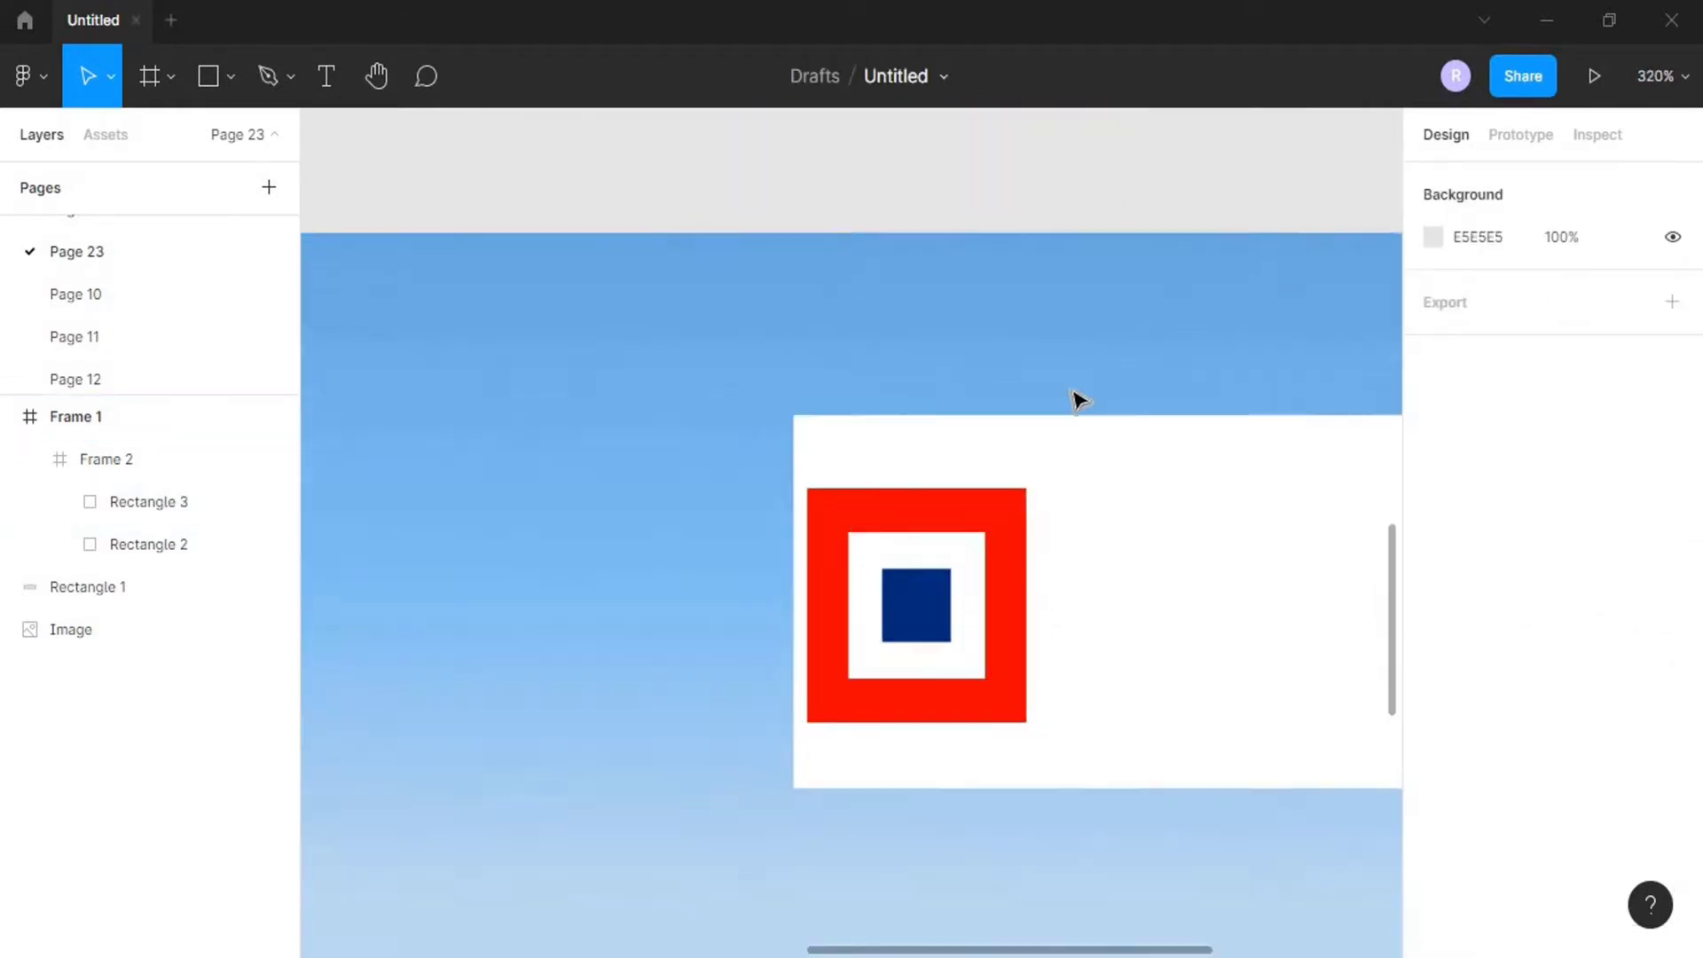
Try a linear gradient on the red square's stroke, and switch the stroke back to solid
scroll(913, 478, down, 4)
scroll(924, 504, up, 6)
double_click(903, 486)
double_click(904, 490)
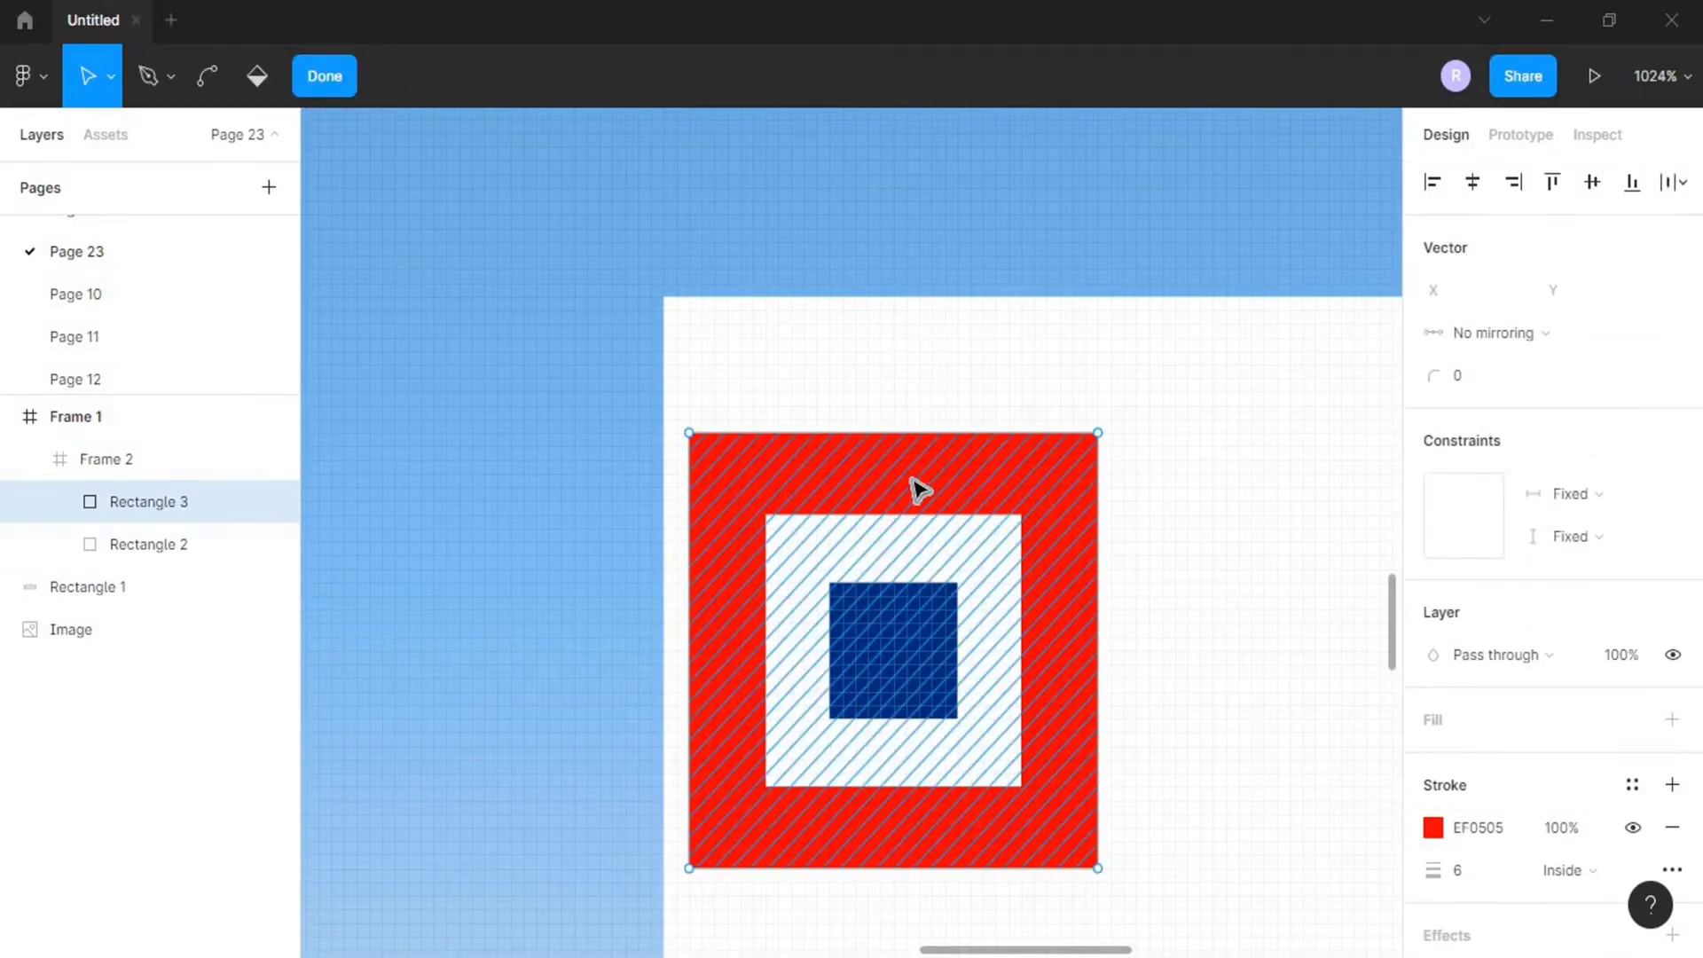
key(Escape)
click(1433, 785)
click(1146, 267)
click(1153, 301)
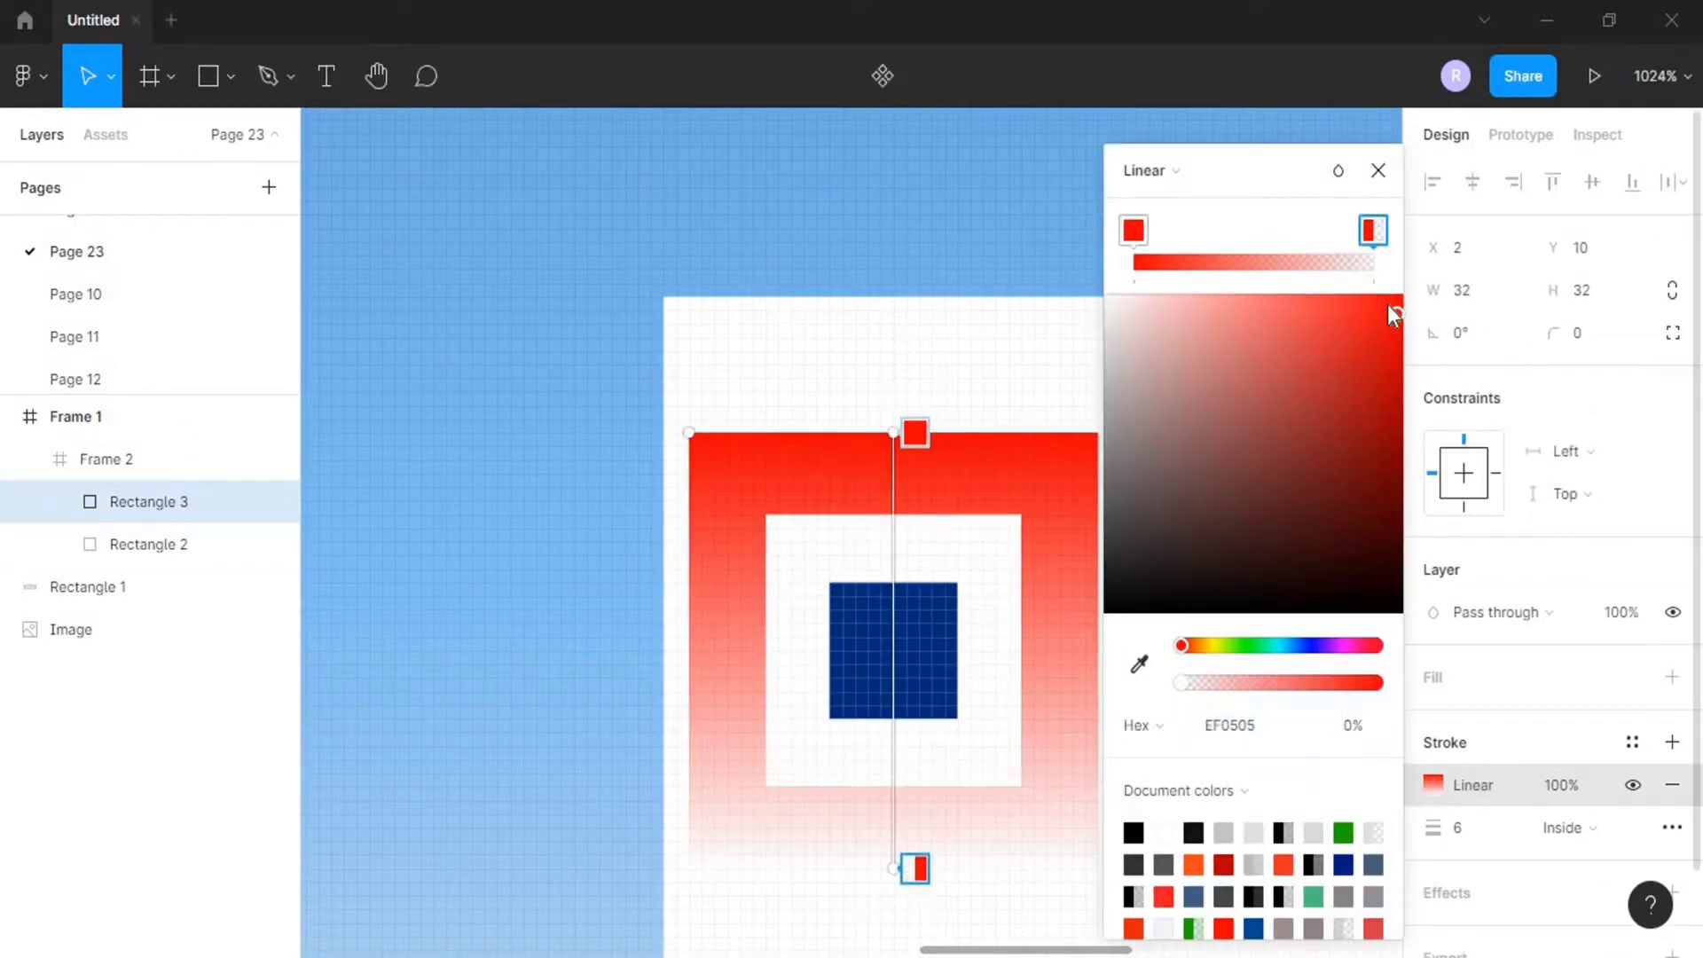
click(1148, 171)
click(1144, 137)
key(Escape)
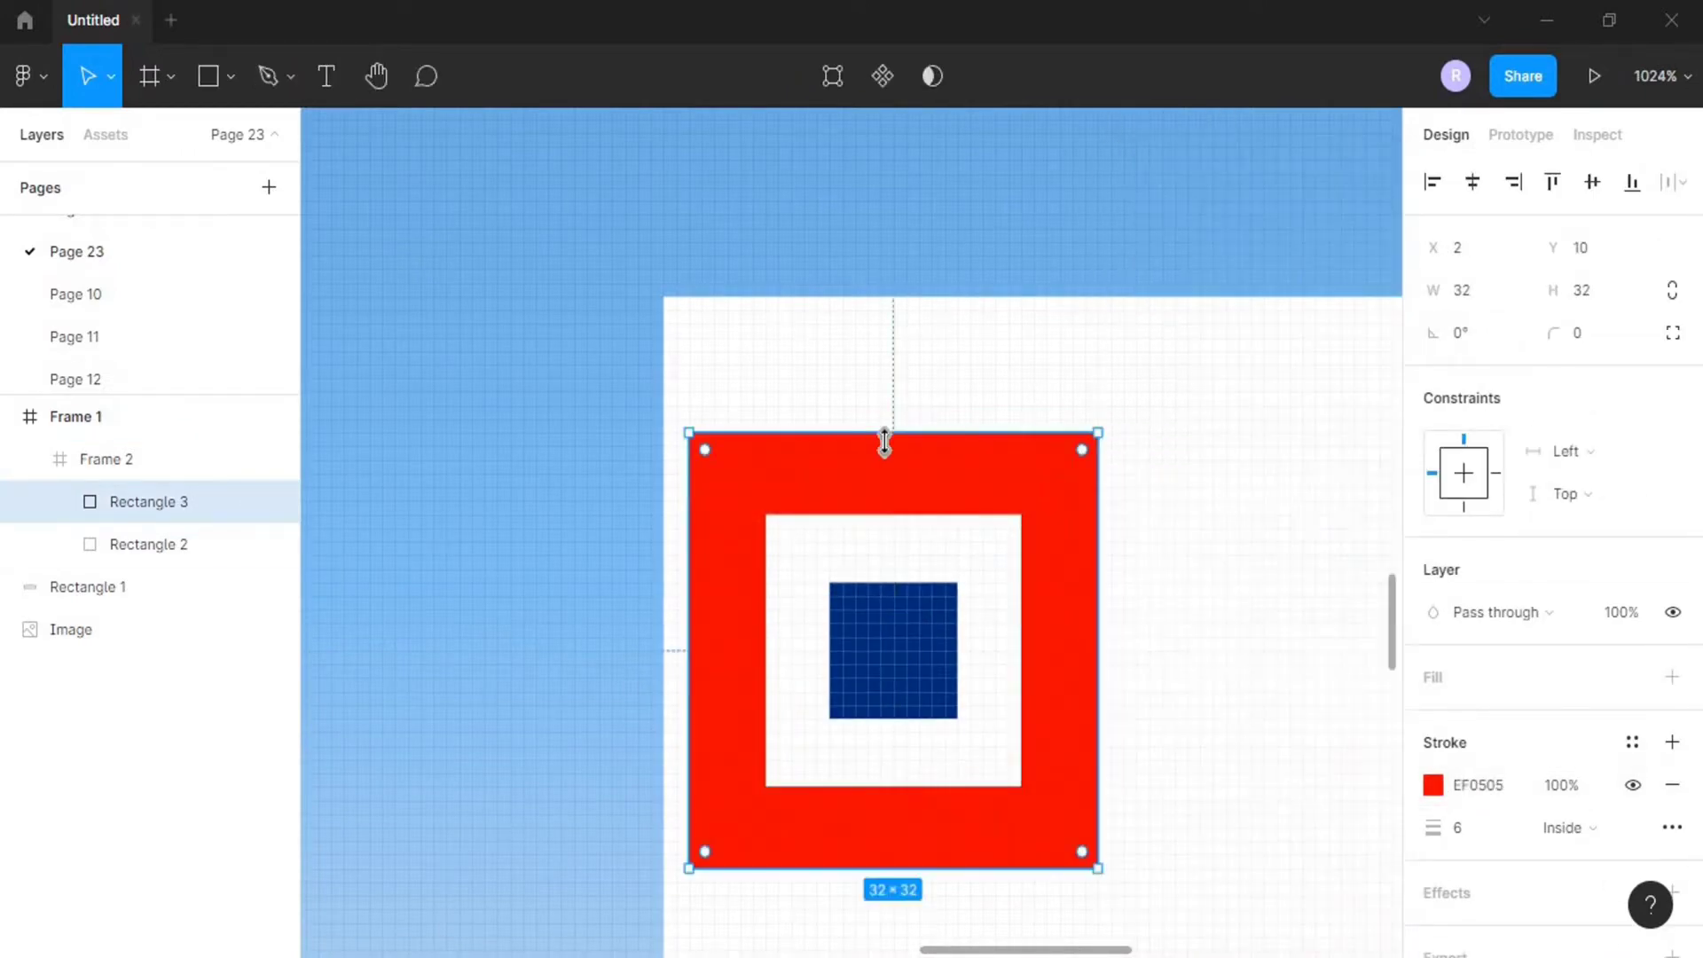
Place four black lines, each 6 long, across the middle of the red border's top, bottom, right and left sides
key(l)
drag(893, 432, 893, 514)
drag(894, 808, 898, 888)
key(ctrl+z)
drag(895, 466, 1044, 706)
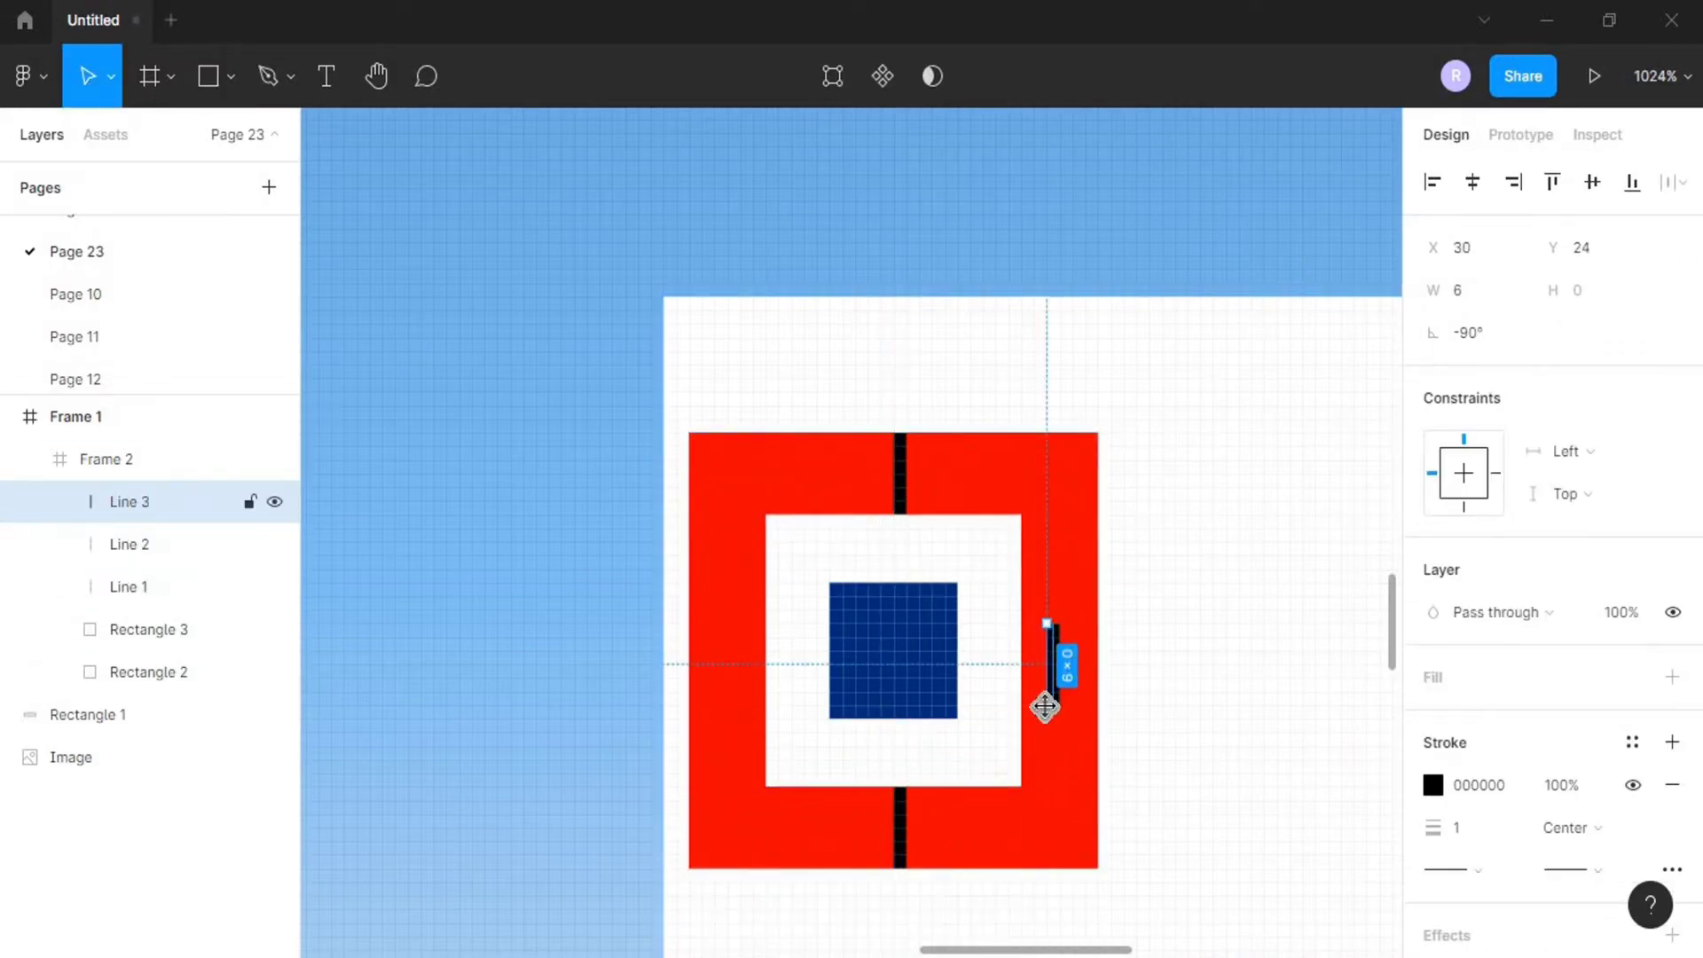
drag(987, 654, 658, 658)
Nudge the black lines crossing the red border's right and left sides up by 1 each
click(901, 490)
click(1031, 656)
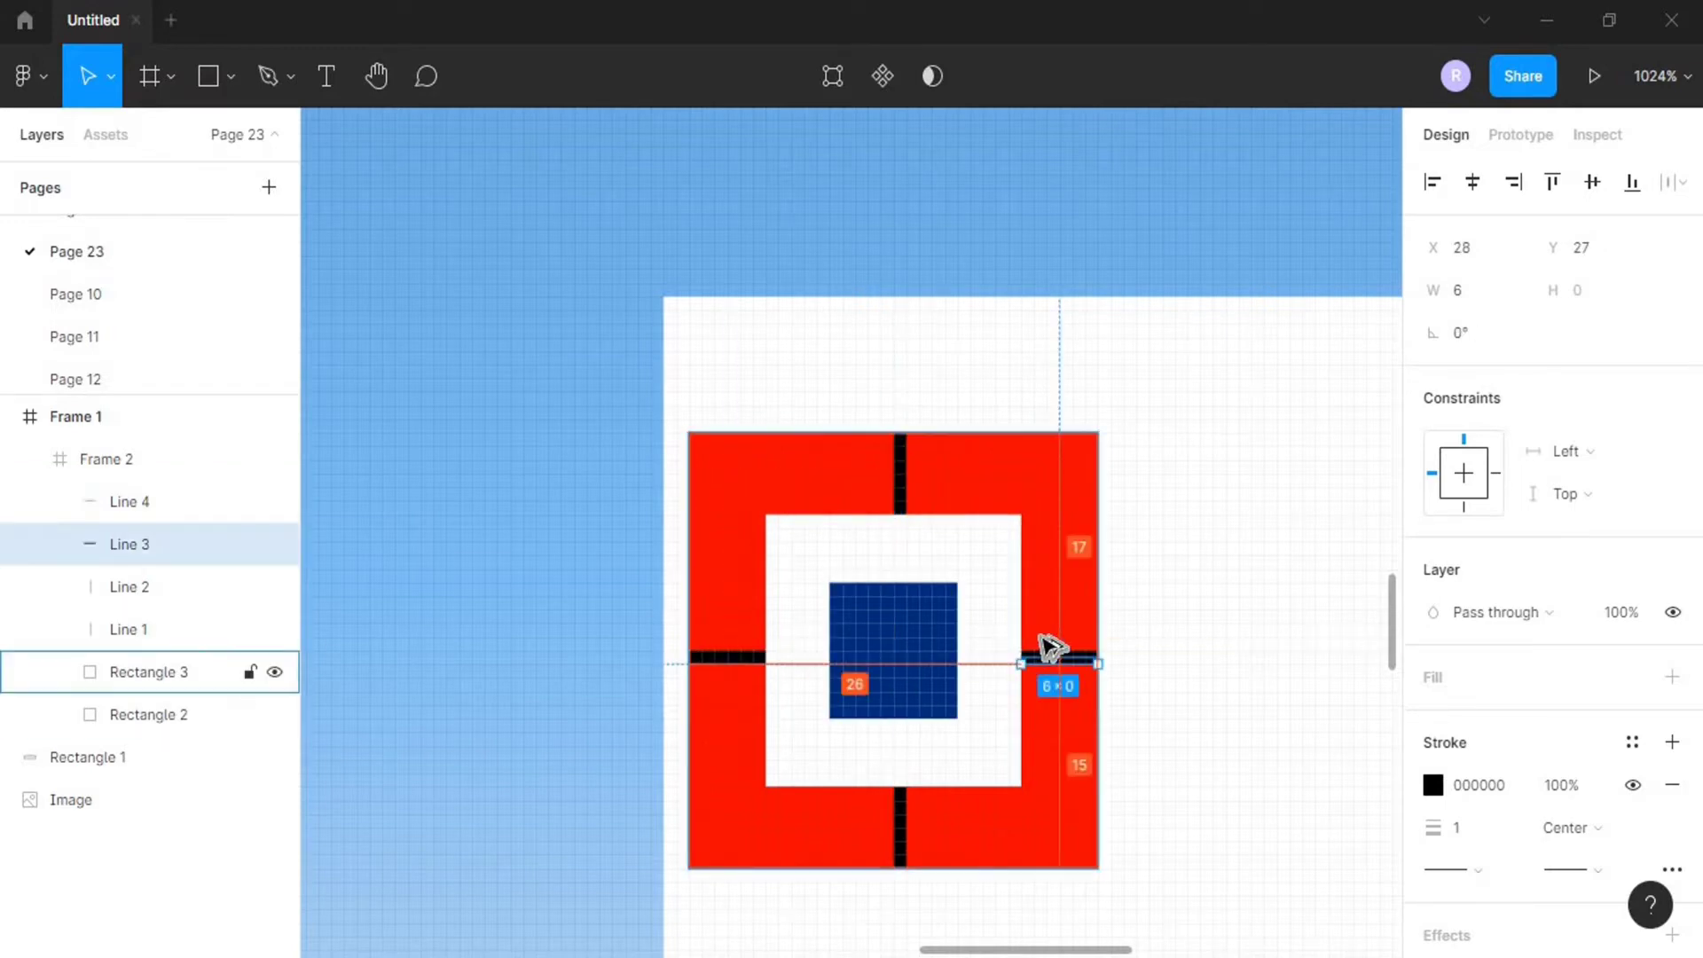
key(Up)
click(742, 657)
key(Up)
Change the stroke colour of all four black lines across the red border to white
click(898, 832)
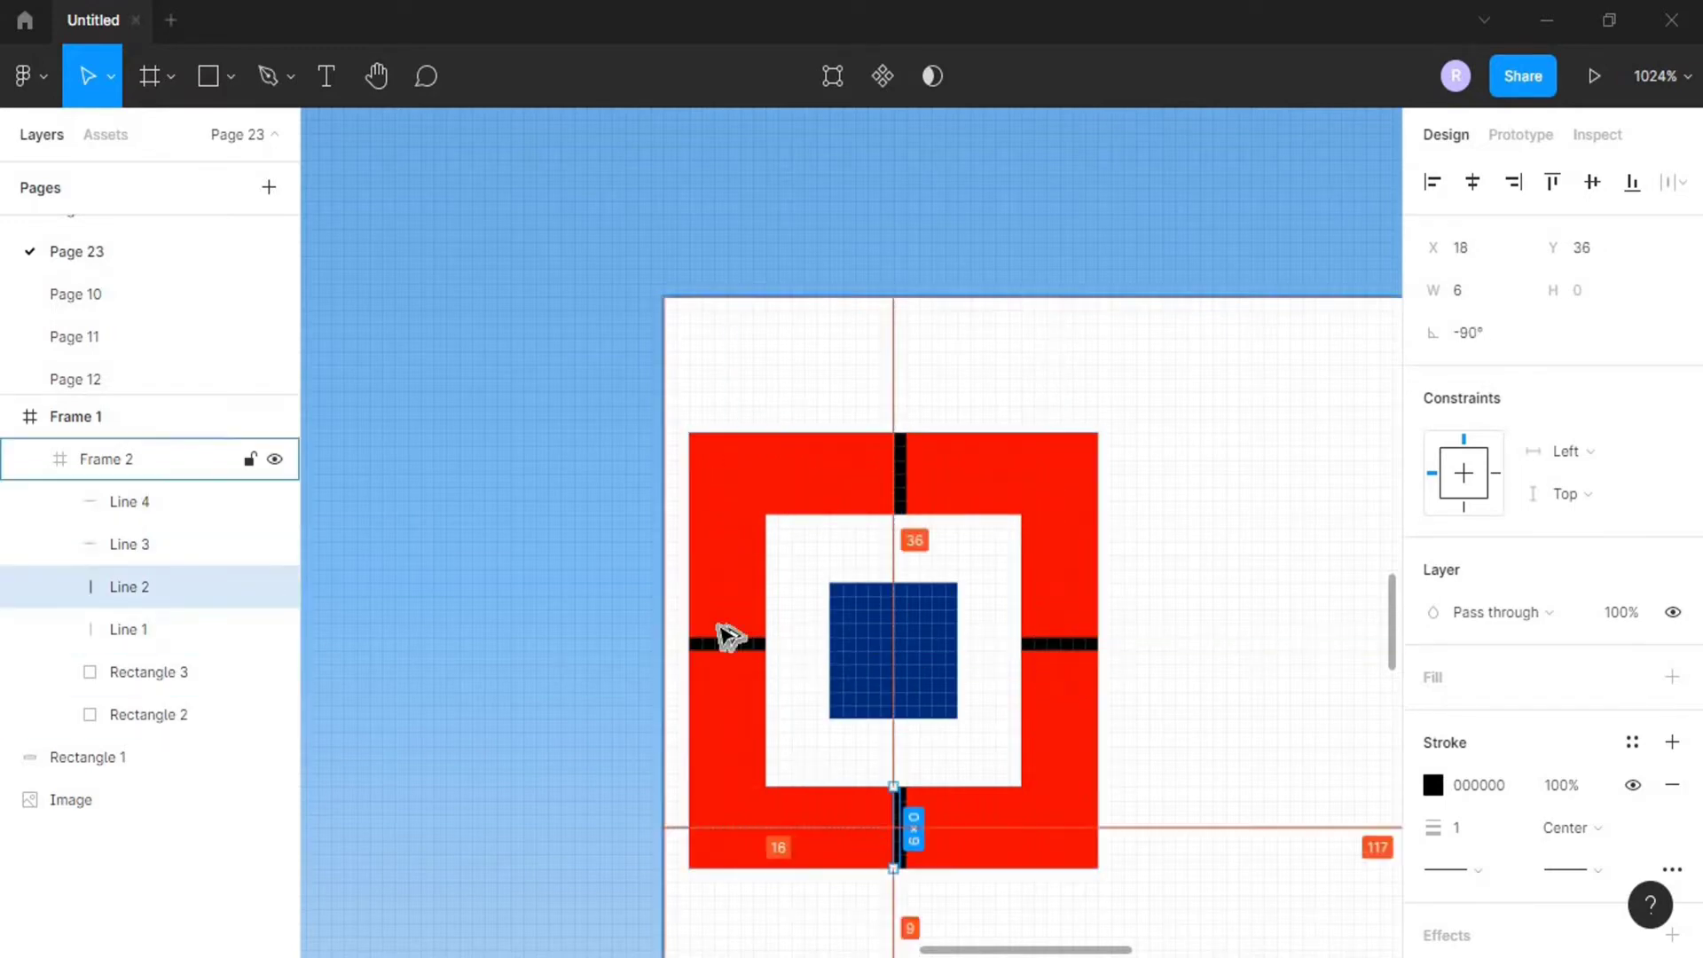
click(726, 643)
click(900, 488)
shift+click(729, 645)
shift+click(900, 837)
shift+click(1057, 645)
click(1434, 785)
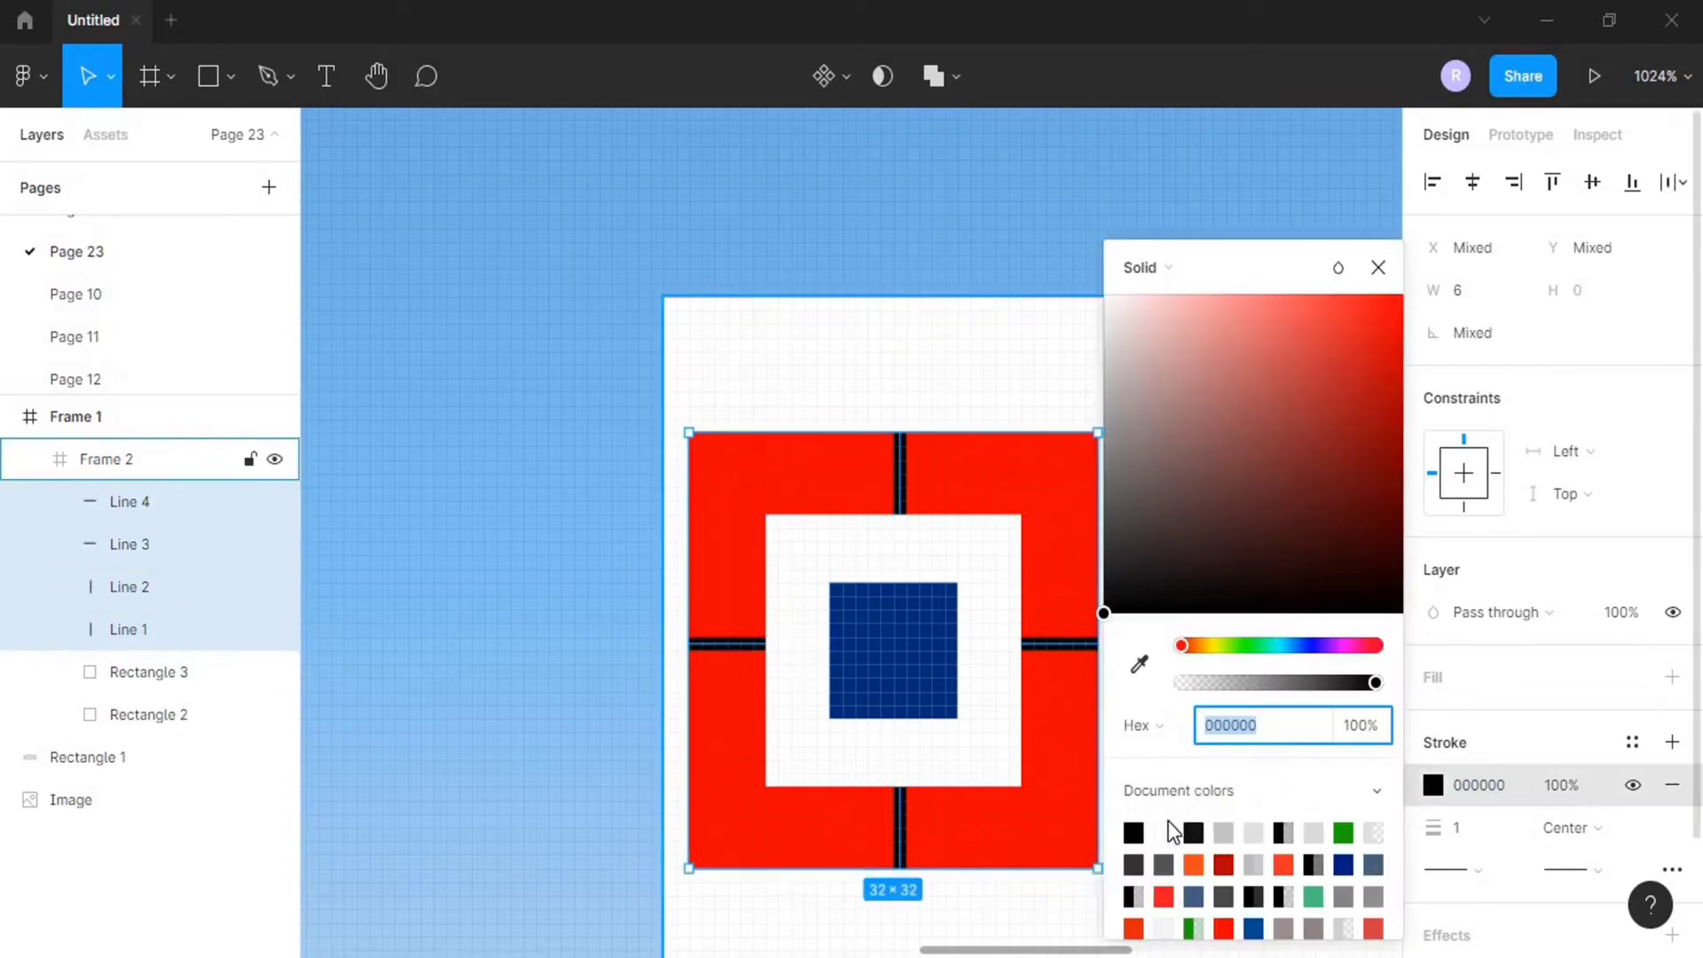
click(1165, 832)
click(1376, 268)
Try narrowing the white logo frame to a width of 34, and undo the resize
click(1248, 330)
scroll(1235, 339, down, 5)
drag(828, 948, 877, 949)
scroll(1193, 505, down, 5)
scroll(1193, 505, up, 2)
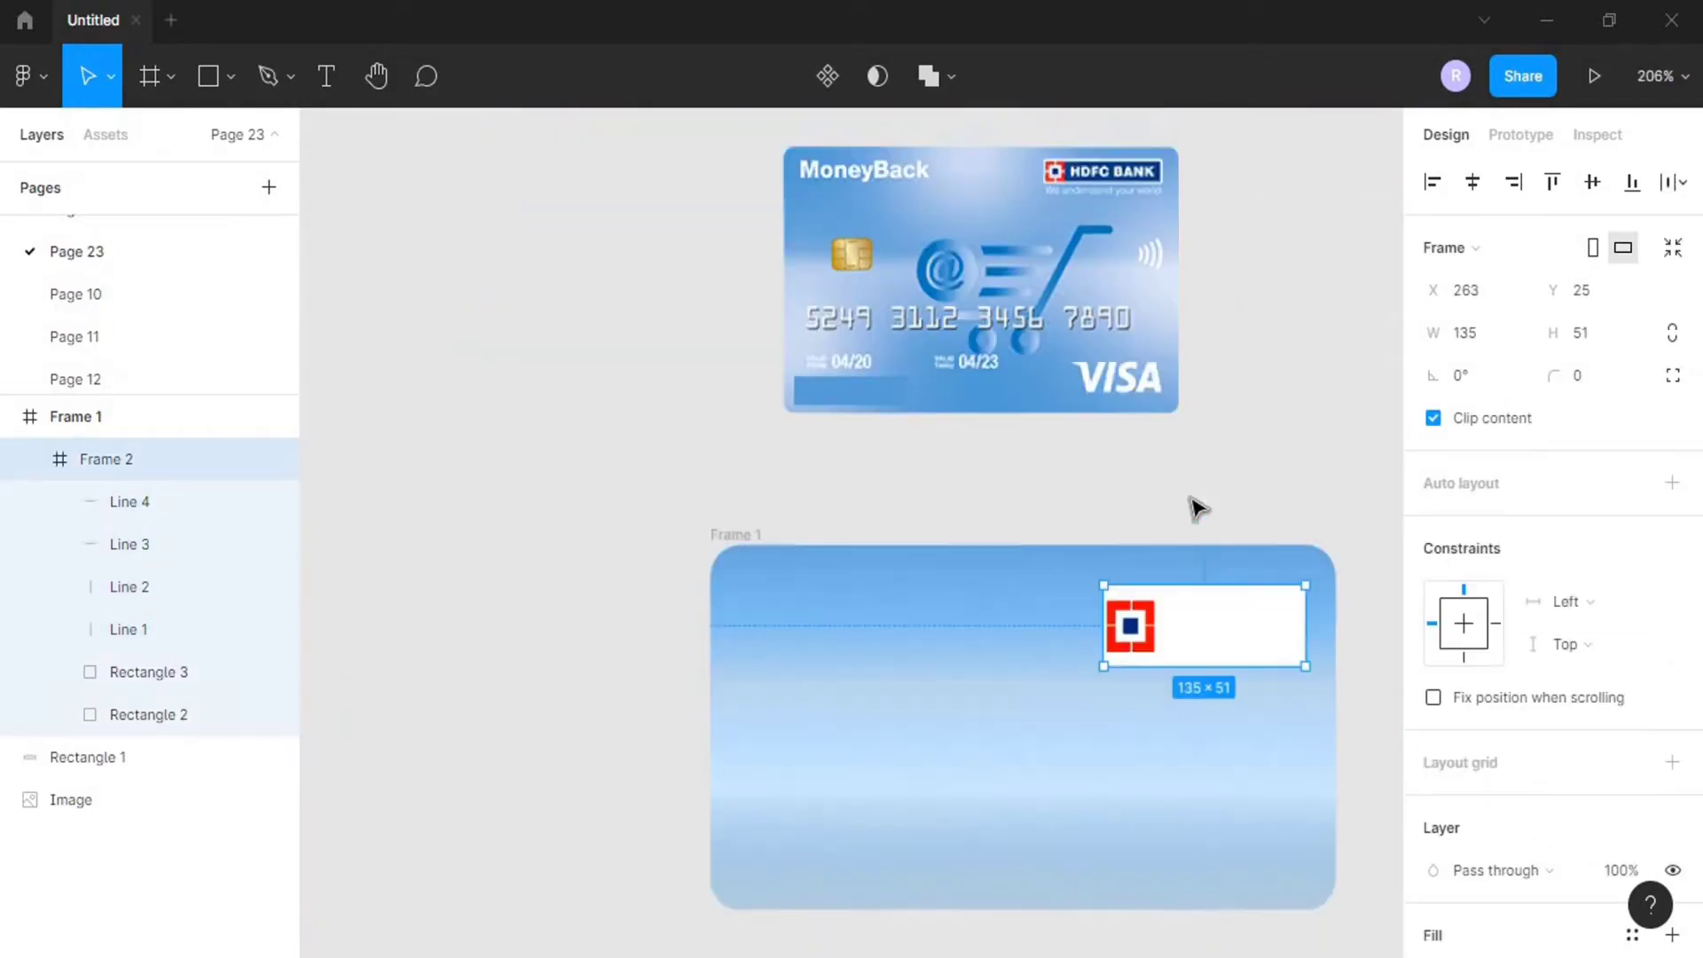
scroll(1185, 661, up, 4)
scroll(1183, 656, down, 2)
scroll(1176, 602, up, 4)
scroll(1096, 532, down, 4)
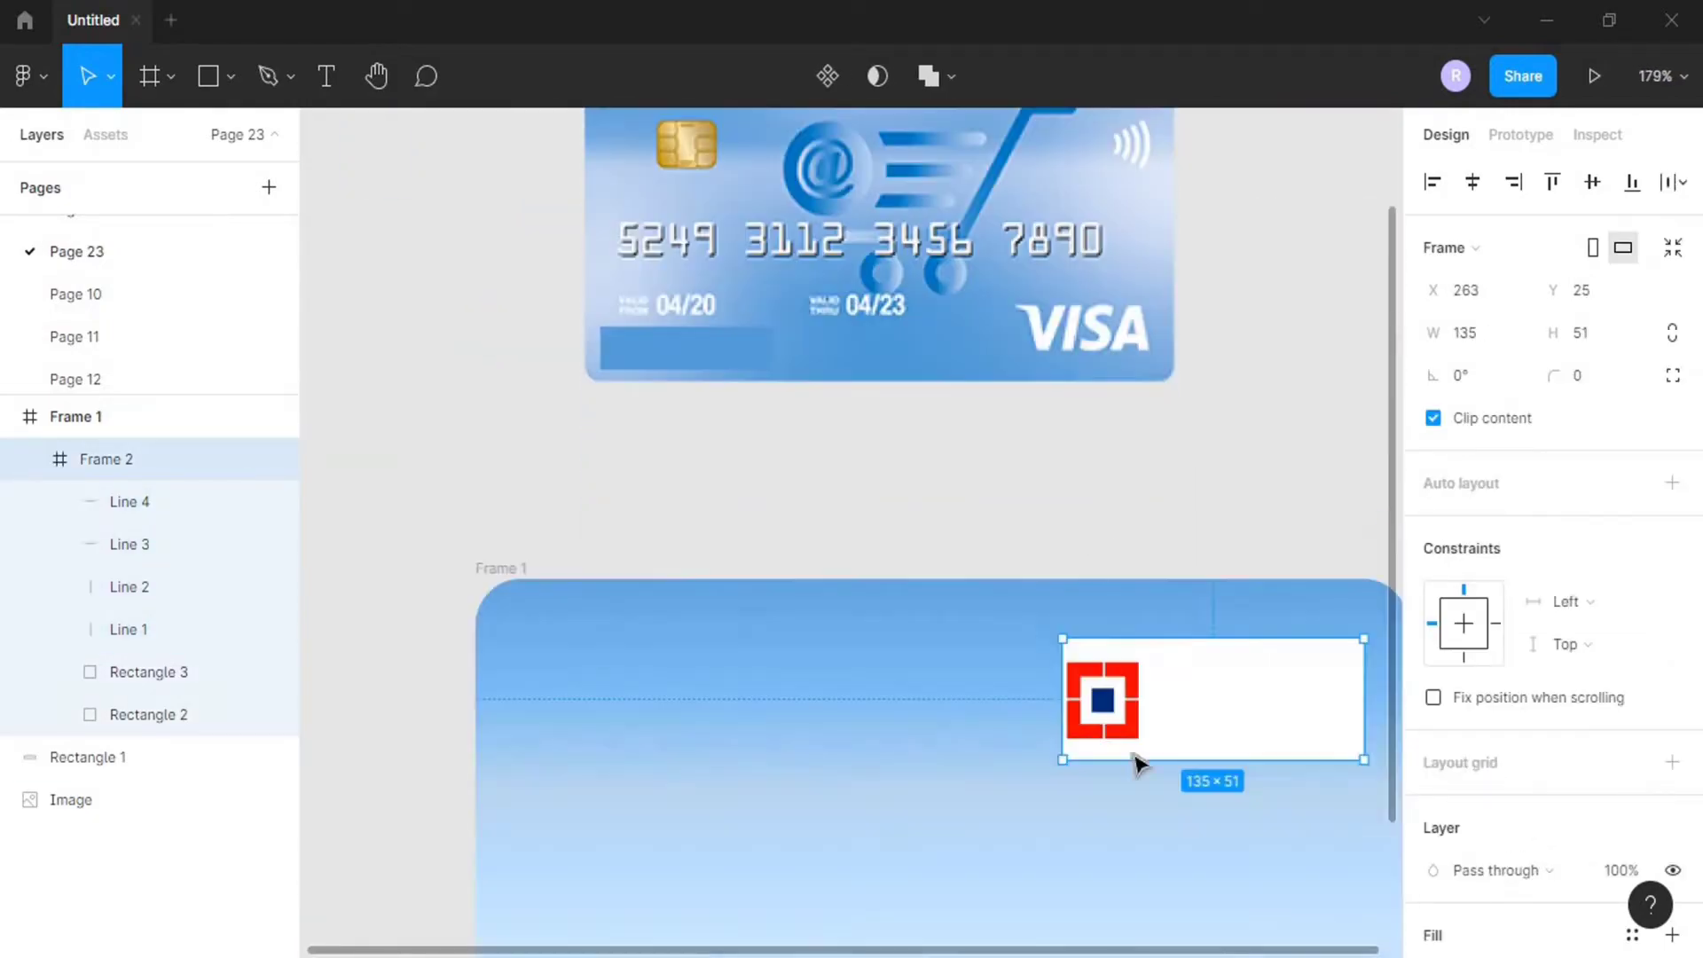
drag(1360, 699, 1146, 696)
scroll(1100, 701, up, 4)
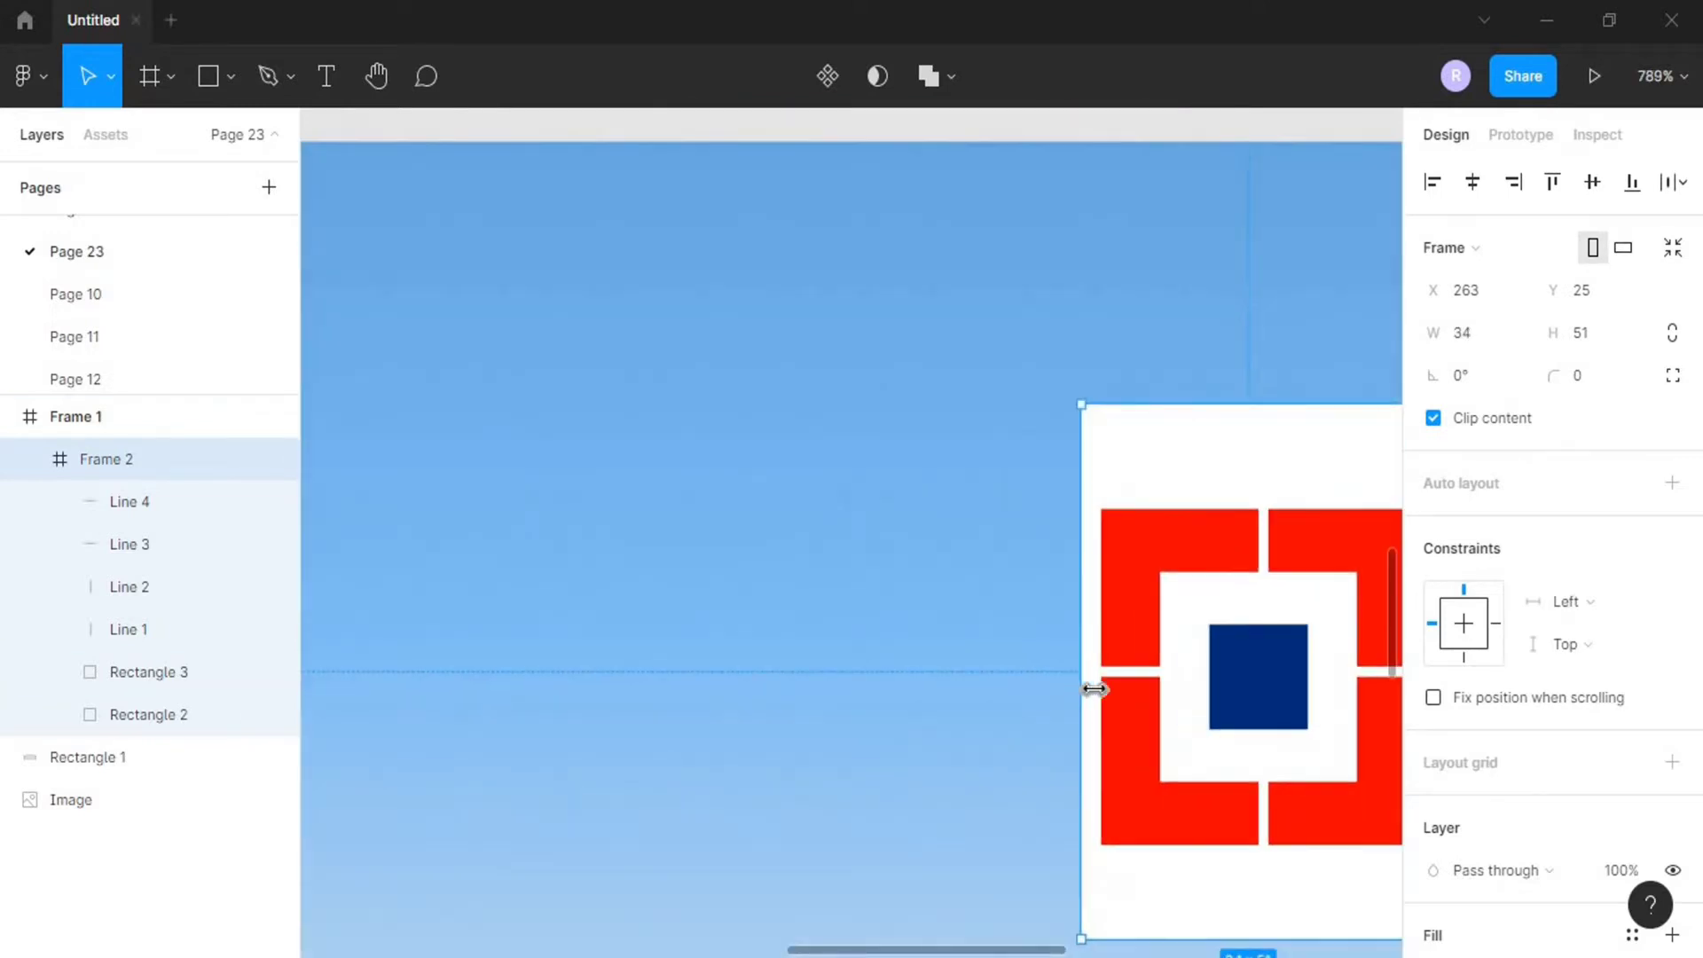
key(ctrl+z)
Crop the white logo frame tightly around the red emblem on all sides, to 32 × 32
scroll(1303, 727, down, 6)
scroll(1326, 772, up, 5)
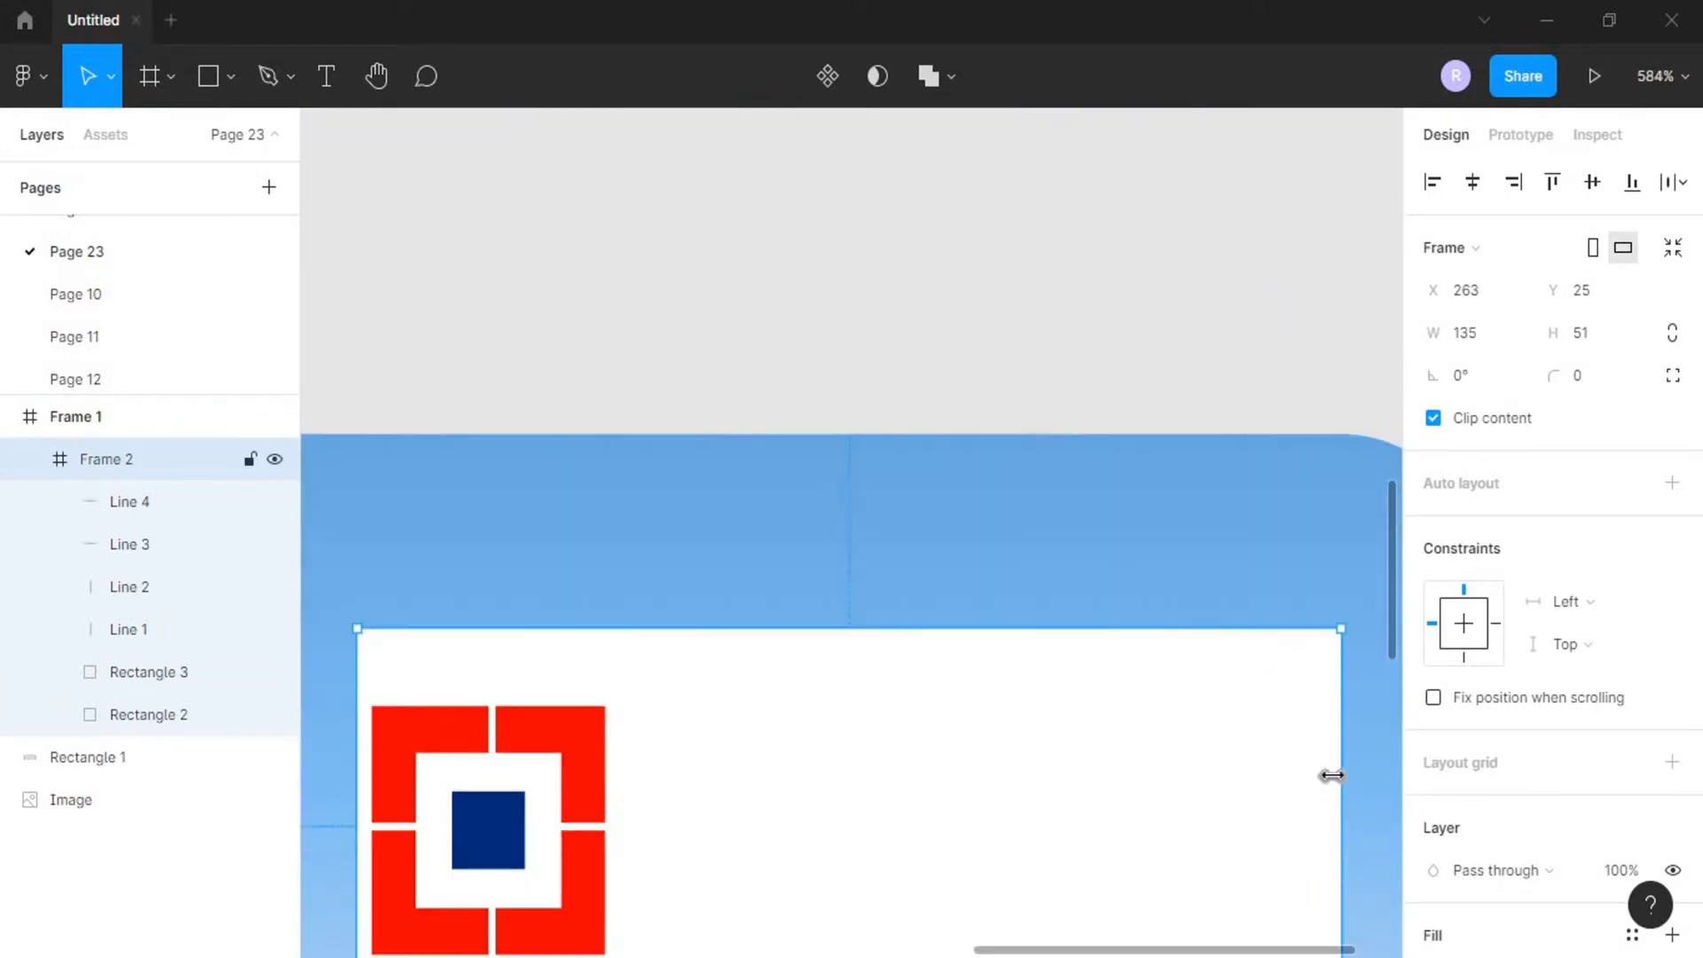
drag(1330, 771, 612, 744)
drag(362, 718, 368, 723)
drag(468, 524, 467, 597)
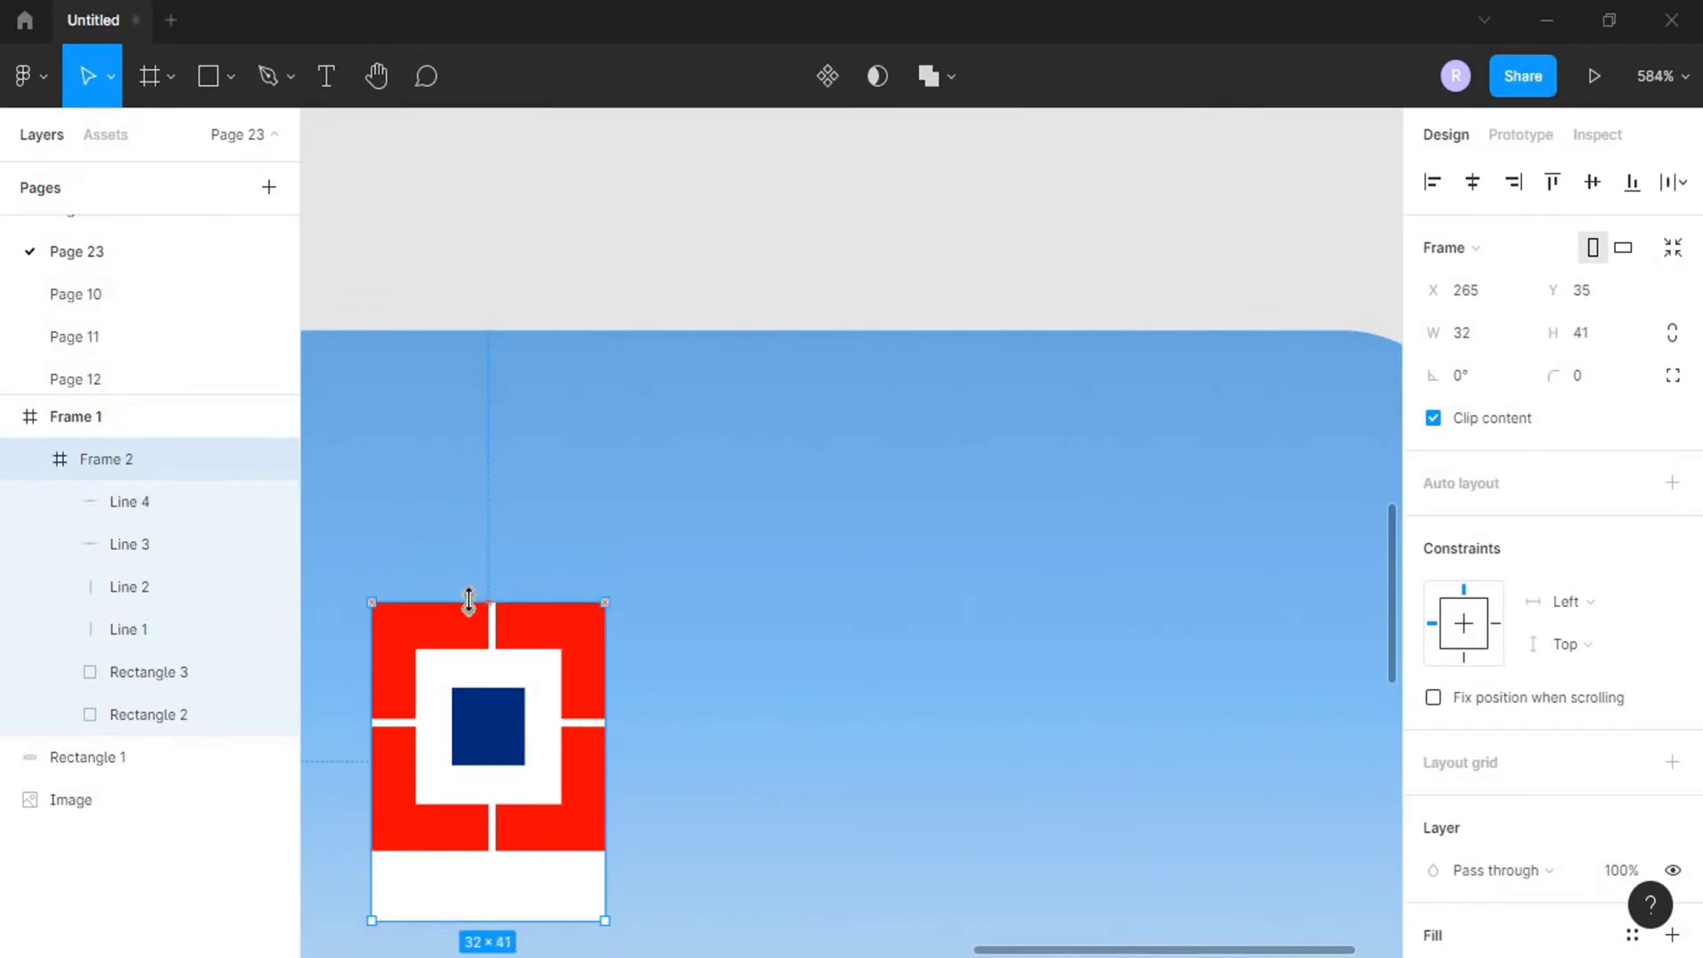
drag(502, 920, 562, 825)
Draw a new frame, 104 × 32, directly to the right of the red emblem at X 297, Y 35
scroll(563, 824, down, 8)
key(f)
drag(758, 750, 825, 794)
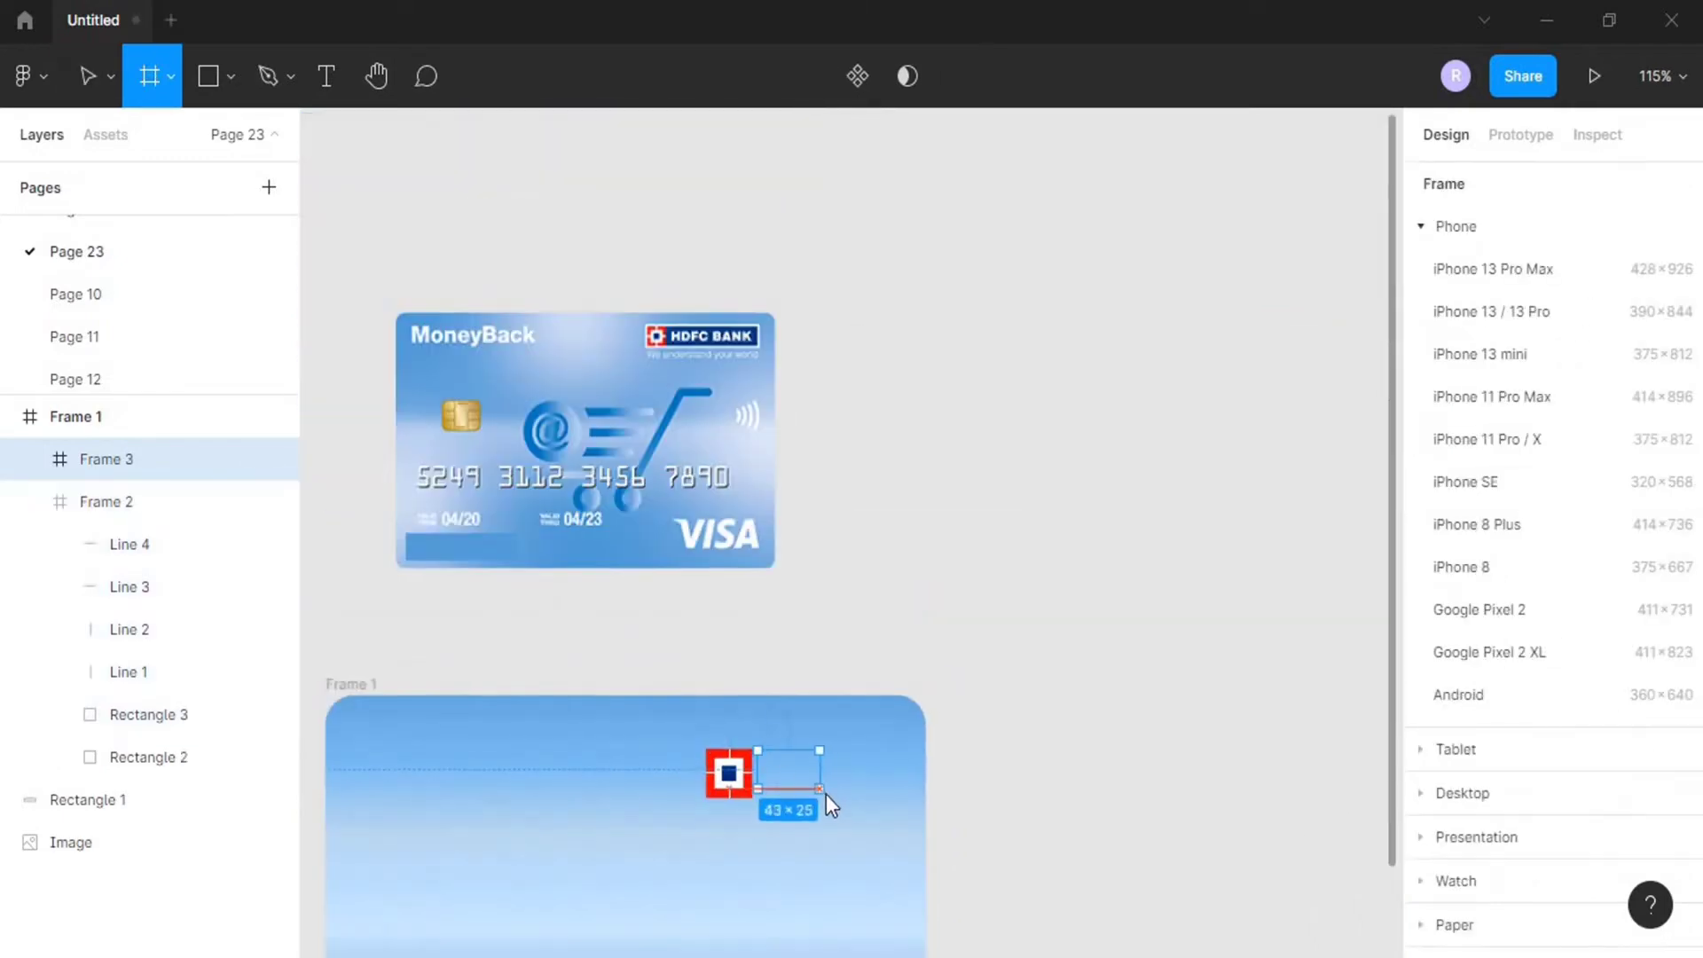
scroll(758, 787, up, 5)
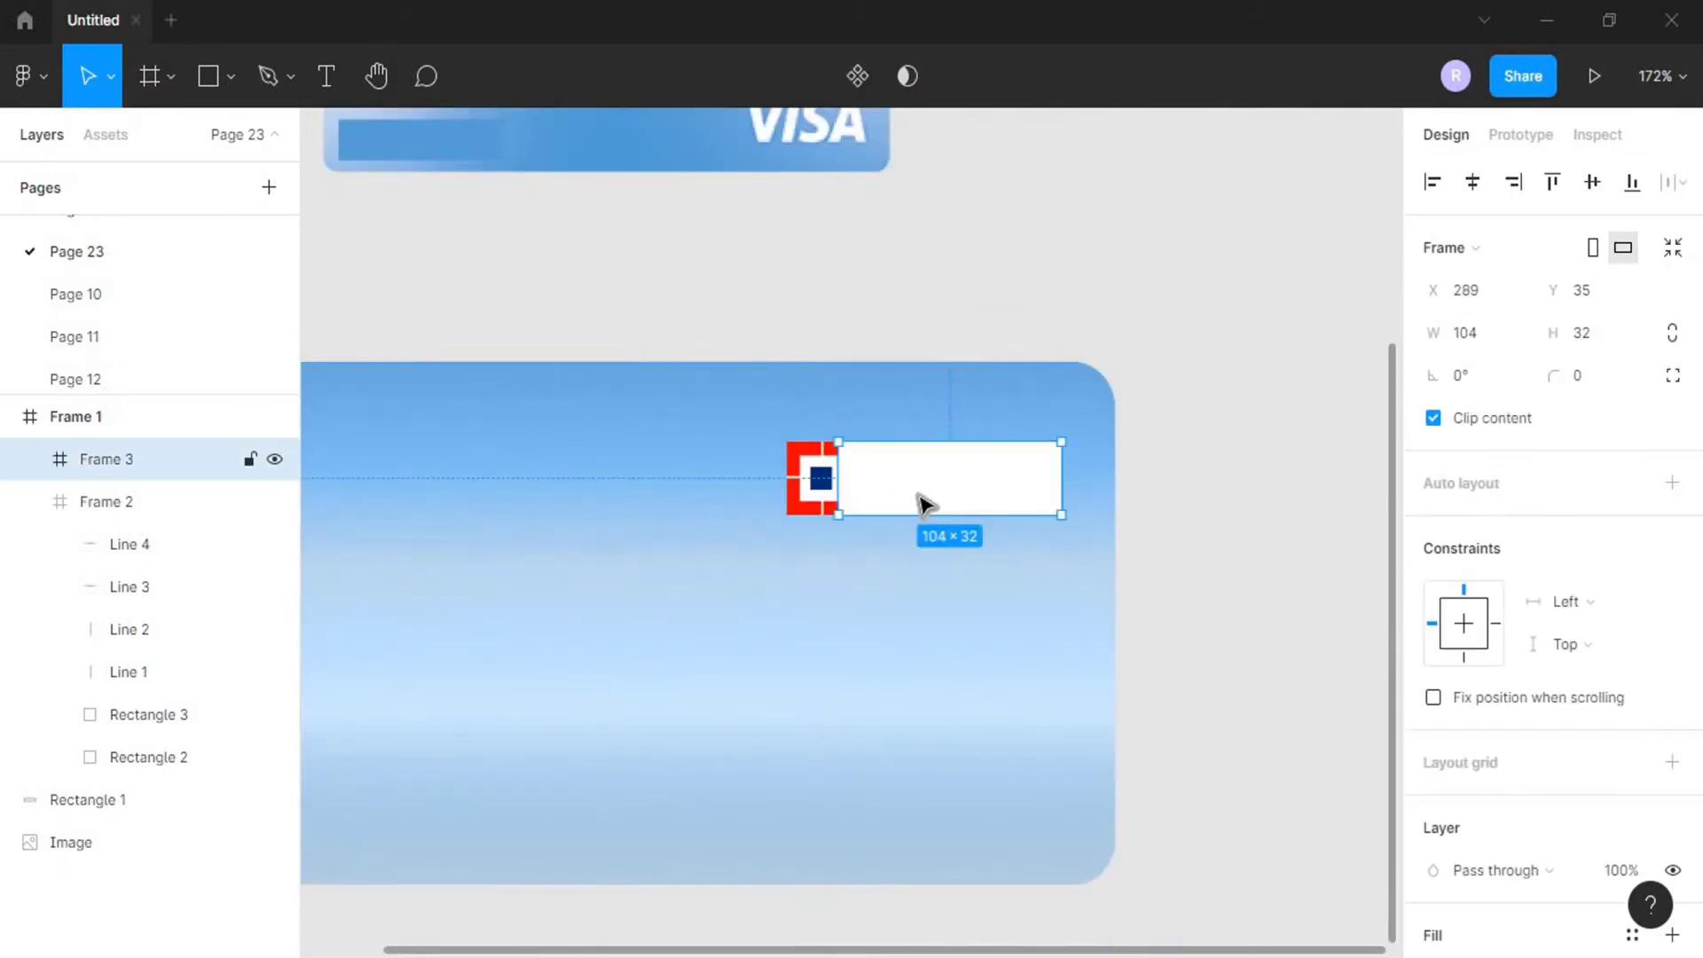
scroll(878, 501, up, 5)
scroll(916, 487, down, 10)
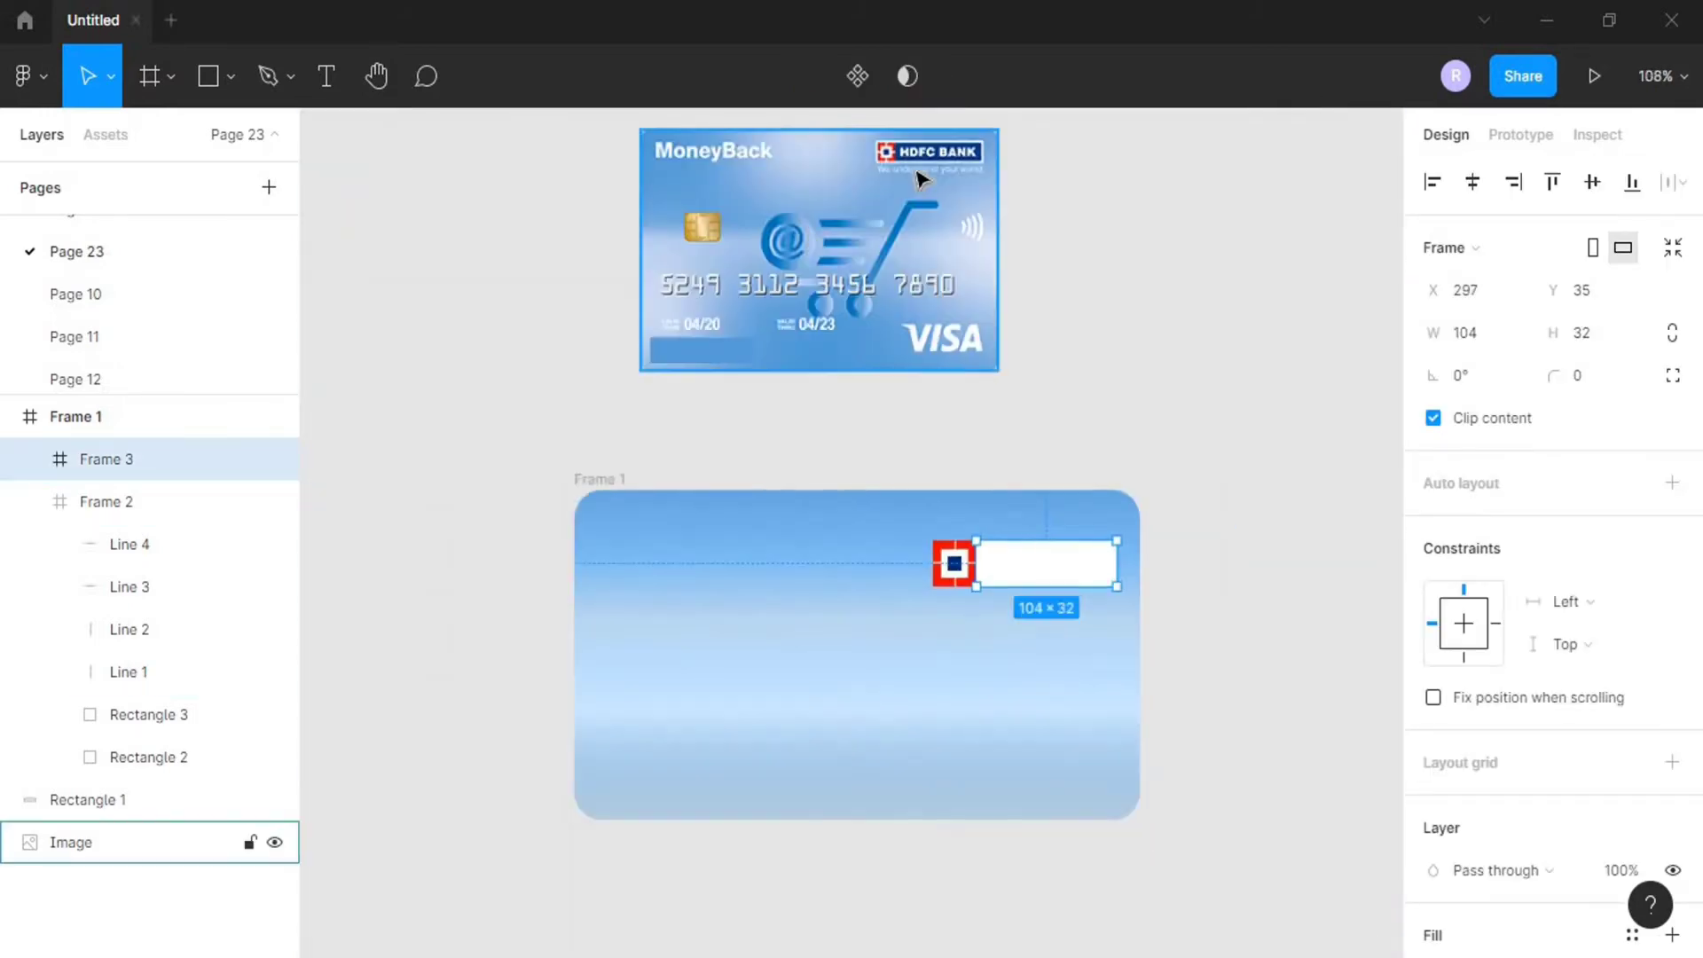
Fill the new frame beside the emblem with dark blue 022281
scroll(1464, 919, down, 4)
click(1433, 665)
click(1273, 832)
click(1377, 269)
Add a text box reading HDFC BANK inside the dark blue frame
key(t)
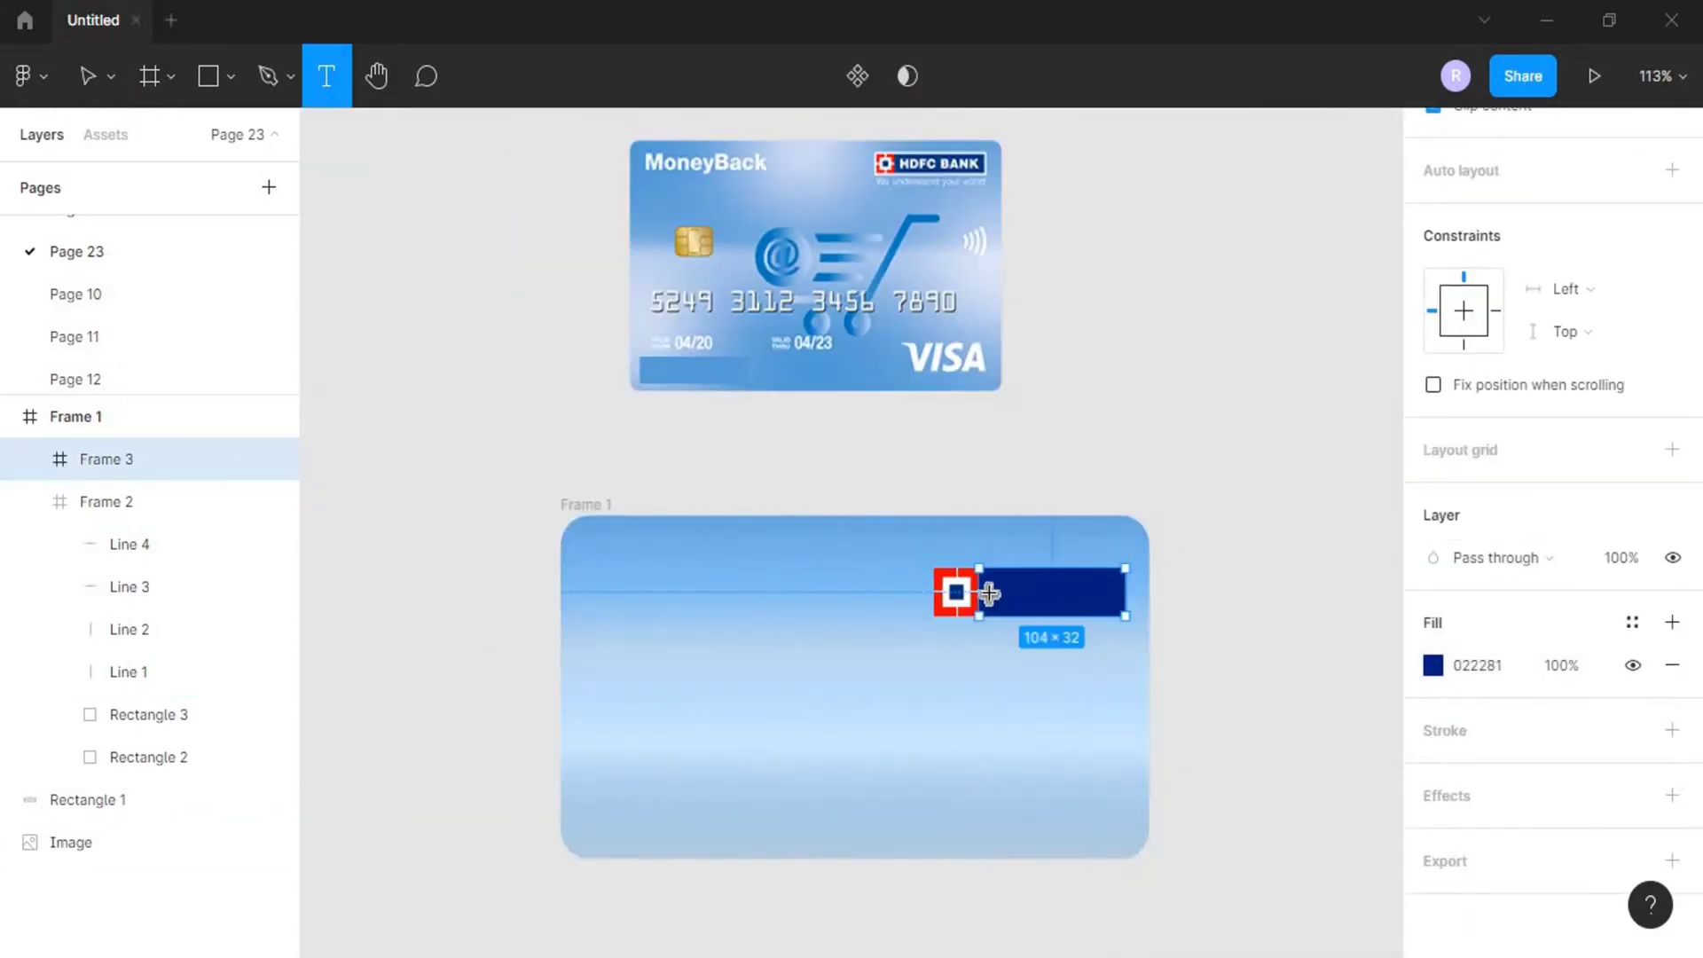
scroll(985, 582, up, 4)
drag(979, 576, 1261, 637)
text(HDFC BANK)
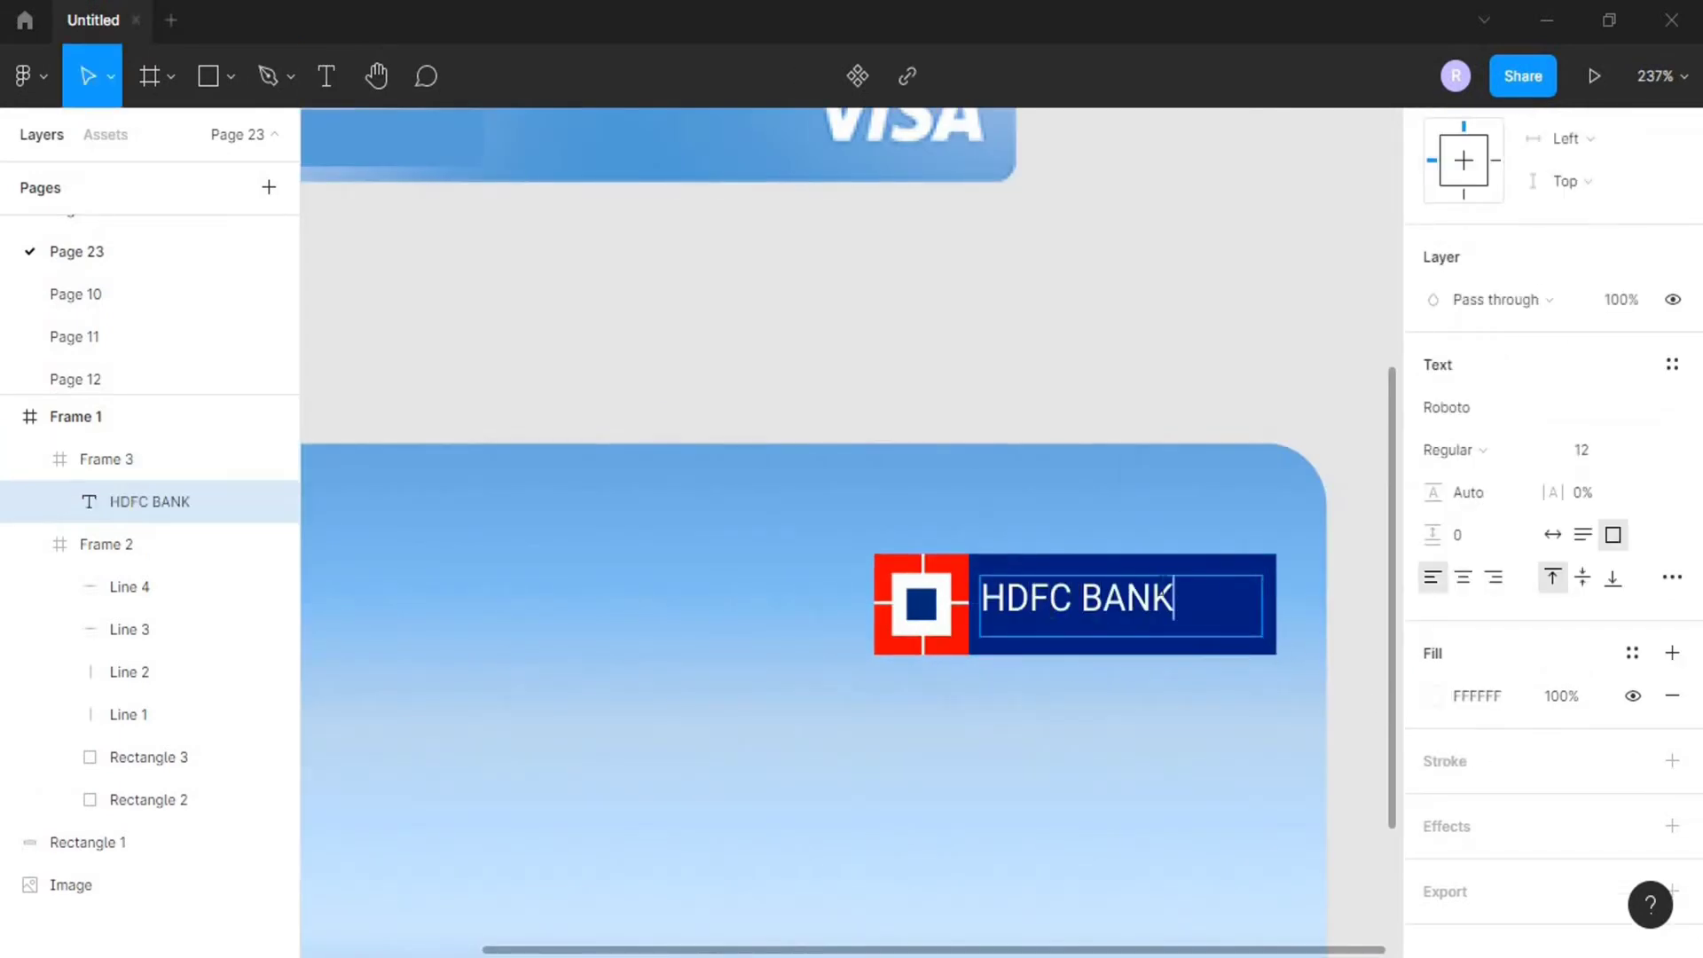
Set the HDFC BANK text to Bold at size 14 and centre it in the dark blue frame
click(1646, 457)
click(1641, 482)
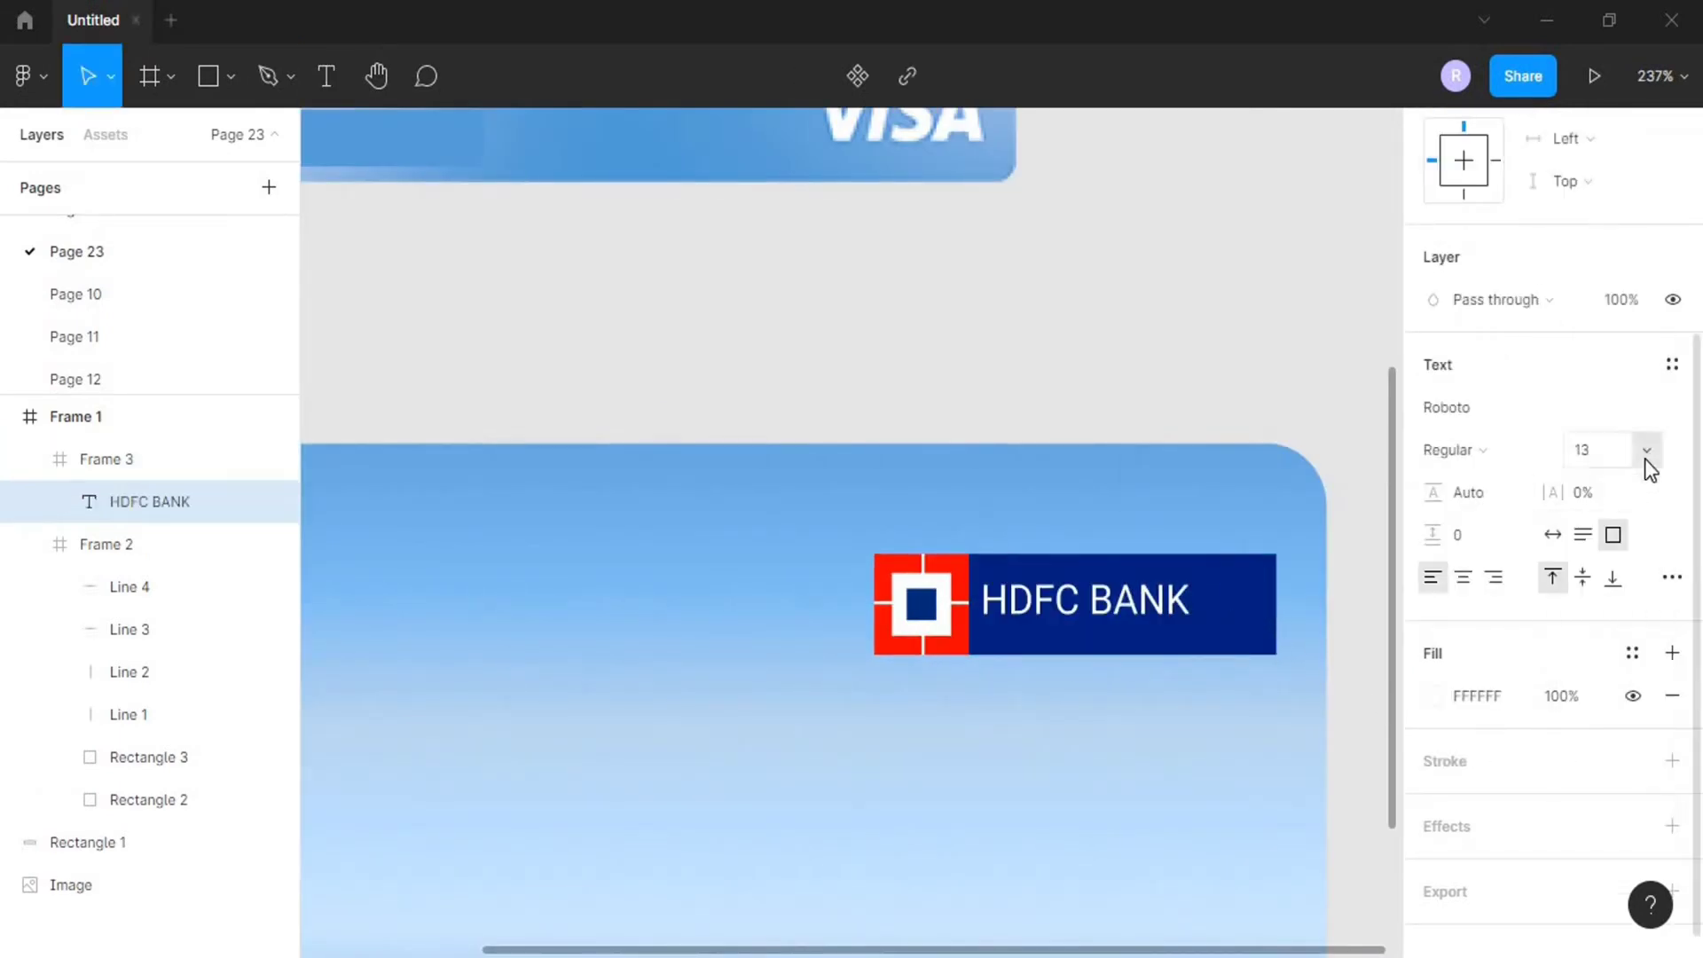
click(1644, 459)
click(1637, 482)
click(1483, 449)
click(1487, 514)
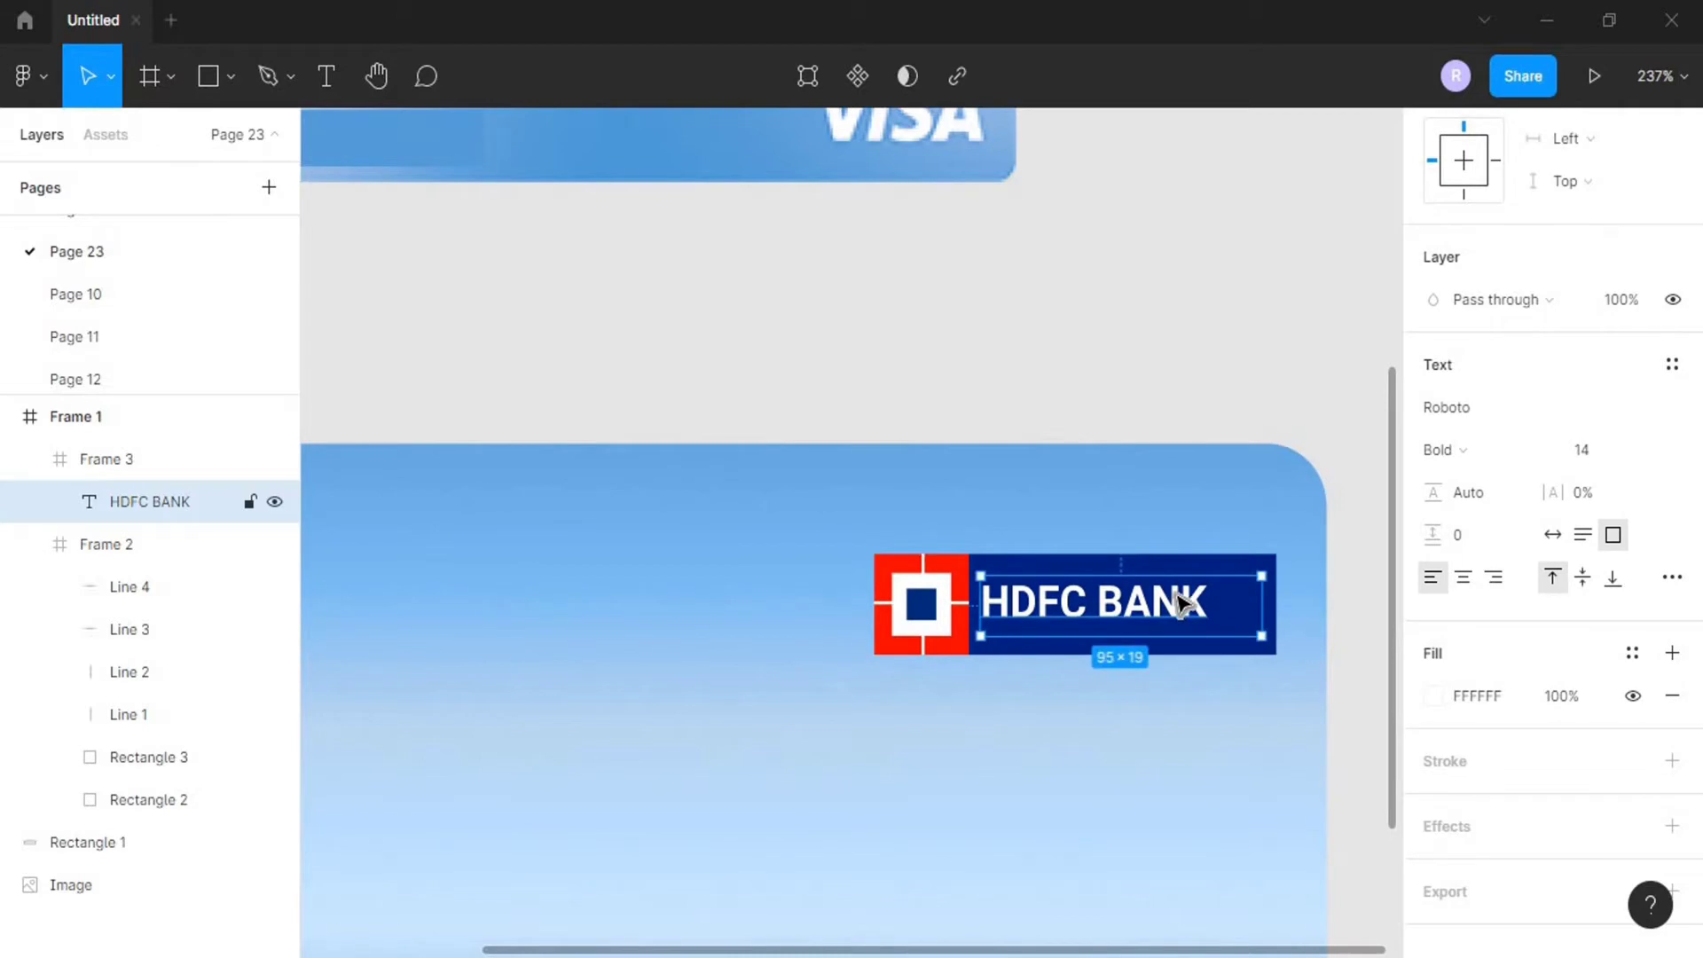
drag(1113, 614, 1130, 622)
scroll(1029, 411, down, 1)
scroll(920, 281, up, 4)
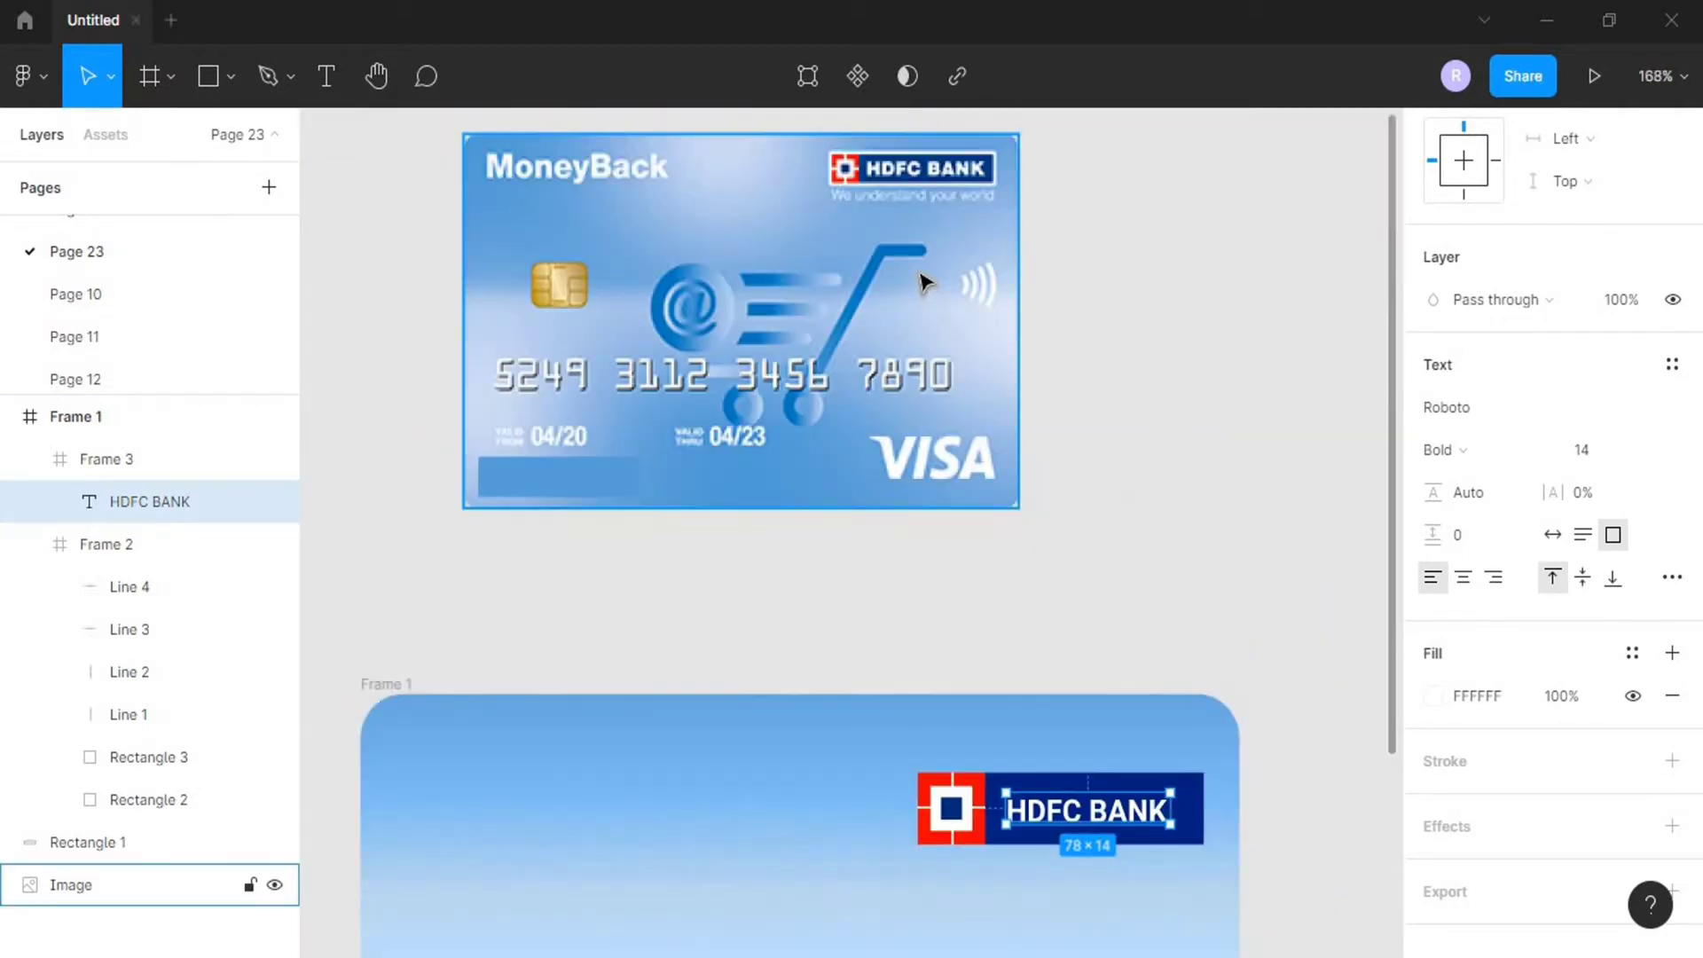
Add the tagline We understand your world below the logo, in a text box enlarged to 135 × 32
click(1071, 462)
scroll(1071, 463, down, 3)
scroll(1020, 496, down, 3)
scroll(966, 446, up, 2)
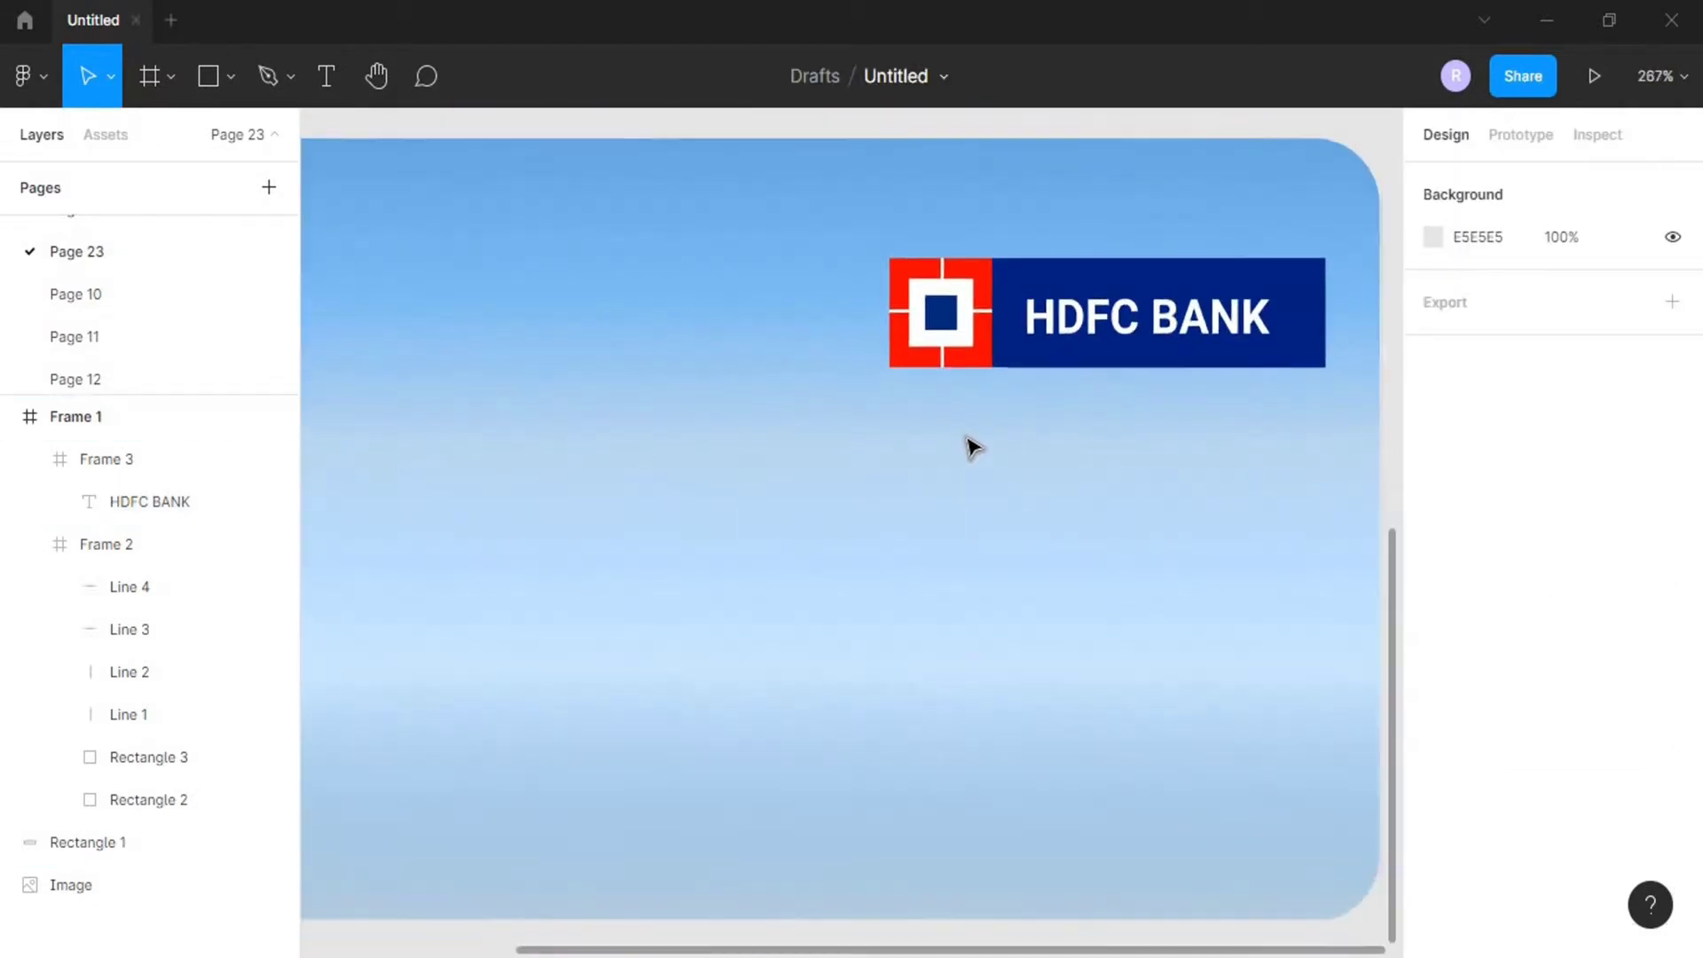
scroll(940, 408, down, 2)
key(t)
drag(921, 402, 1185, 434)
scroll(1134, 457, up, 5)
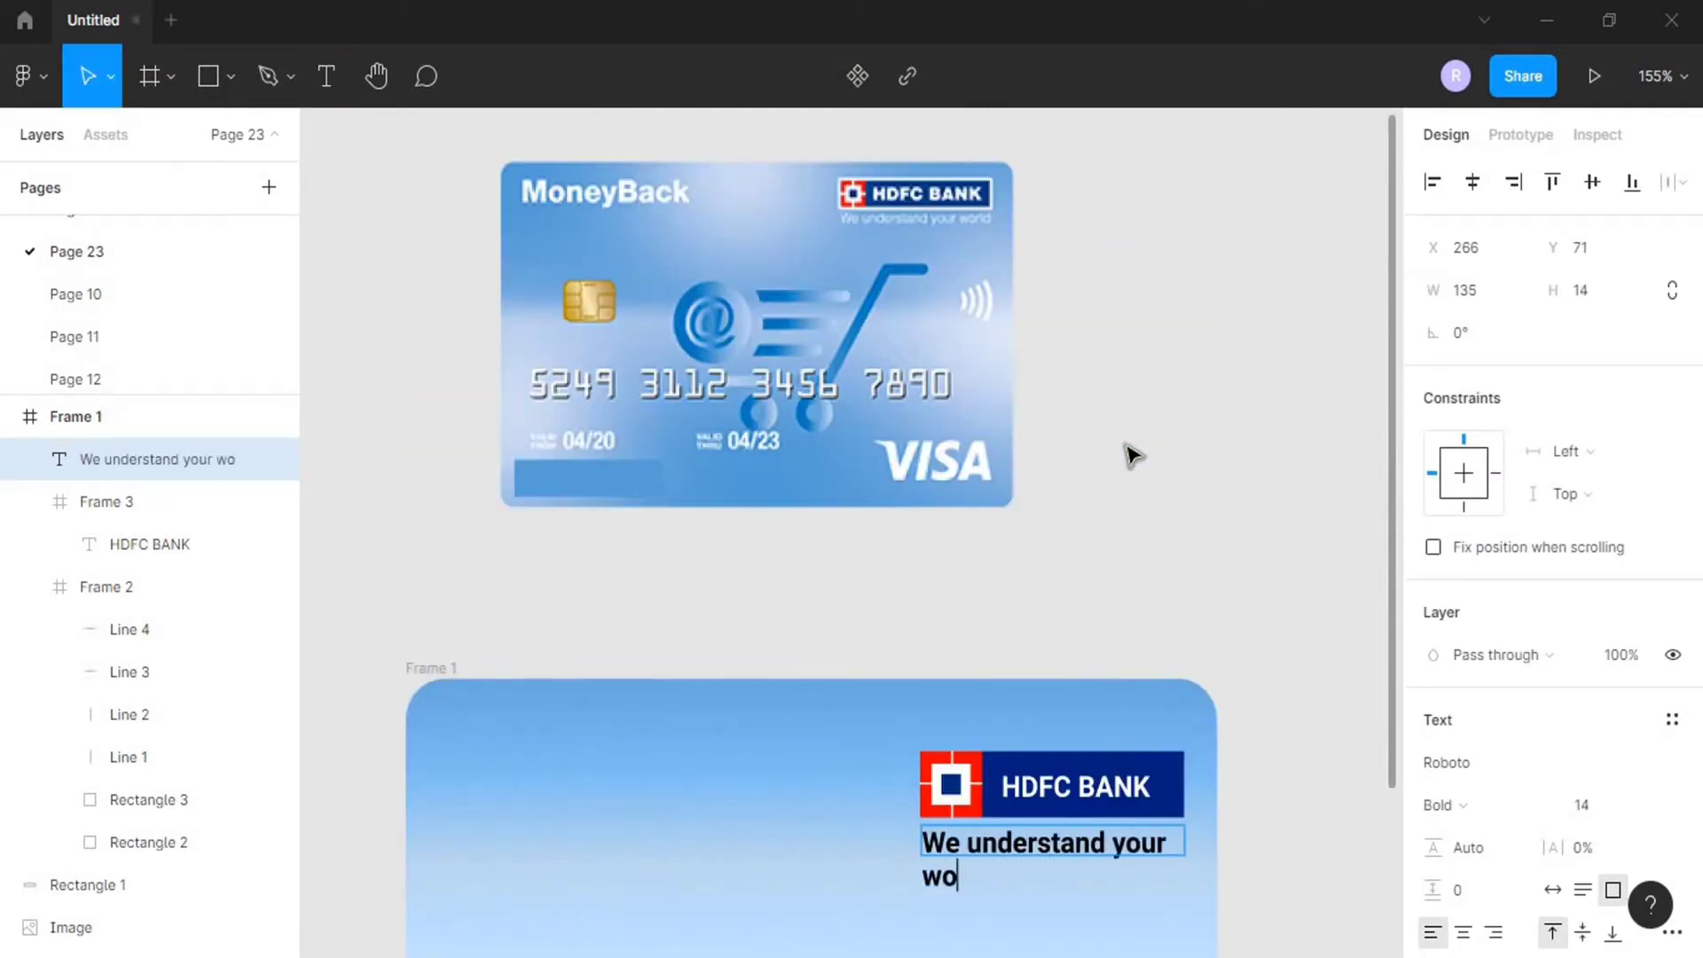
click(999, 878)
drag(1036, 856, 1029, 892)
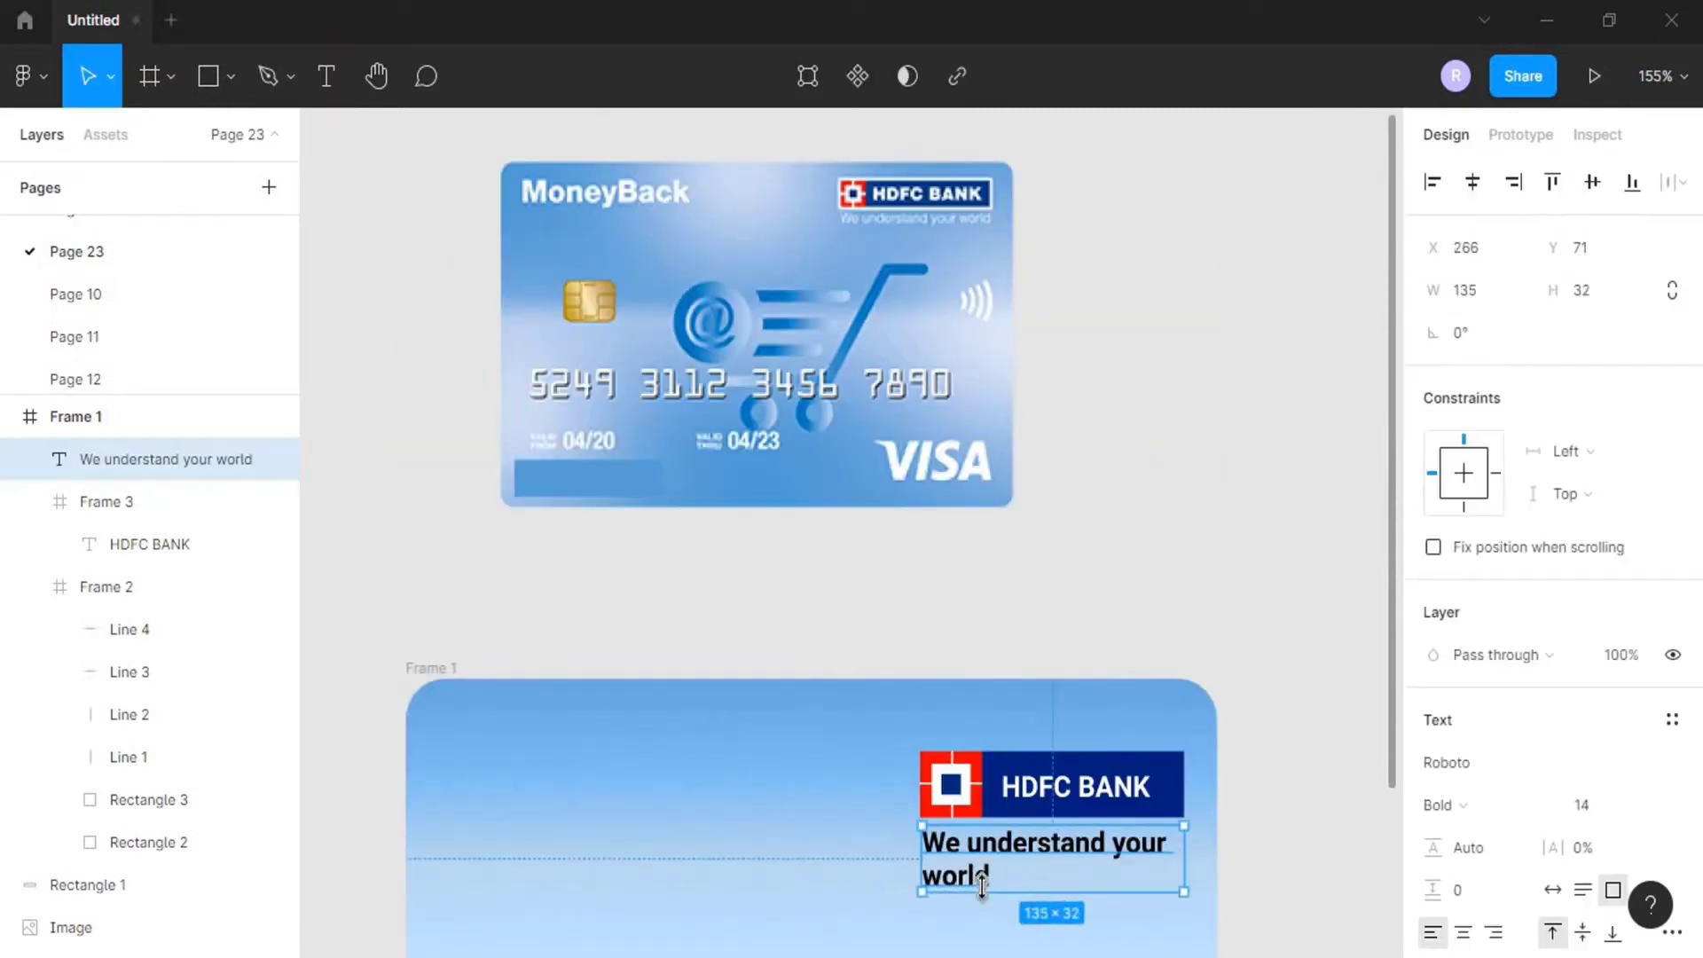
Set the tagline's font size to 10 and its fill to white
double_click(981, 879)
click(1645, 805)
click(1596, 471)
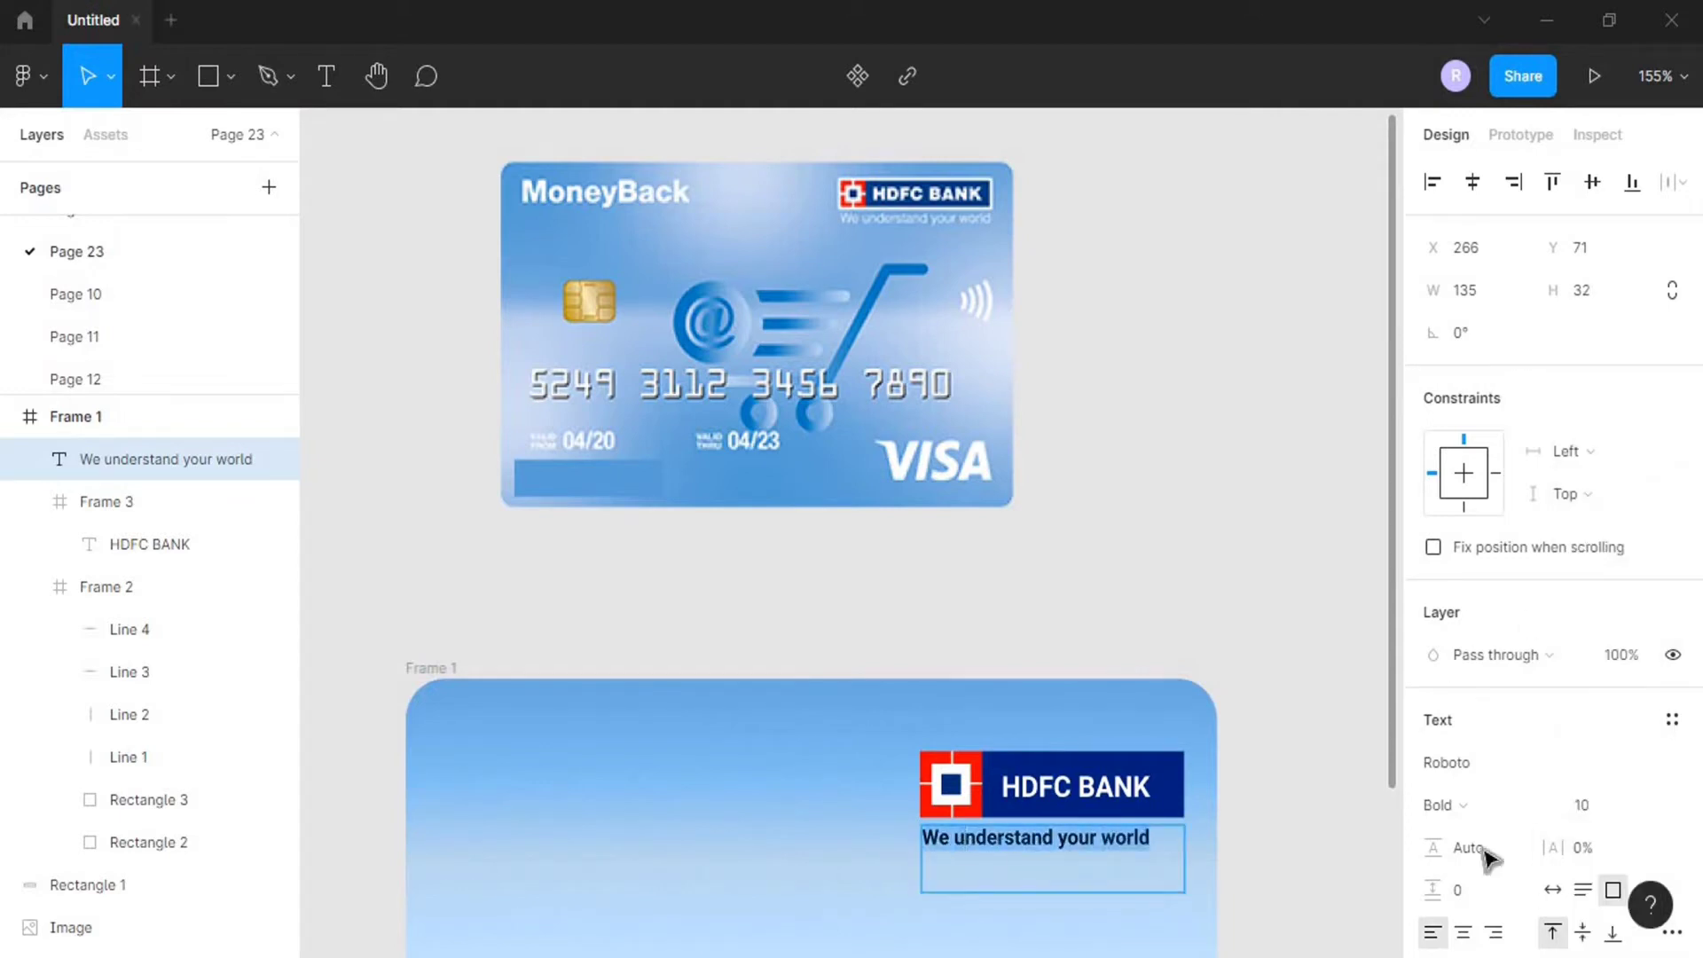
scroll(1486, 858, down, 5)
click(1431, 667)
click(1167, 833)
click(1377, 269)
Shrink the tagline's text box and position it directly under the logo
click(1107, 897)
drag(1107, 893, 1116, 830)
click(1177, 842)
click(1191, 848)
Add the text Money Back in the card's upper left area, with a white FFFFFF fill
scroll(1200, 841, down, 1)
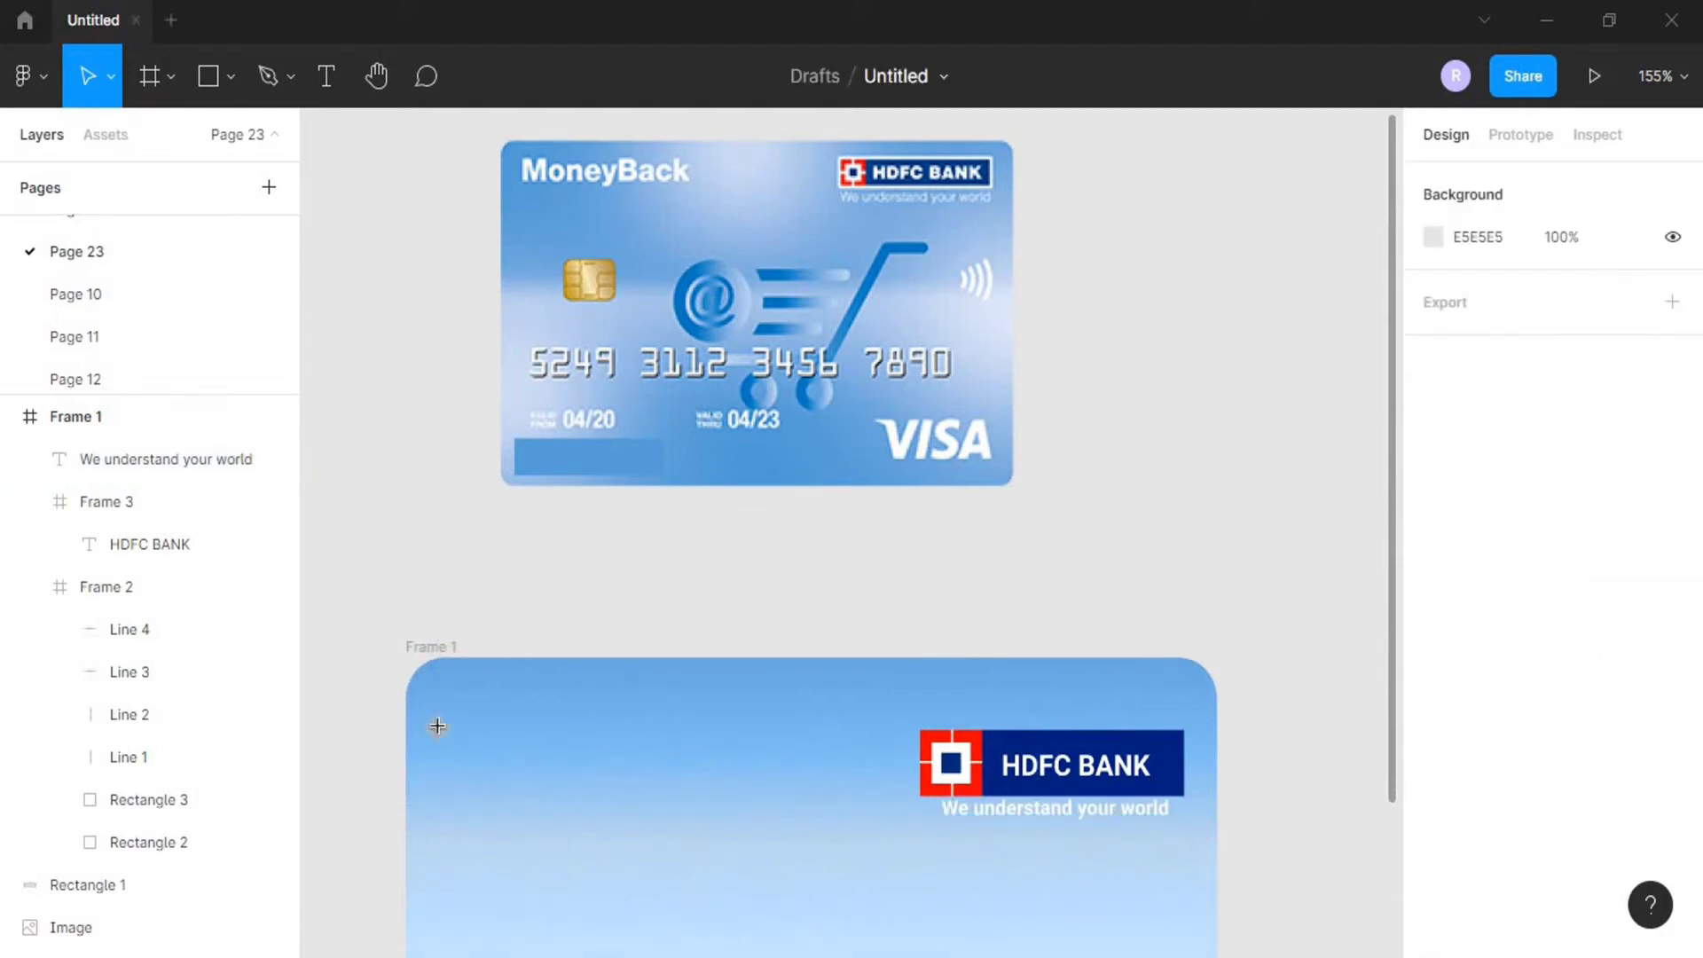
key(t)
drag(424, 712, 743, 796)
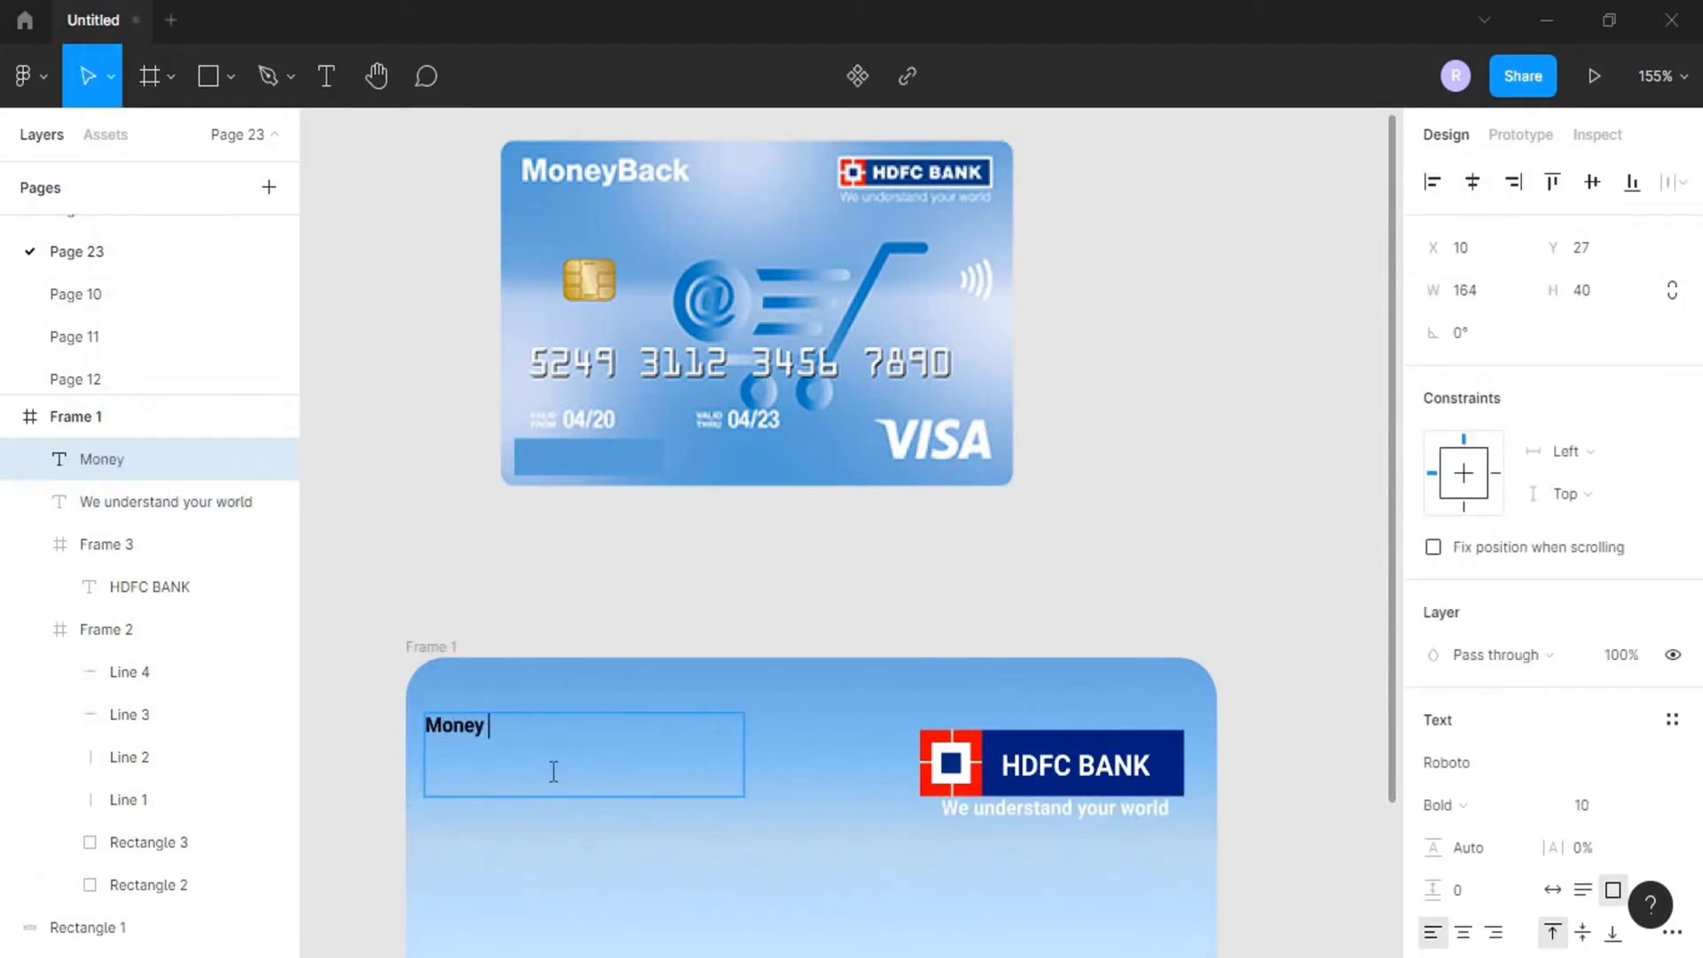
scroll(1626, 799, down, 5)
click(1433, 665)
click(1170, 832)
click(1438, 663)
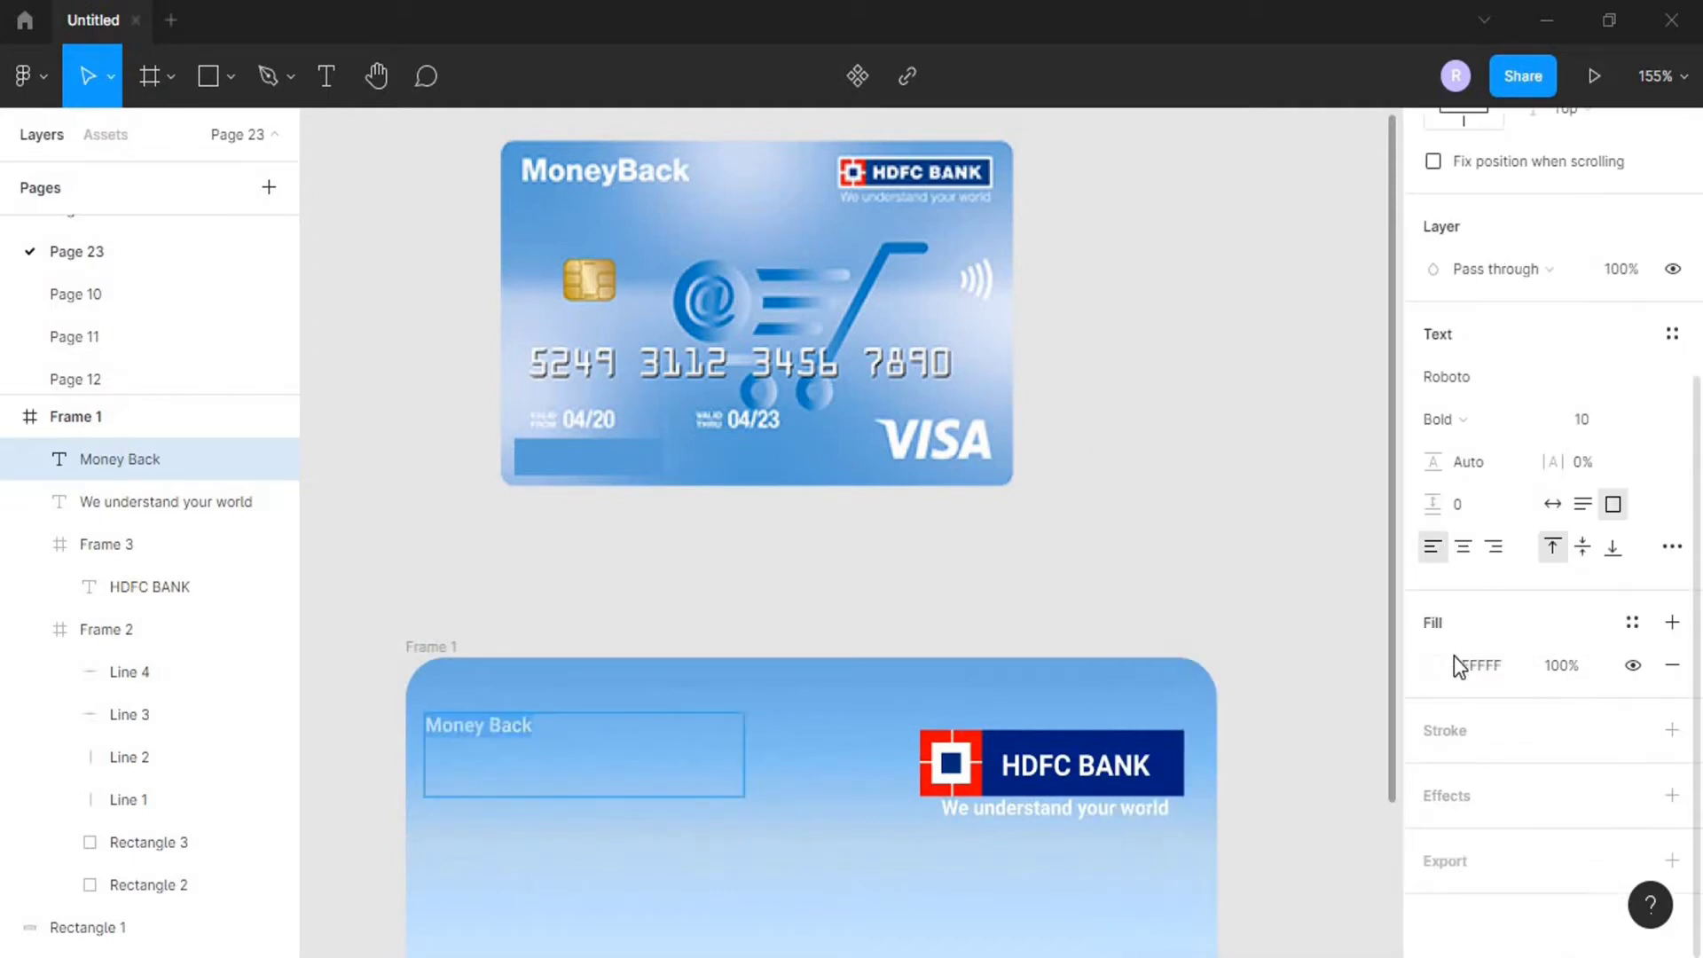
Set the Money Back text to size 24, shorten its text box and move it up near the card's top edge
click(1587, 419)
click(1596, 610)
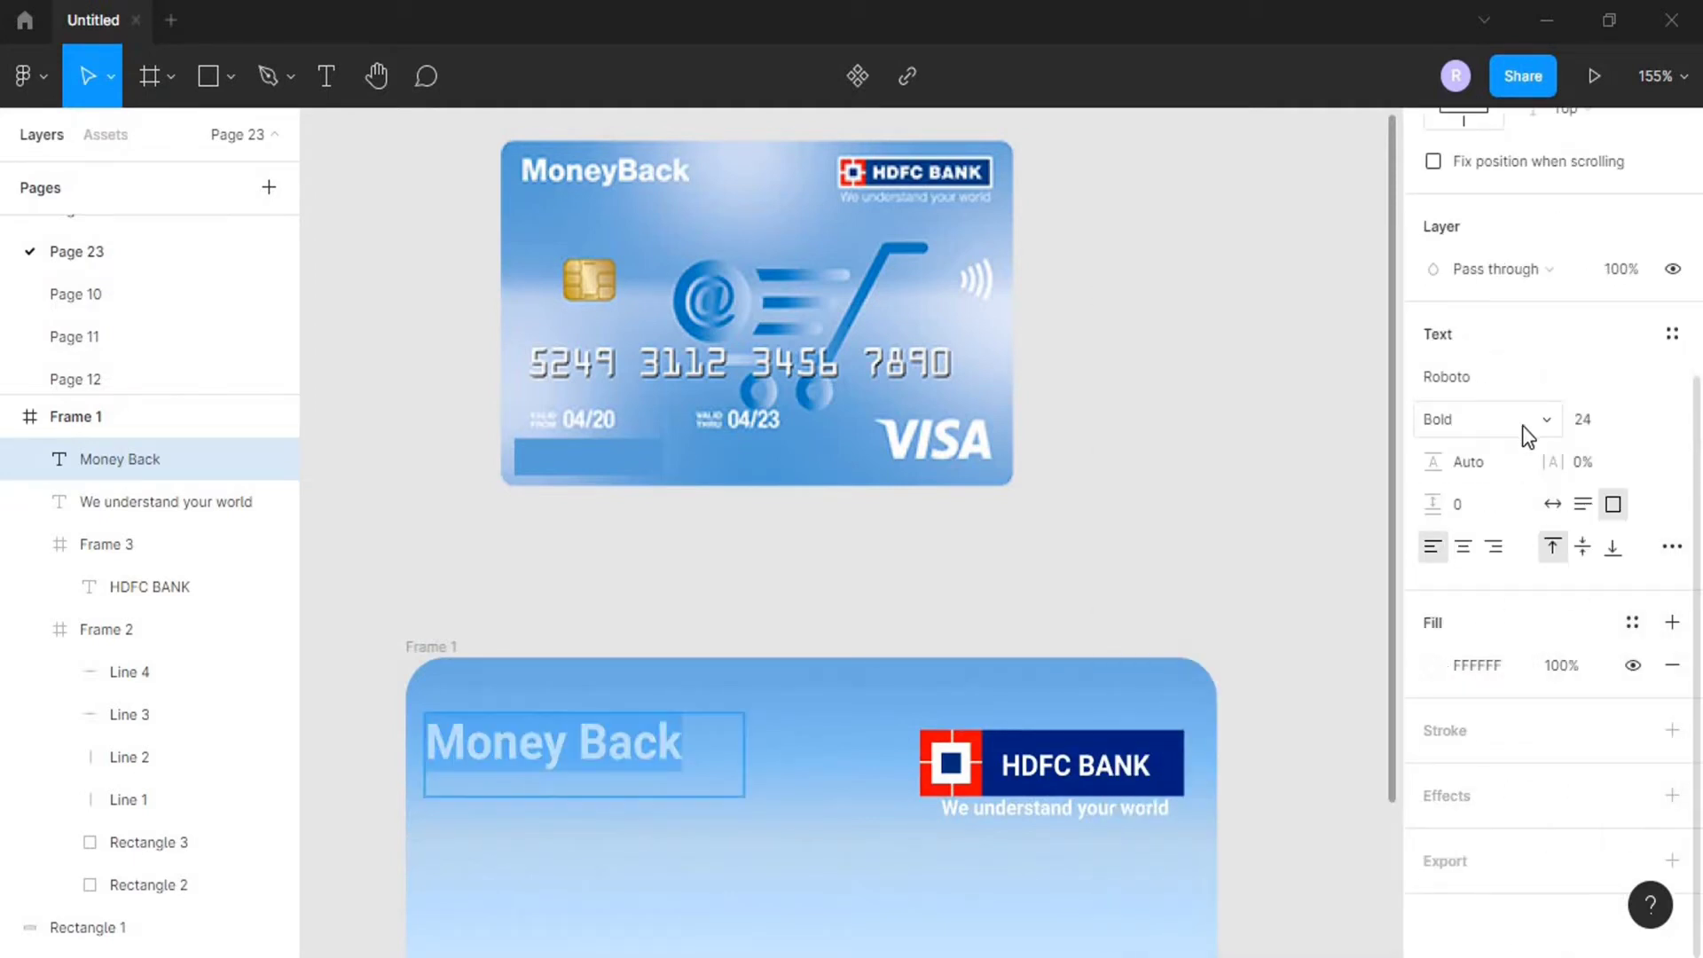
key(Escape)
drag(727, 797, 727, 762)
mouse_move(626, 750)
mouse_down()
mouse_move(647, 760)
mouse_move(632, 720)
mouse_up()
click(609, 592)
Group the emblem, the HDFC BANK frame and the tagline, and name the group Credit Card Logo
scroll(673, 544, down, 1)
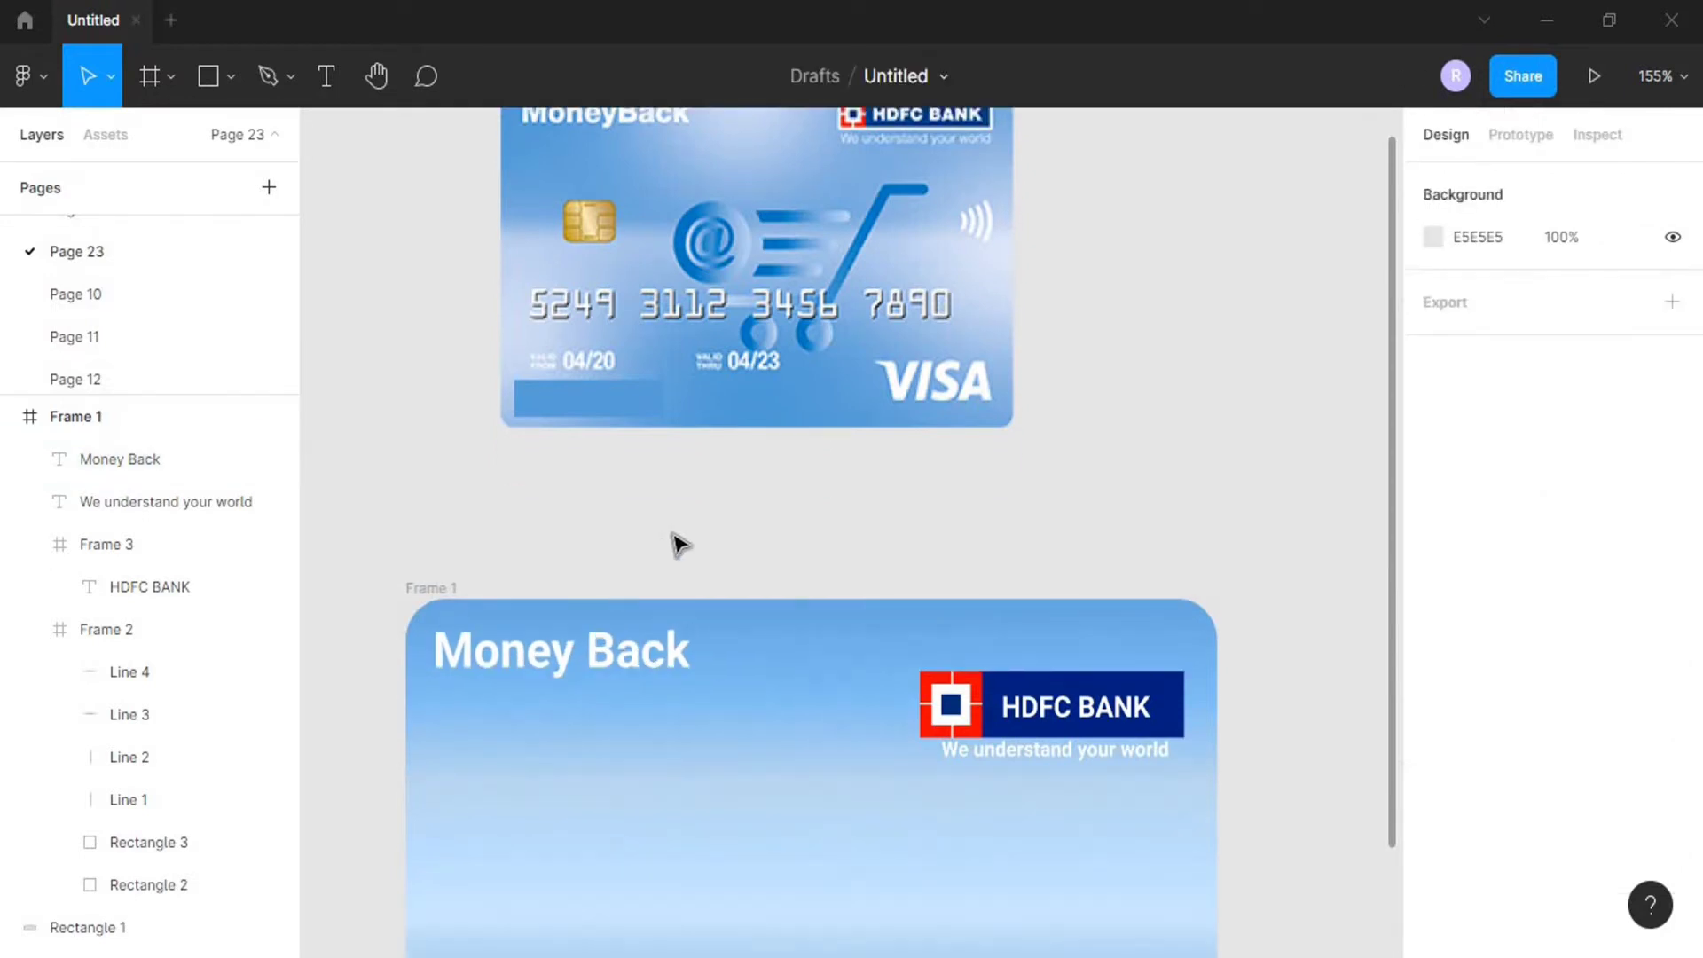
scroll(673, 544, up, 1)
click(1113, 750)
shift+click(976, 793)
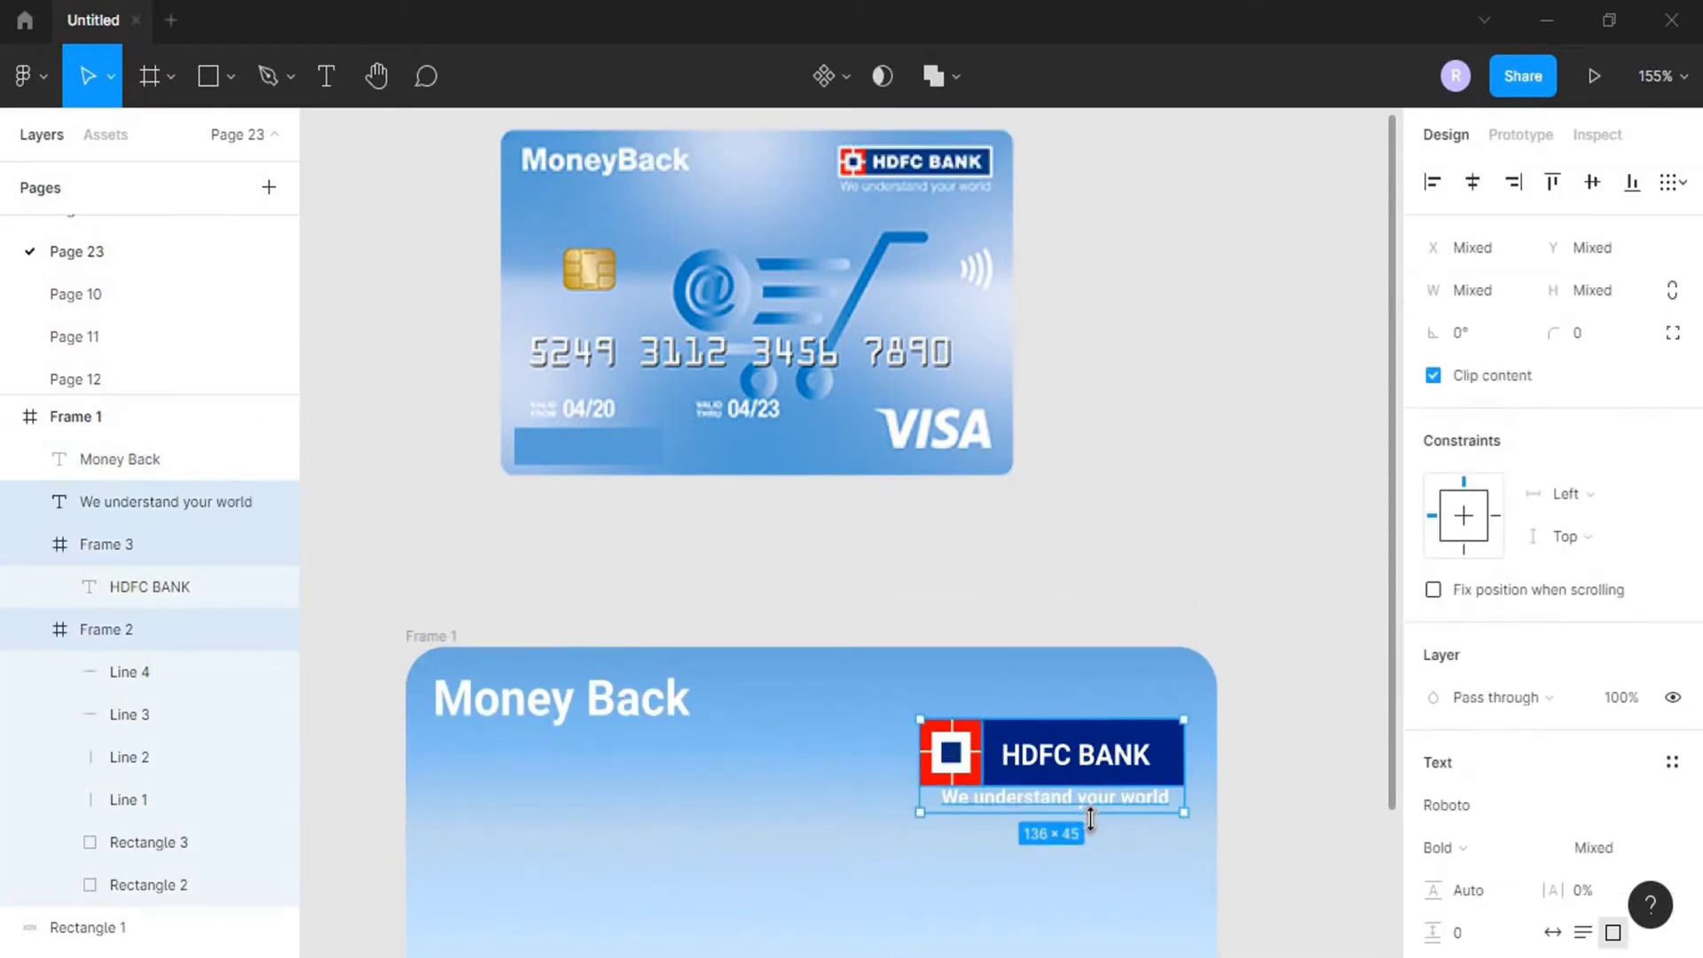
key(ctrl+g)
click(110, 502)
text(Credit Card Logo)
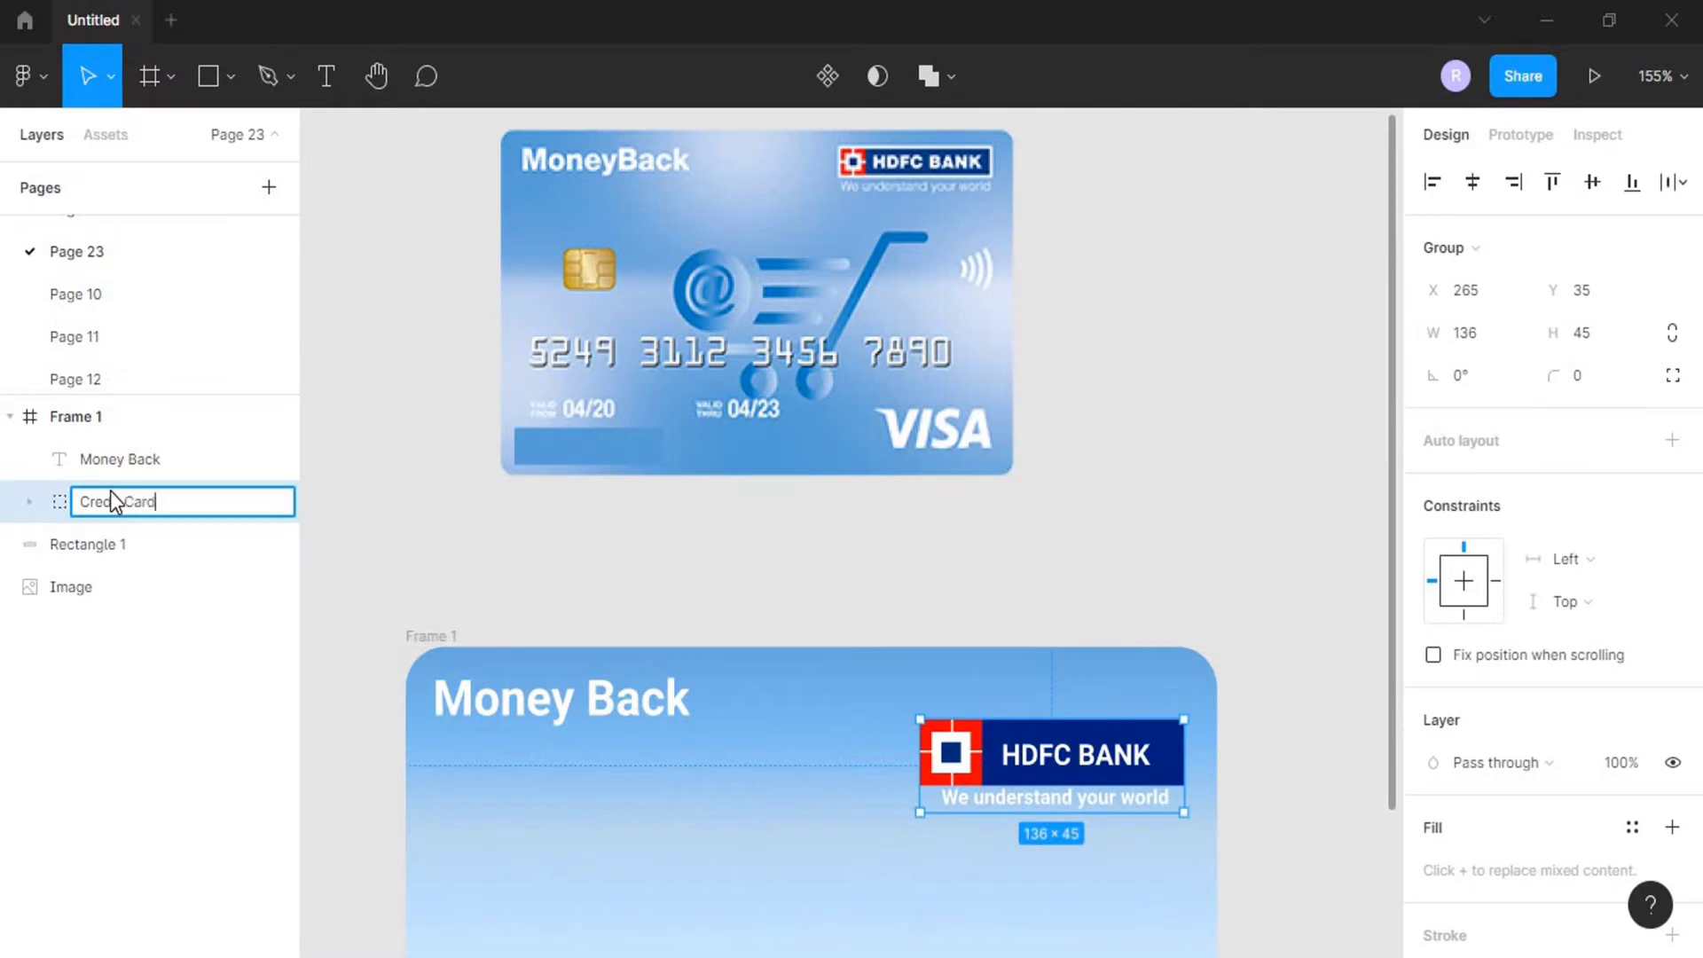
key(Return)
Move the Credit Card Logo group up to Y 15
key(shift+Up)
key(shift+Up)
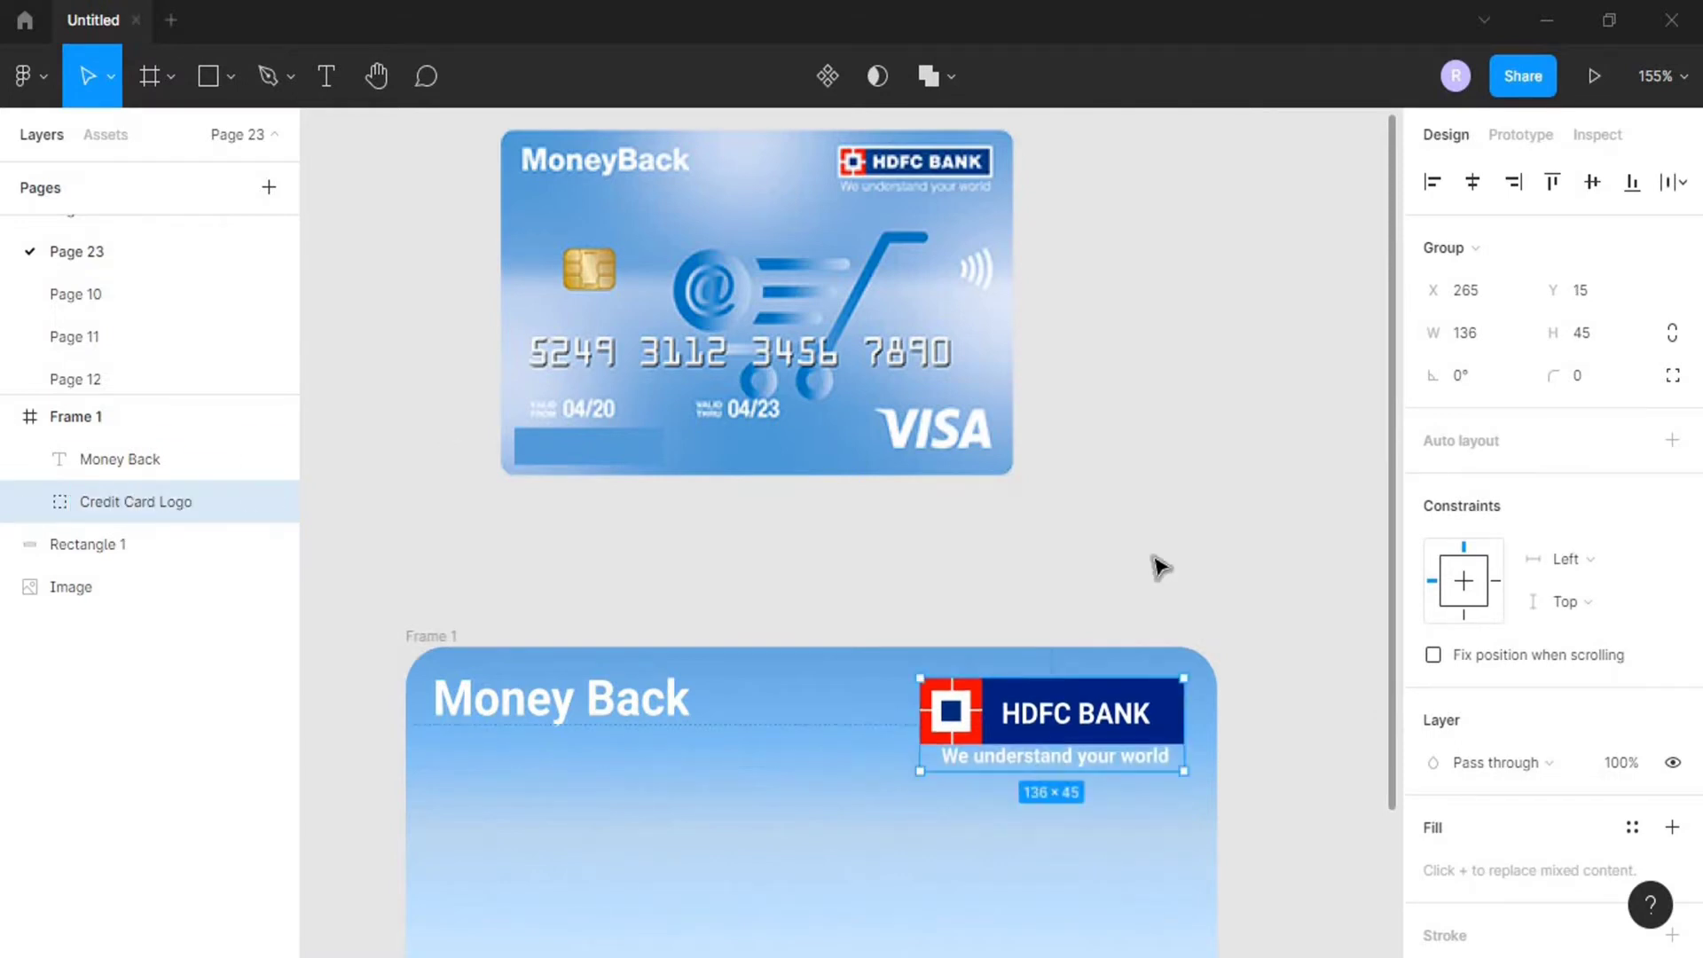
scroll(1499, 745, down, 3)
Add a white FFFFFF inside stroke of 1 to the emblem frame and the HDFC BANK frame
double_click(1172, 707)
scroll(1593, 812, down, 3)
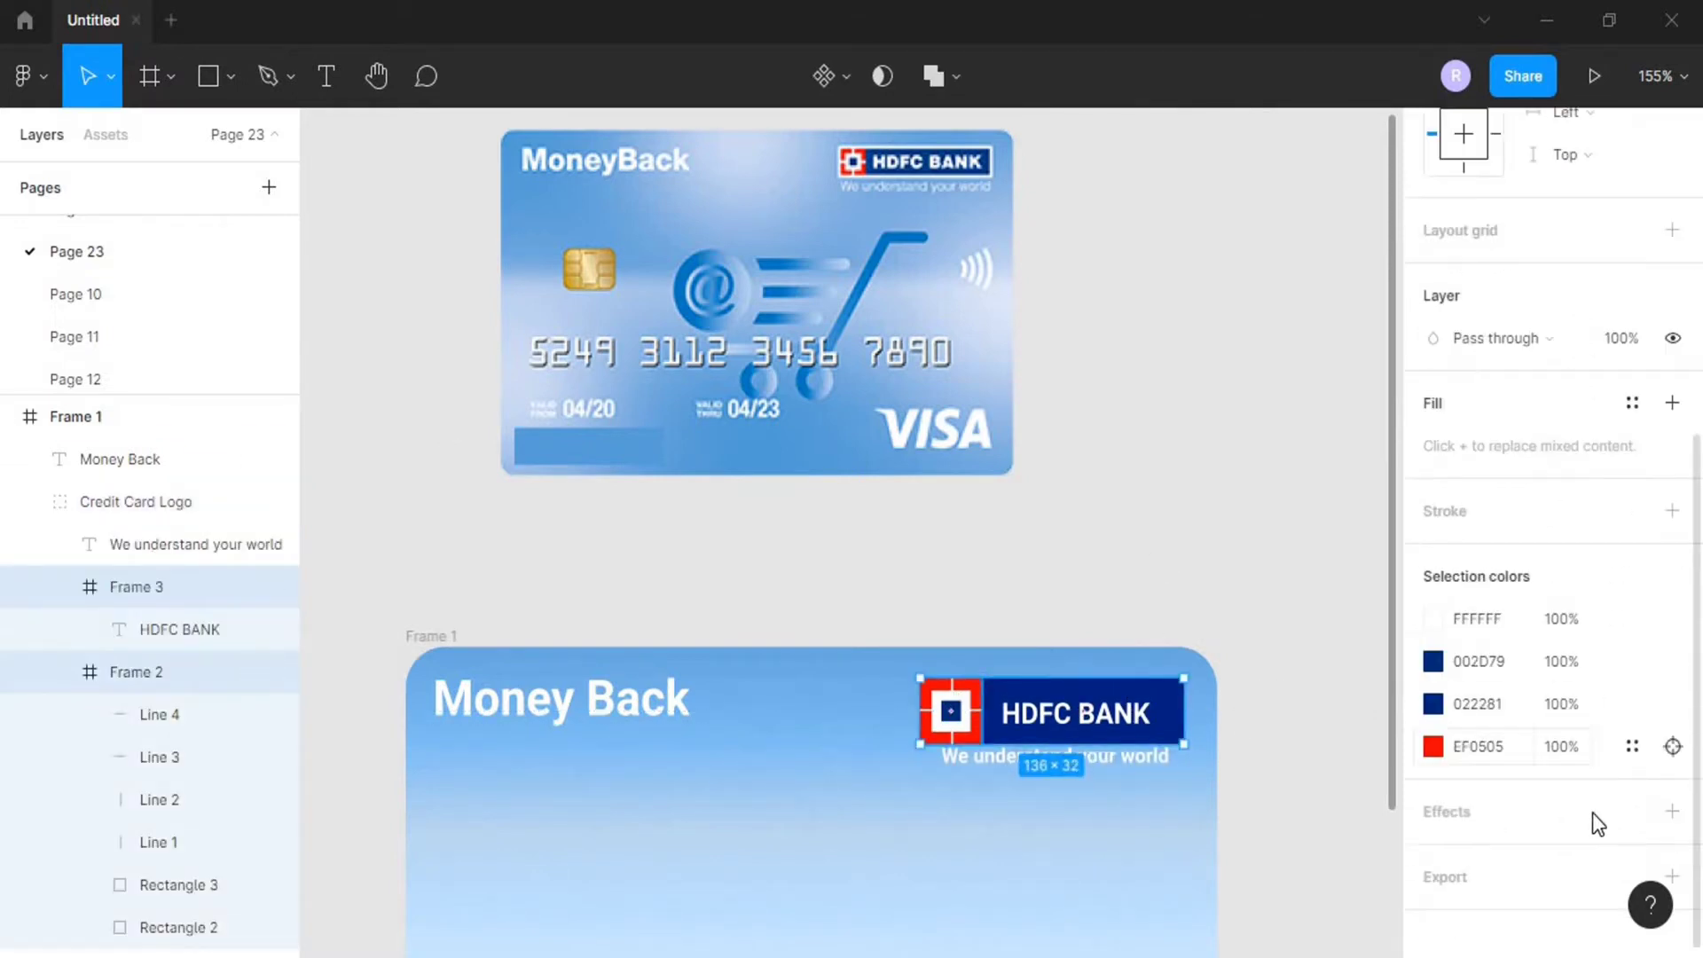
click(1672, 511)
click(1433, 555)
click(1169, 832)
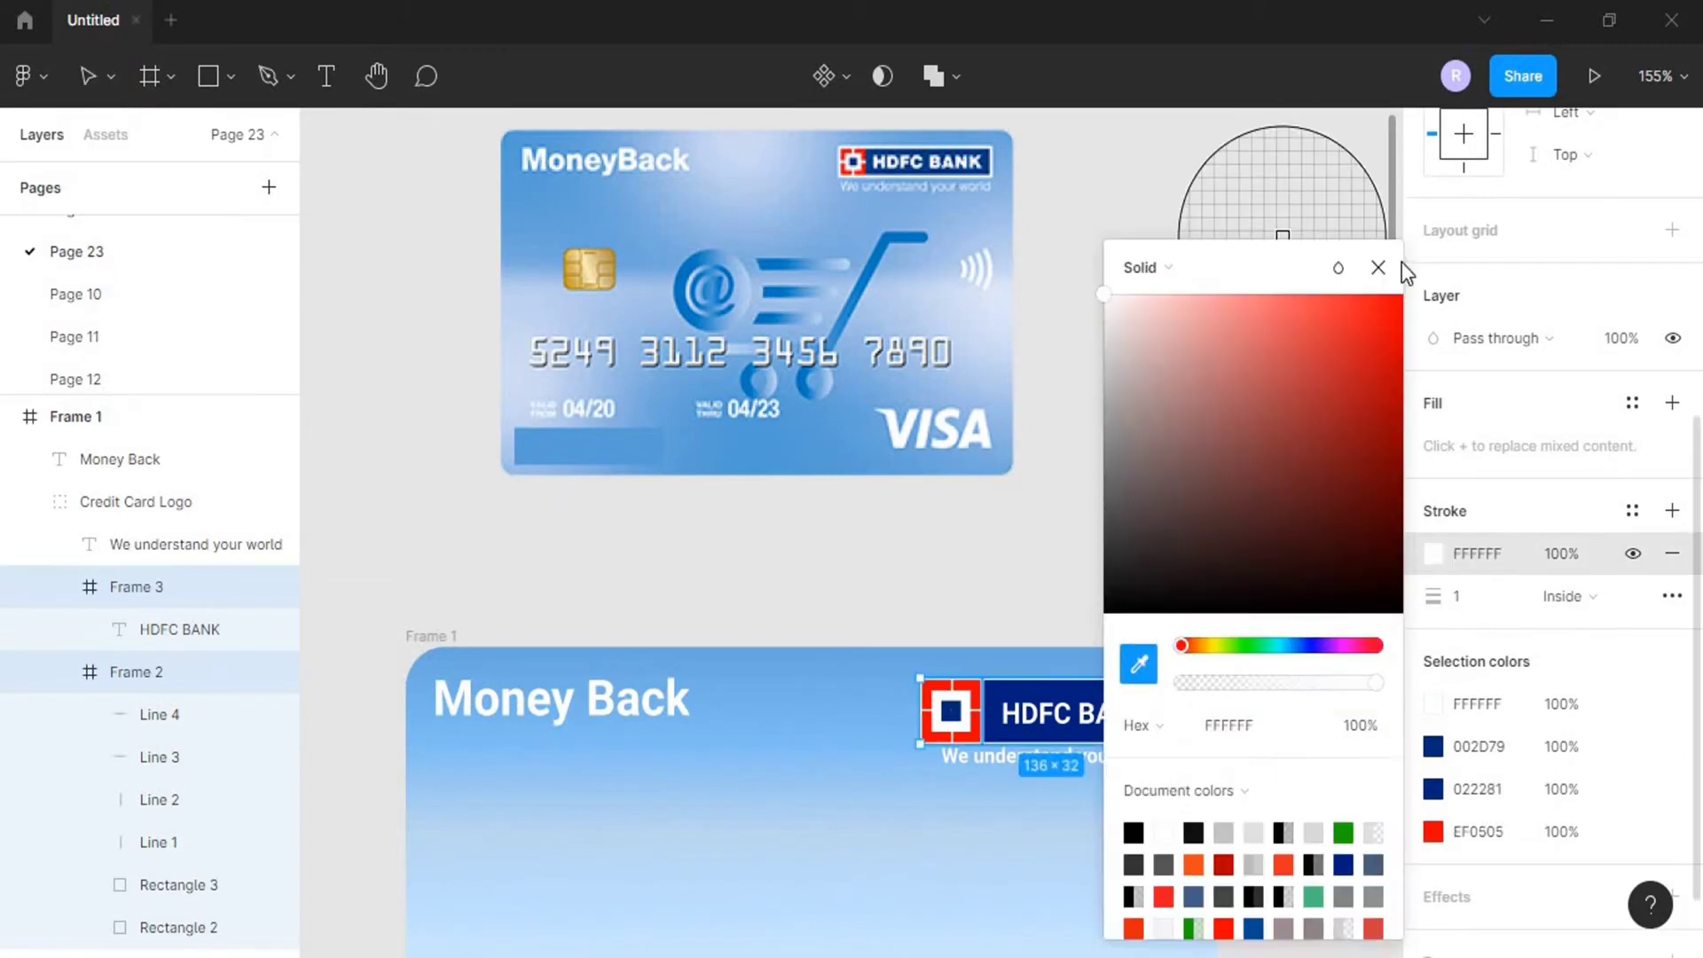
click(1377, 269)
click(1422, 700)
click(1114, 525)
Move the Money Back text to X 14, Y 19, level with the logo
scroll(1114, 524, down, 3)
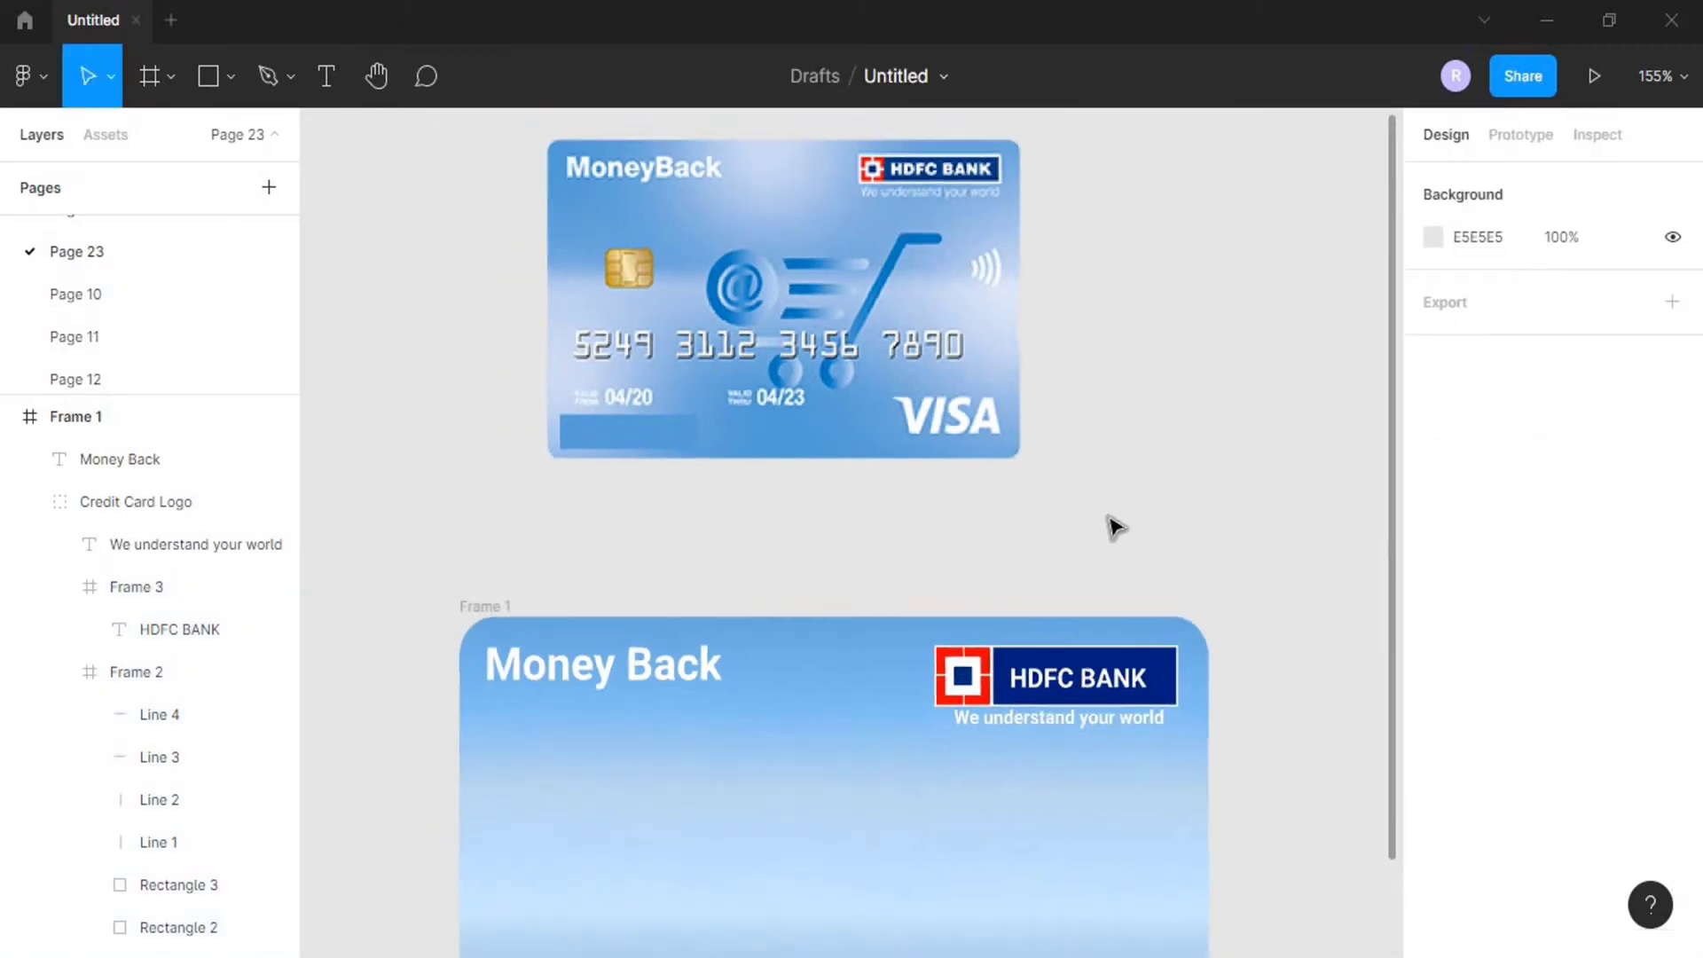
drag(703, 589, 703, 600)
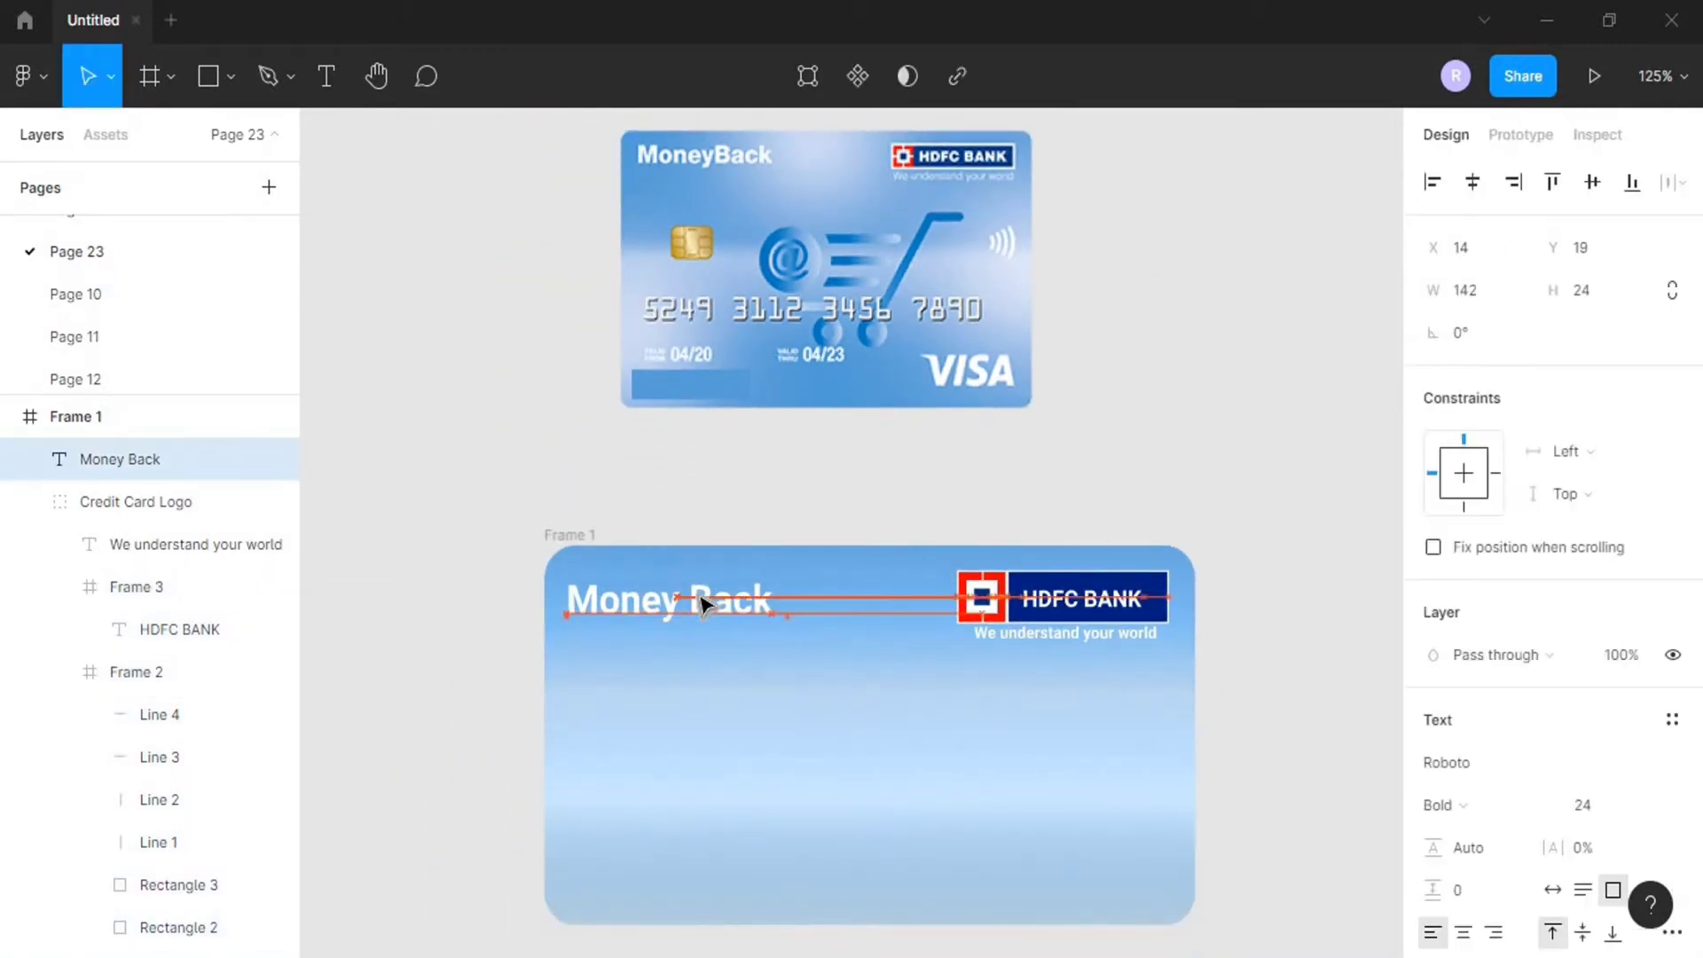
click(506, 509)
Trace the chip's outline and contact lines over the reference card with the Pen tool
scroll(707, 534, down, 2)
scroll(922, 377, up, 3)
scroll(736, 315, up, 8)
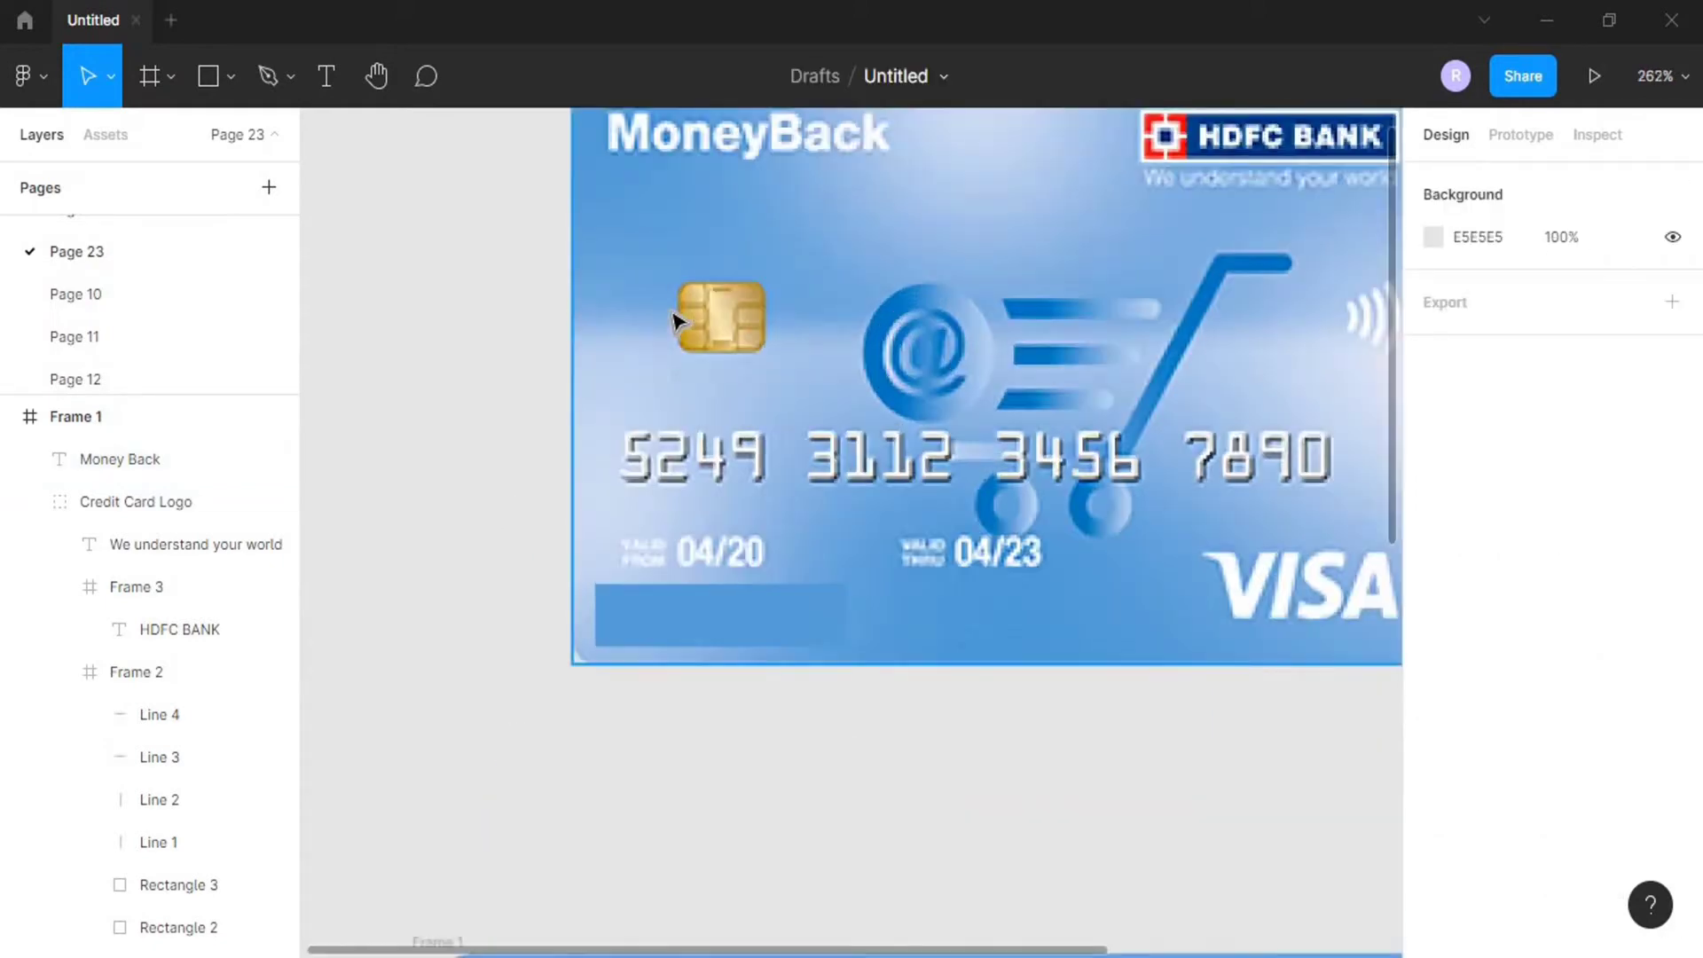
click(290, 76)
click(284, 140)
click(706, 247)
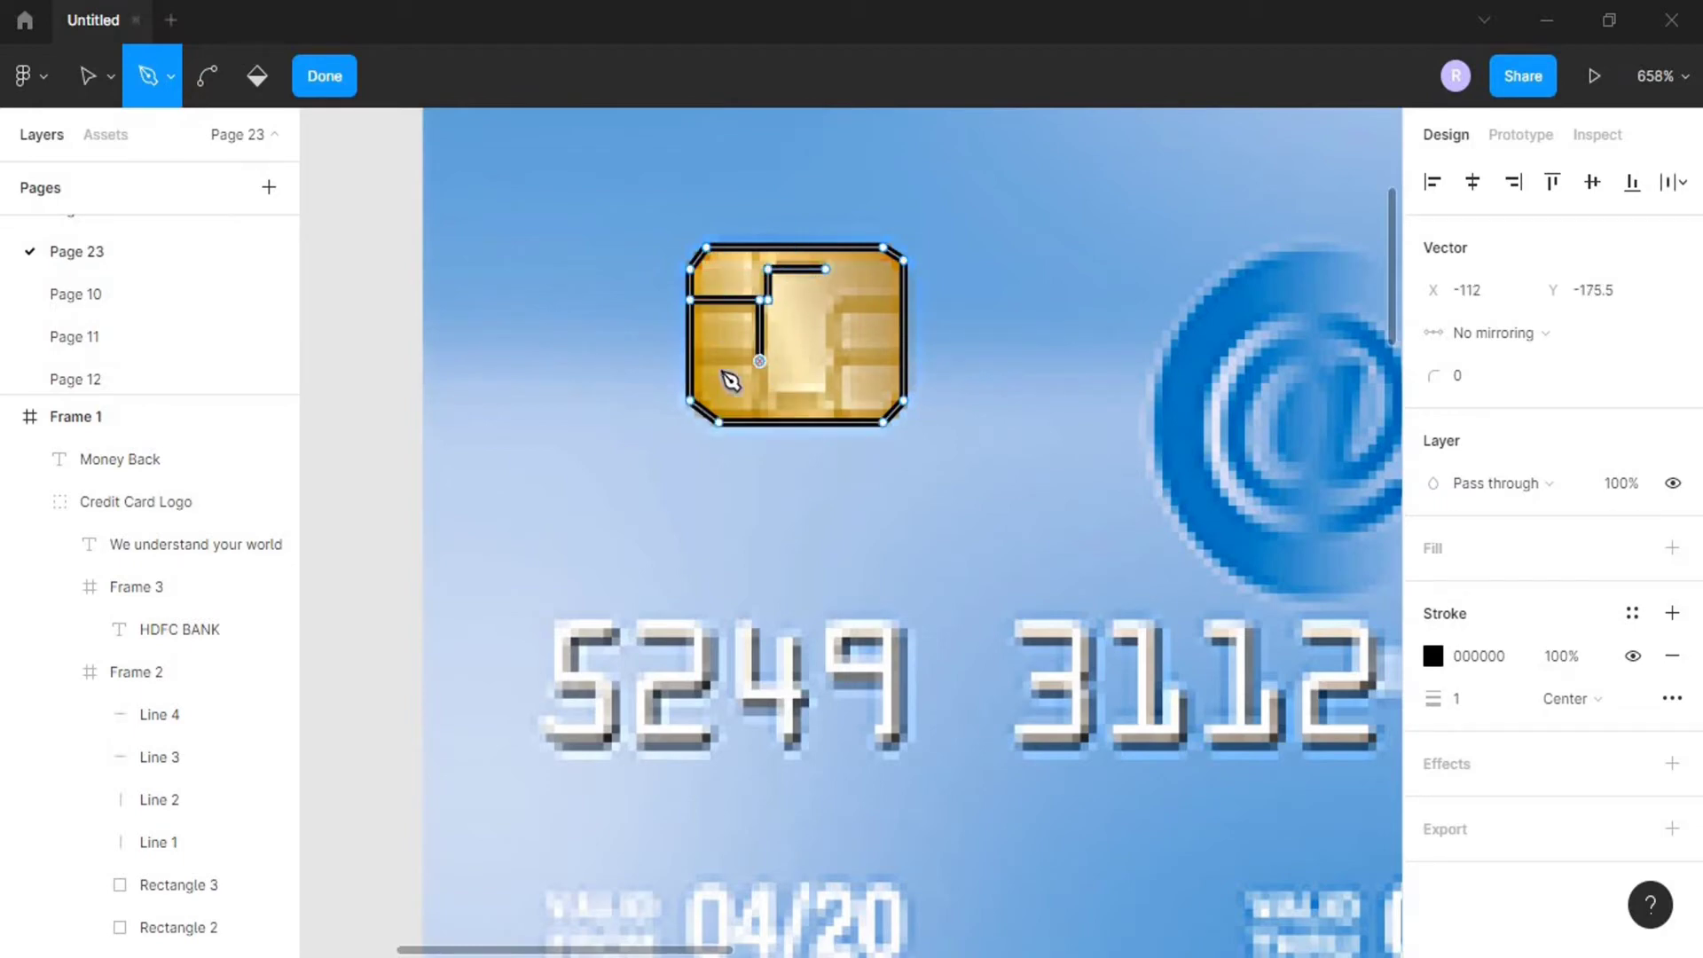
click(838, 424)
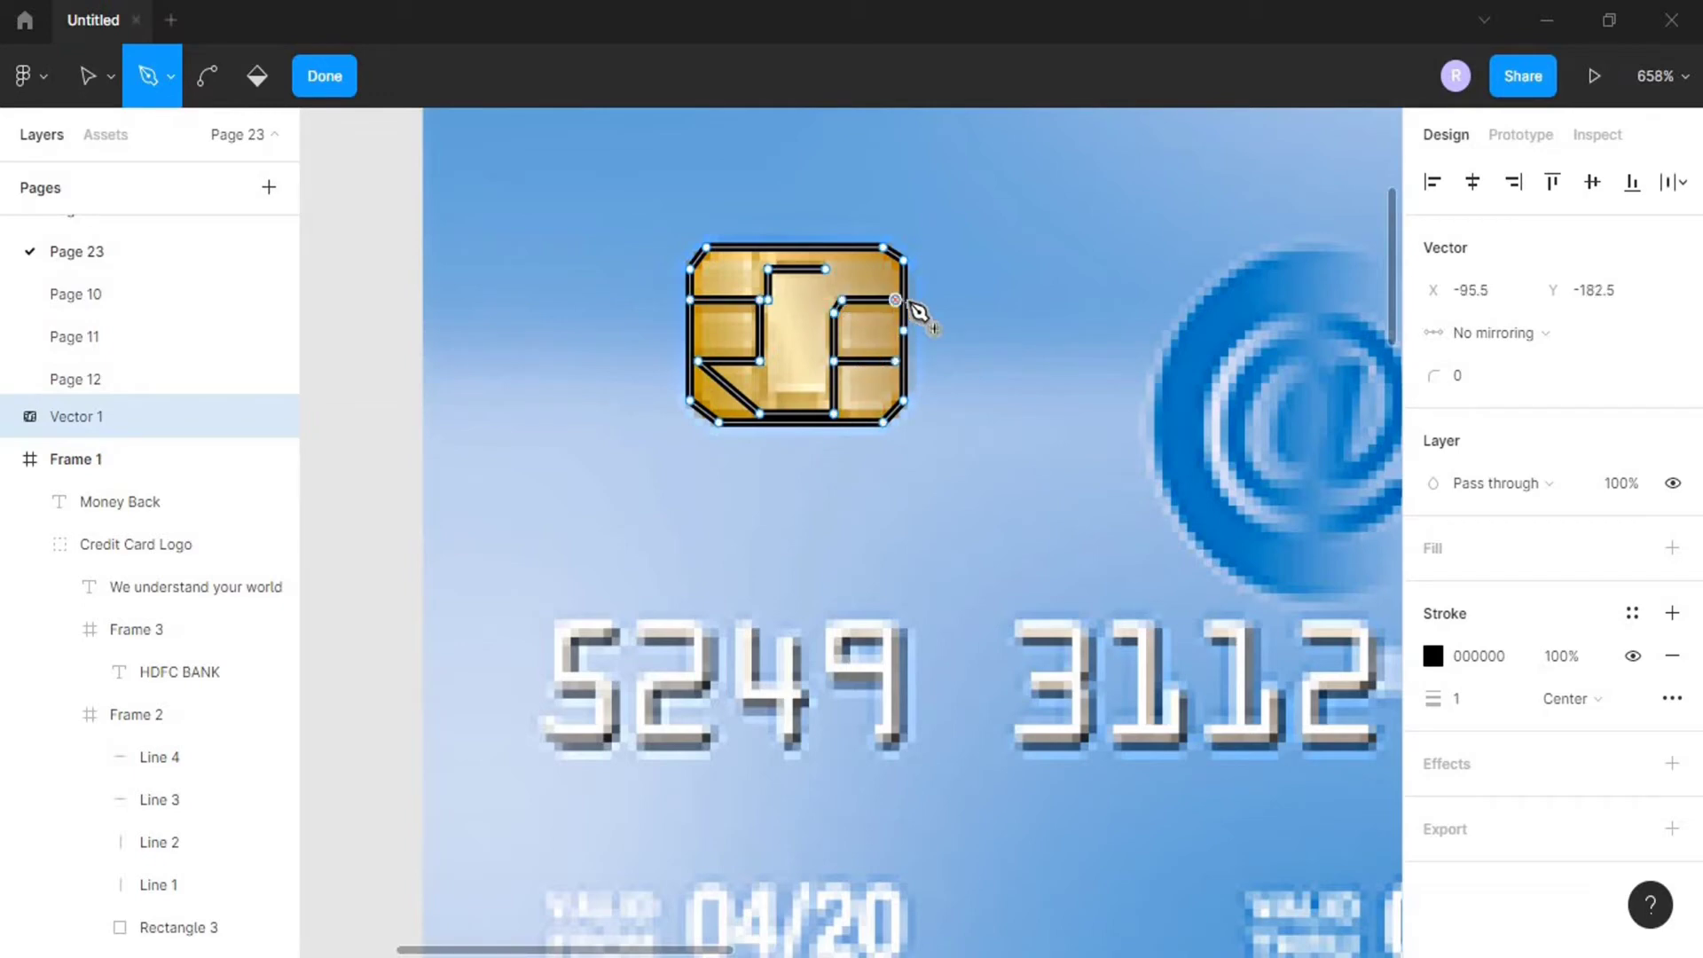
click(335, 76)
Set the traced chip lines' stroke to 0.5 and move them off the reference card
click(1479, 663)
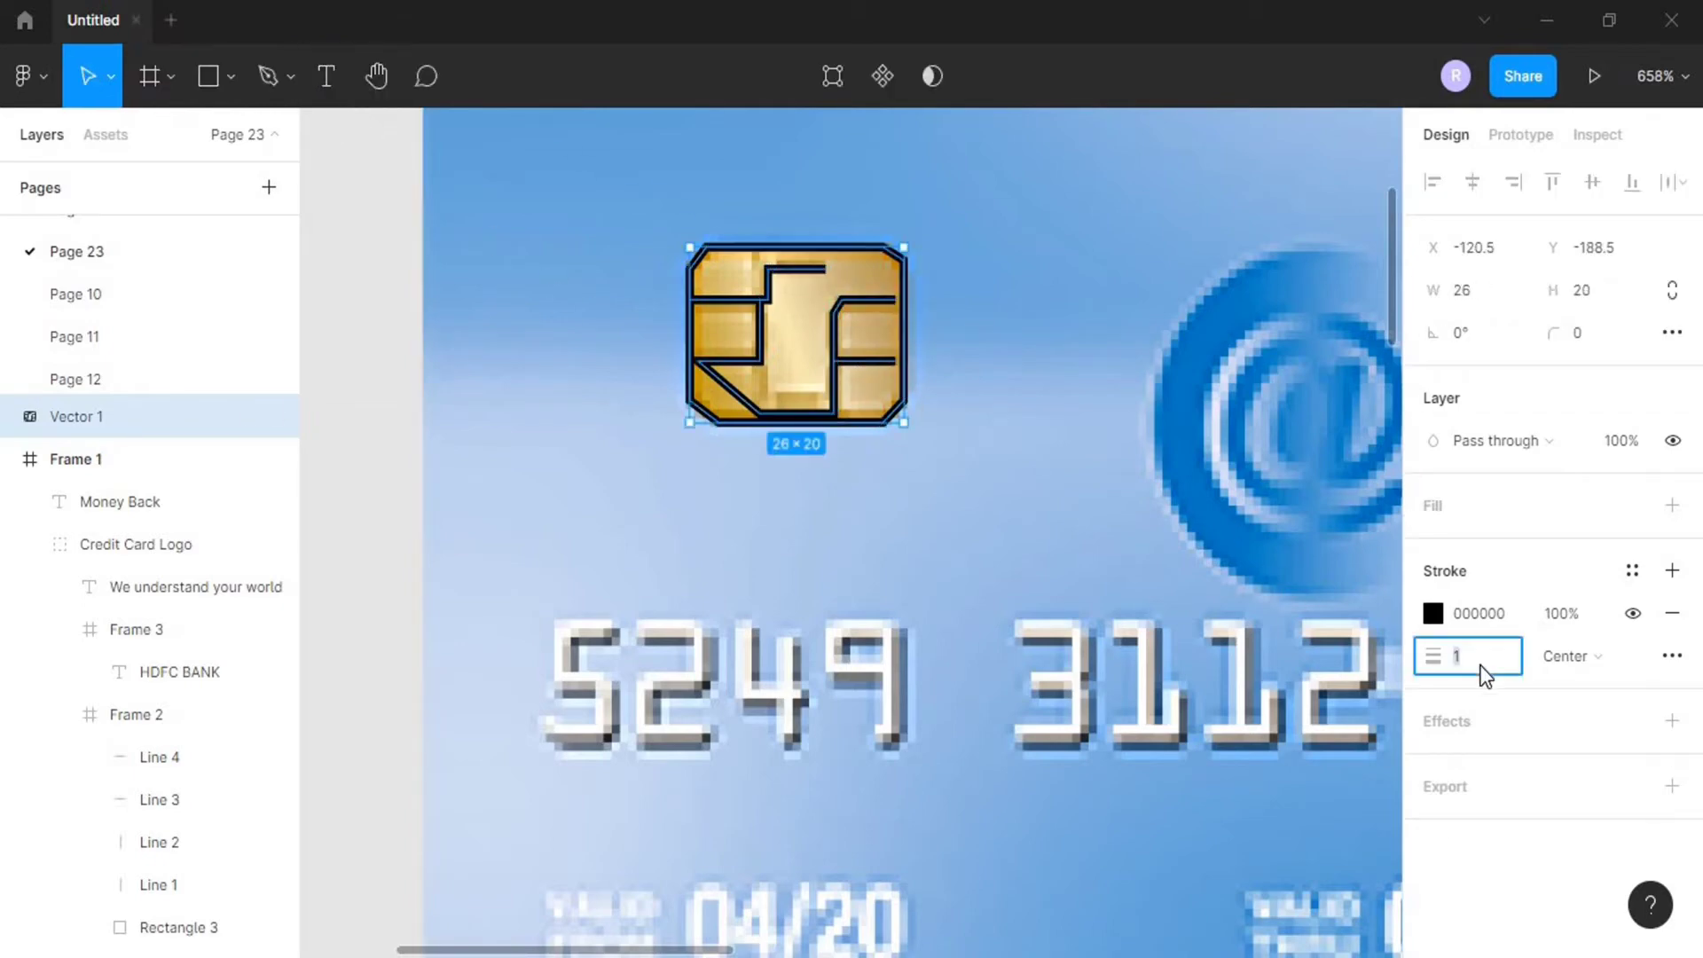
text(0.5)
key(Return)
mouse_move(696, 368)
mouse_down()
mouse_move(311, 430)
mouse_move(327, 469)
mouse_up()
Draw a frame around the chip lines, size it to 28 × 22 and fit the lines inside it
key(f)
drag(315, 190, 538, 321)
drag(462, 405, 471, 251)
click(408, 293)
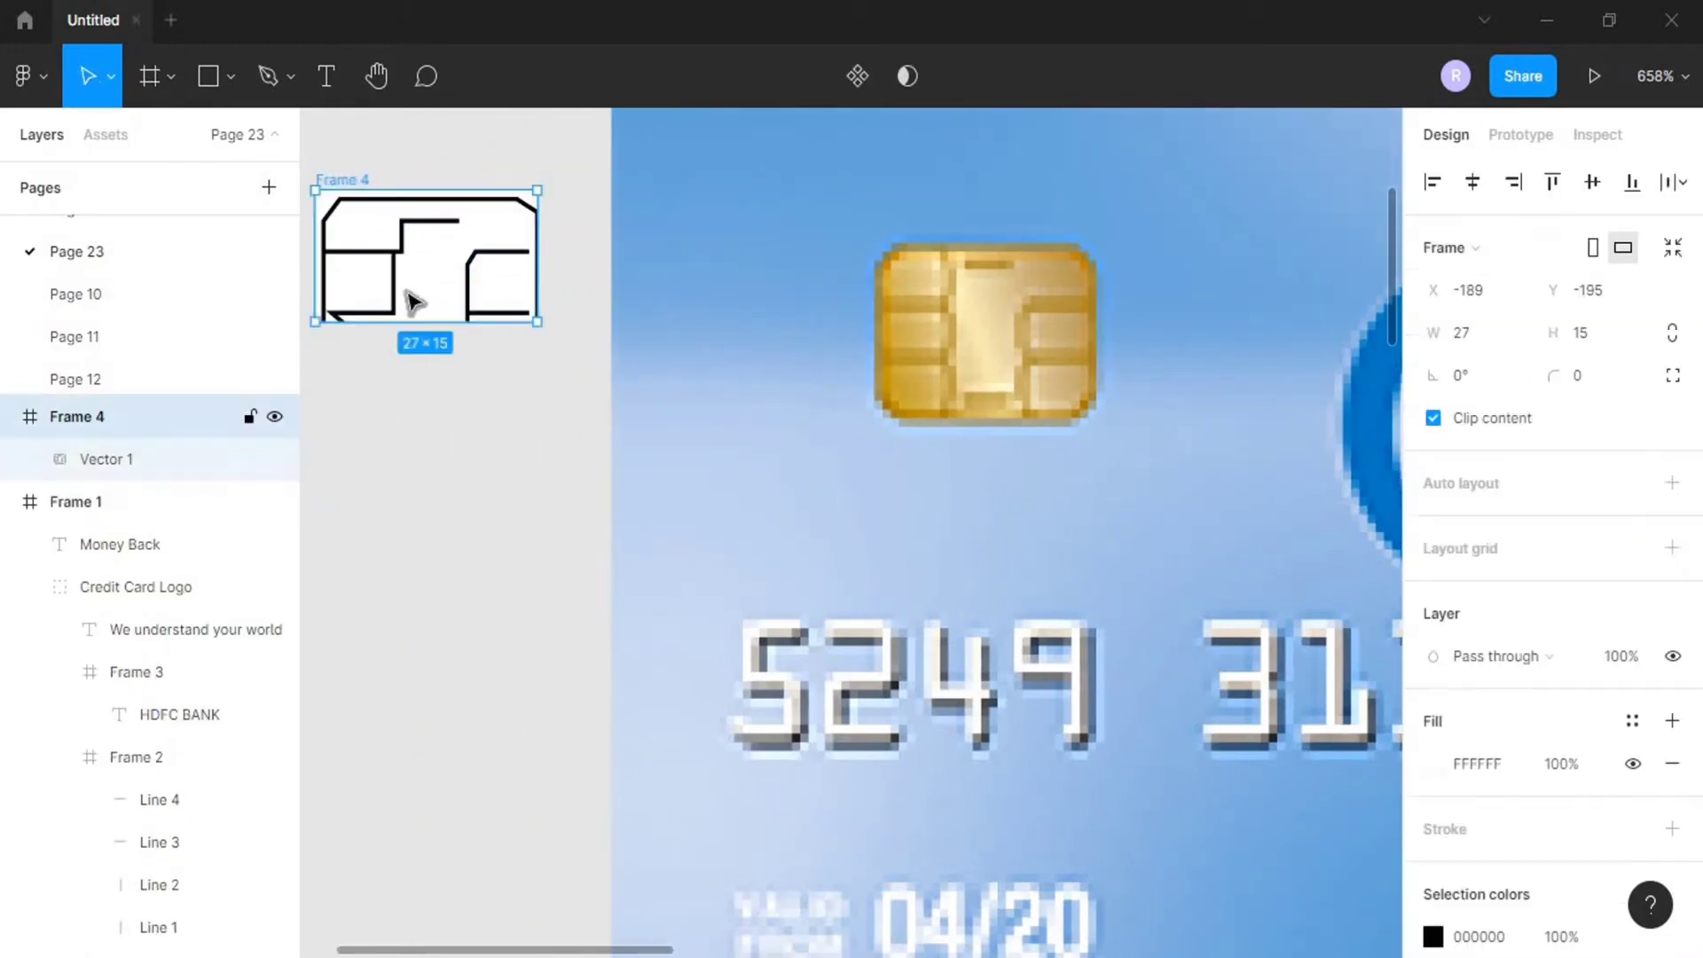
drag(411, 320, 421, 392)
drag(540, 286, 548, 287)
drag(432, 294, 831, 539)
scroll(811, 663, up, 3)
drag(810, 658, 814, 642)
scroll(891, 372, down, 3)
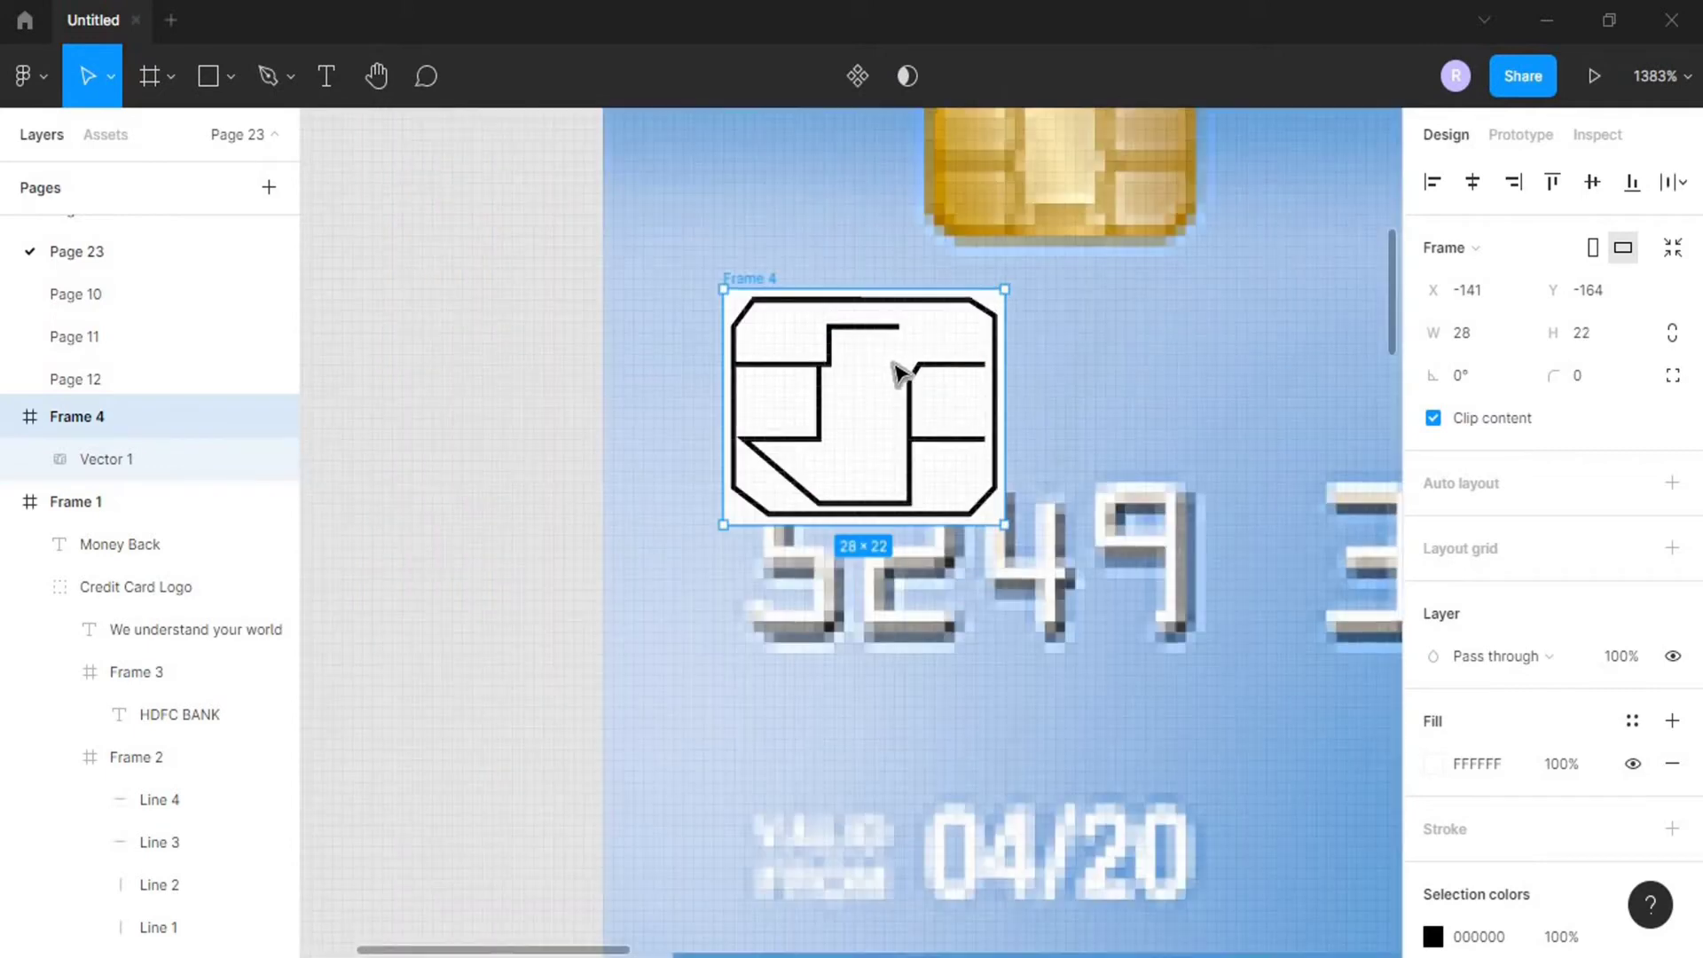
Fill the chip frame with gold D0B152 and name it Chip
scroll(898, 376, up, 1)
click(1433, 763)
click(1379, 268)
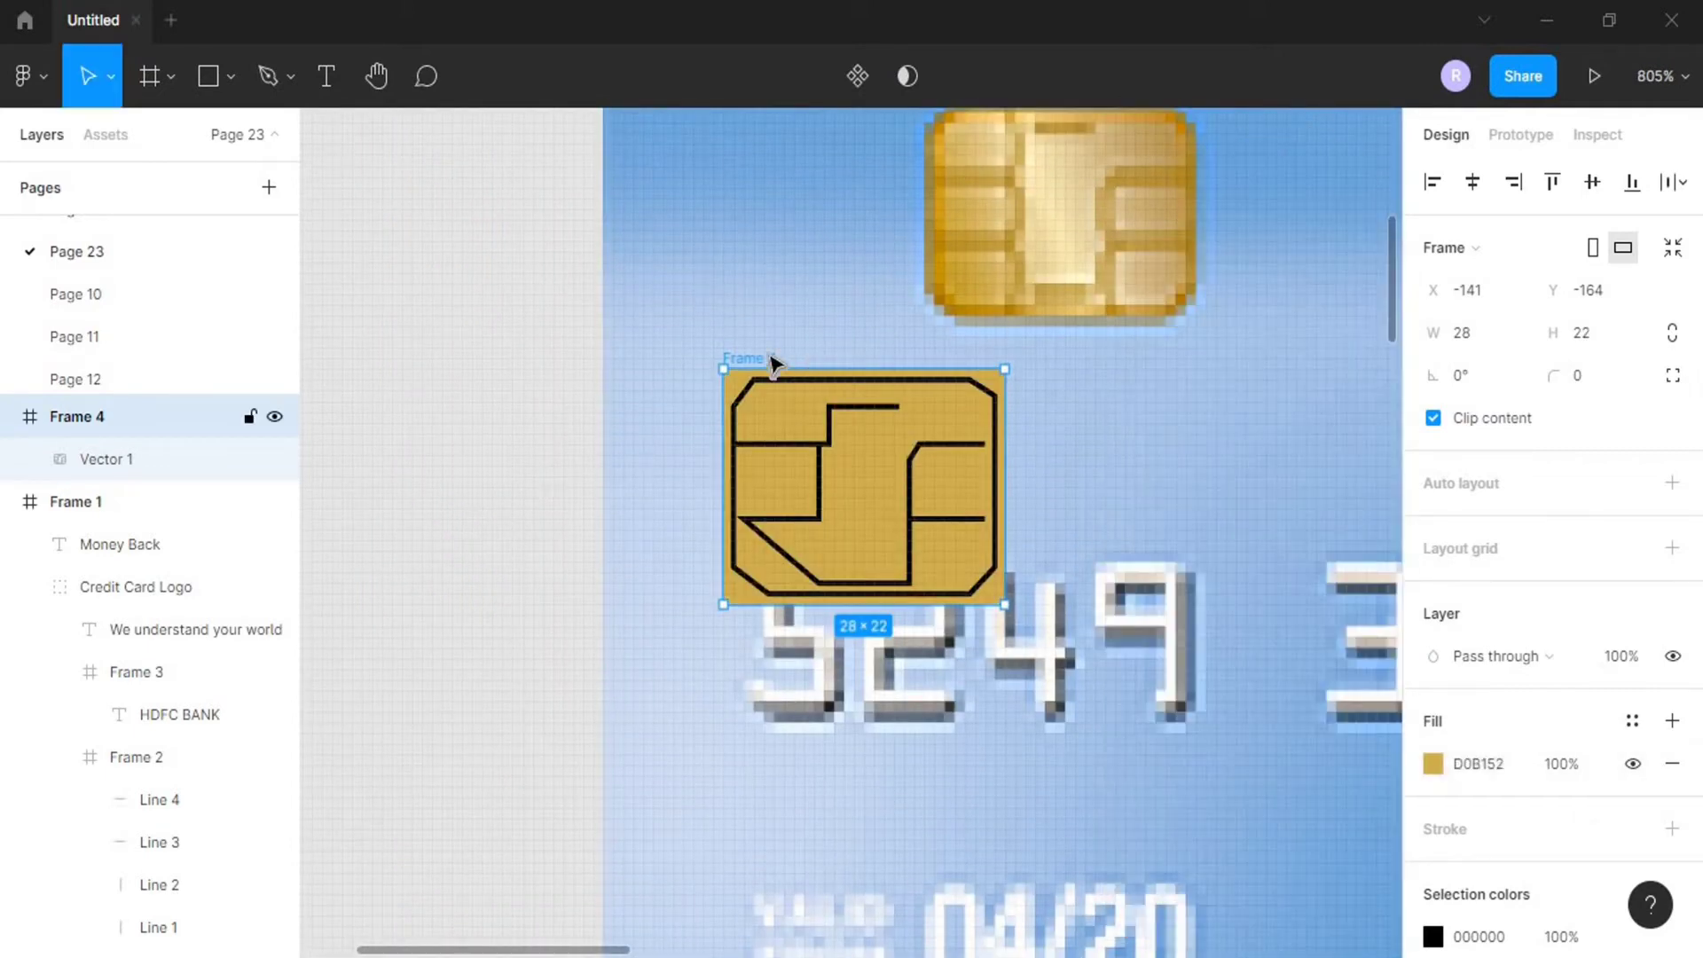
scroll(906, 426, down, 3)
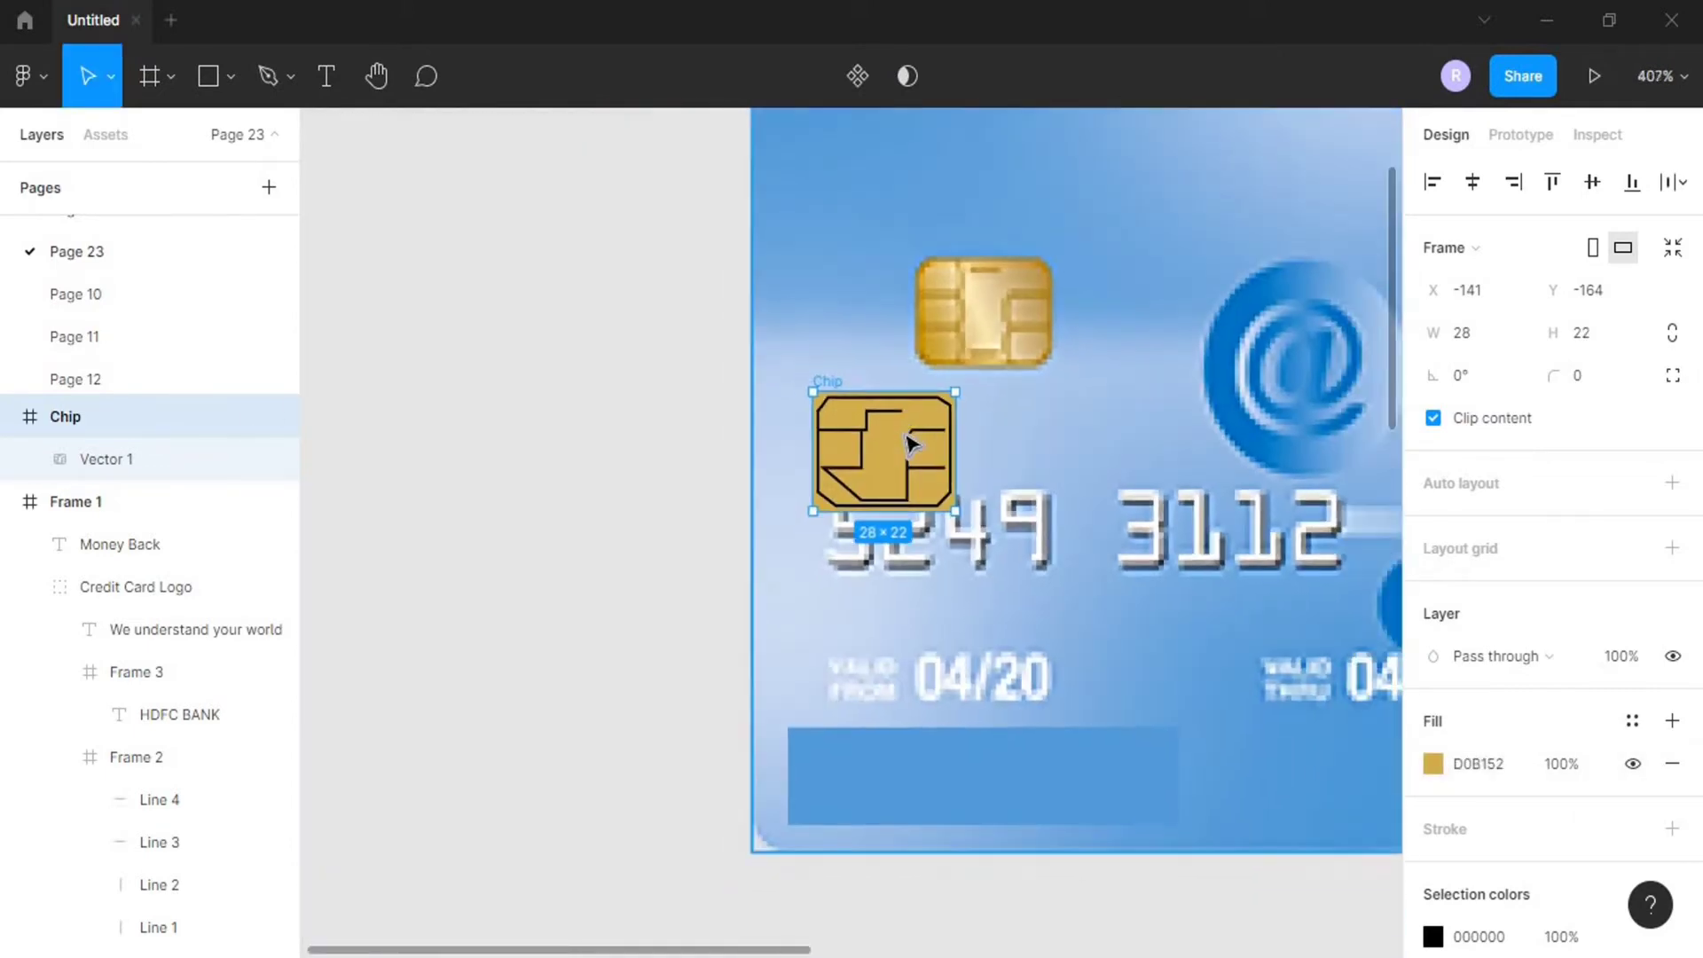
Place the Chip frame on the card at X 46, Y 84, scaled to 53 × 41.64 with corner radius 4
drag(911, 441, 768, 817)
scroll(869, 603, down, 3)
scroll(768, 701, down, 4)
key(k)
mouse_move(786, 716)
mouse_down()
mouse_move(832, 752)
mouse_move(808, 942)
mouse_move(782, 708)
mouse_up()
scroll(798, 824, down, 3)
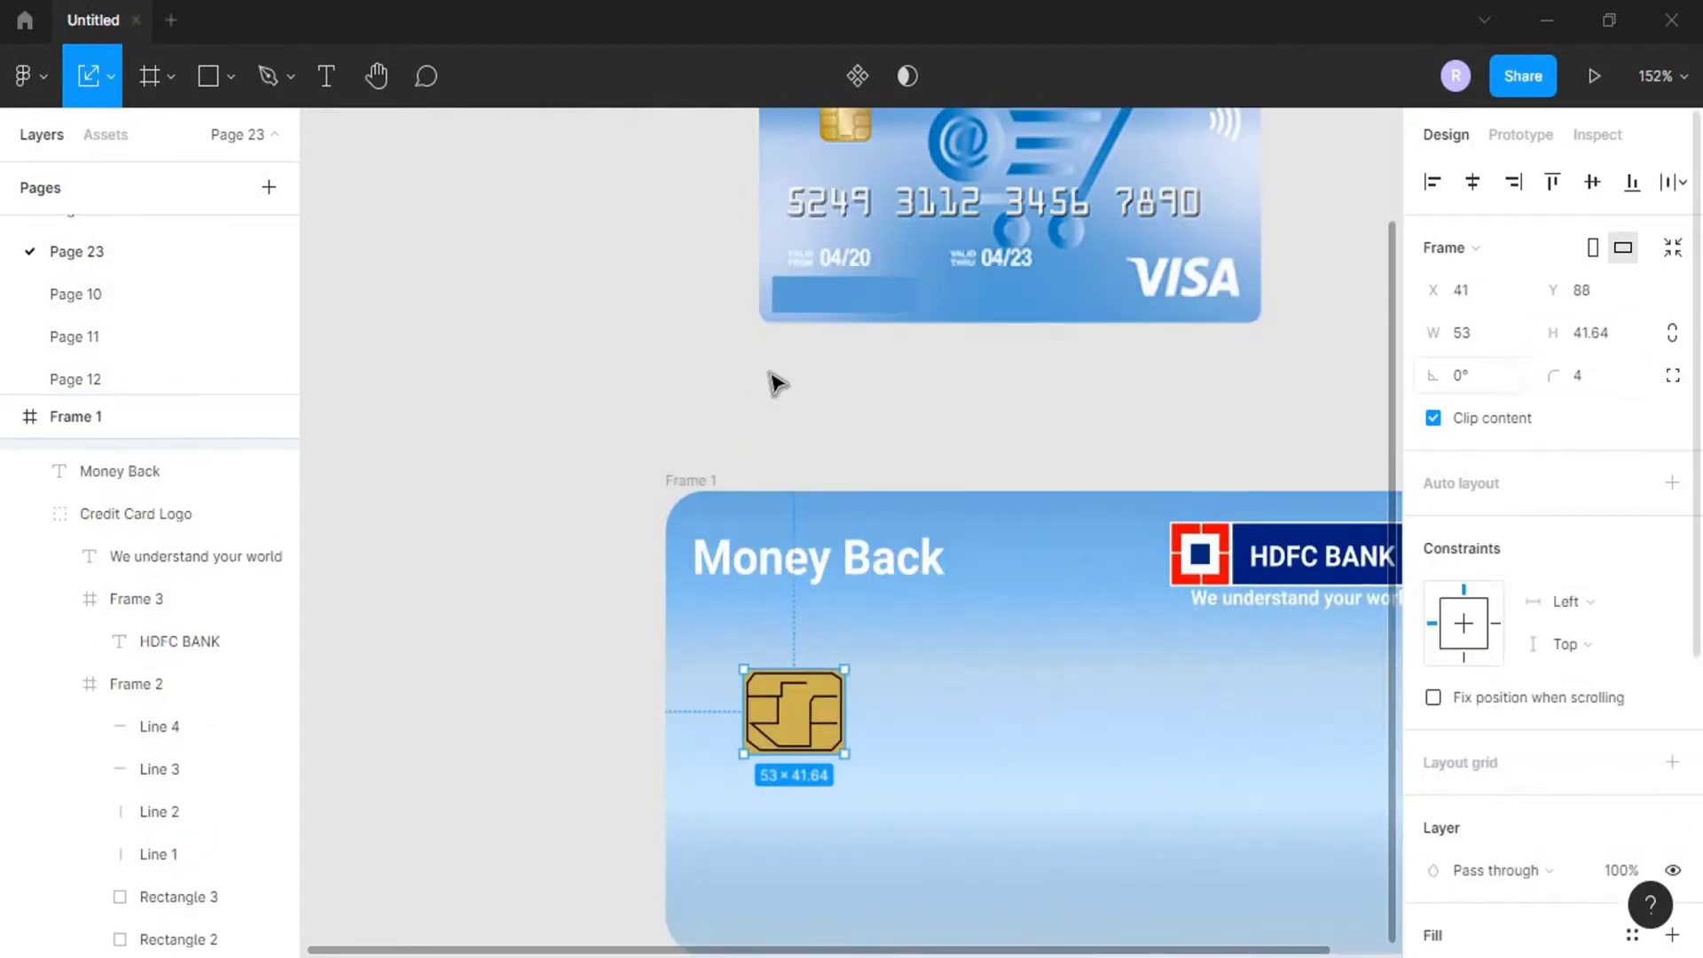
click(604, 401)
scroll(638, 475, up, 3)
scroll(717, 495, down, 2)
drag(811, 788, 820, 781)
scroll(807, 755, down, 3)
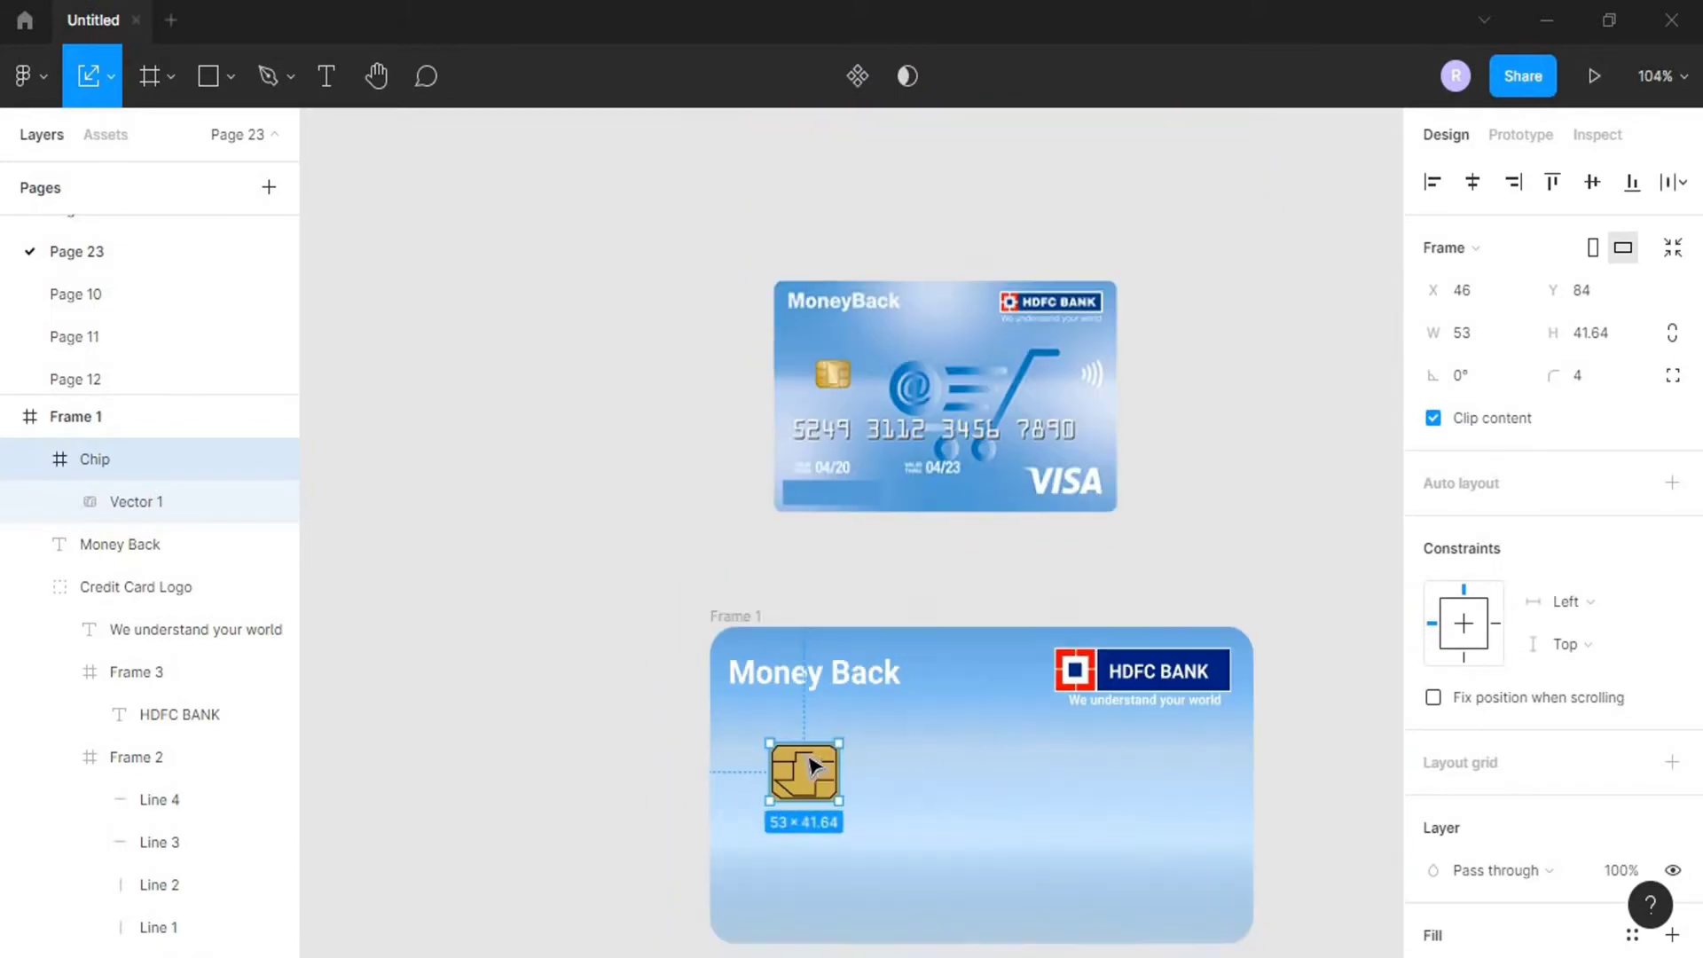
Trace the shopping cart's handle, slanted side and base over the reference card with the Pen tool
scroll(851, 577, up, 1)
scroll(787, 422, up, 4)
scroll(1125, 258, down, 3)
scroll(1073, 280, up, 5)
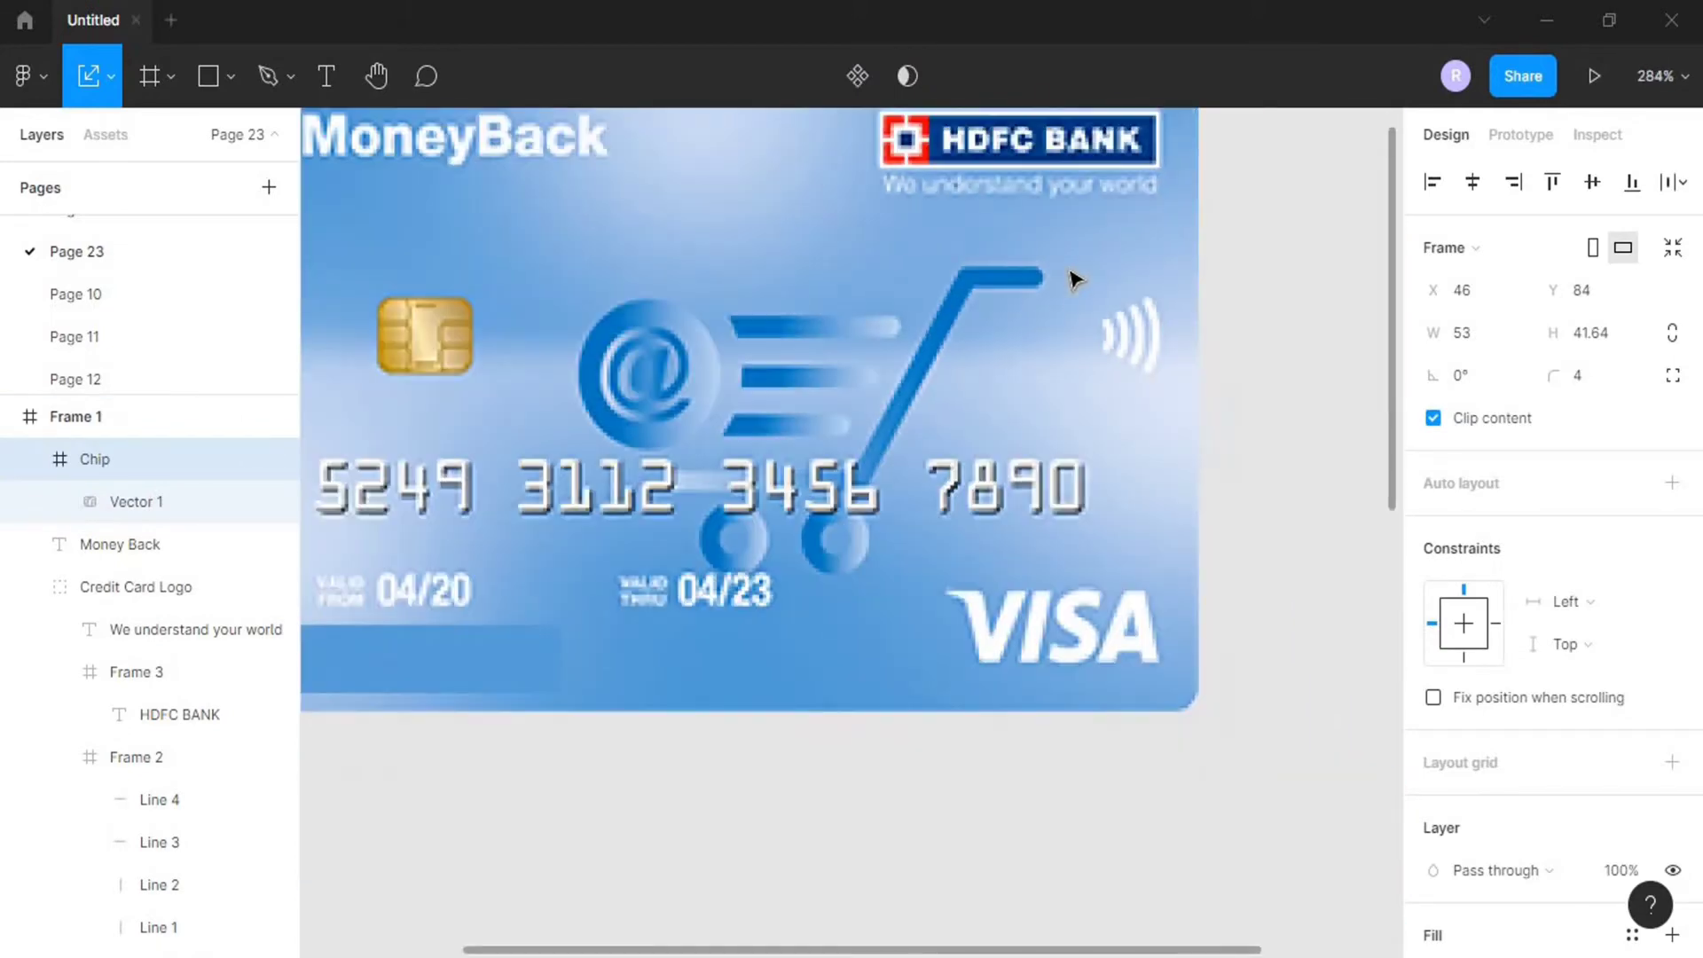
click(290, 77)
click(257, 133)
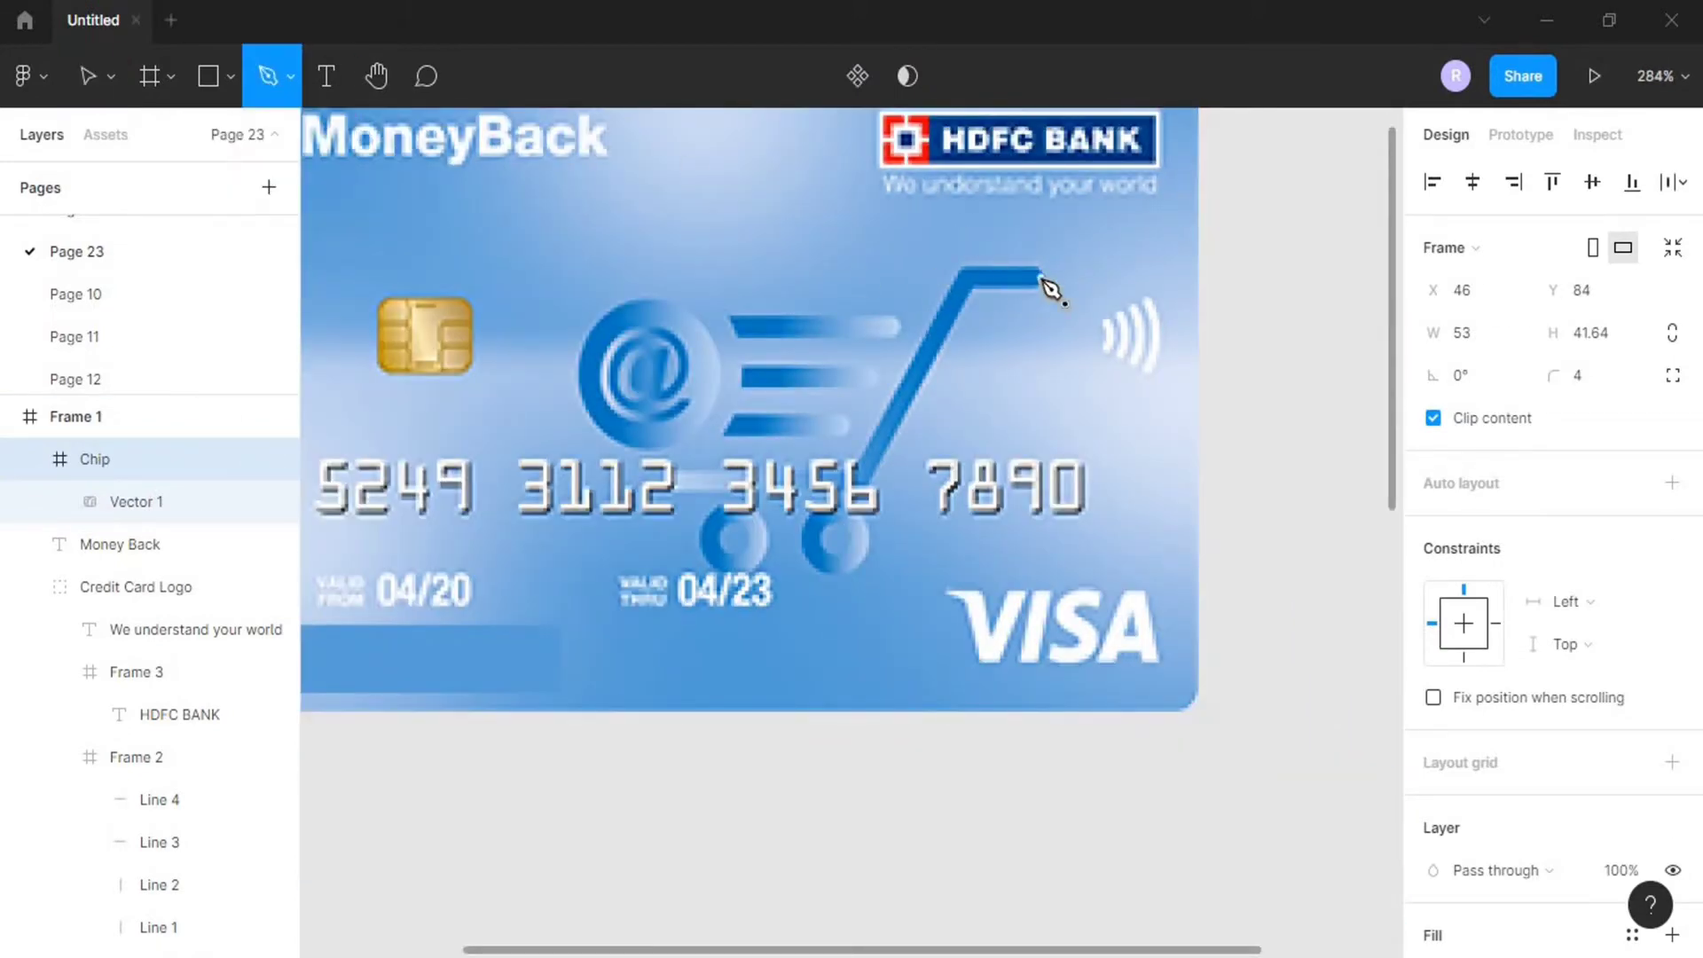
click(1041, 278)
click(968, 278)
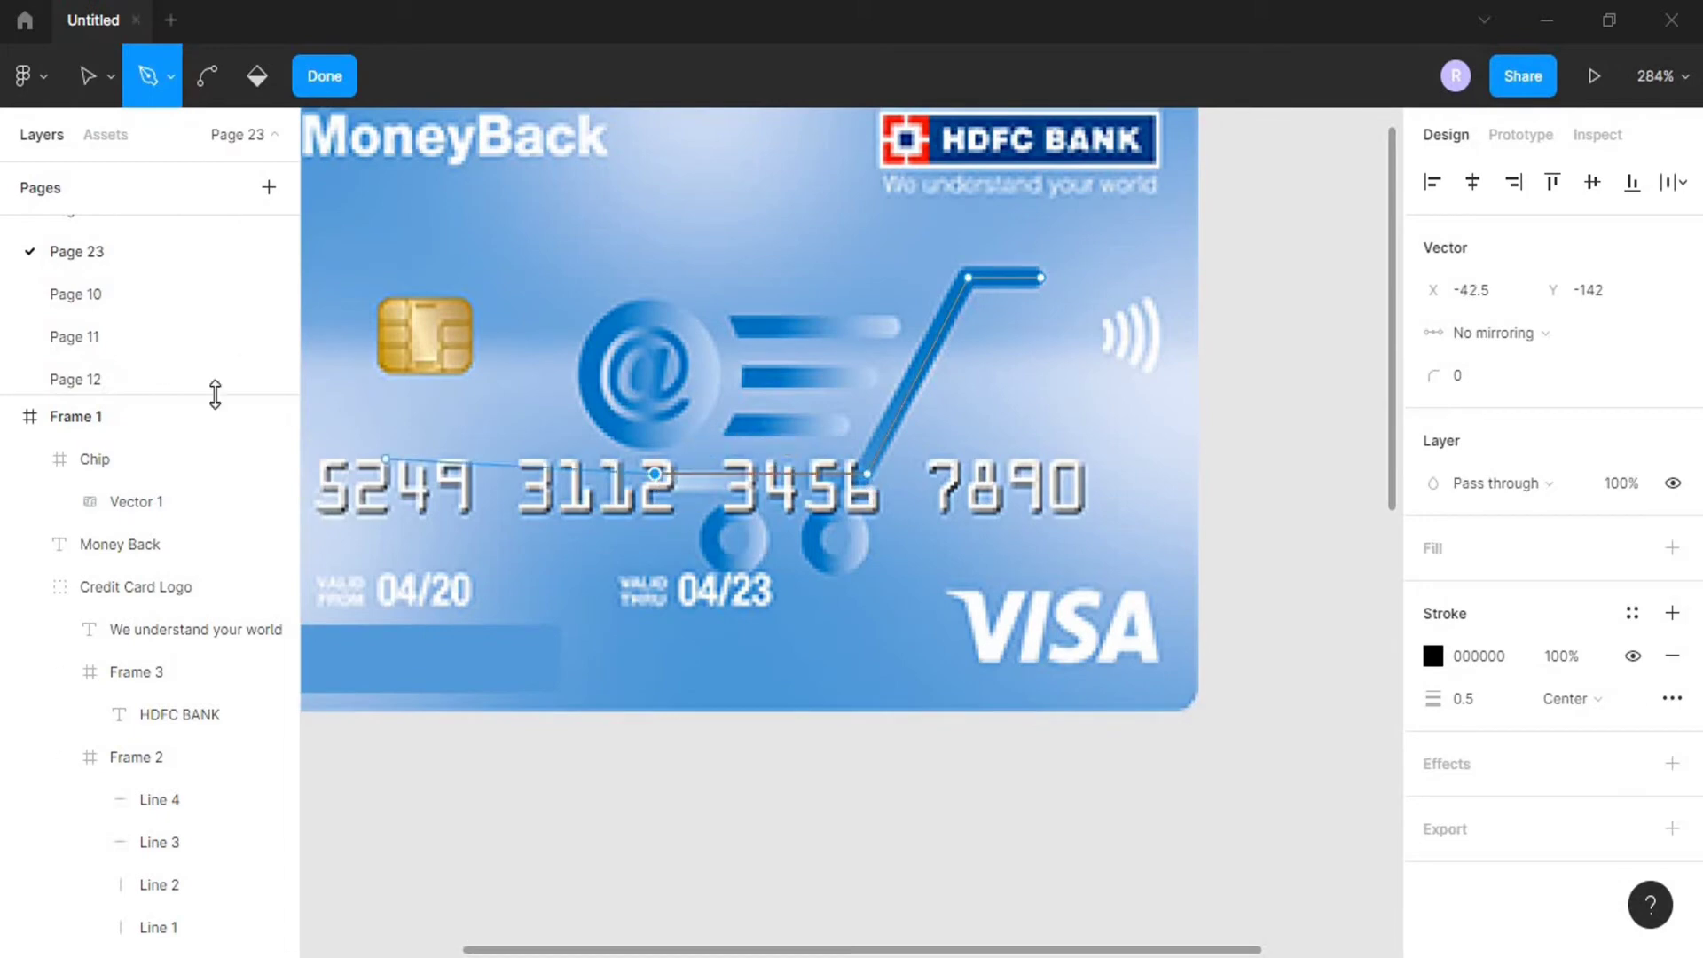
click(324, 76)
Trace the cart's three horizontal bars over the reference card as separate Pen lines
key(p)
click(736, 425)
click(841, 425)
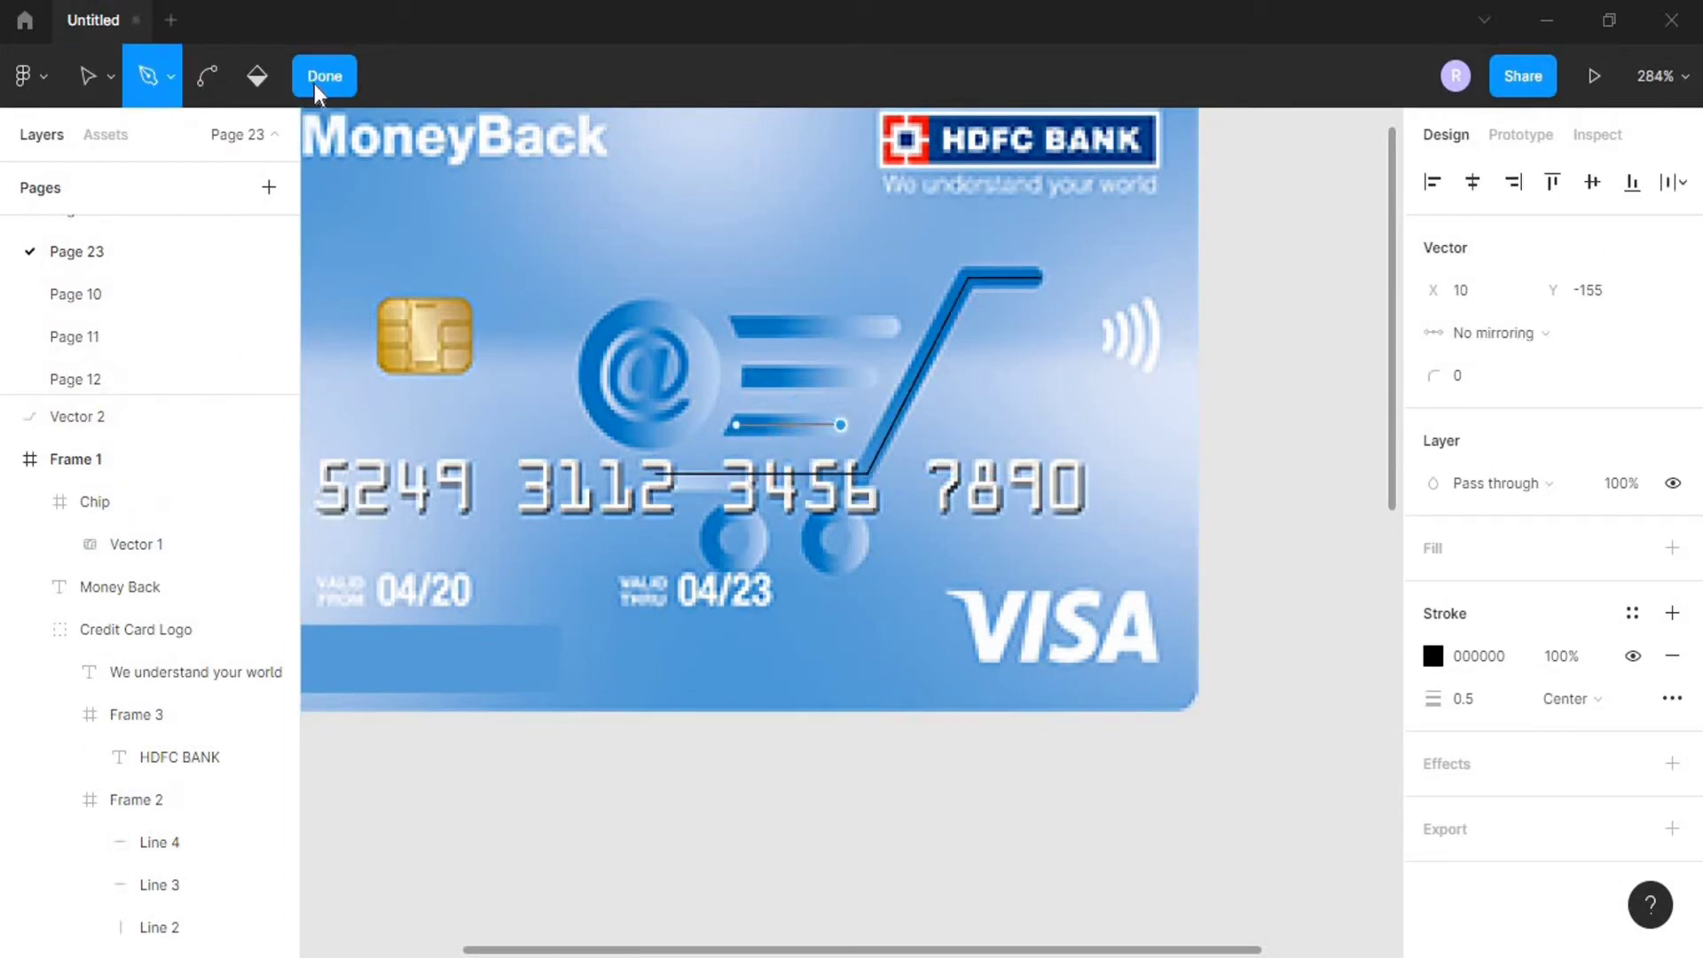
click(318, 80)
click(289, 77)
click(258, 133)
click(749, 378)
click(867, 378)
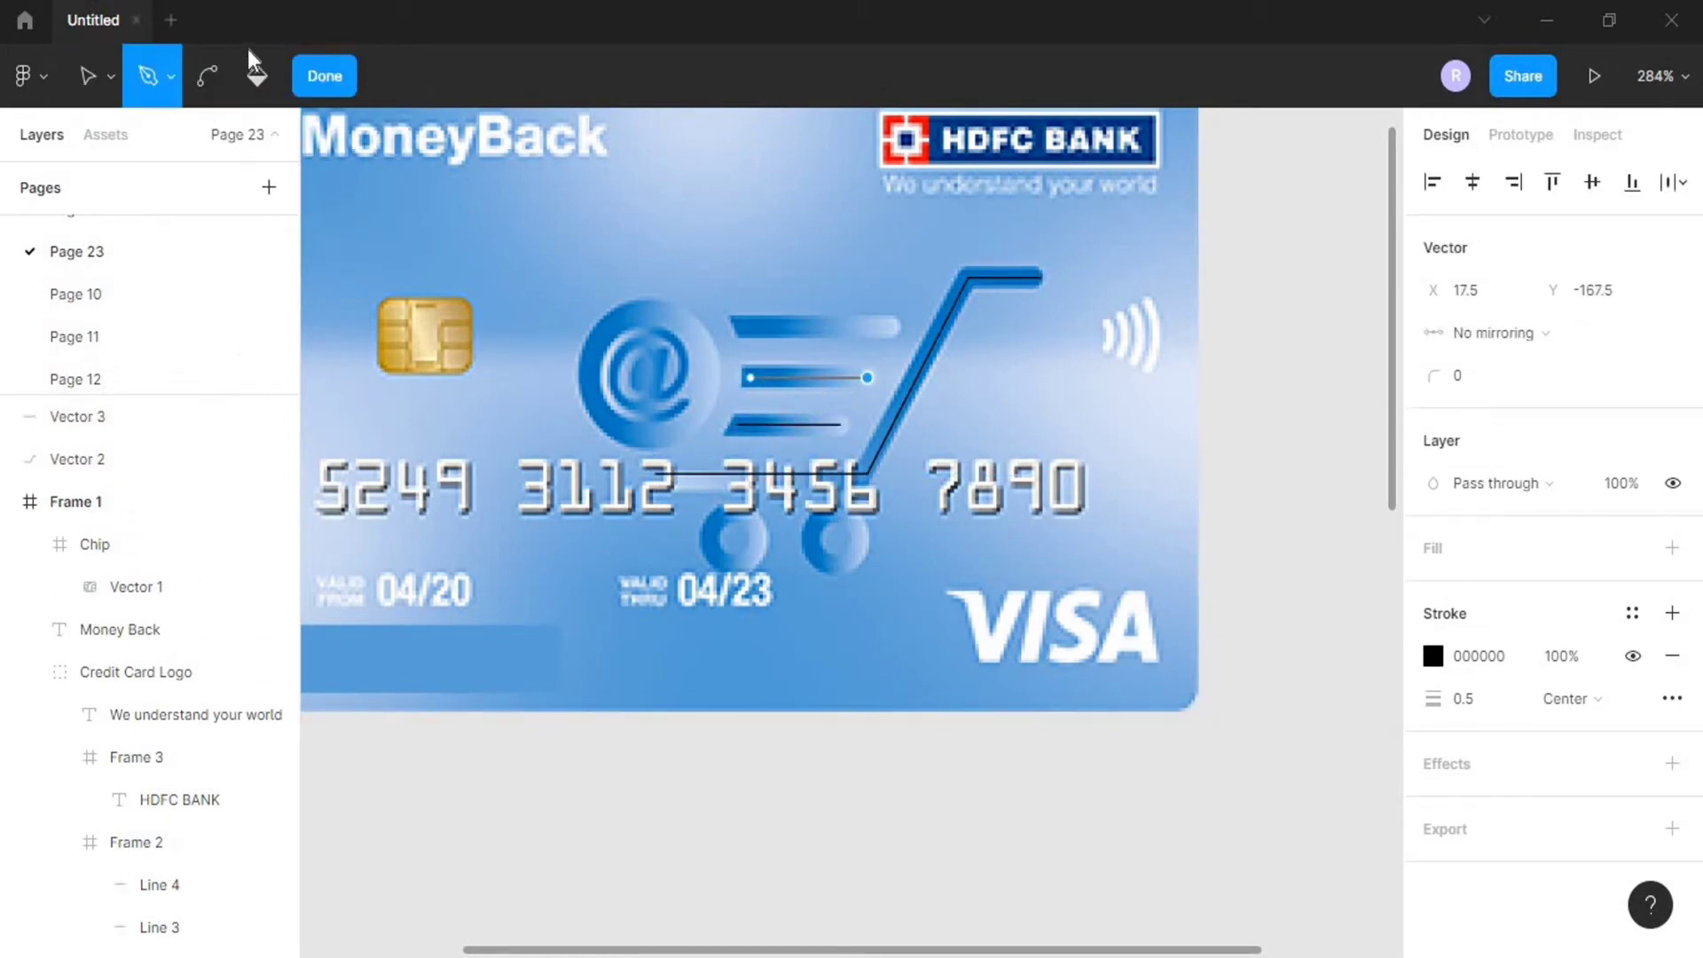
click(328, 75)
key(p)
click(742, 324)
click(889, 325)
key(Return)
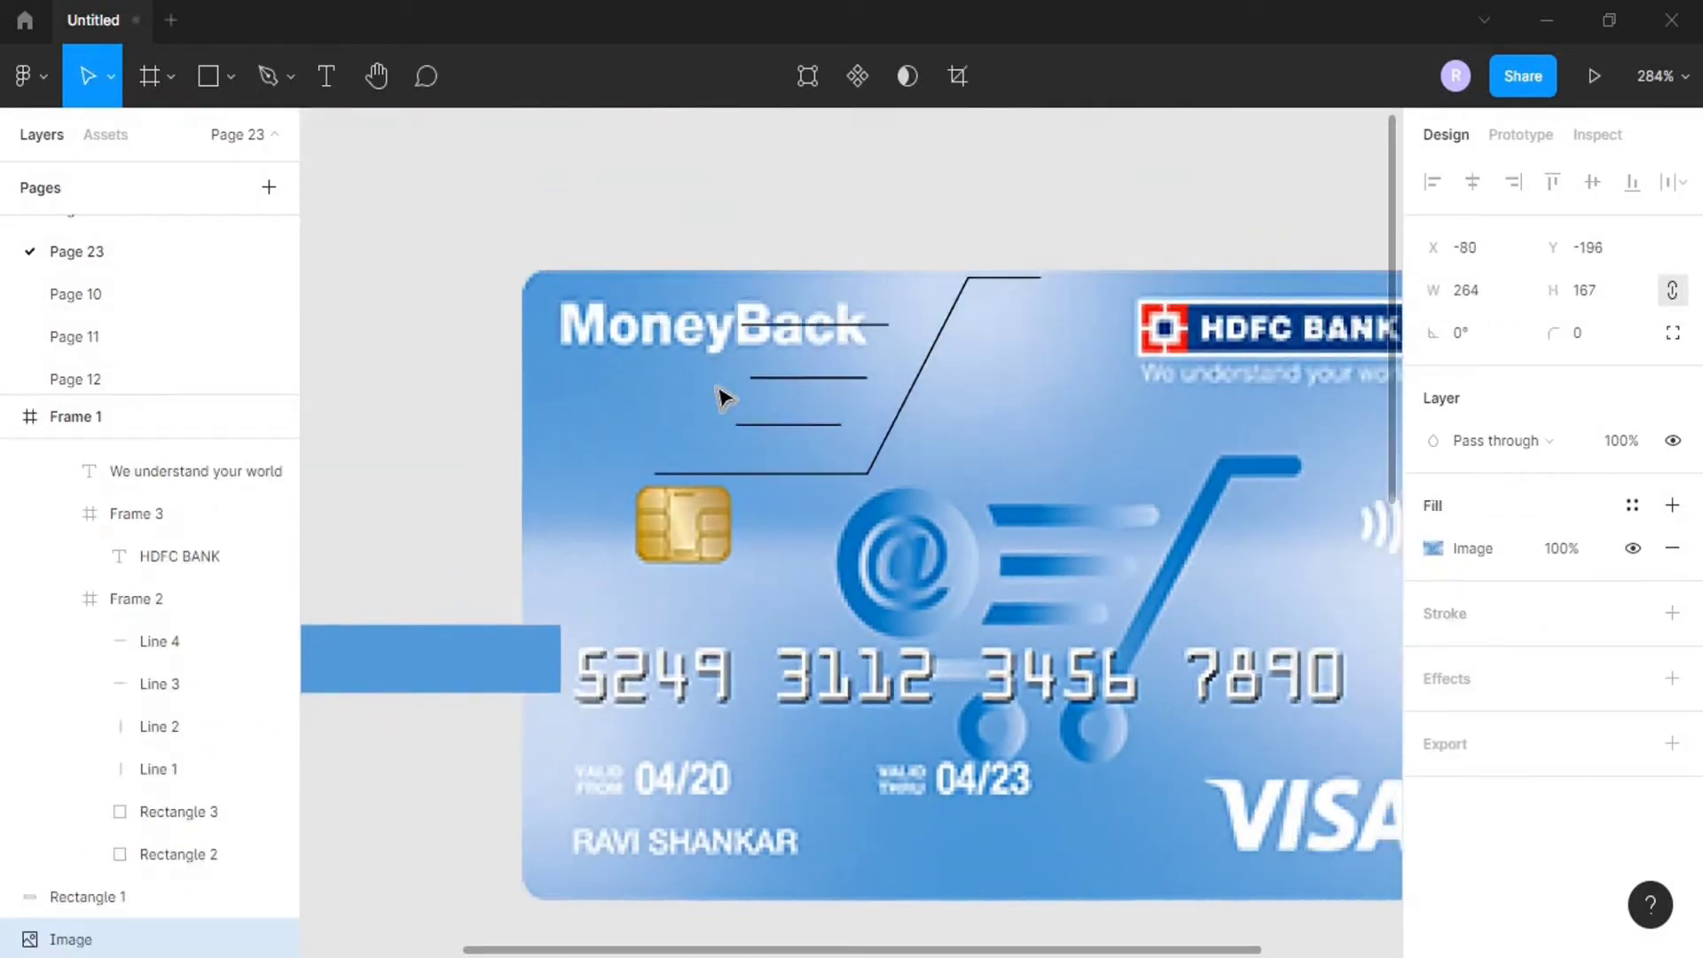
Slide the reference card image aside and move the four traced cart lines onto the empty canvas beside it
scroll(723, 391, down, 3)
scroll(723, 391, right, 3)
drag(596, 229, 551, 213)
scroll(610, 282, down, 4)
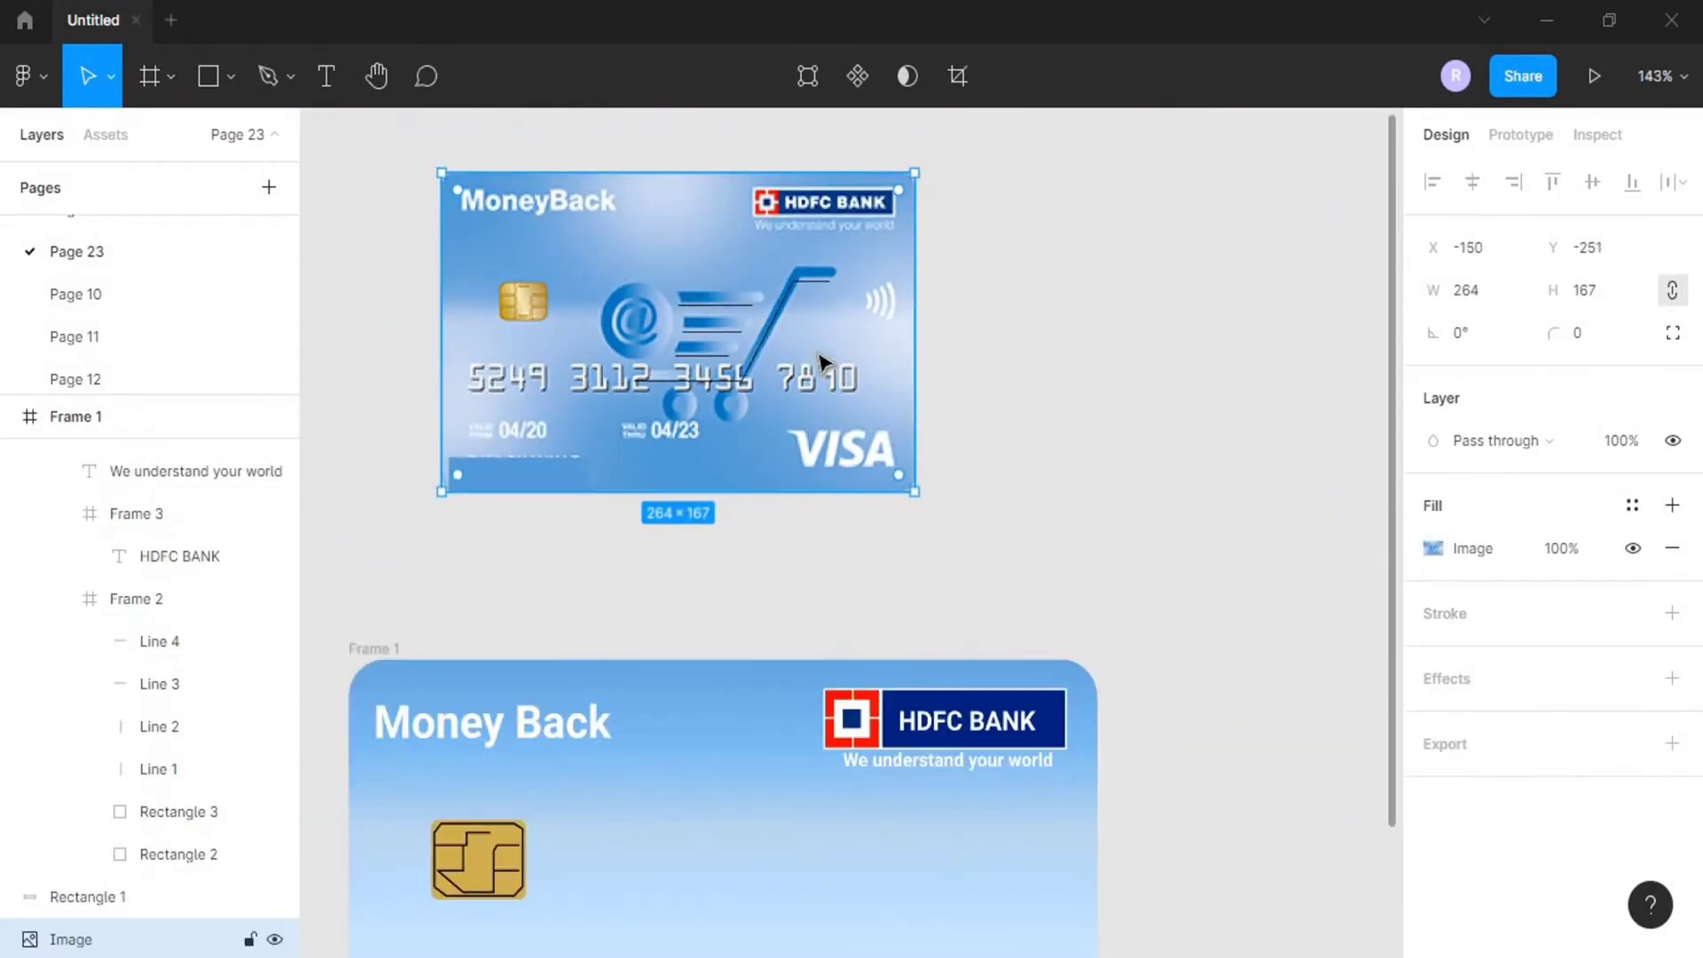
drag(819, 358, 466, 324)
drag(635, 264, 856, 423)
drag(726, 345, 1041, 468)
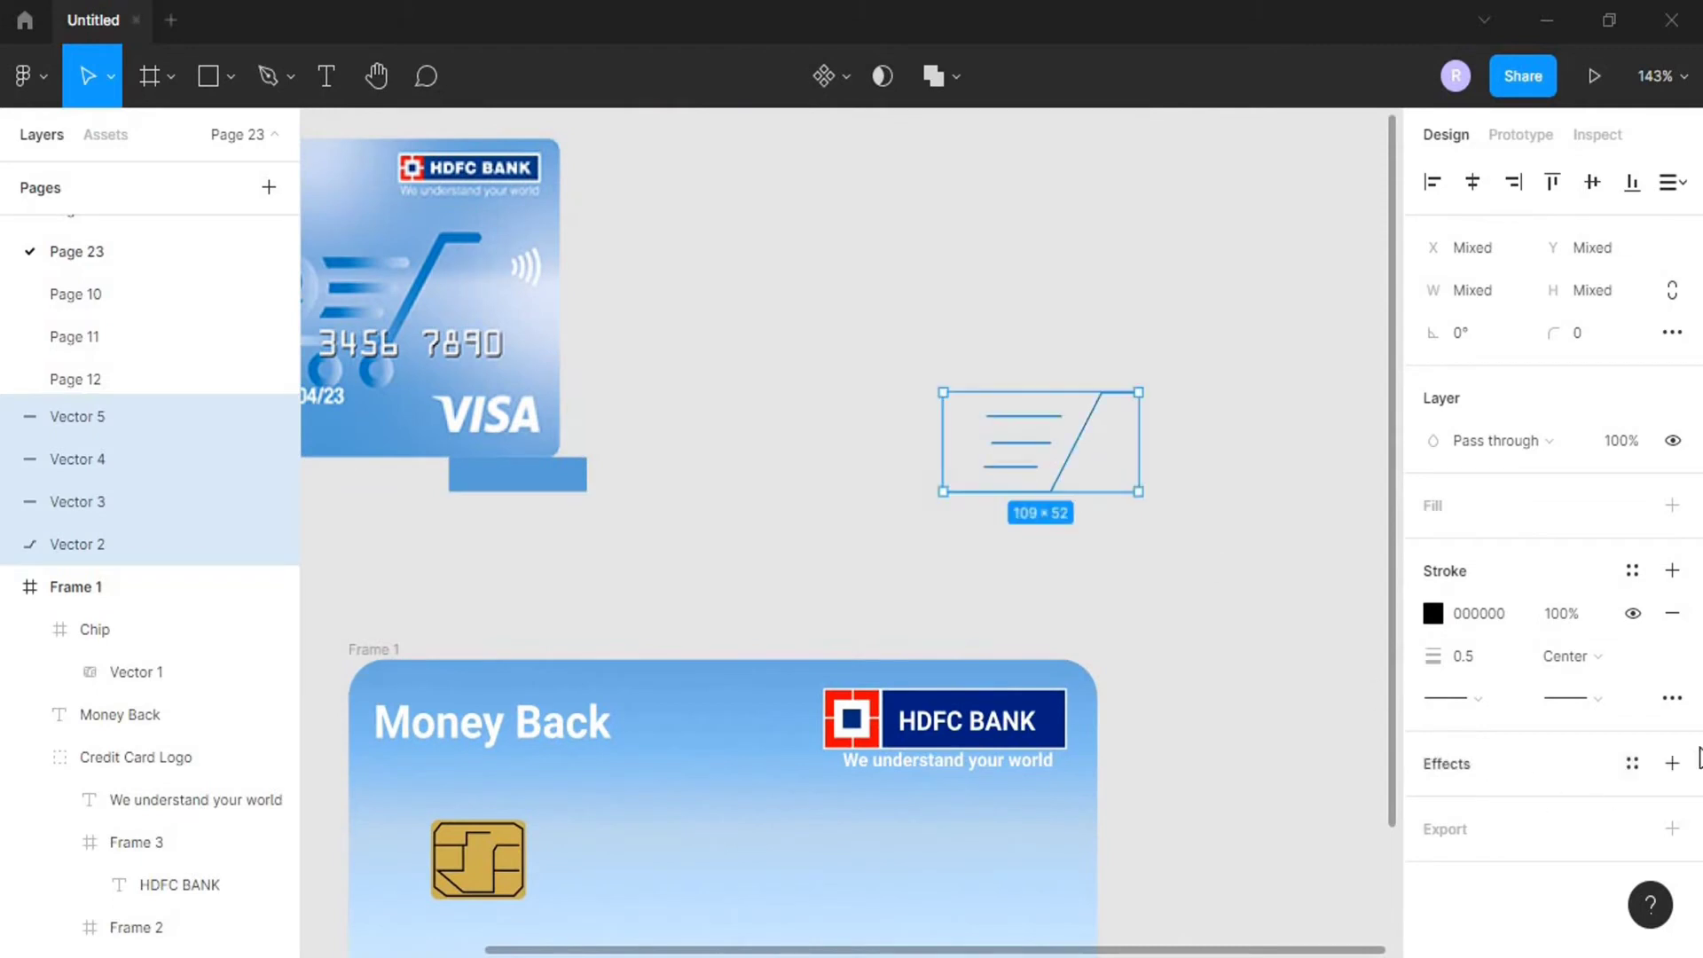
Give the cart lines a stroke of 8 in blue 037BC3
text(8)
key(Return)
click(1432, 612)
click(1136, 665)
click(431, 252)
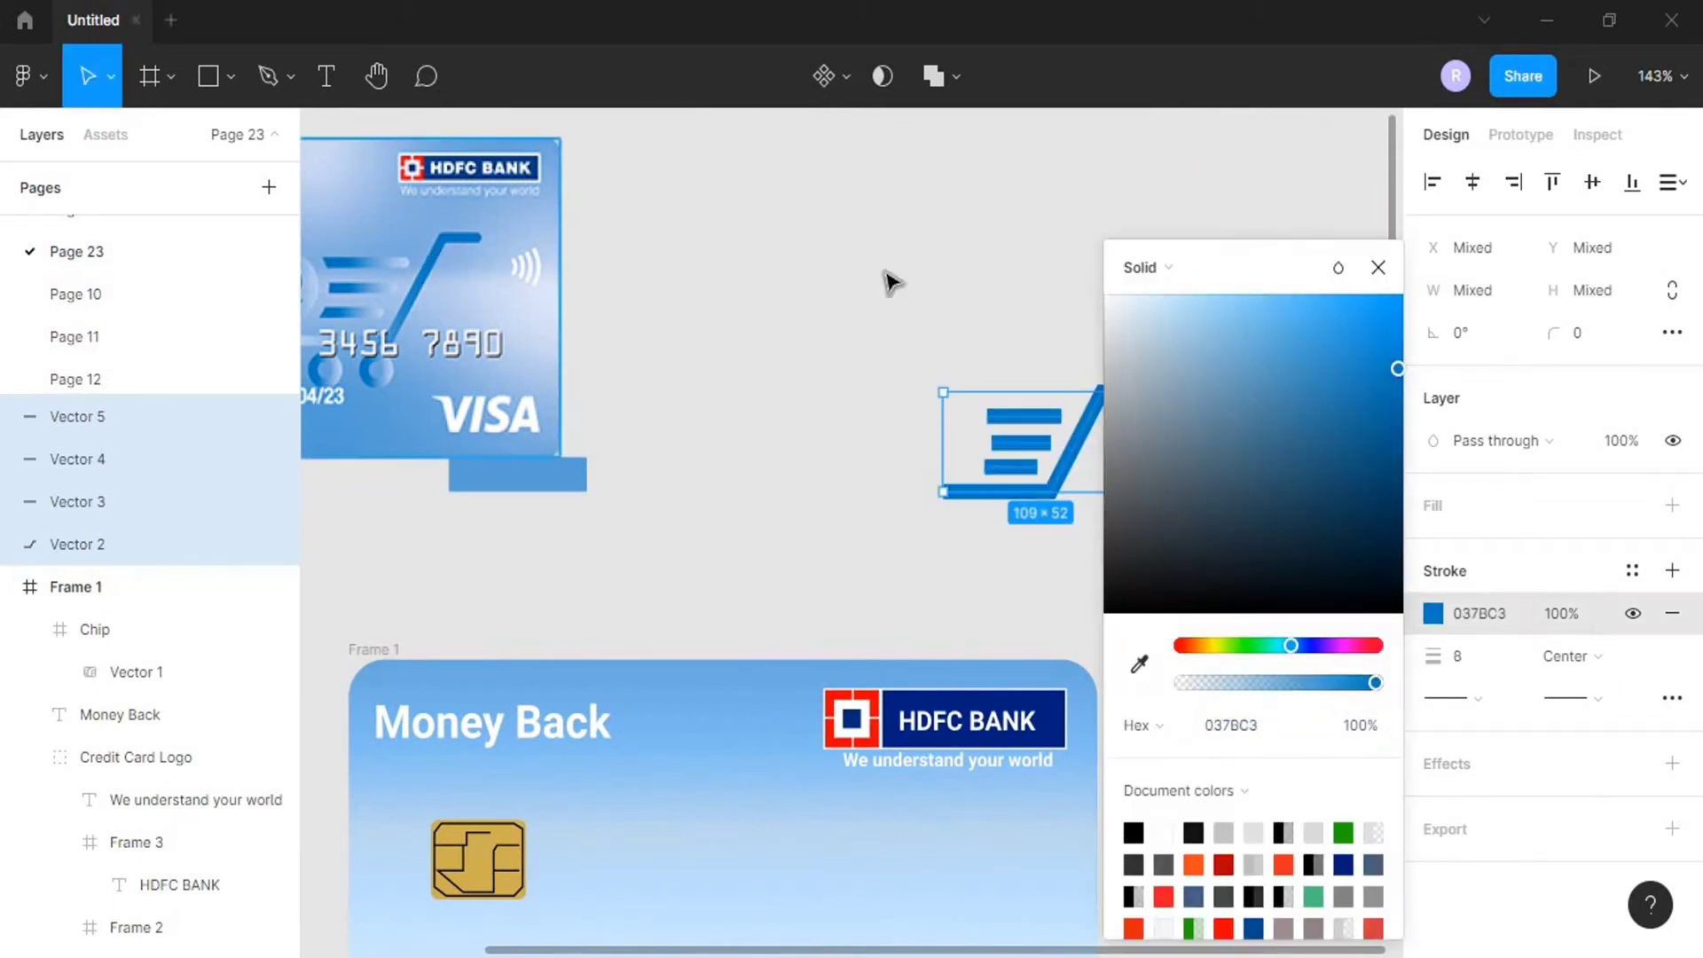
click(1377, 268)
Enlarge the cart lines together on the canvas above the card
scroll(1216, 359, down, 1)
drag(944, 382, 763, 473)
click(720, 397)
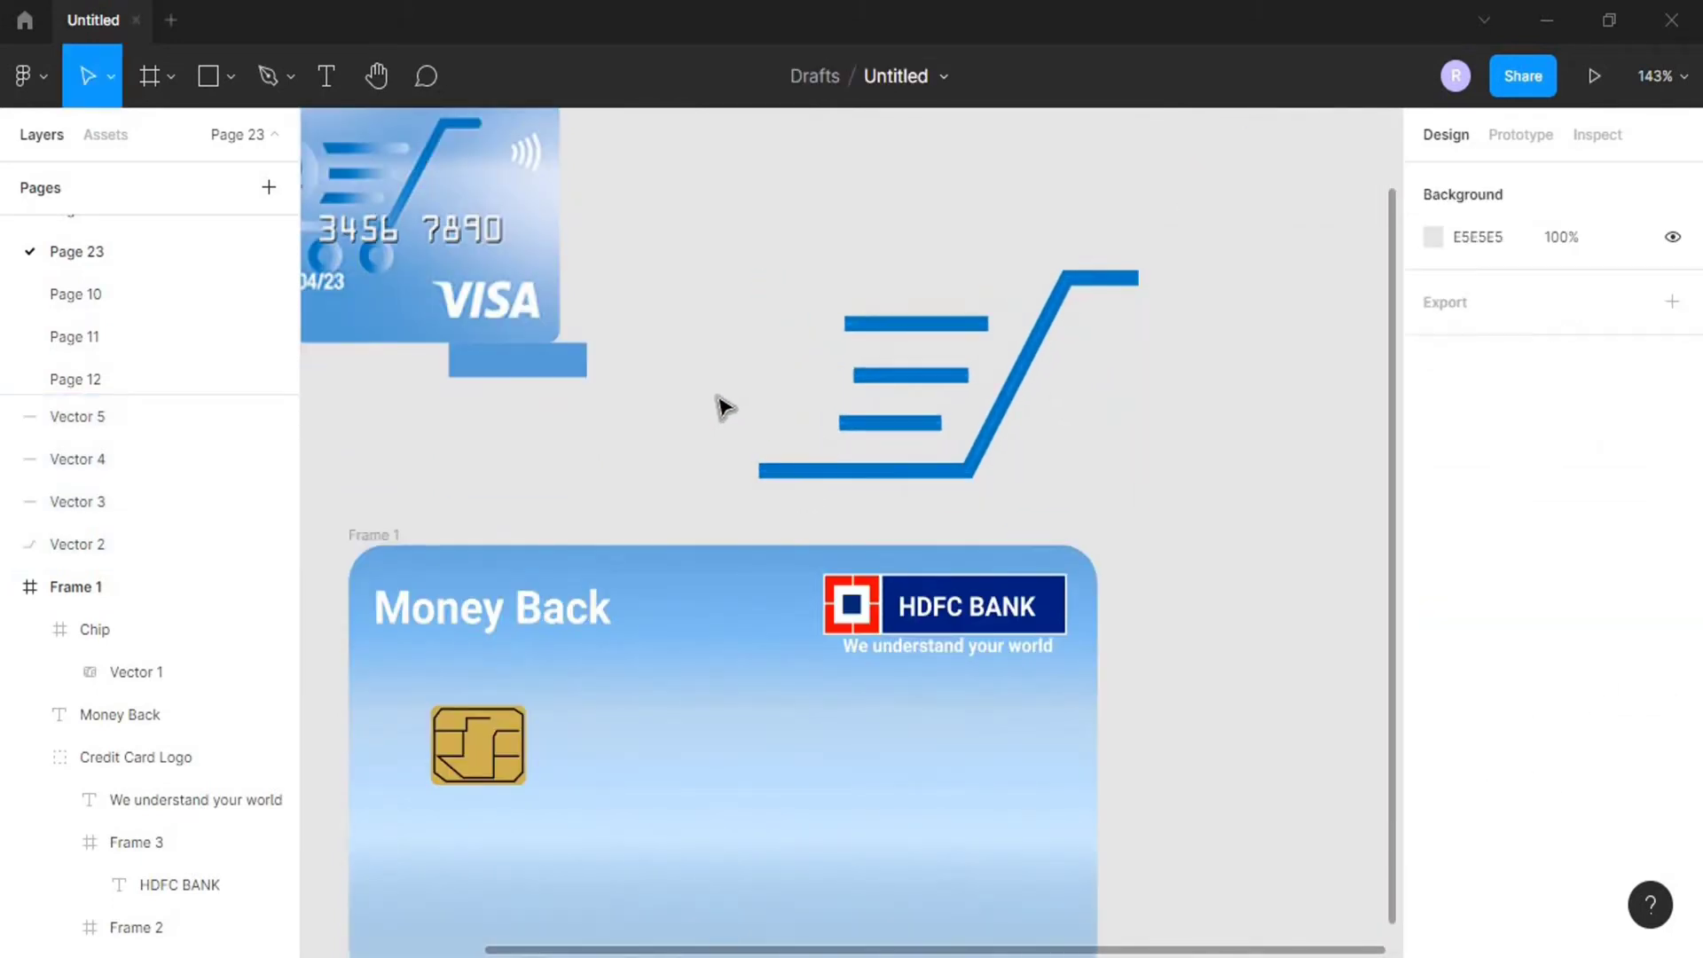
Place the blue patch back over the reference card and group it with the card image
scroll(717, 393, down, 3)
drag(564, 371, 362, 356)
scroll(452, 364, up, 1)
shift+click(461, 362)
key(ctrl+g)
click(694, 290)
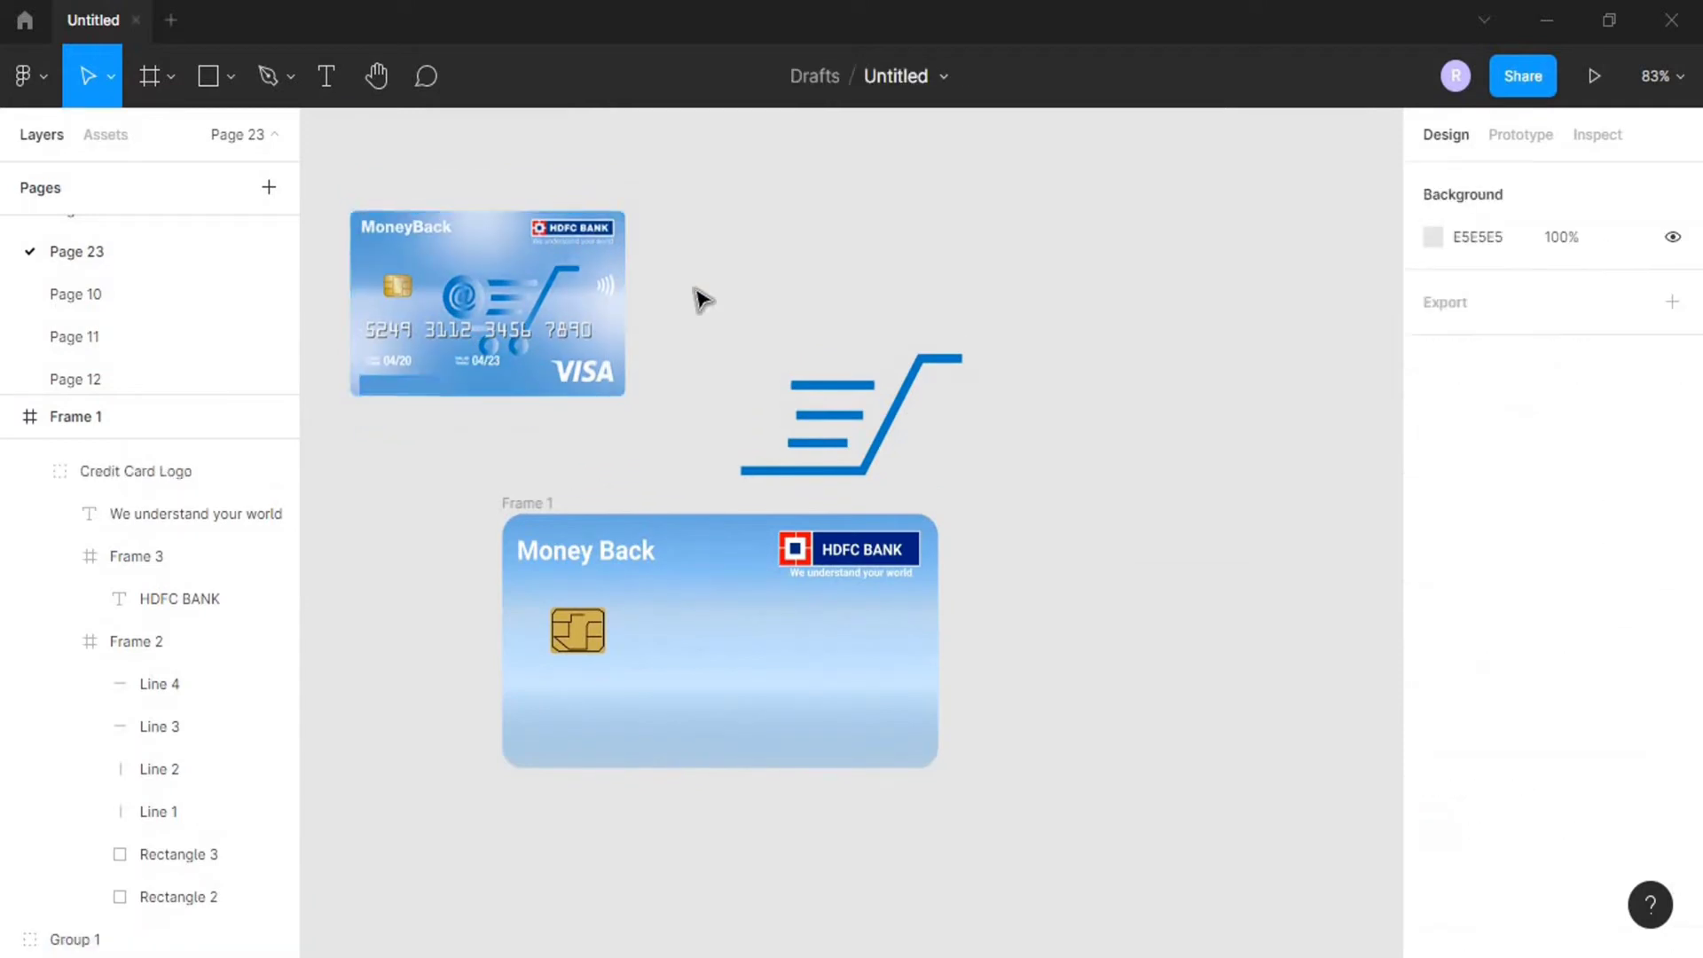
Move the cart lines farther away from the reference card, above the card frame
scroll(665, 371, down, 1)
drag(757, 316, 1115, 350)
click(876, 351)
Draw a circle at the cart's open end and set its size to 75 × 75
key(o)
mouse_move(878, 256)
mouse_down()
mouse_move(990, 366)
mouse_move(919, 354)
mouse_move(942, 332)
mouse_move(961, 364)
mouse_up()
click(1487, 300)
text(50)
key(Tab)
text(50)
key(Return)
click(1481, 300)
text(75)
key(Tab)
text(75)
key(Return)
Add an @ text in Roboto Bold at size 48 and center it on the circle
key(t)
click(1641, 590)
click(1632, 646)
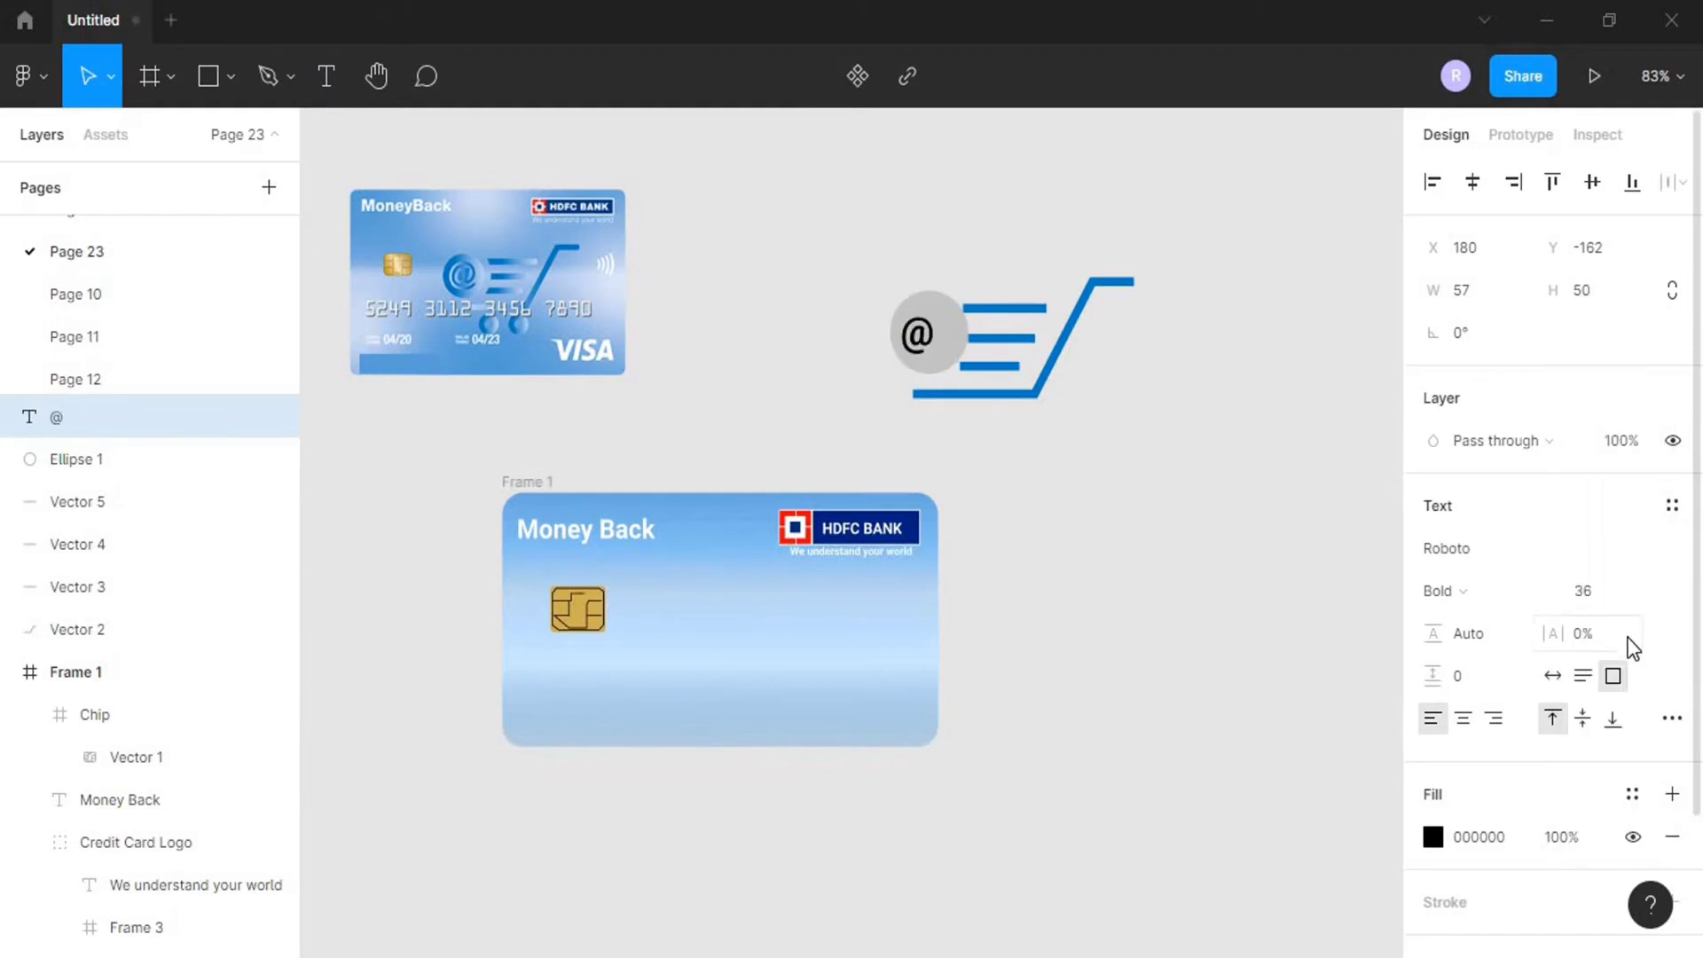
shift+click(941, 300)
click(1473, 183)
click(1591, 182)
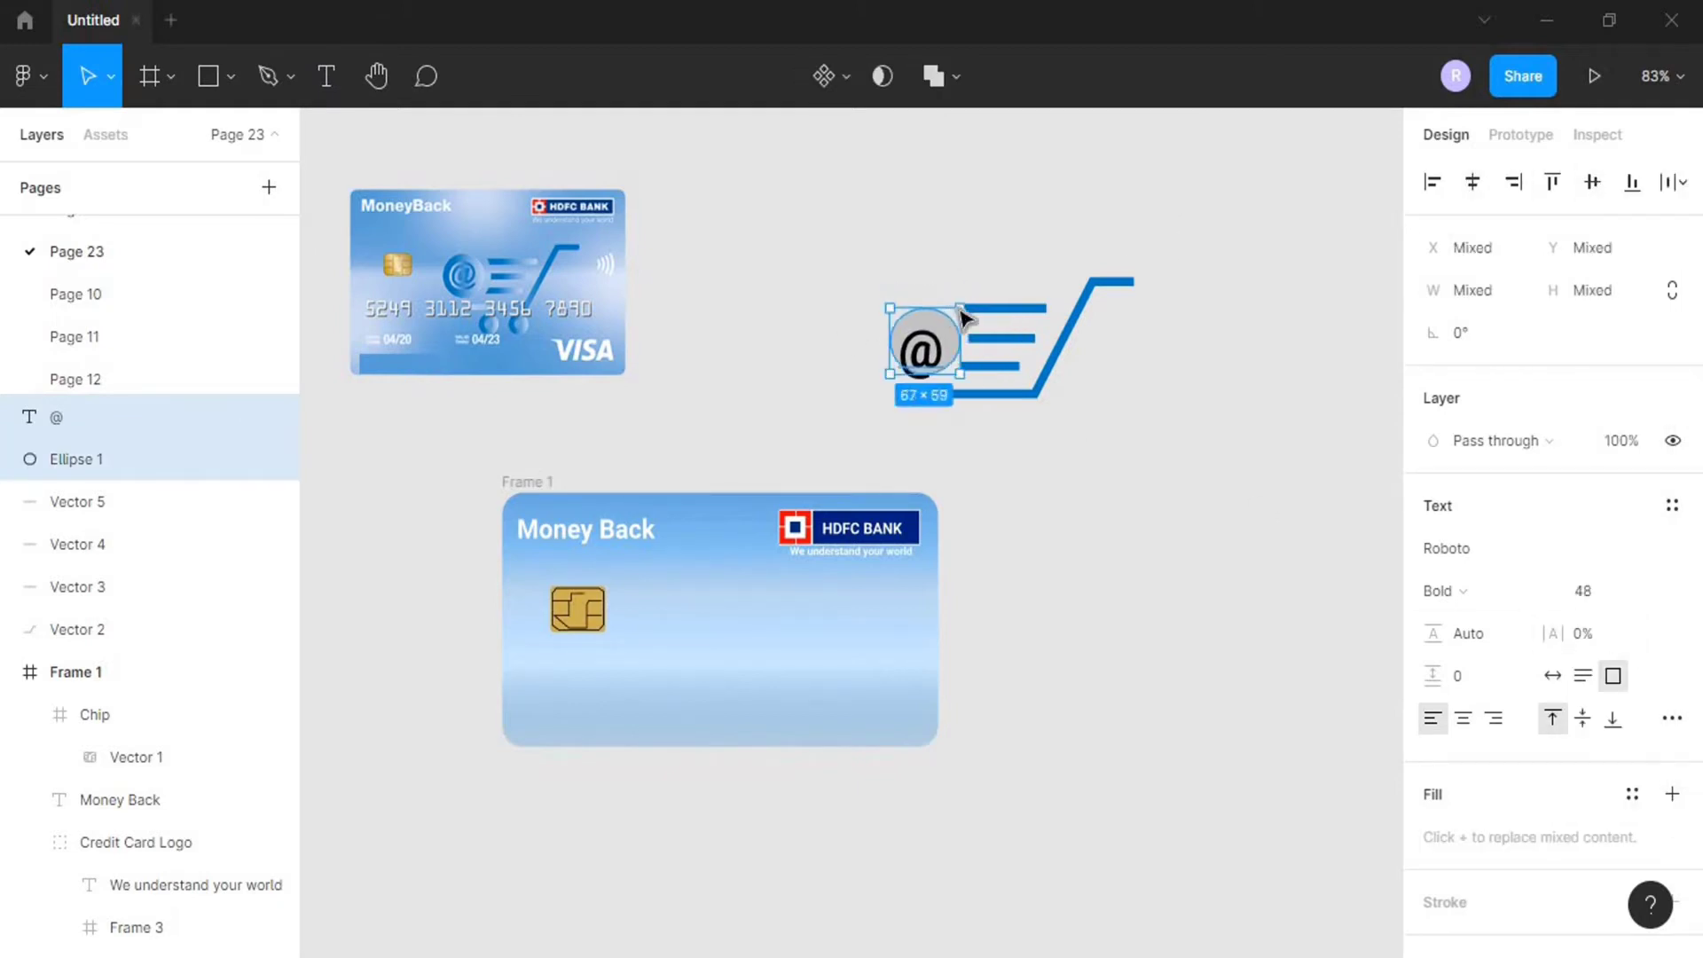
Undo the last resize and move the circle with its @ up, clear of most of the cart lines
key(ctrl+z)
drag(937, 343, 933, 292)
click(915, 306)
shift+click(949, 294)
click(933, 293)
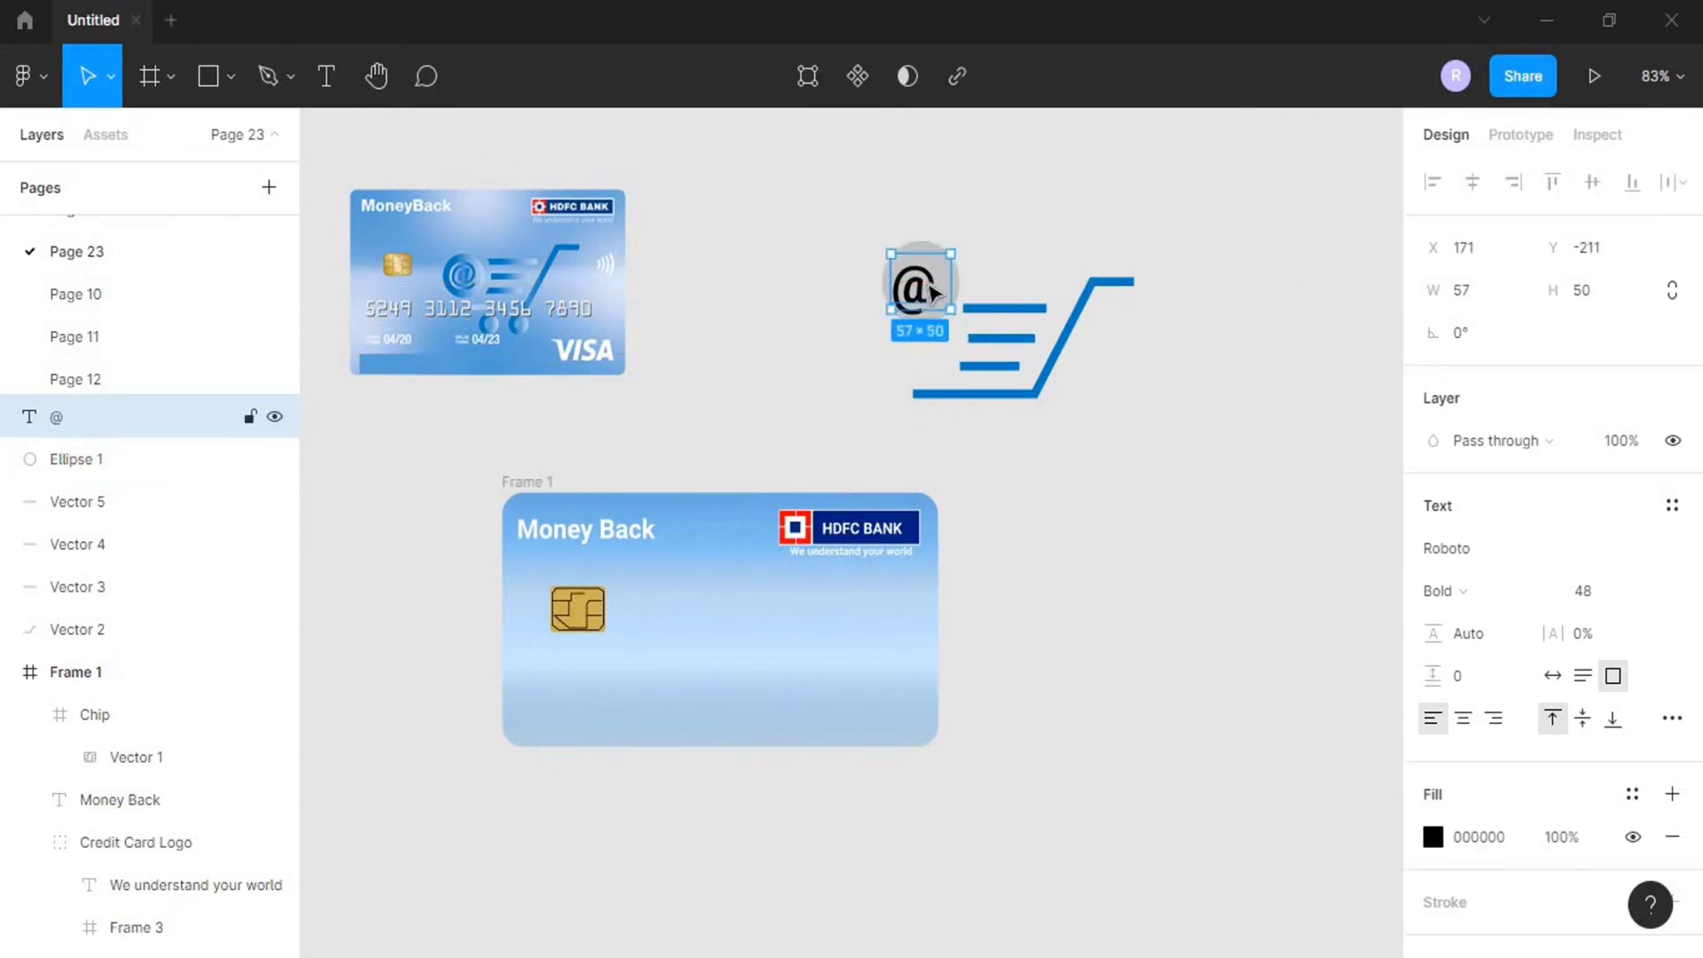
Enlarge the circle to 99 × 99 and center the @ on it horizontally and vertically
click(928, 252)
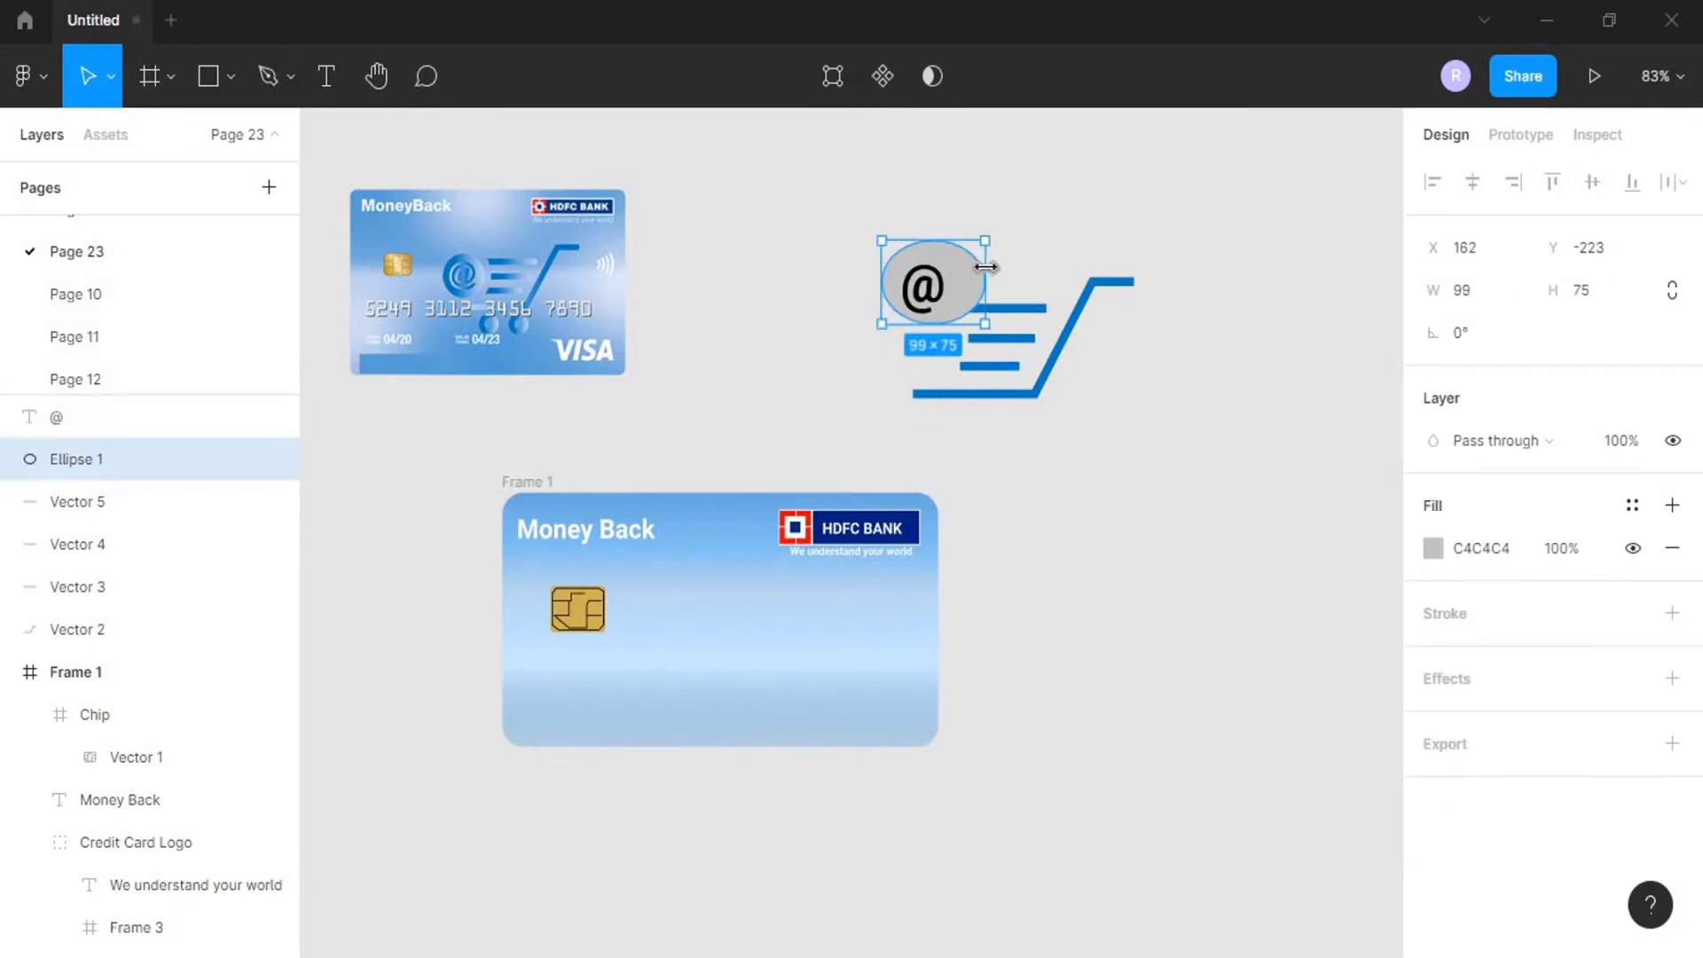
click(940, 288)
shift+click(950, 247)
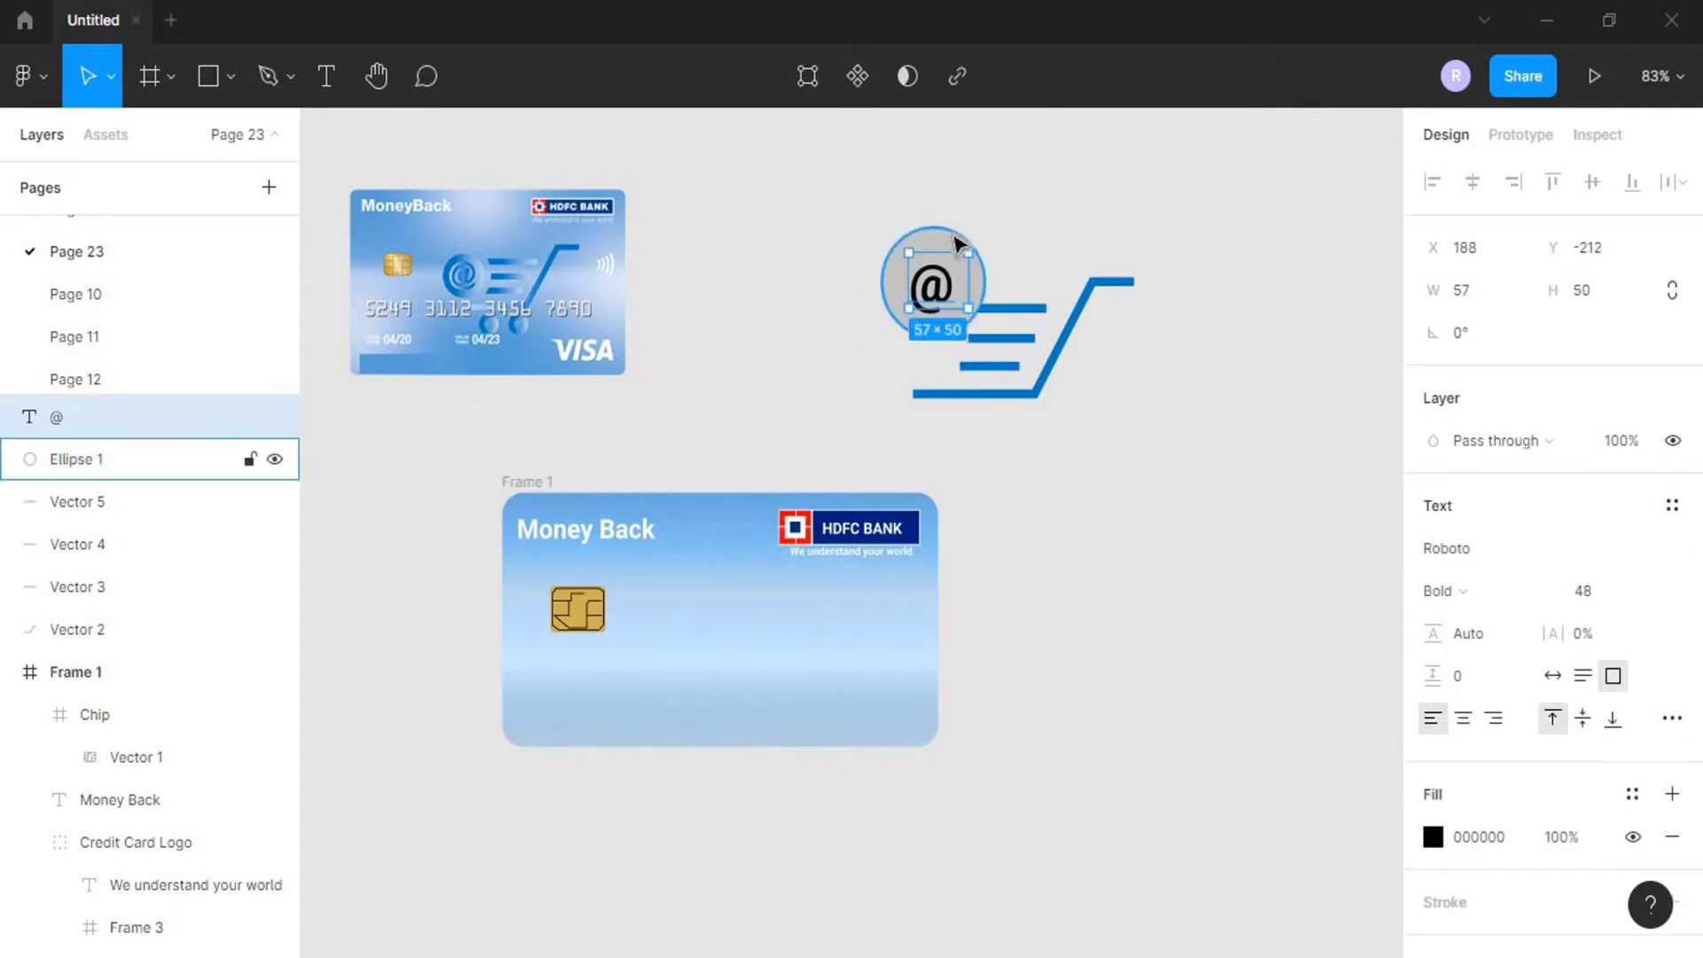
click(1592, 186)
click(935, 292)
shift+click(958, 241)
click(1472, 191)
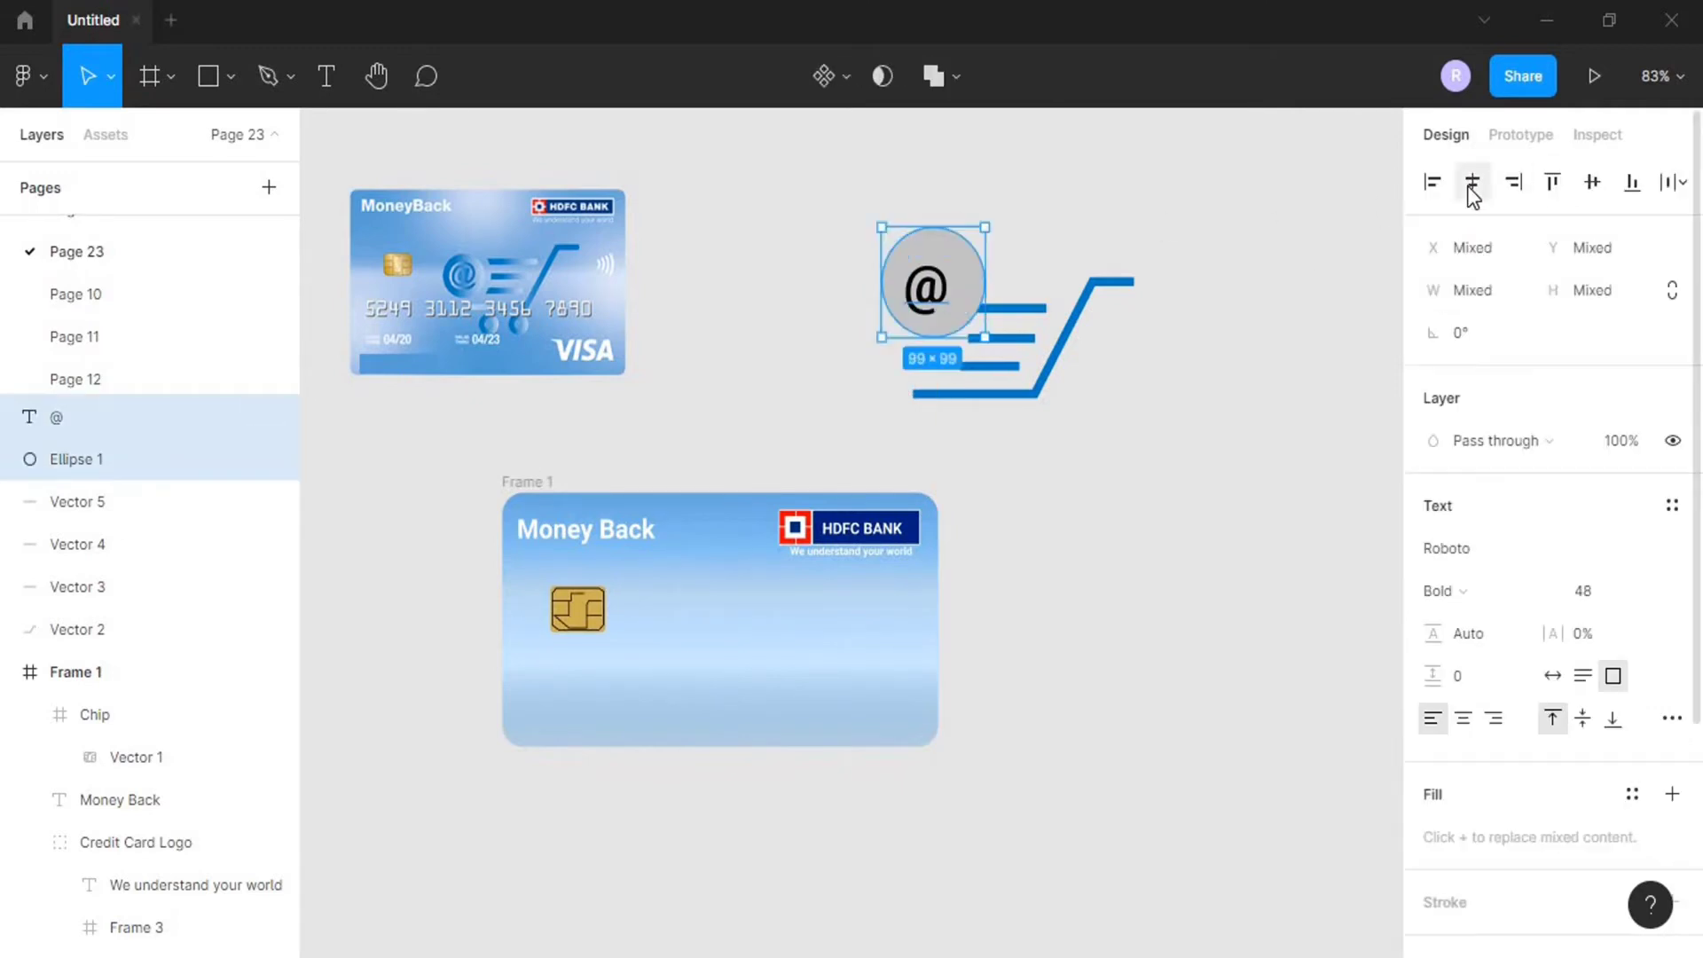
click(1592, 188)
click(1259, 218)
click(940, 304)
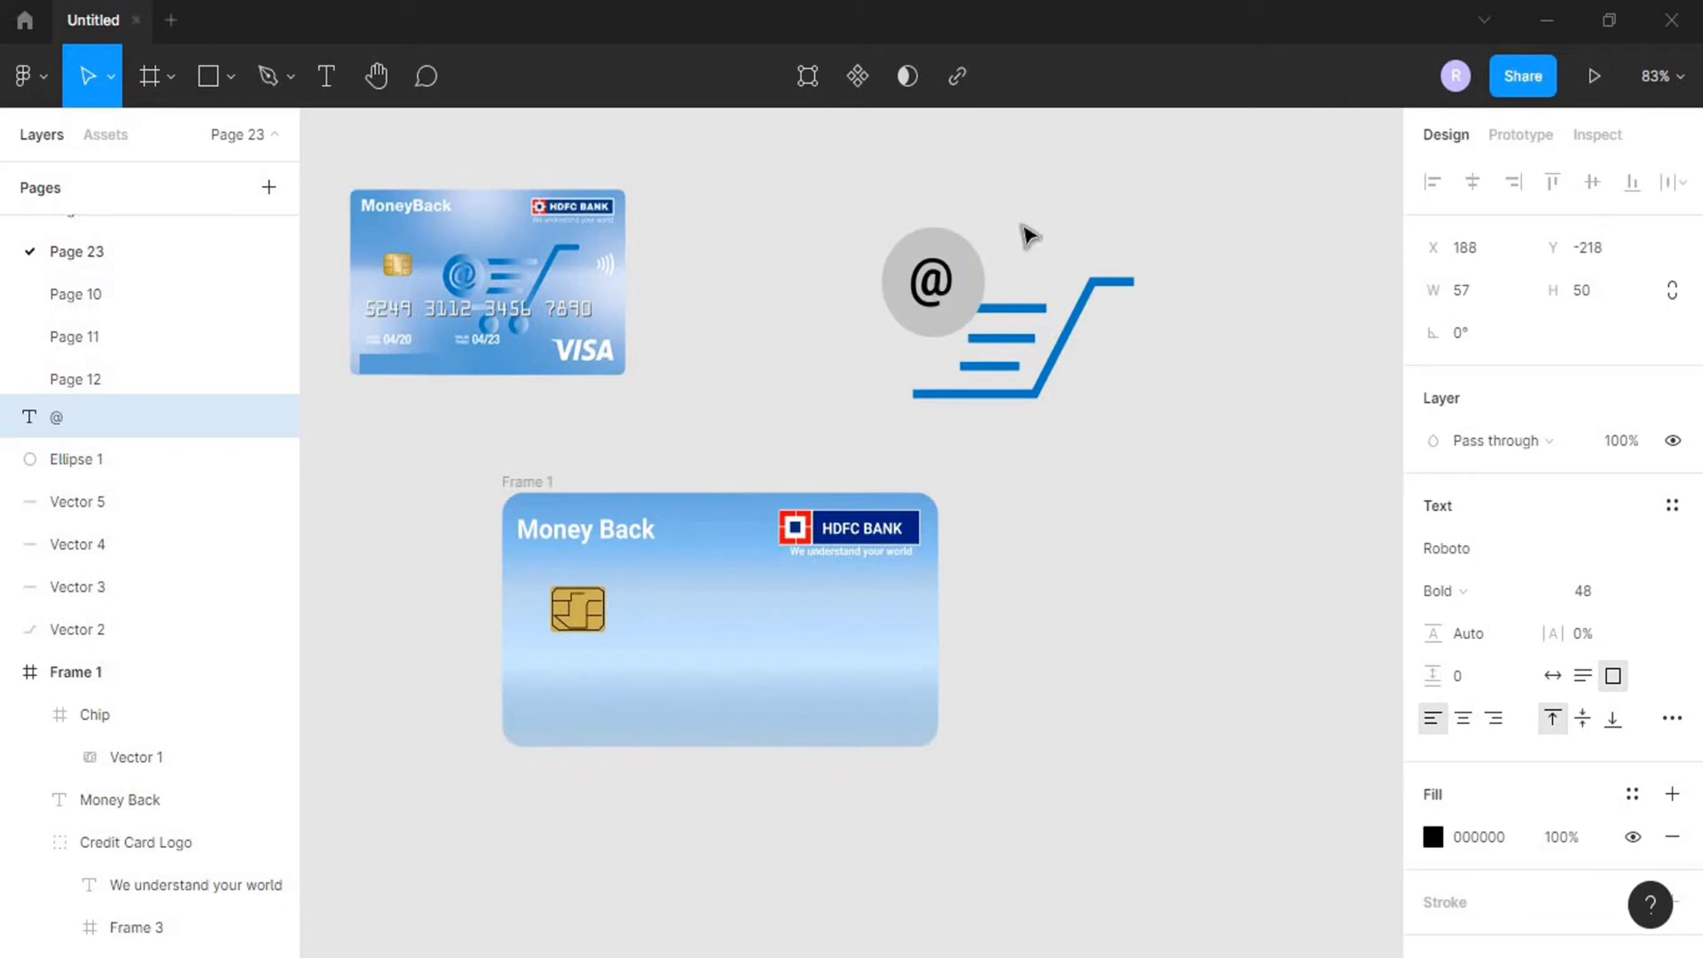
click(1084, 195)
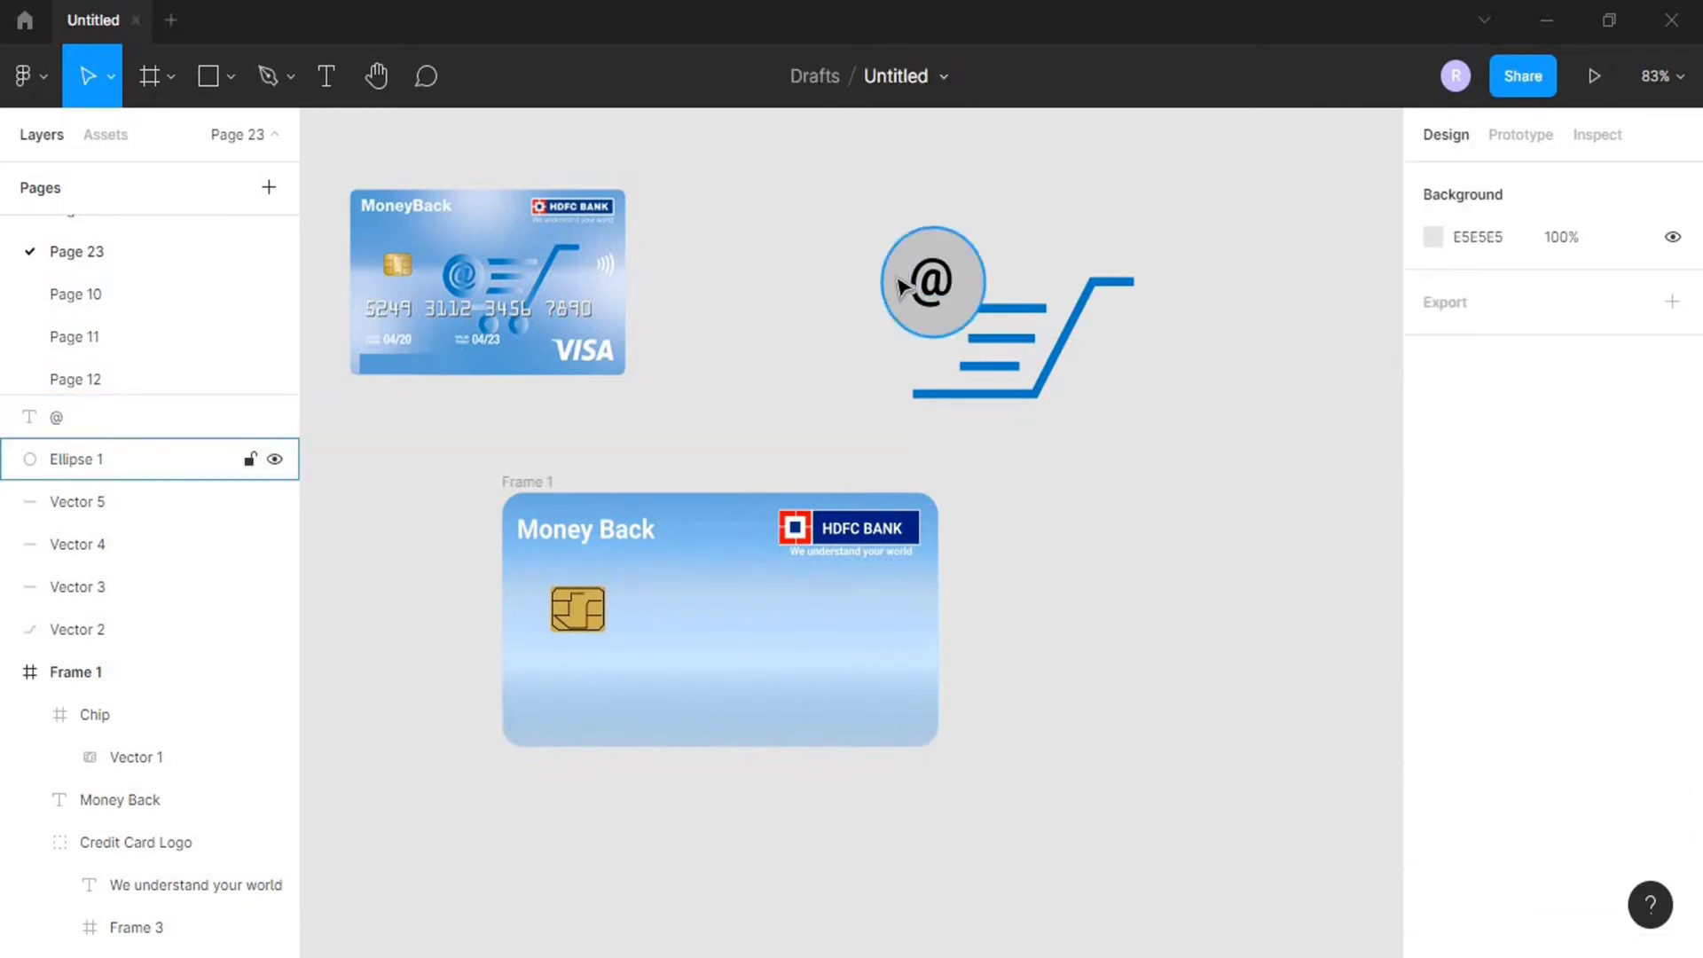
Fill the circle with a linear gradient of sampled card blue 75B3E8 fading to transparent
click(900, 279)
click(1433, 548)
click(1139, 663)
click(742, 529)
click(1140, 267)
click(1144, 290)
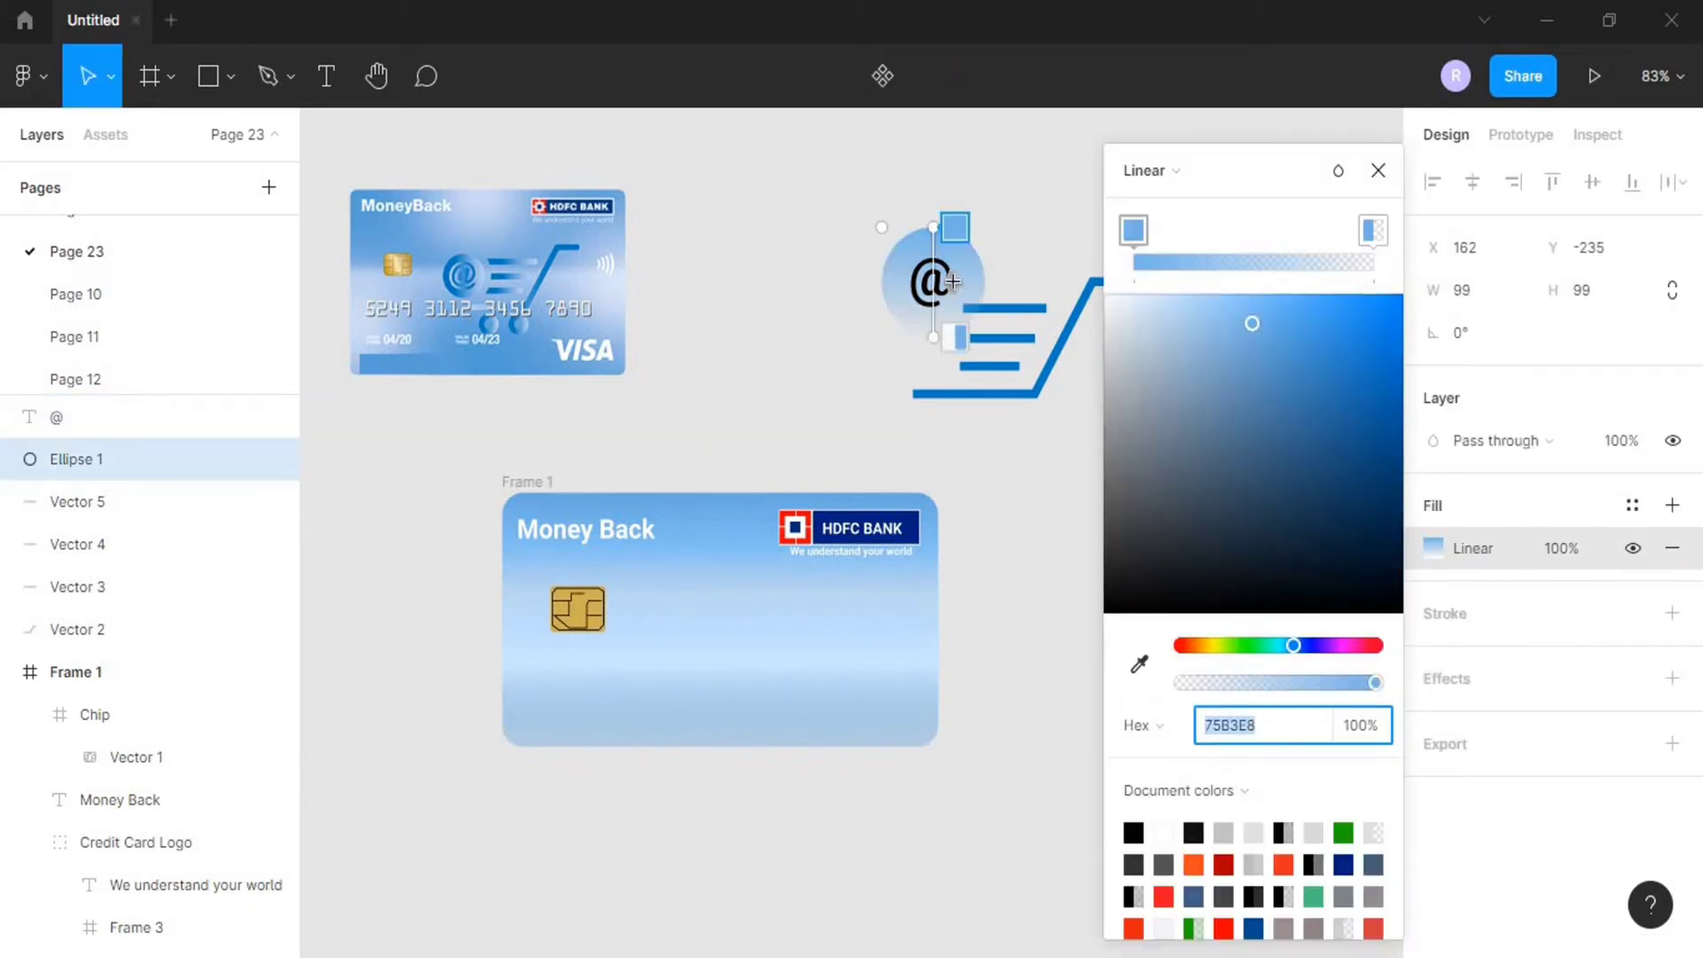
click(1378, 171)
Set the @ text's fill to the sampled light blue 78B4E8
click(931, 286)
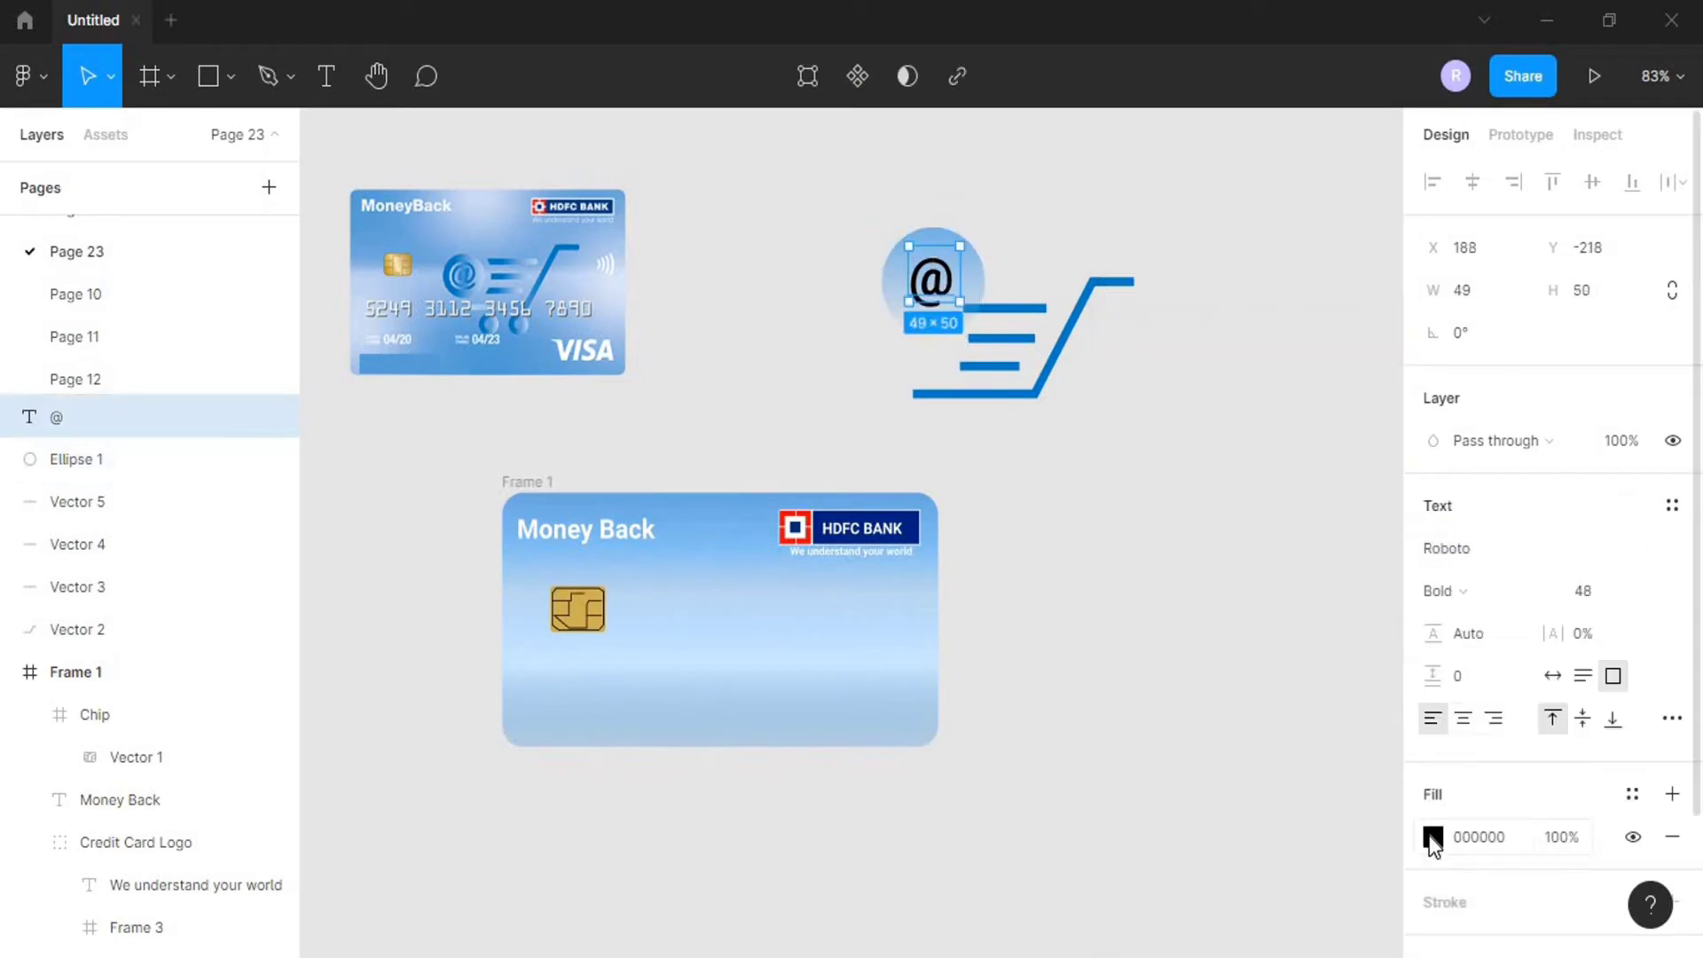
click(1433, 836)
click(1140, 663)
click(932, 290)
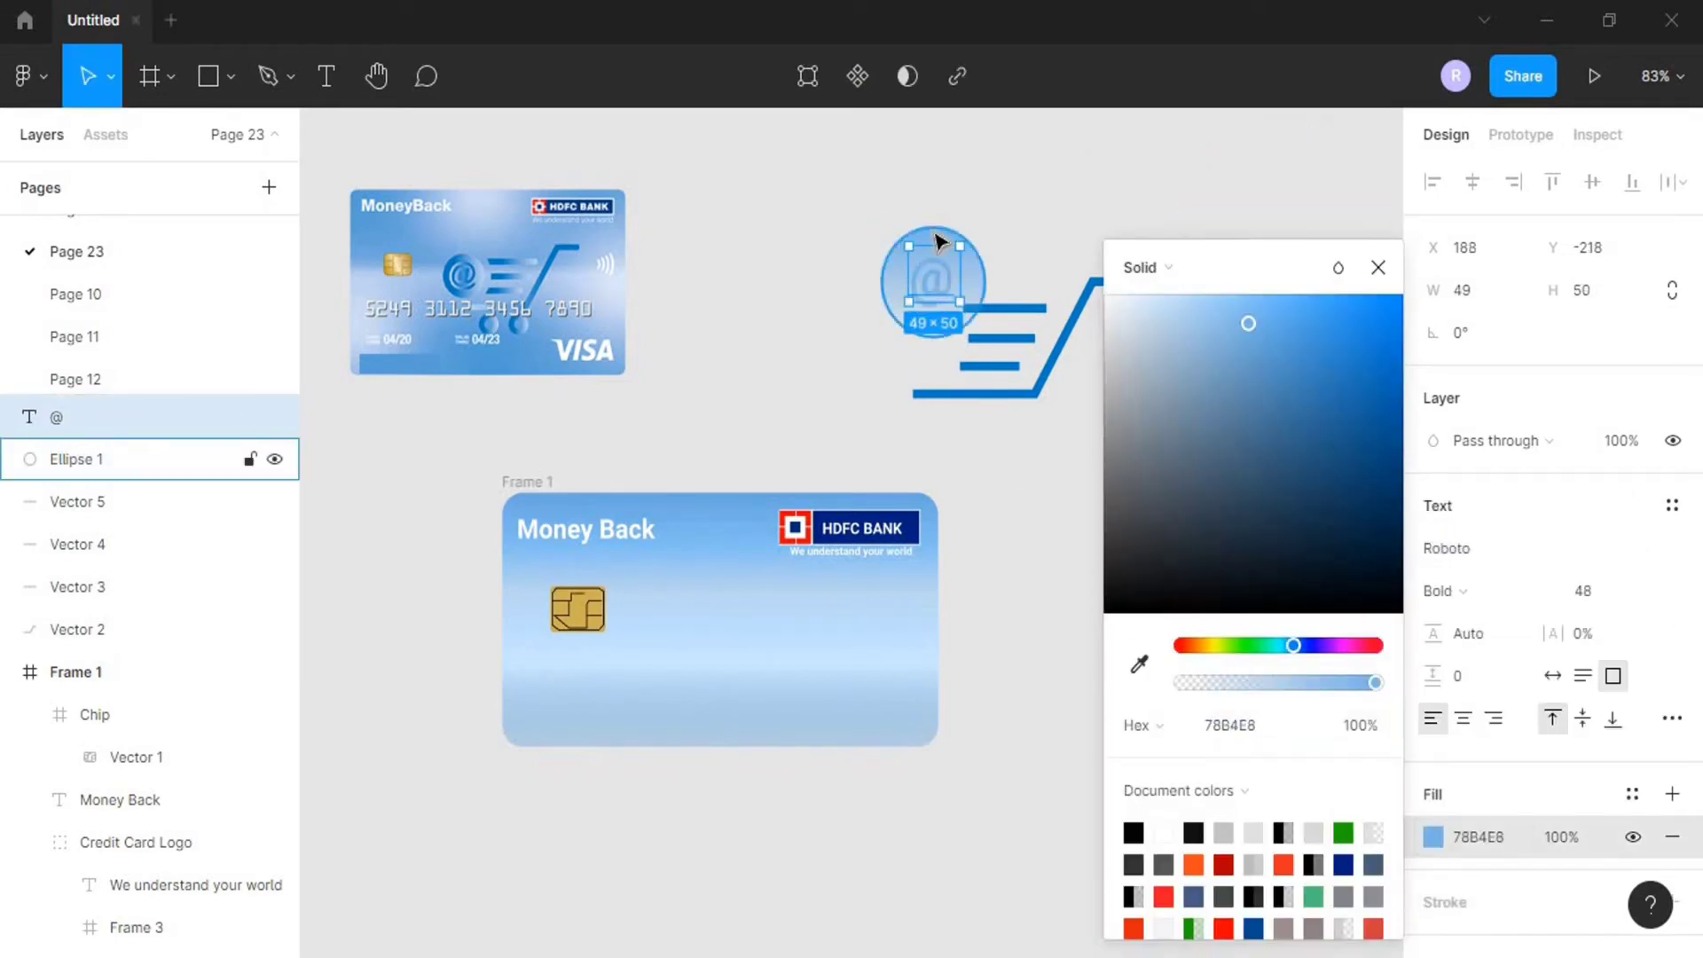
click(1377, 267)
key(Escape)
Give the @ text a linear gradient fill from a strong blue to 0067C0 at 0% opacity
scroll(940, 290, up, 5)
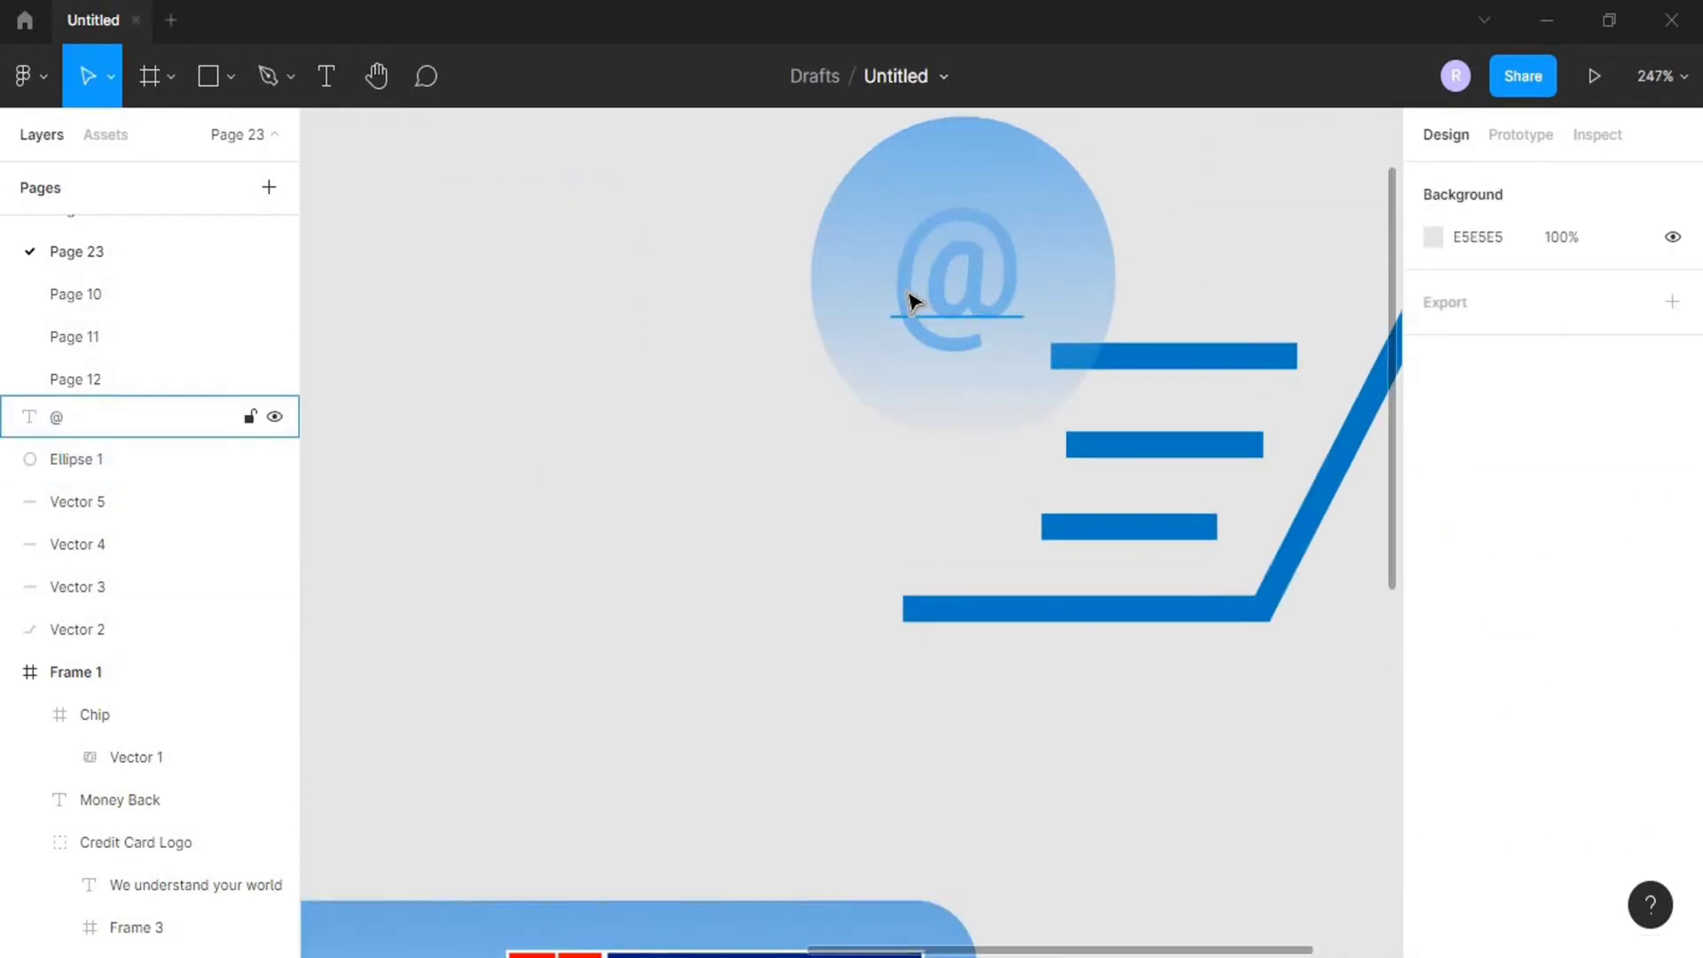
click(918, 294)
click(1433, 836)
click(1139, 267)
click(1144, 292)
drag(1247, 323, 1401, 332)
click(1373, 230)
drag(1199, 338, 1402, 372)
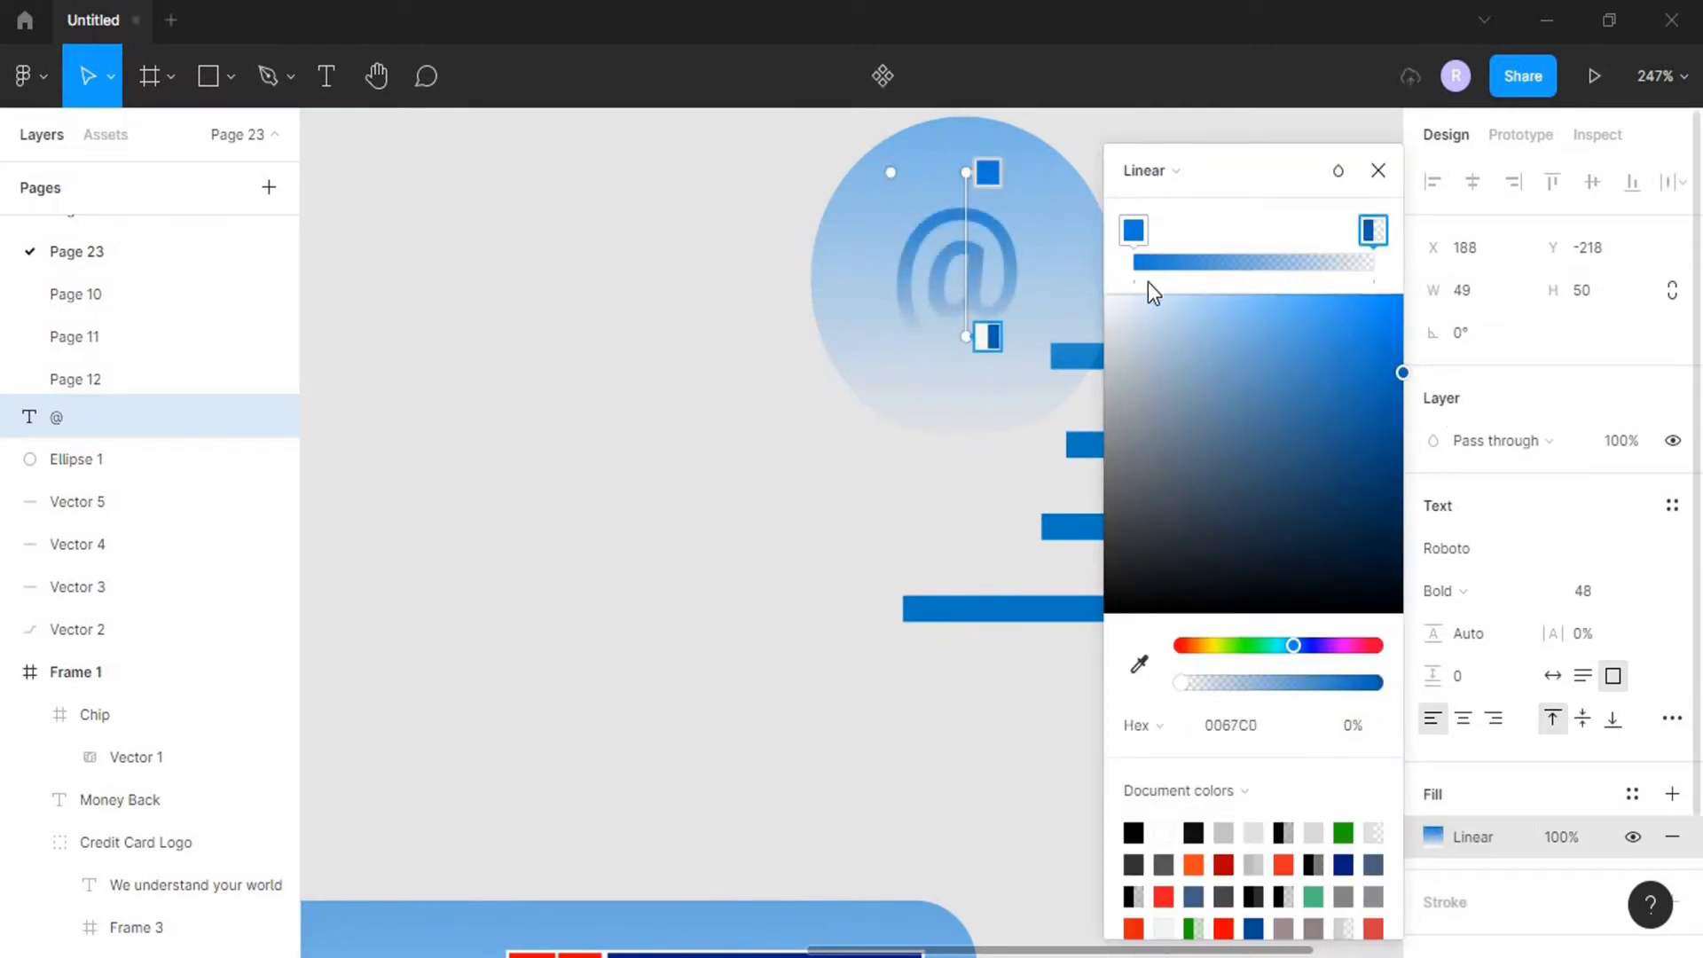
Extend the @ text box to a height of 56
click(920, 325)
double_click(973, 337)
click(973, 337)
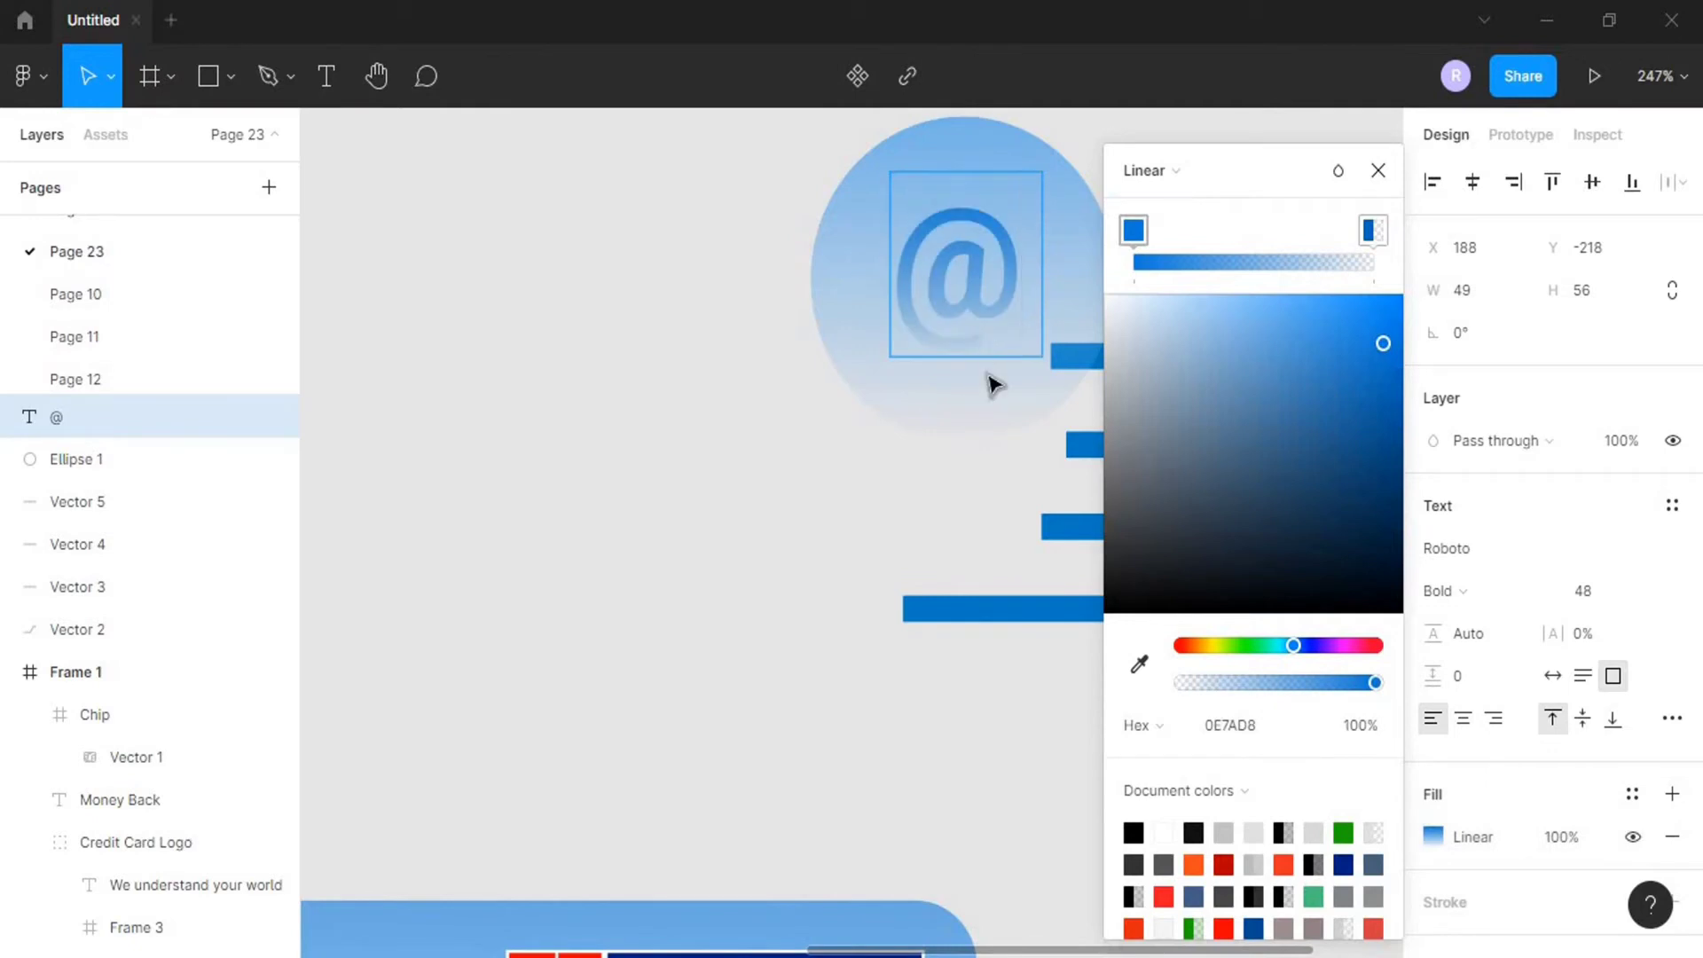
Extend the end of the @ text's linear gradient to just below the text box
key(Escape)
key(Escape)
click(973, 346)
click(1430, 831)
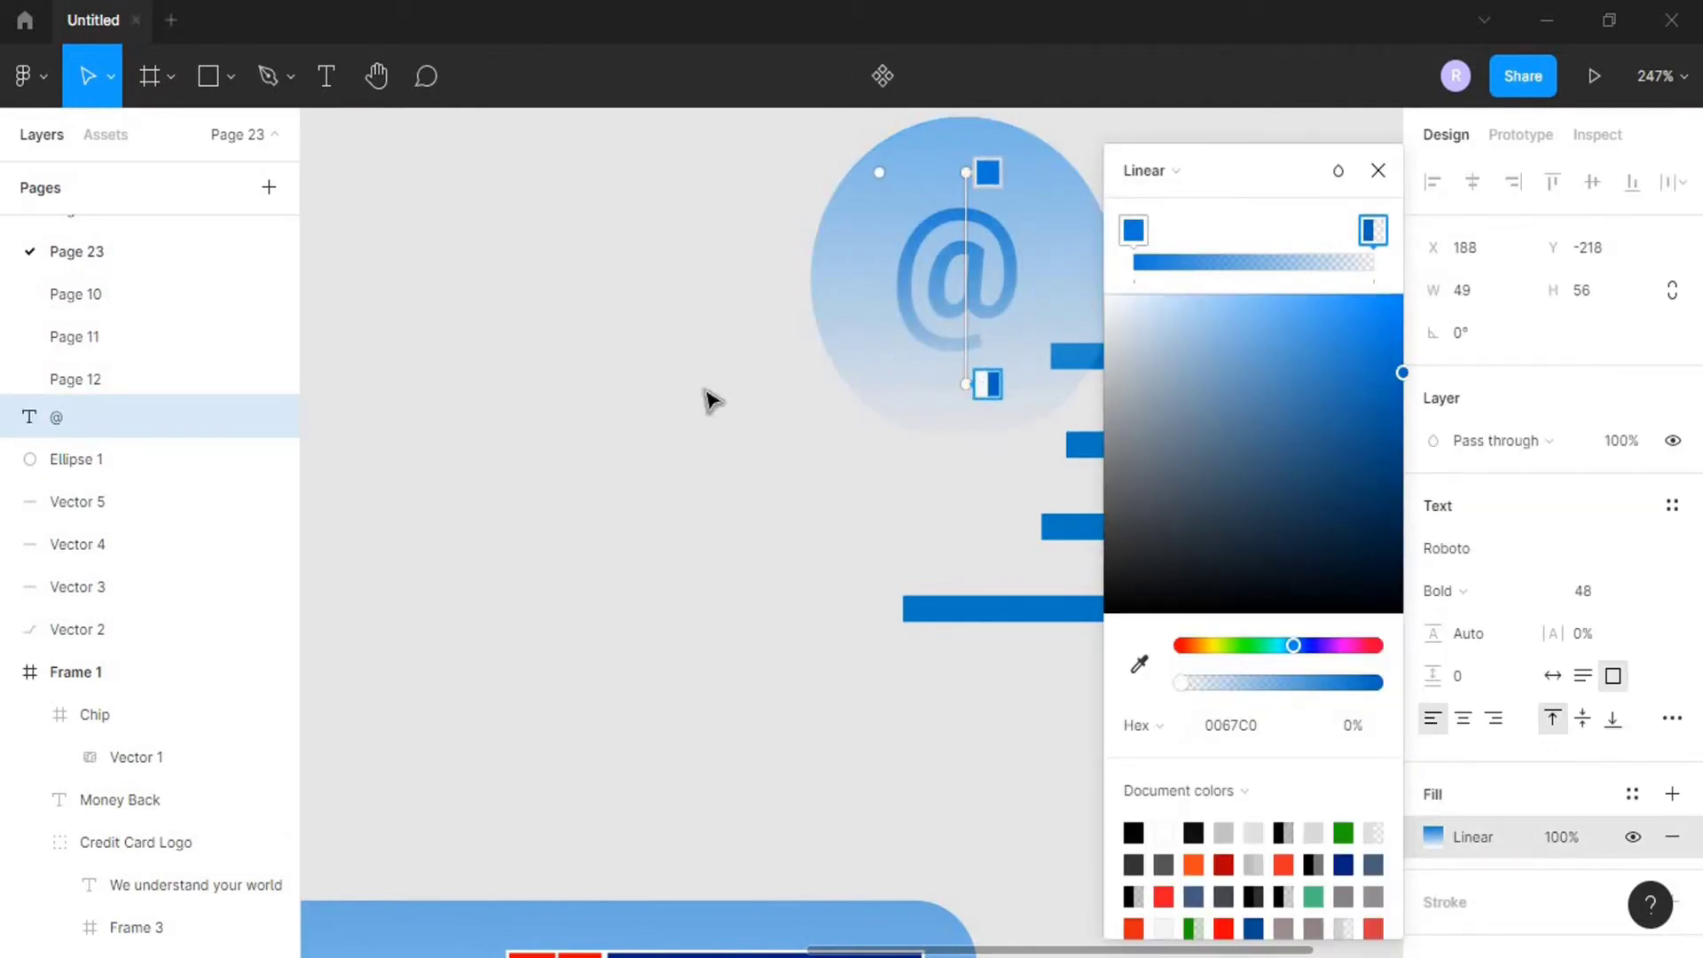
click(539, 411)
Group the @ text with its circle and name the group Cart @
scroll(536, 410, down, 4)
drag(612, 275, 737, 400)
key(ctrl+z)
click(707, 353)
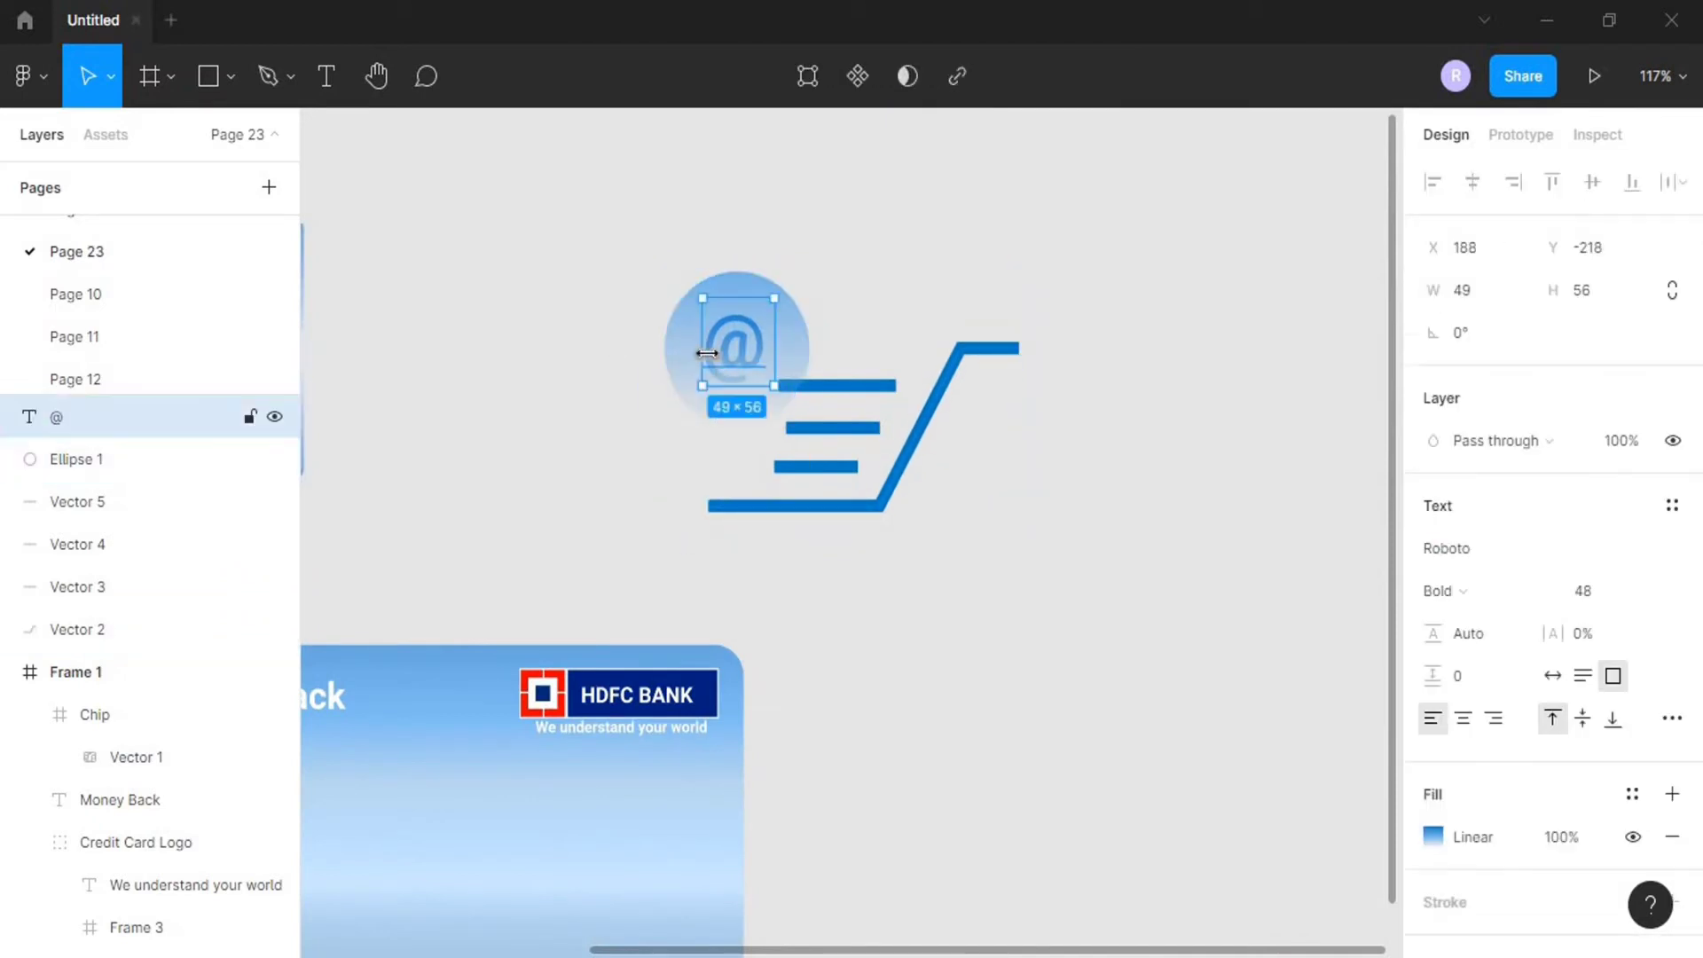
shift+click(670, 337)
key(ctrl+g)
double_click(78, 416)
text(Cart )
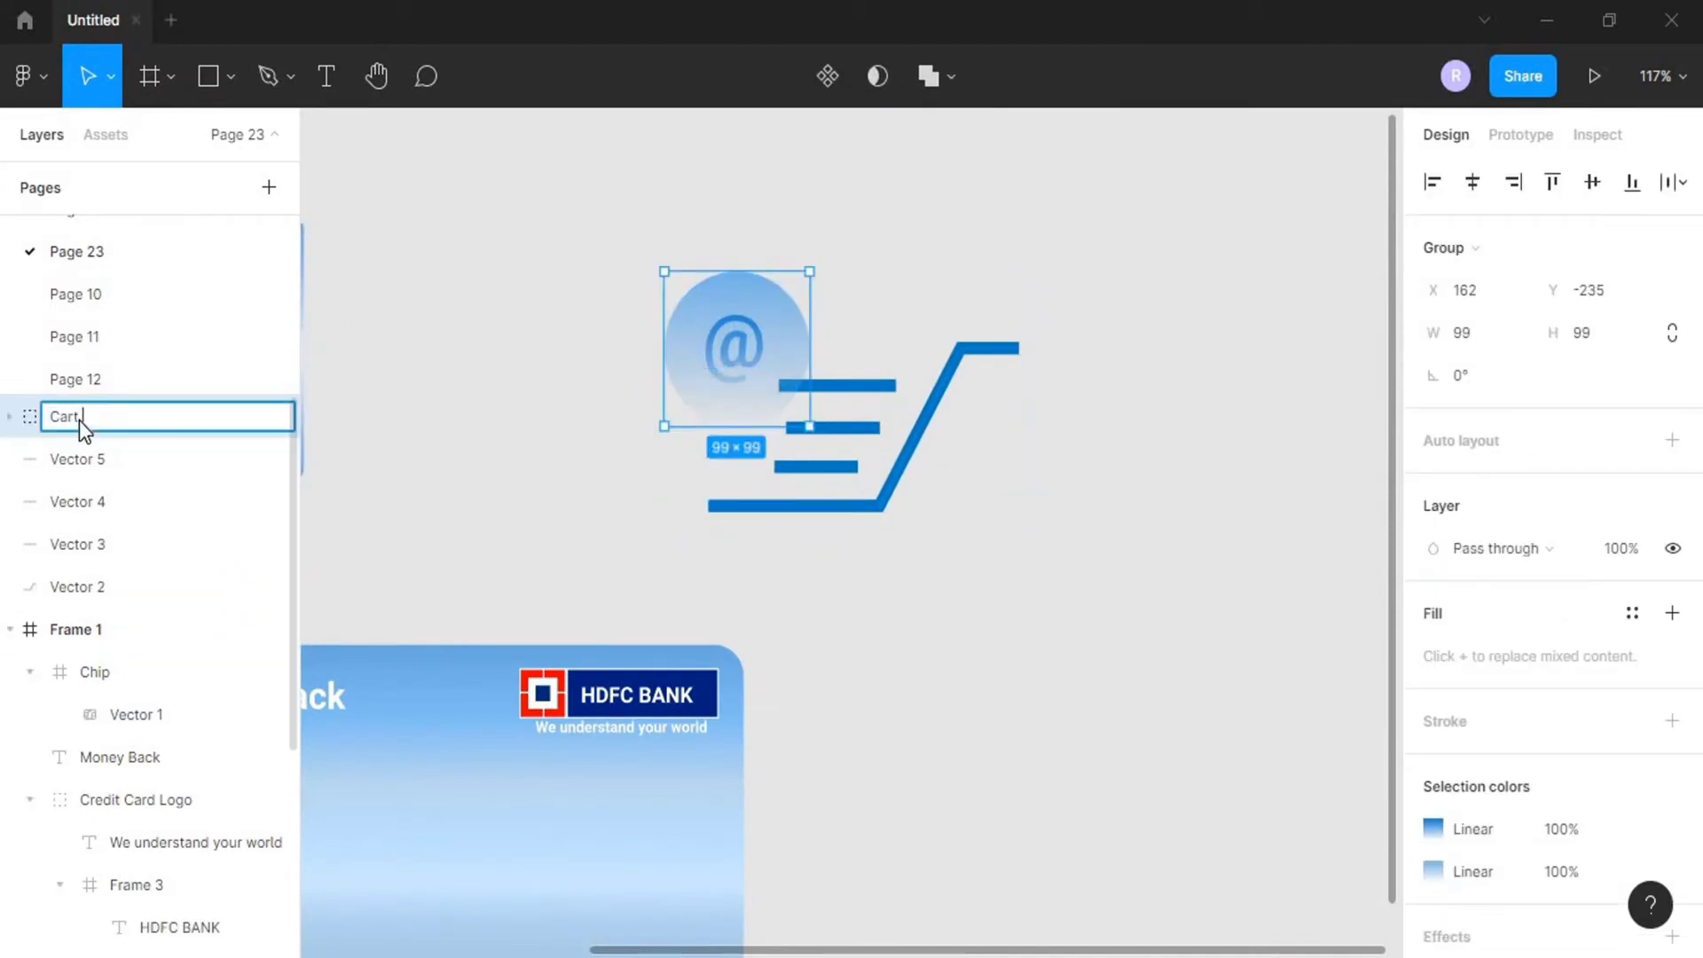
text(@)
key(Return)
Move the Cart @ group down beside the cart's horizontal bars
click(479, 350)
scroll(479, 350, down, 2)
drag(790, 949, 669, 948)
scroll(641, 362, up, 2)
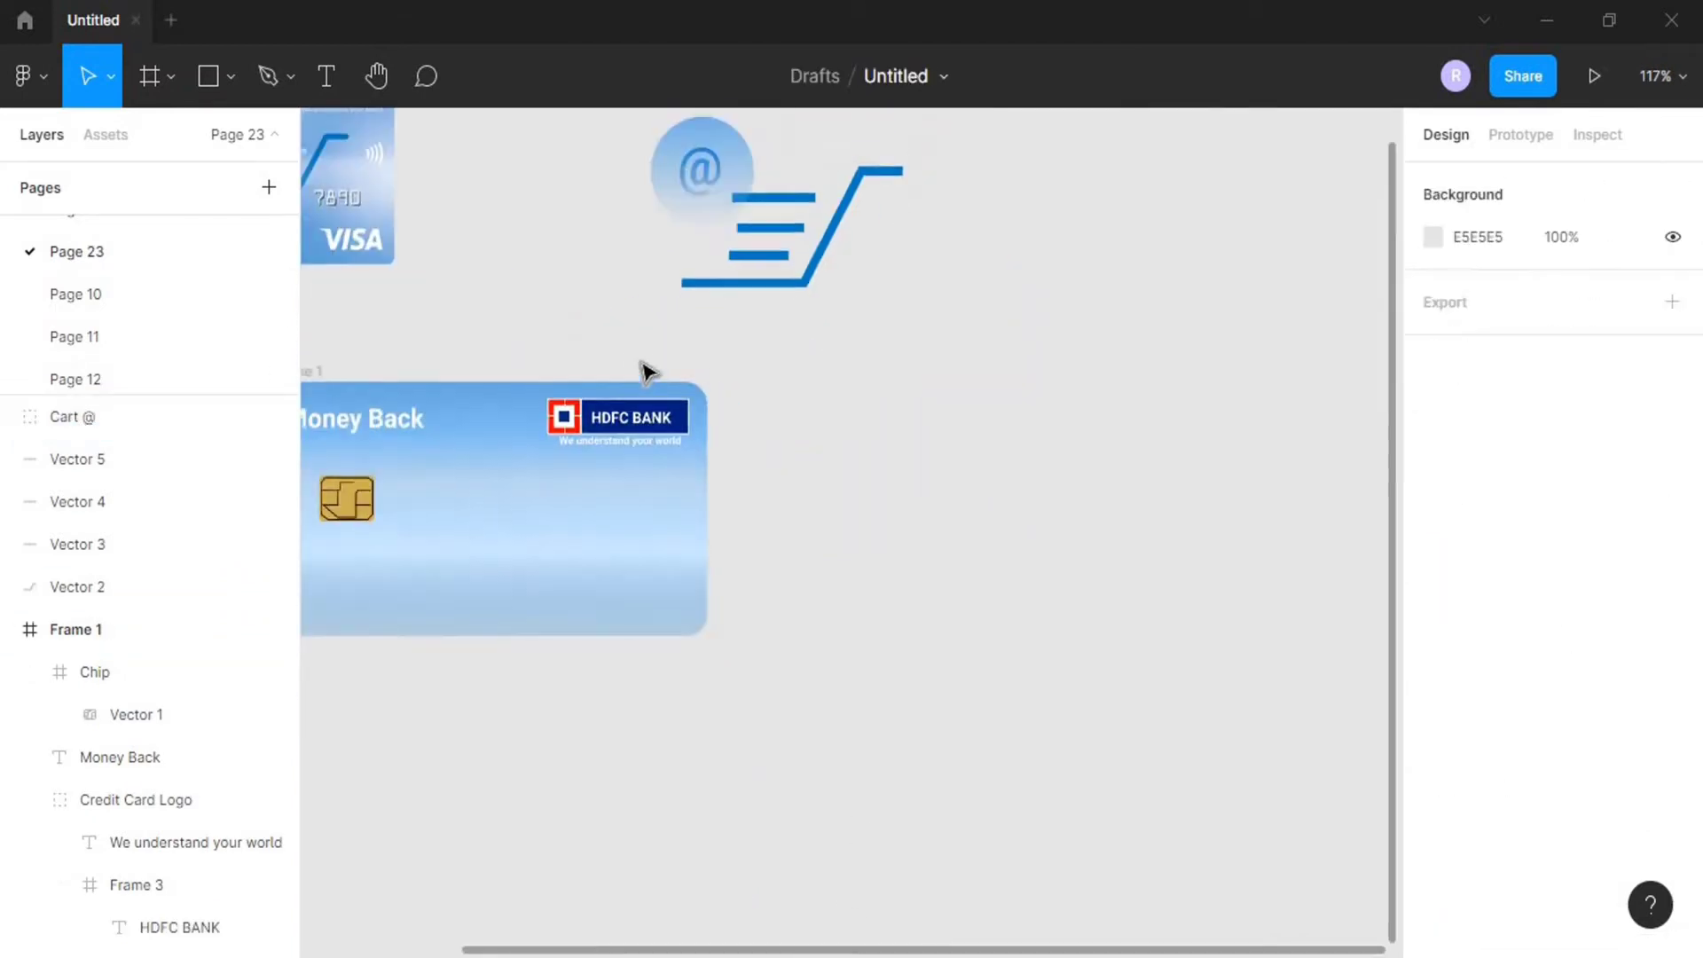
drag(693, 173, 674, 228)
click(577, 245)
scroll(577, 245, down, 2)
scroll(591, 285, up, 2)
drag(841, 946, 761, 931)
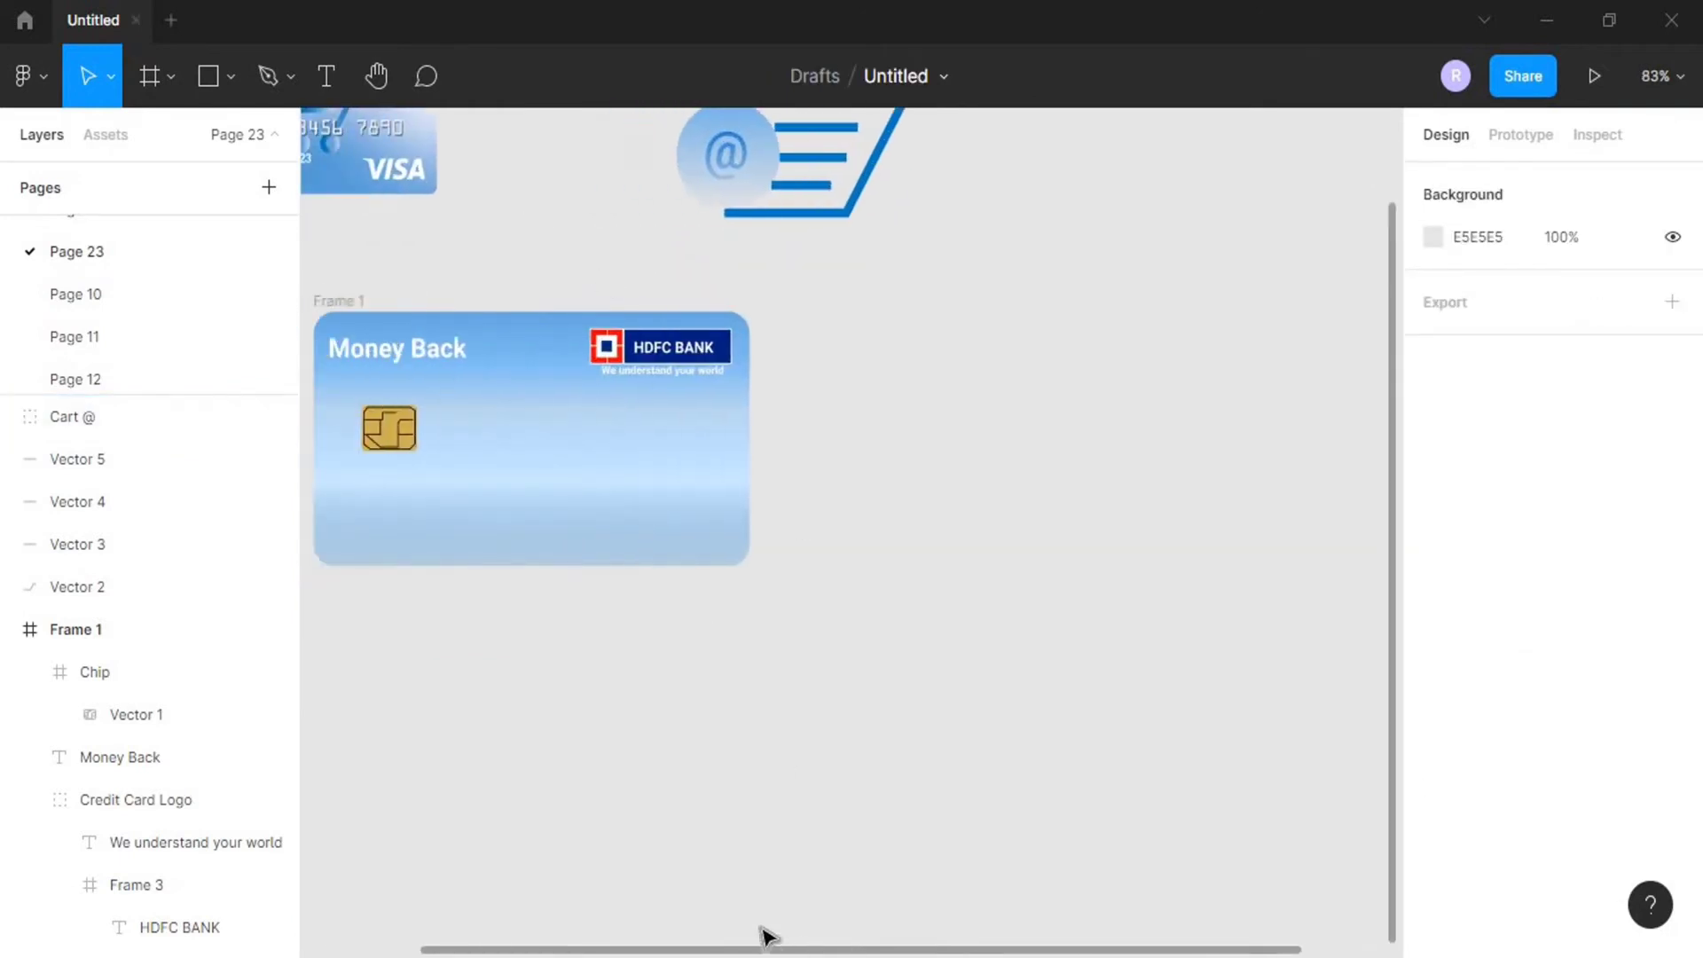
Scale the Cart @ group down proportionally so it fits against the cart's bars
scroll(765, 886, up, 5)
click(735, 567)
key(k)
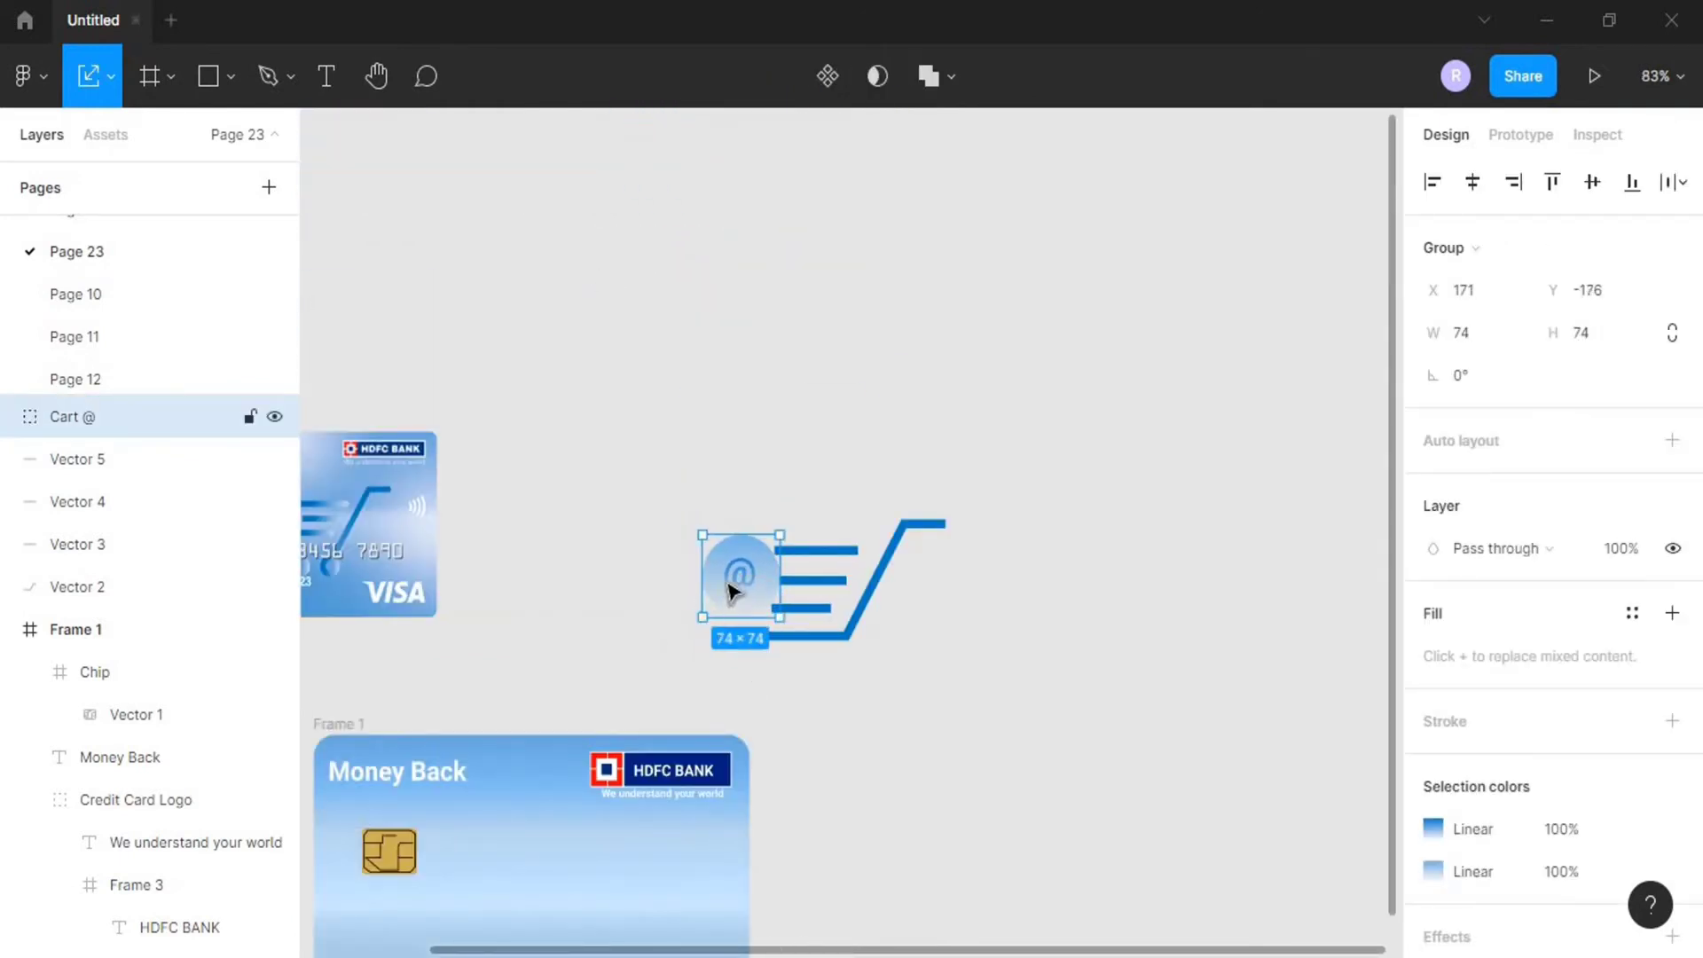
drag(728, 591, 696, 629)
click(675, 584)
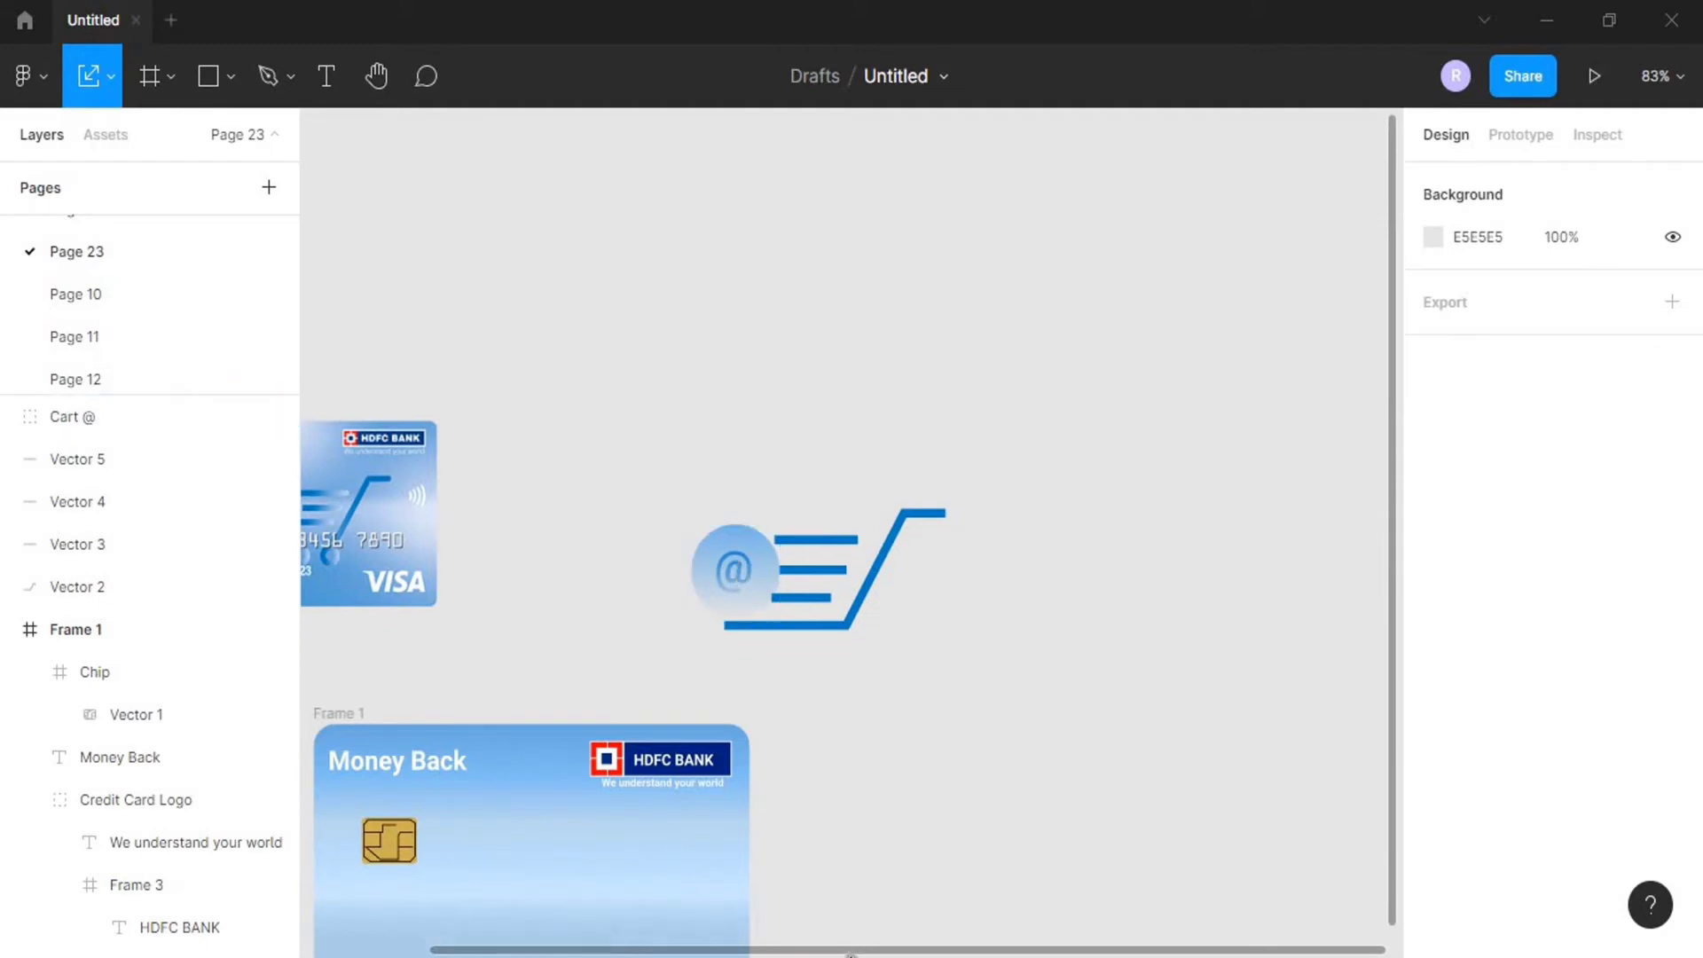
Set the cart's top horizontal bar to a Round start cap and a None end cap
drag(847, 949, 745, 940)
scroll(743, 629, up, 1)
click(954, 578)
click(1034, 541)
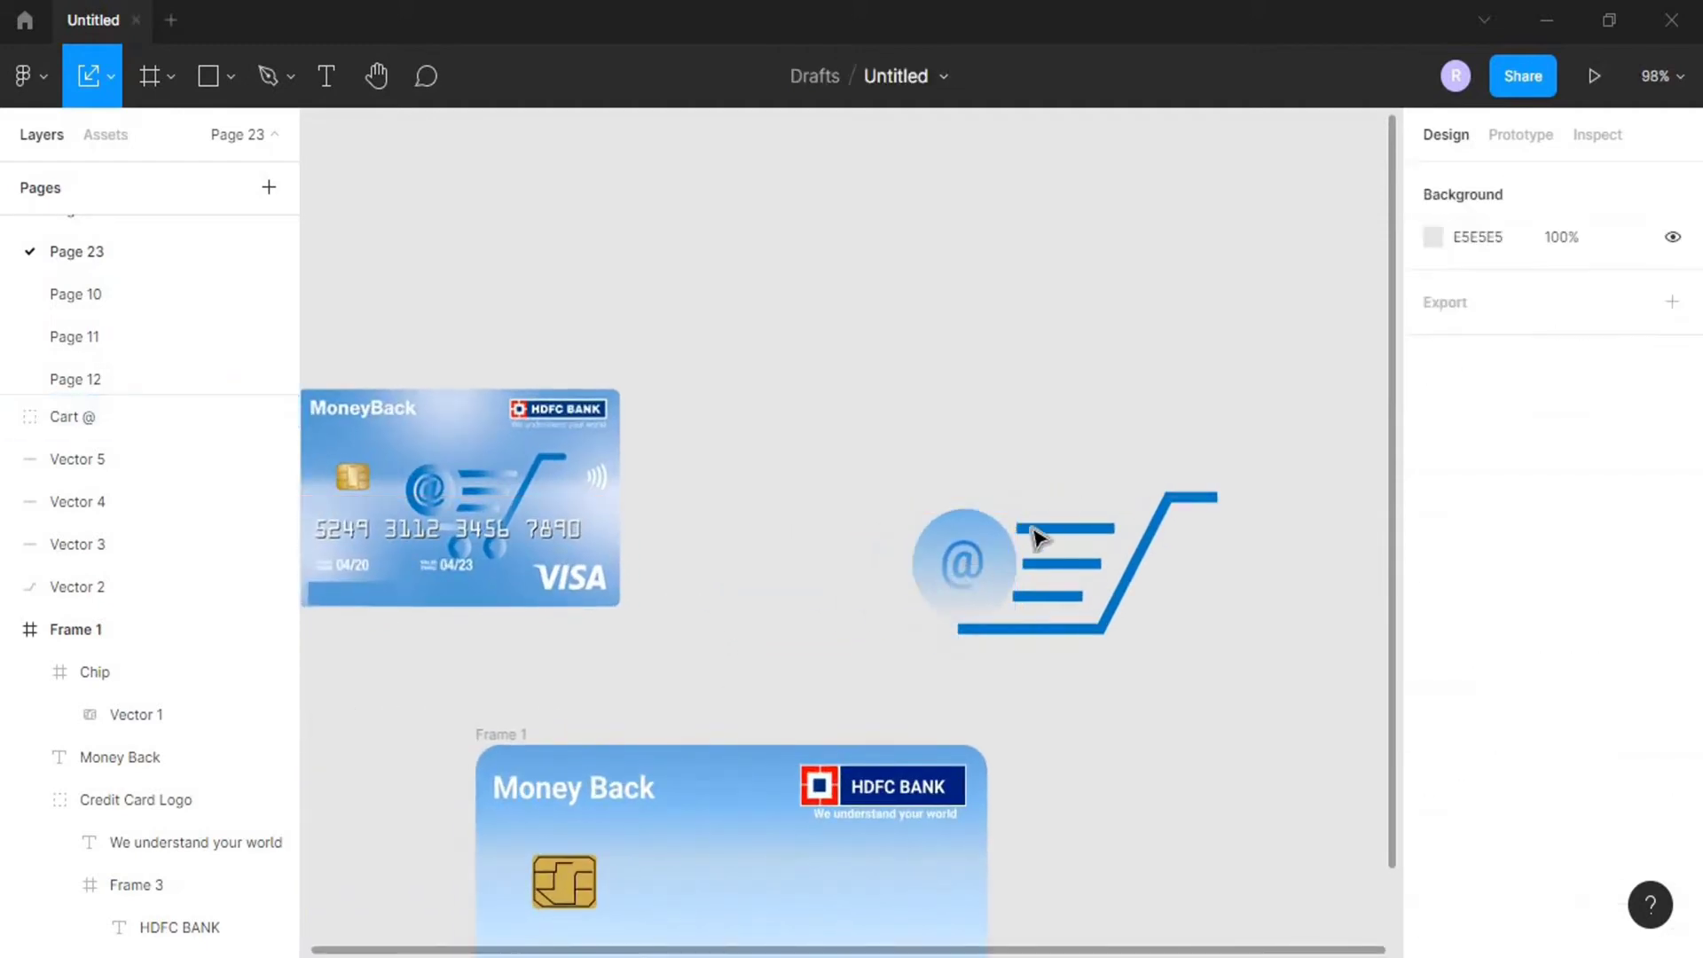
click(1034, 528)
click(1558, 701)
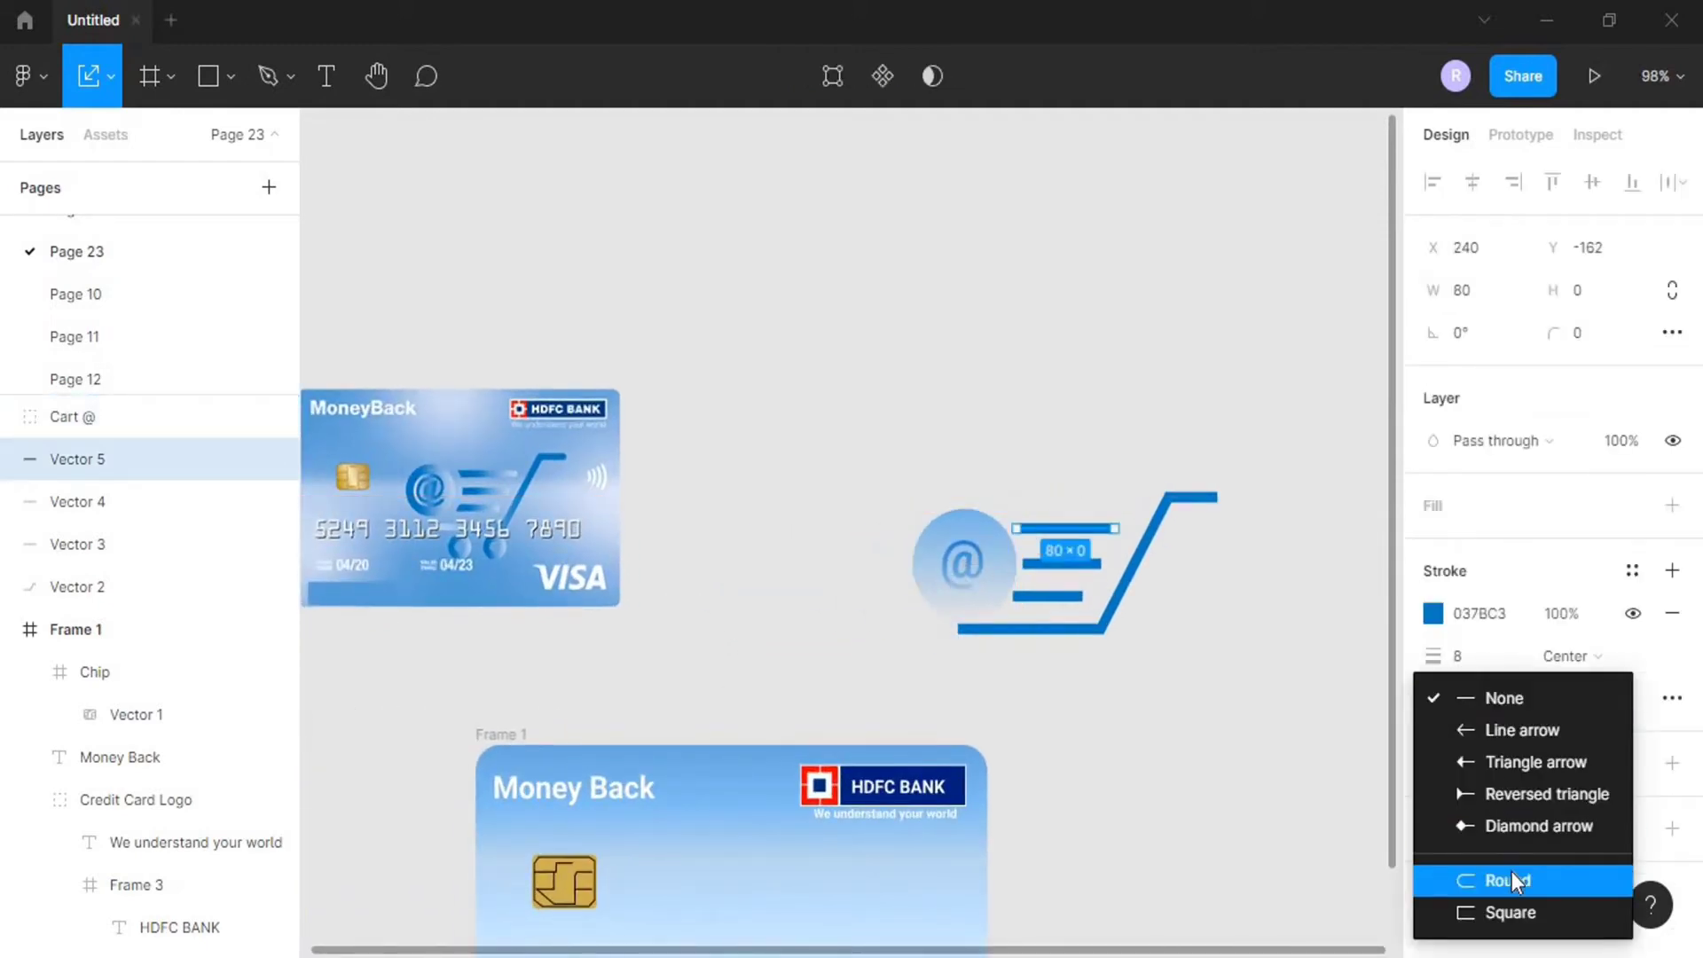
click(1516, 881)
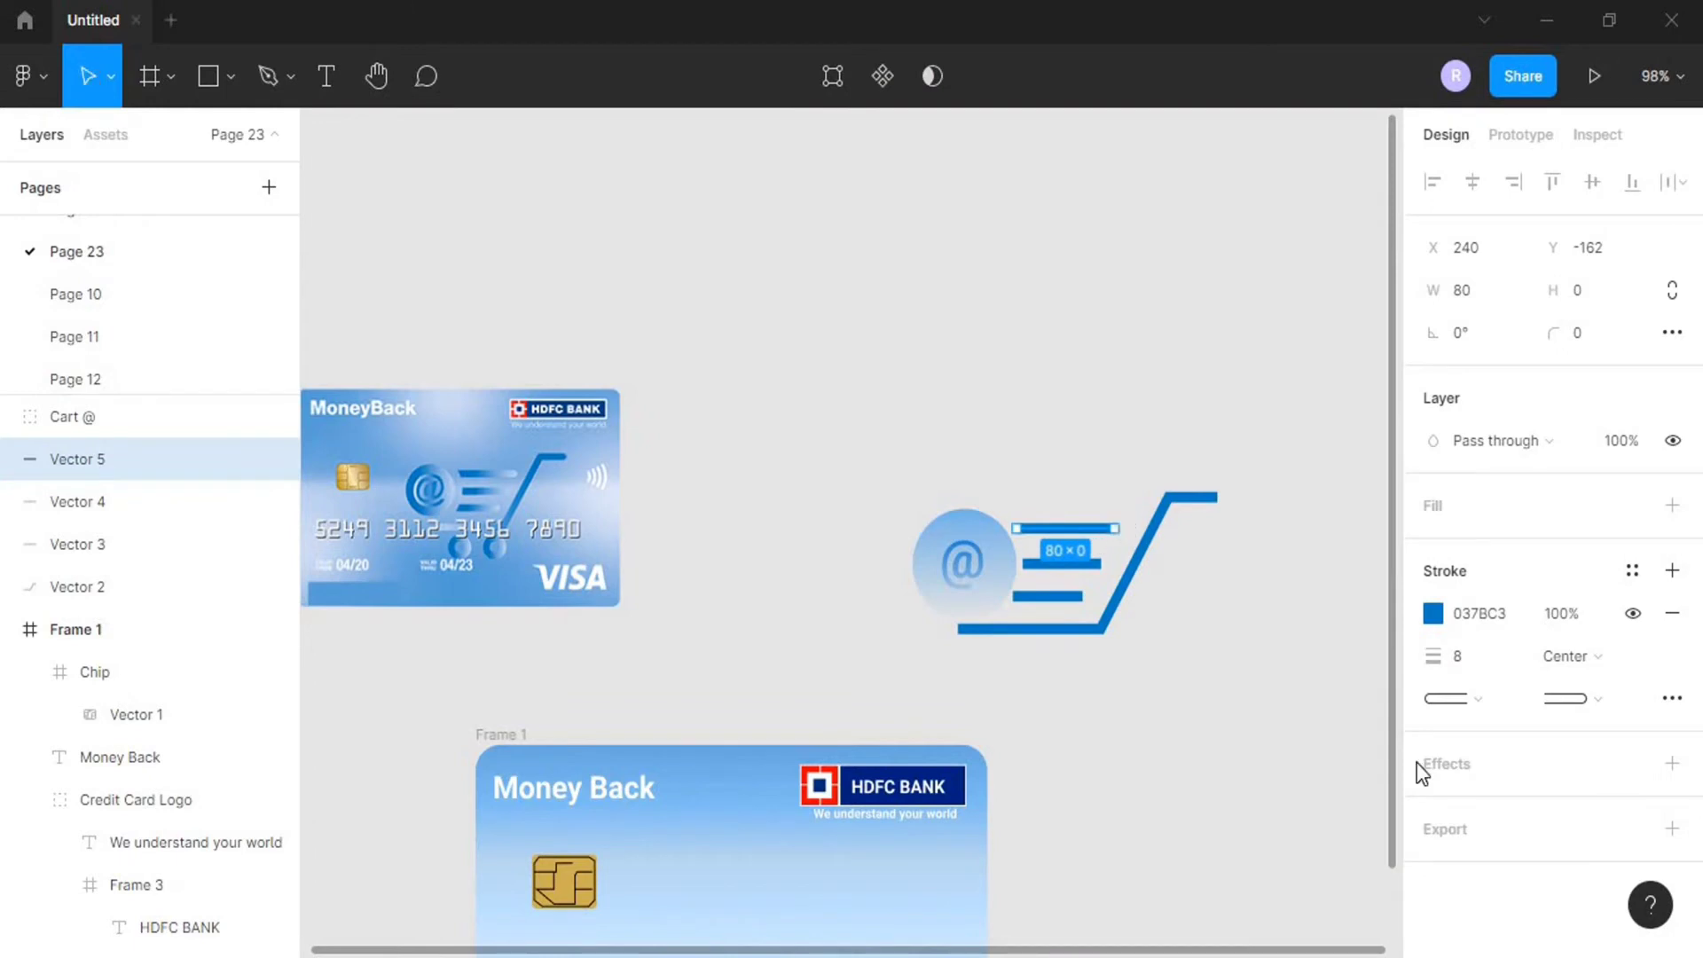
click(1572, 699)
click(1457, 519)
click(1011, 491)
Set the cart's middle bar to a Round start cap and a None end cap
click(1075, 565)
click(1490, 699)
click(1499, 878)
click(1119, 449)
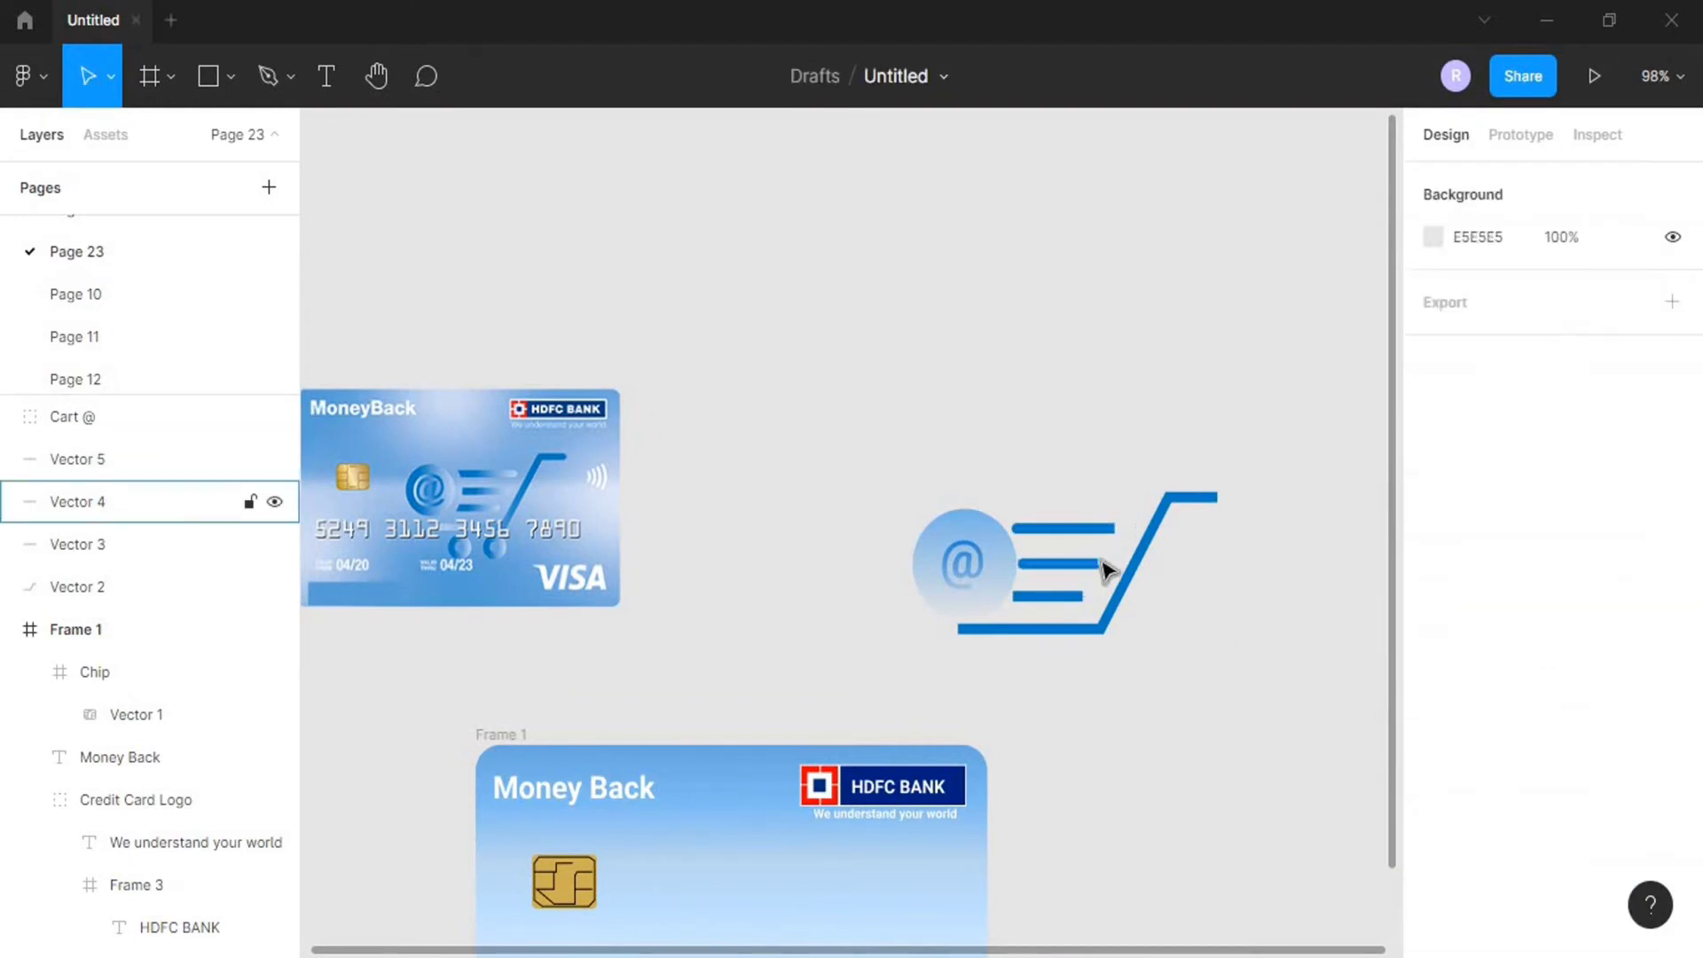
click(1101, 563)
click(1574, 699)
click(1490, 517)
Apply Round caps to both ends of the cart's third, shortest bar
click(1064, 596)
click(1457, 699)
click(1494, 879)
click(1596, 701)
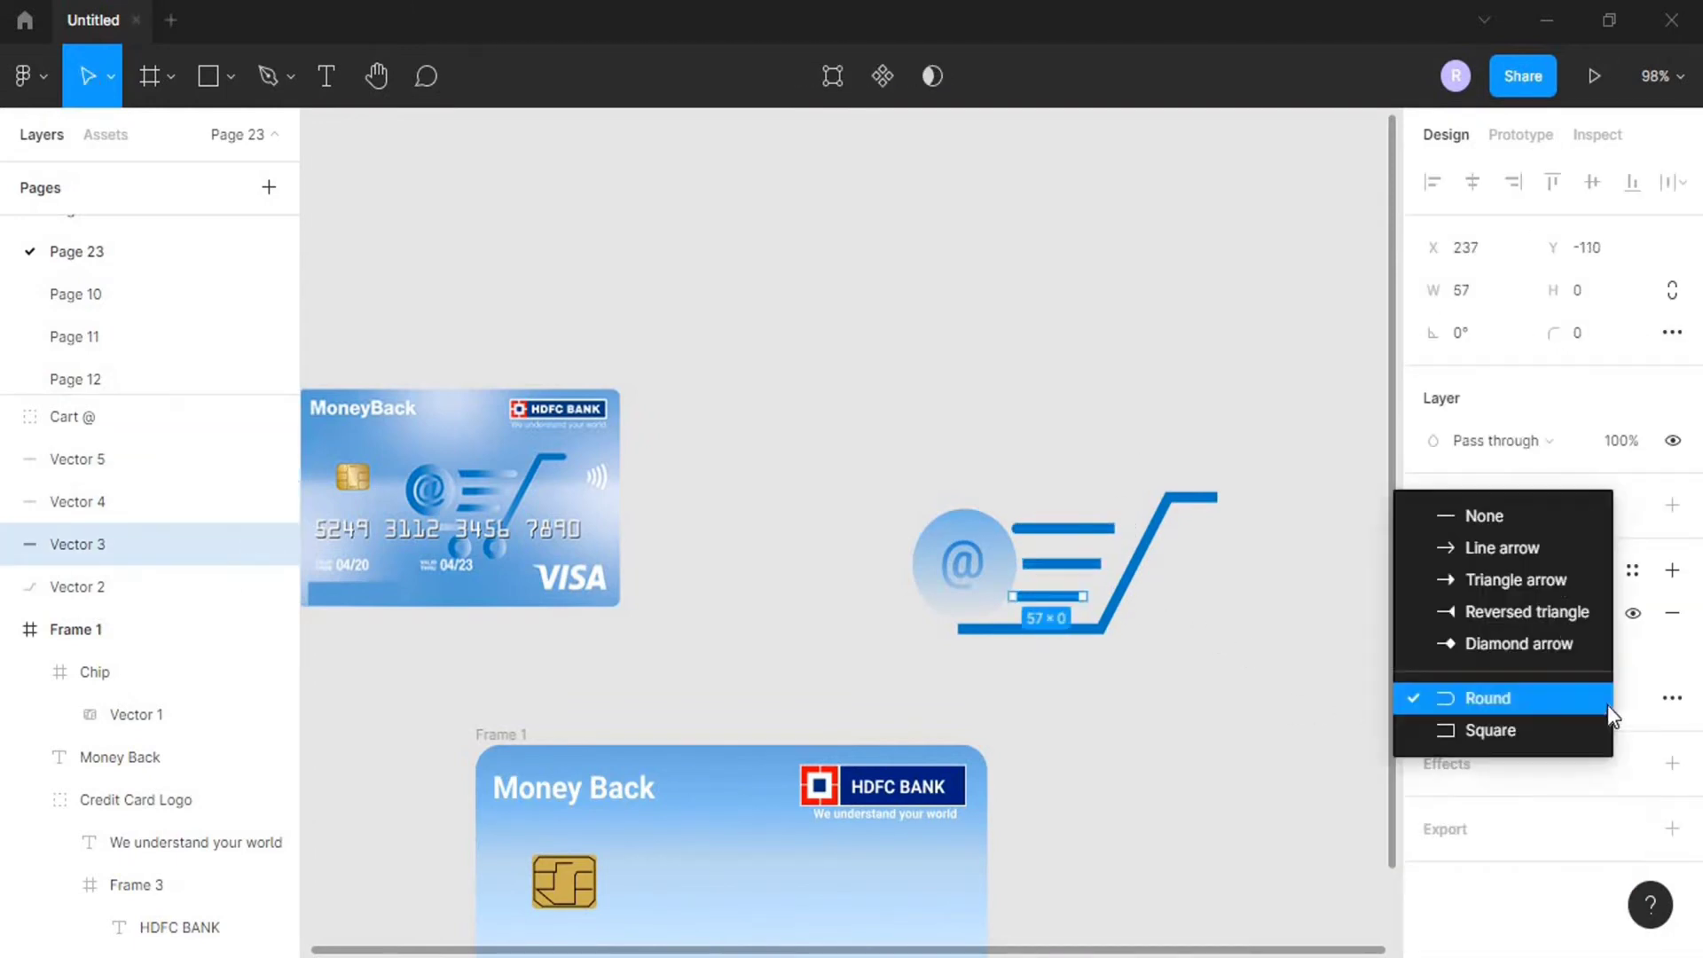
click(1607, 702)
click(1106, 354)
Group the @ emblem with all the cart lines and name the group Cart
scroll(893, 426, down, 1)
drag(893, 425, 1227, 631)
key(ctrl+g)
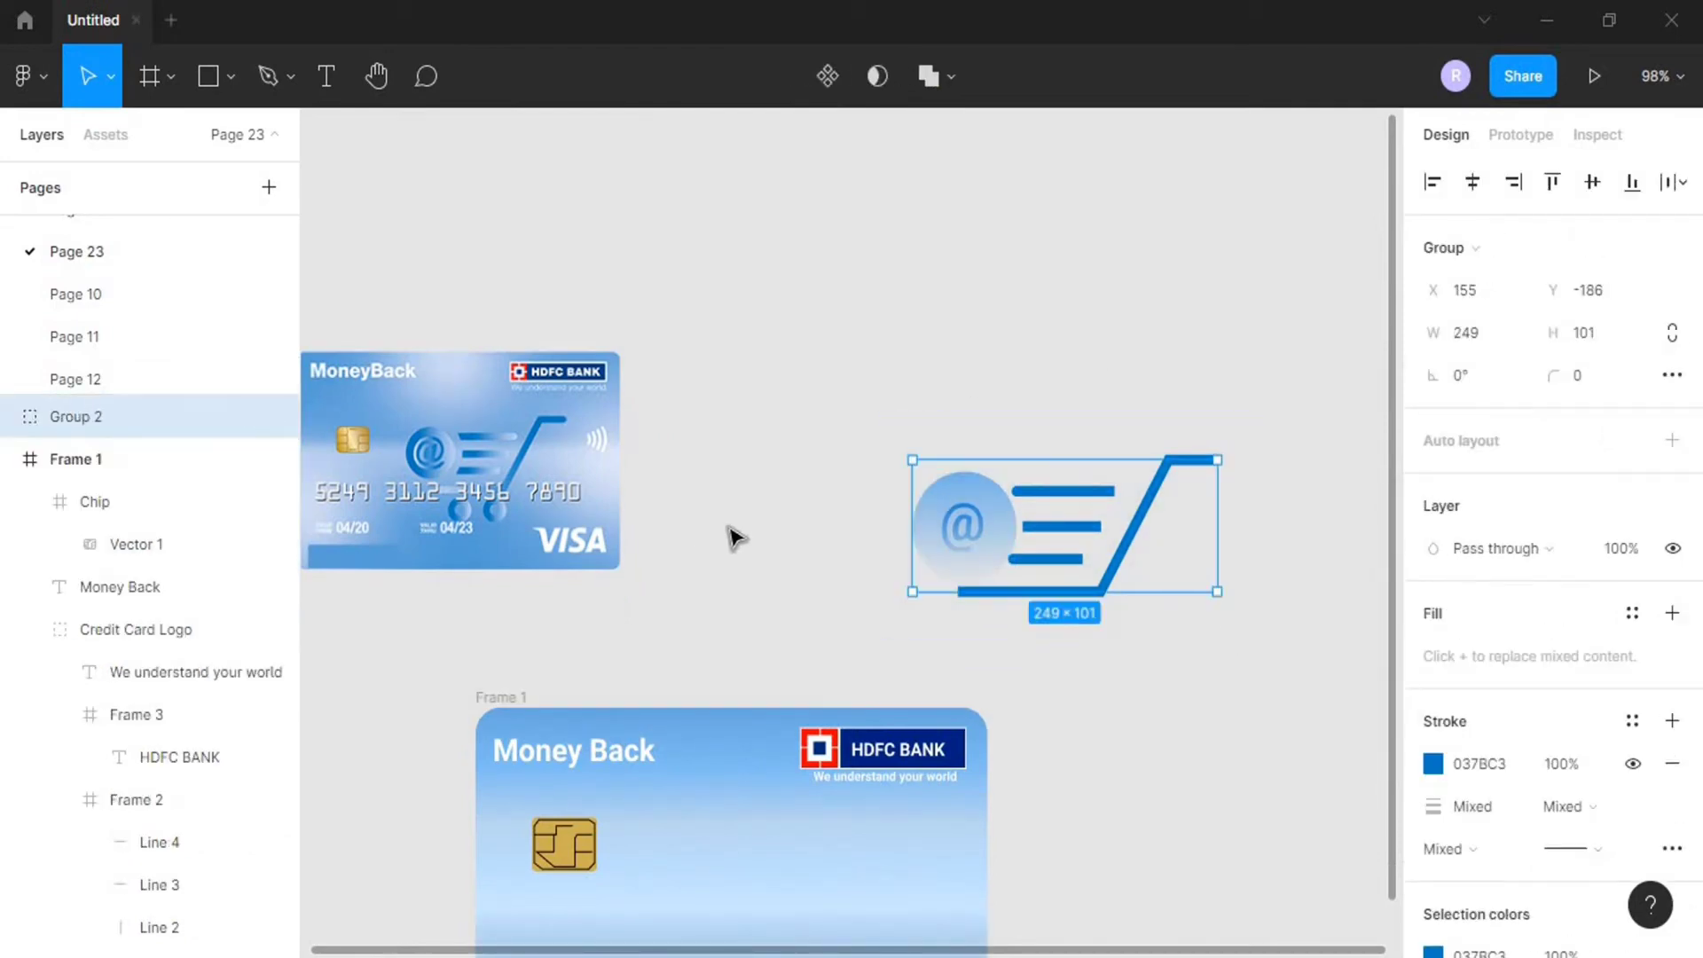
double_click(110, 420)
text(Cart)
key(Return)
Place the Cart group in the middle of the card and scale it down to about 179 × 73
scroll(1077, 497, down, 1)
drag(1112, 436, 811, 767)
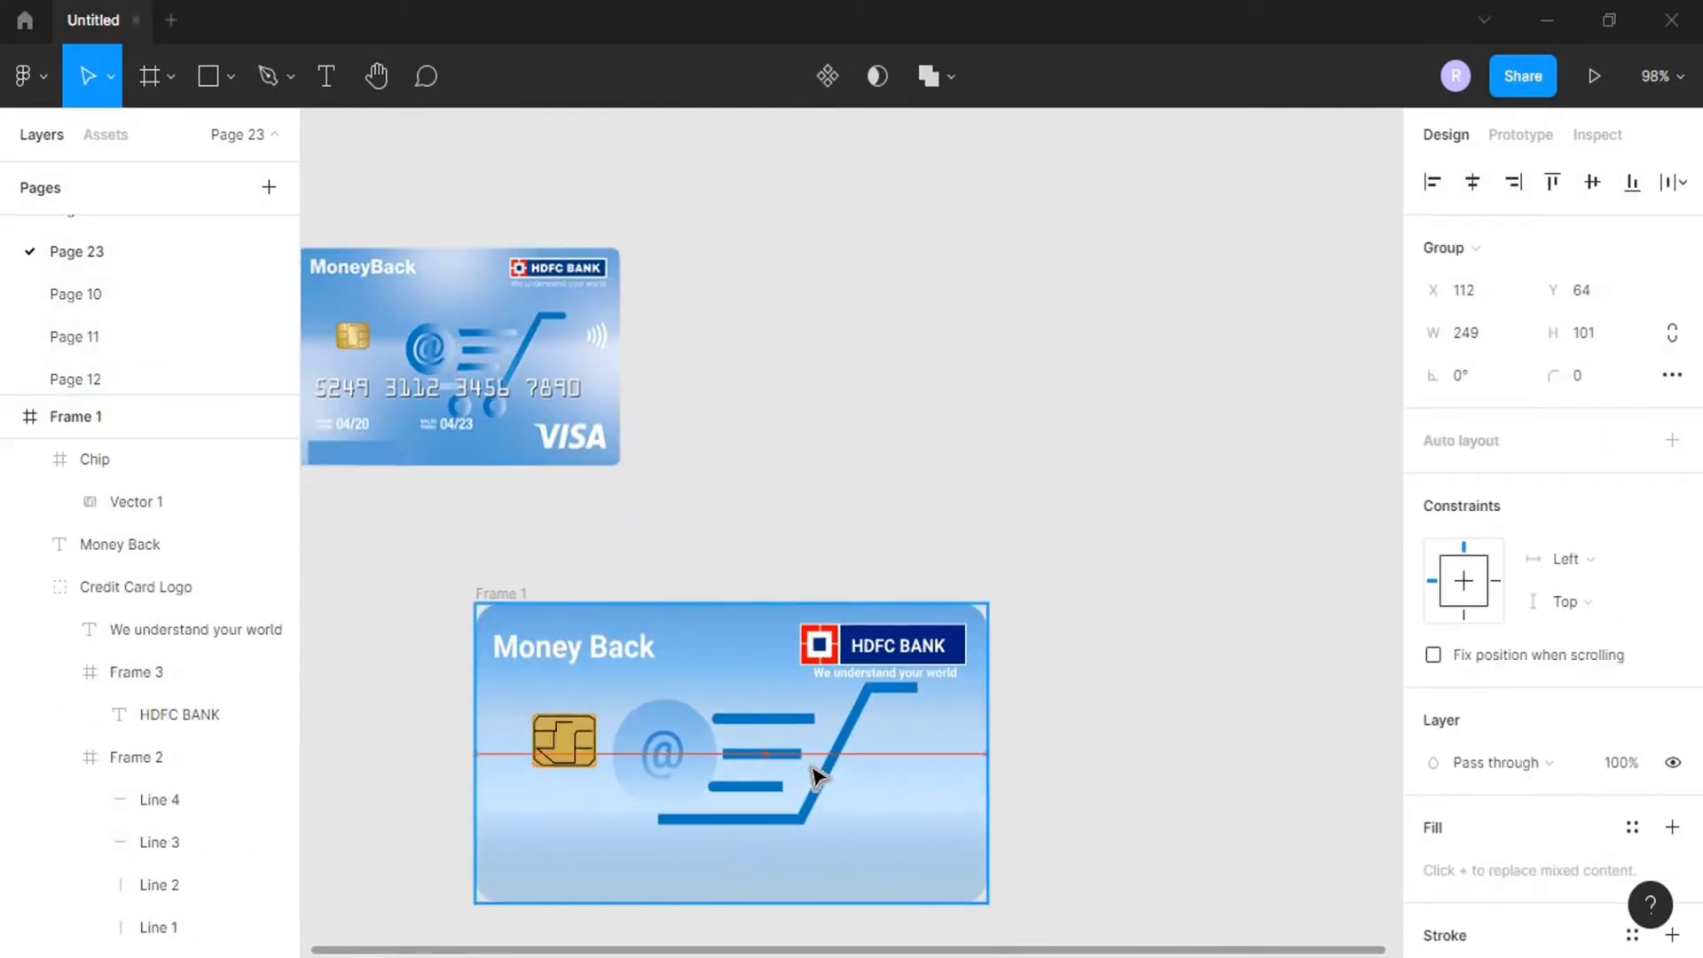
key(k)
drag(922, 809, 854, 771)
drag(796, 746, 810, 752)
scroll(885, 728, down, 1)
click(674, 762)
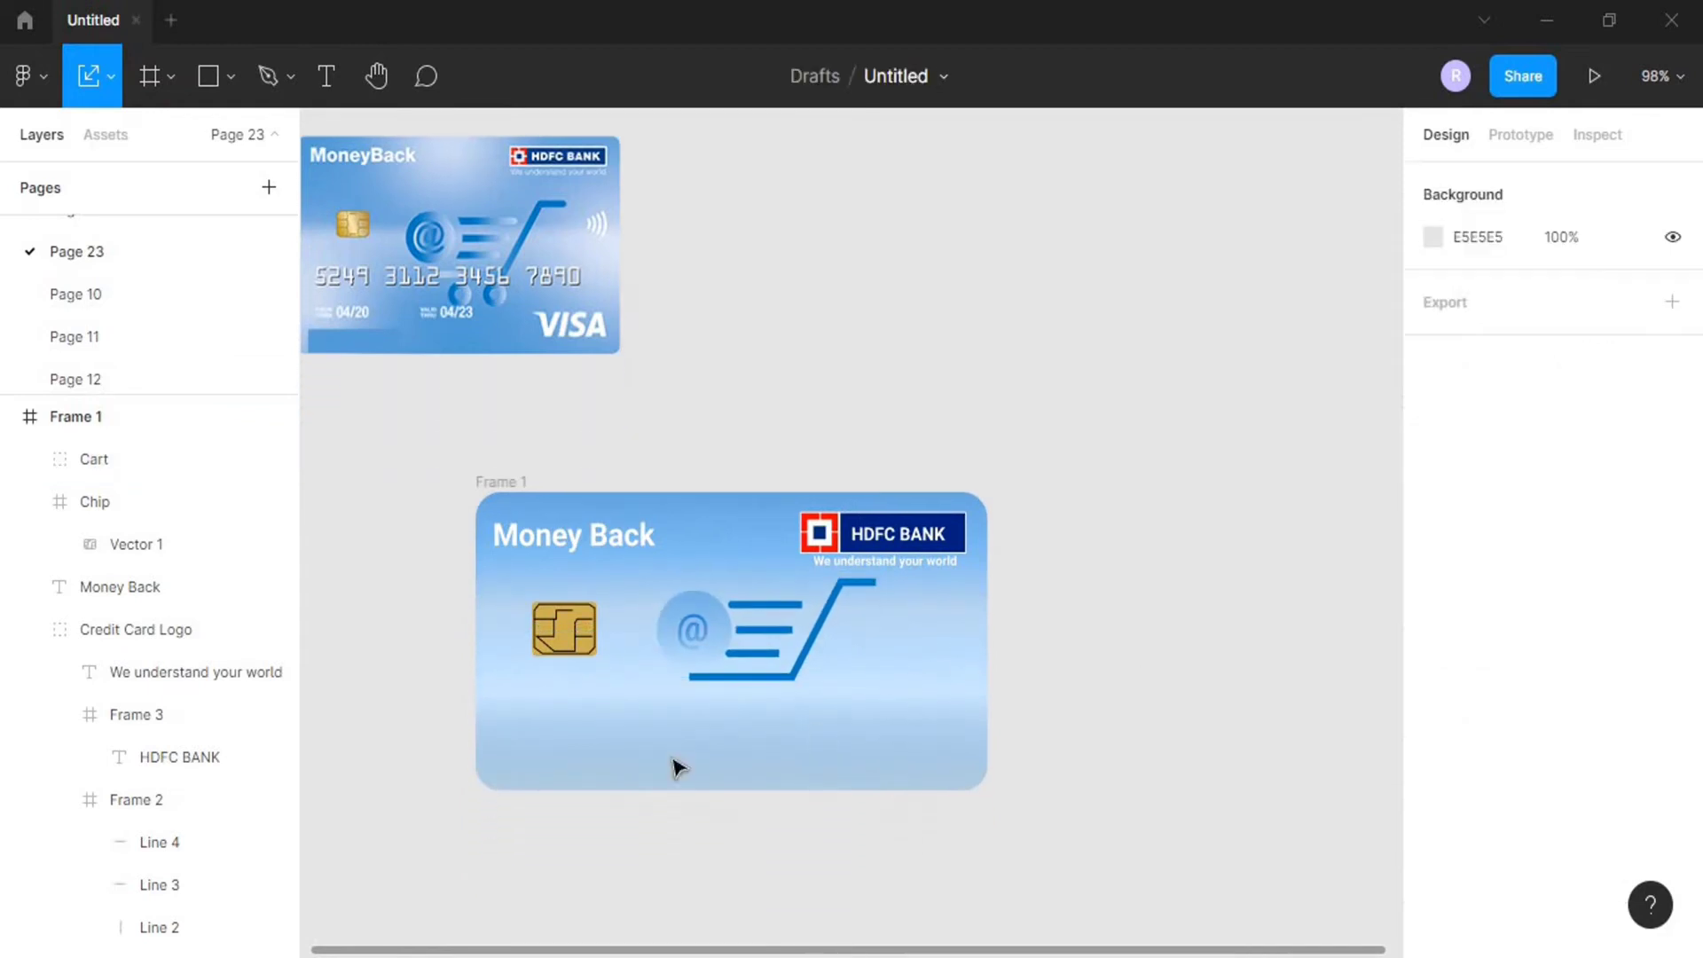
Add a 30 × 30 circle below the cart and duplicate it alongside to form two wheels
key(o)
click(714, 696)
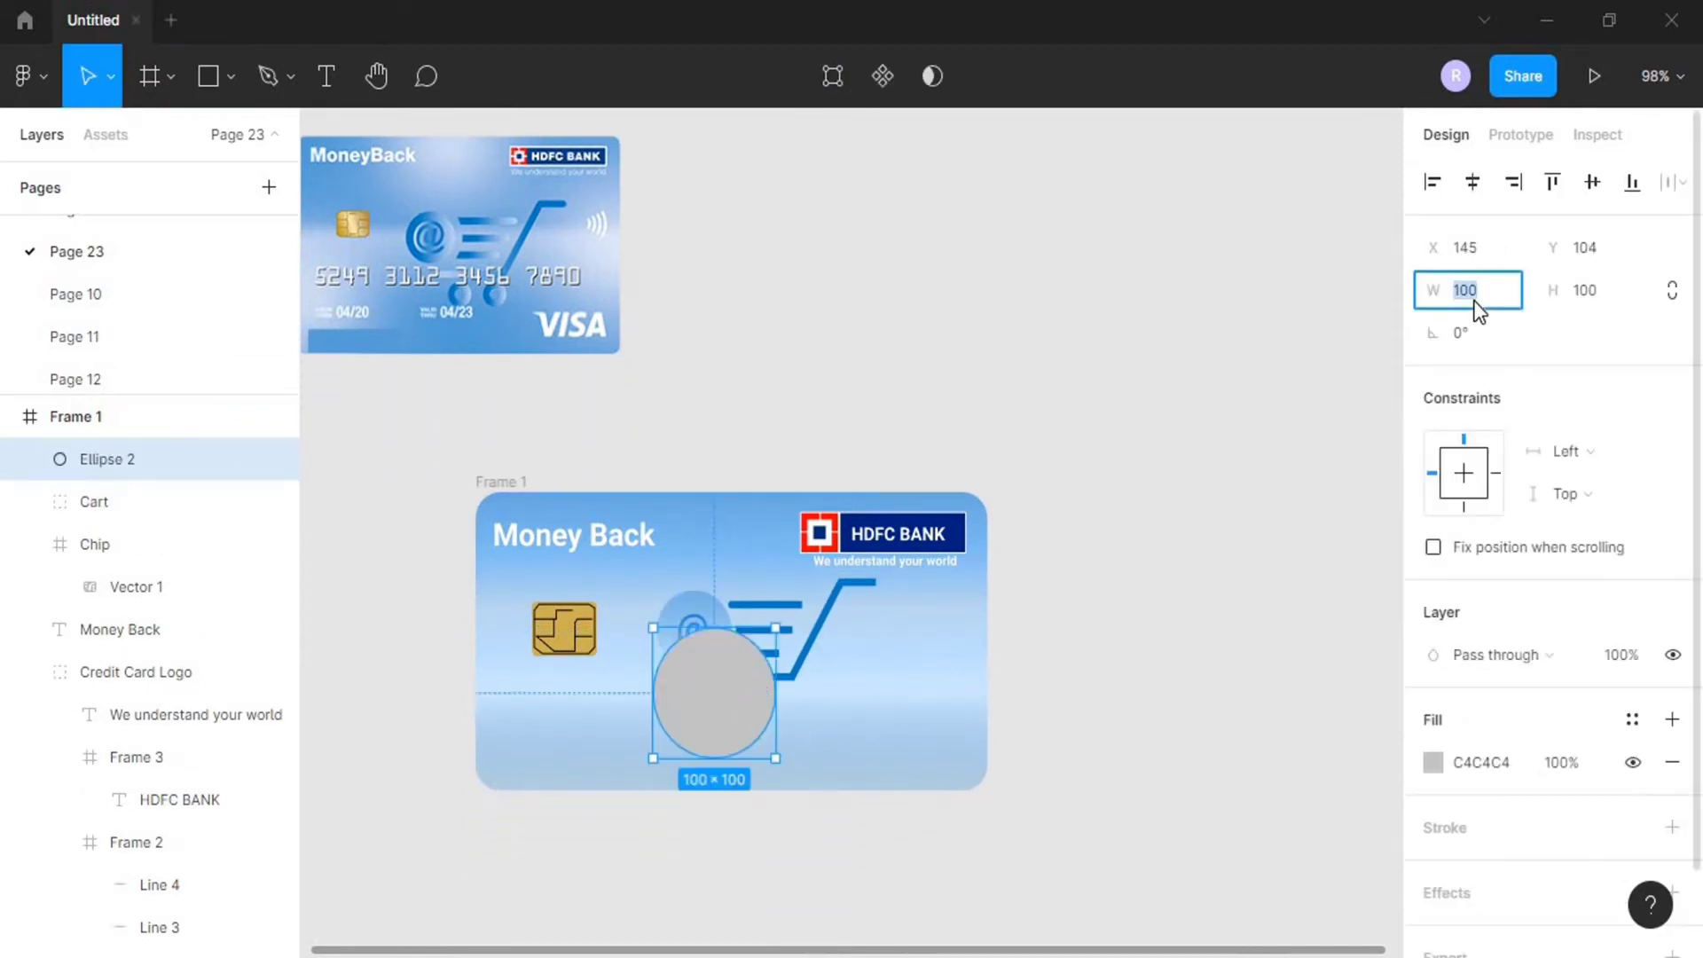
text(30)
key(Return)
drag(676, 656, 1020, 715)
scroll(715, 711, up, 5)
scroll(1020, 715, down, 5)
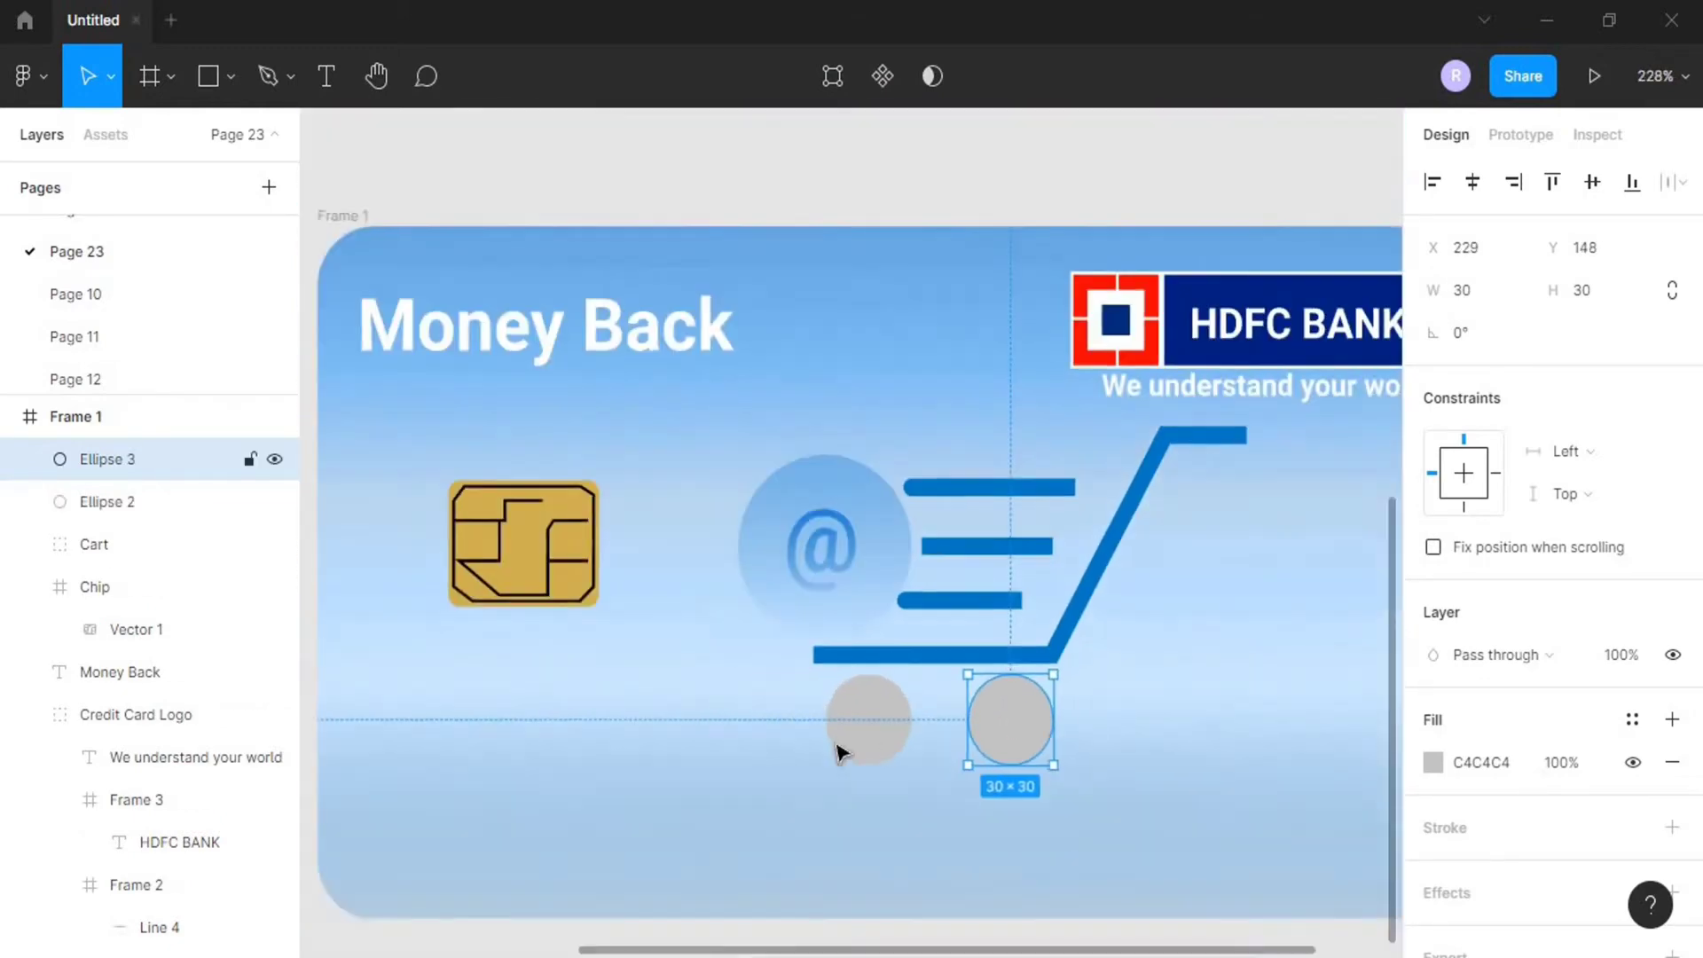
Add a drop shadow with a Y offset of 8 to the Cart @ group
scroll(483, 399, up, 5)
scroll(494, 399, down, 3)
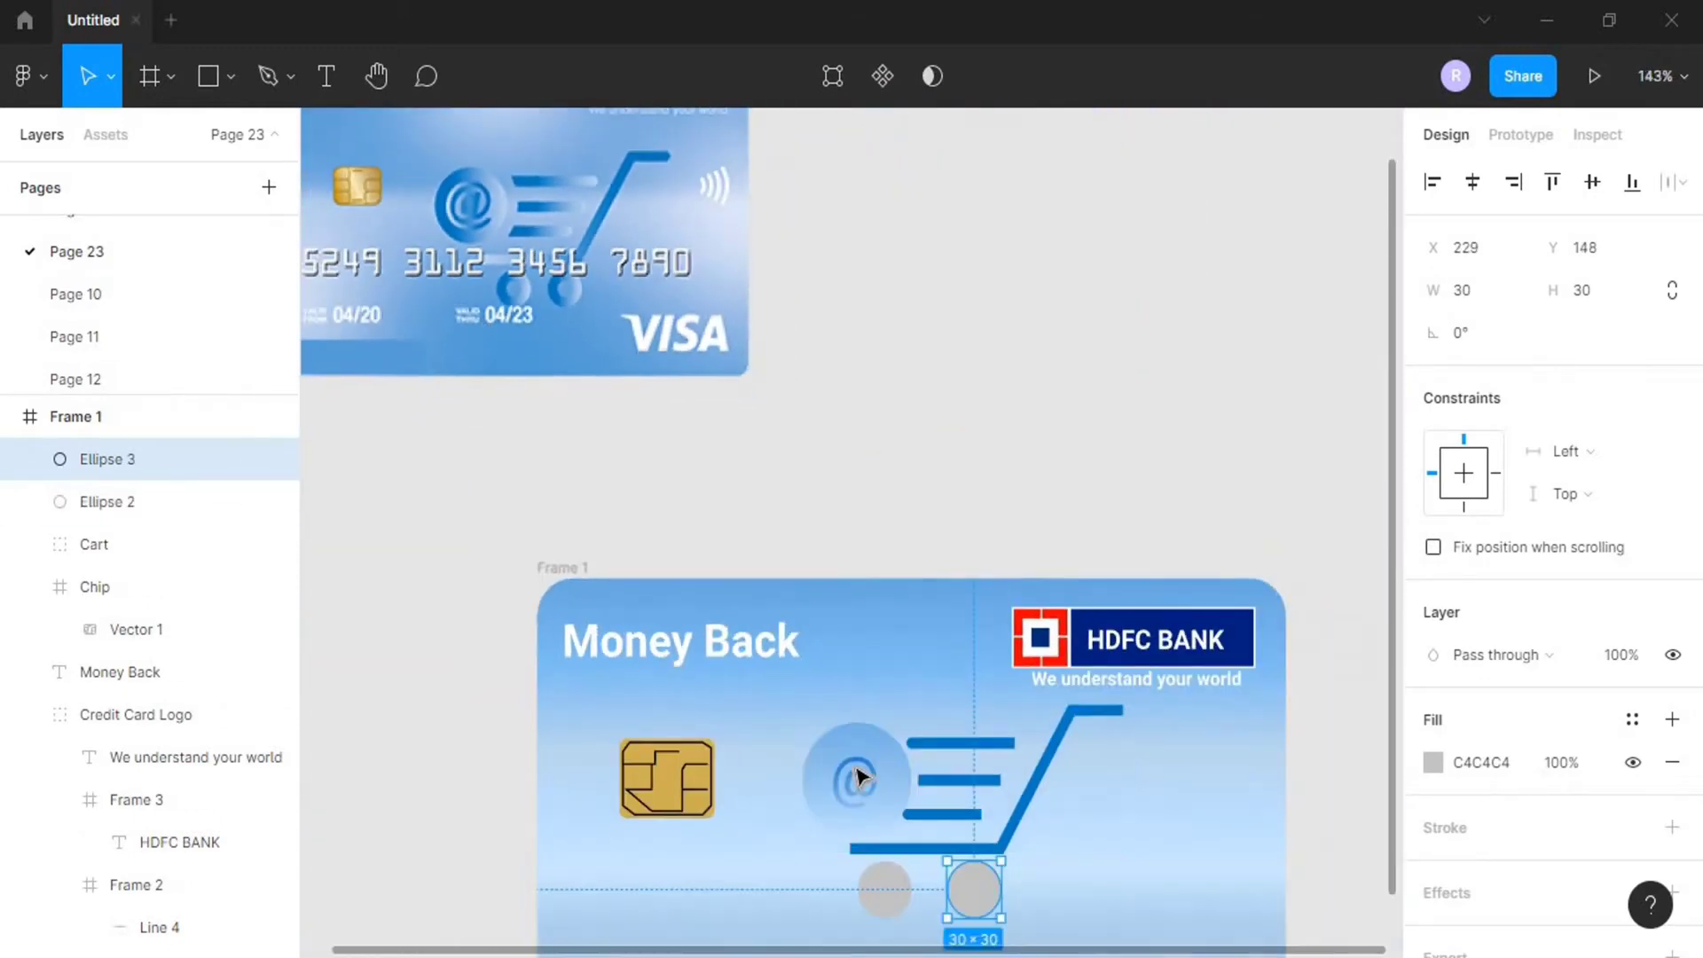
double_click(857, 776)
scroll(1578, 808, down, 4)
click(1578, 809)
click(1432, 838)
click(1331, 758)
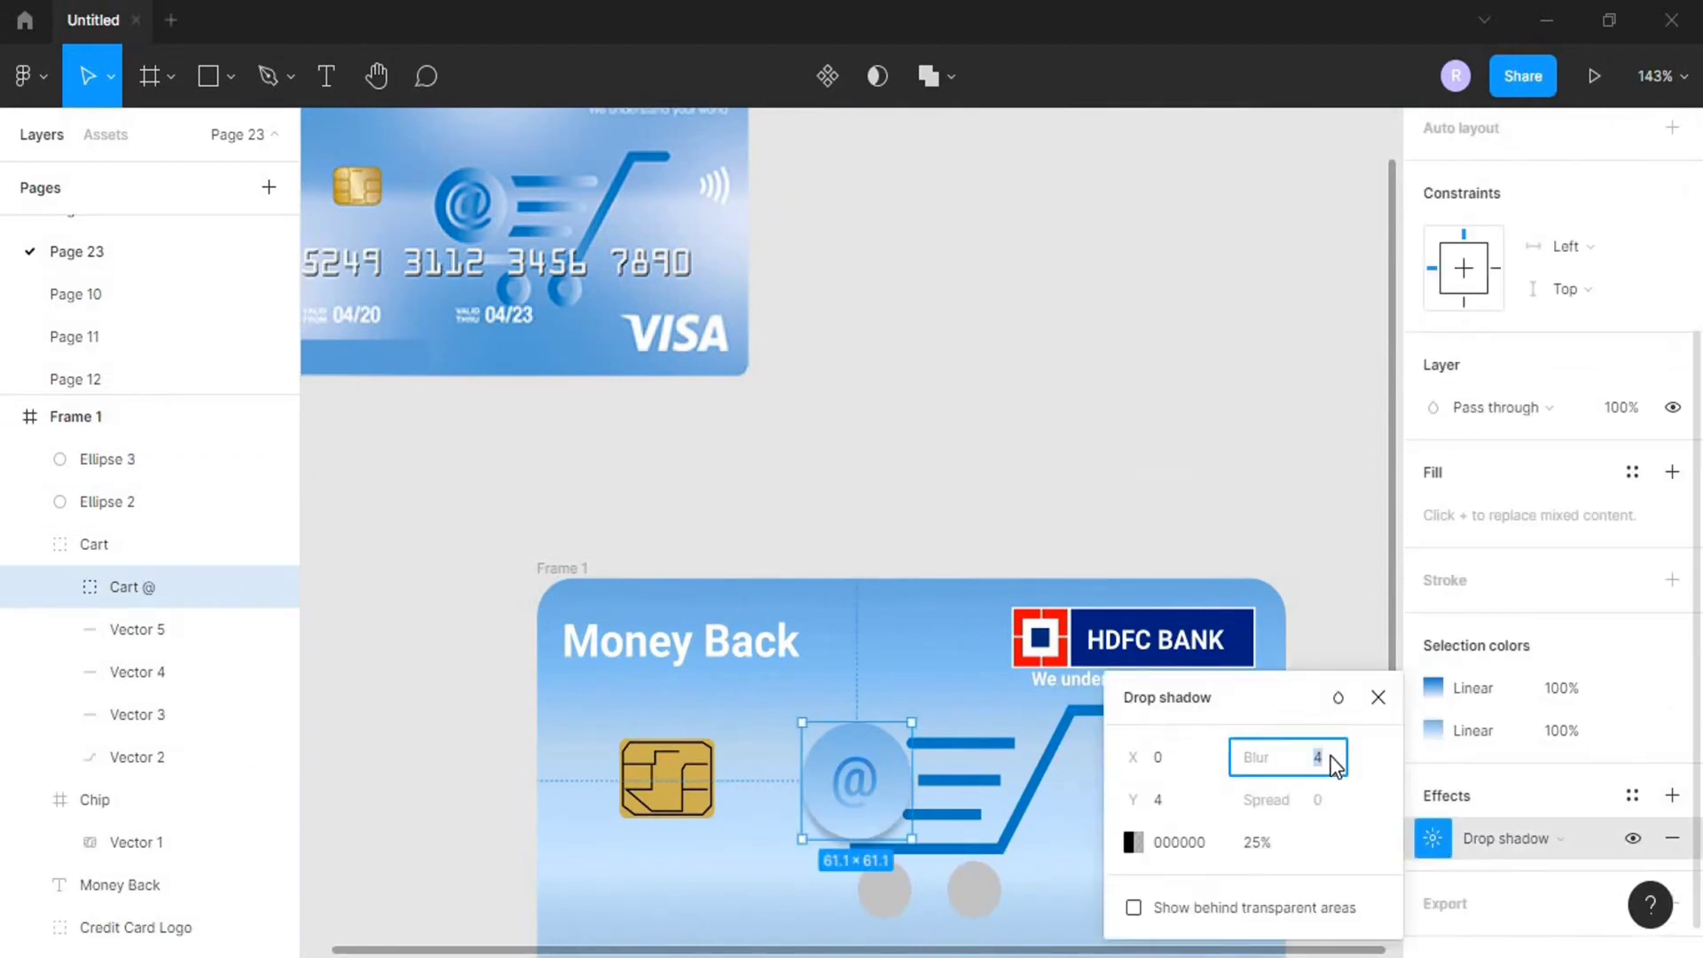
click(1185, 800)
text(8)
key(Return)
click(1182, 401)
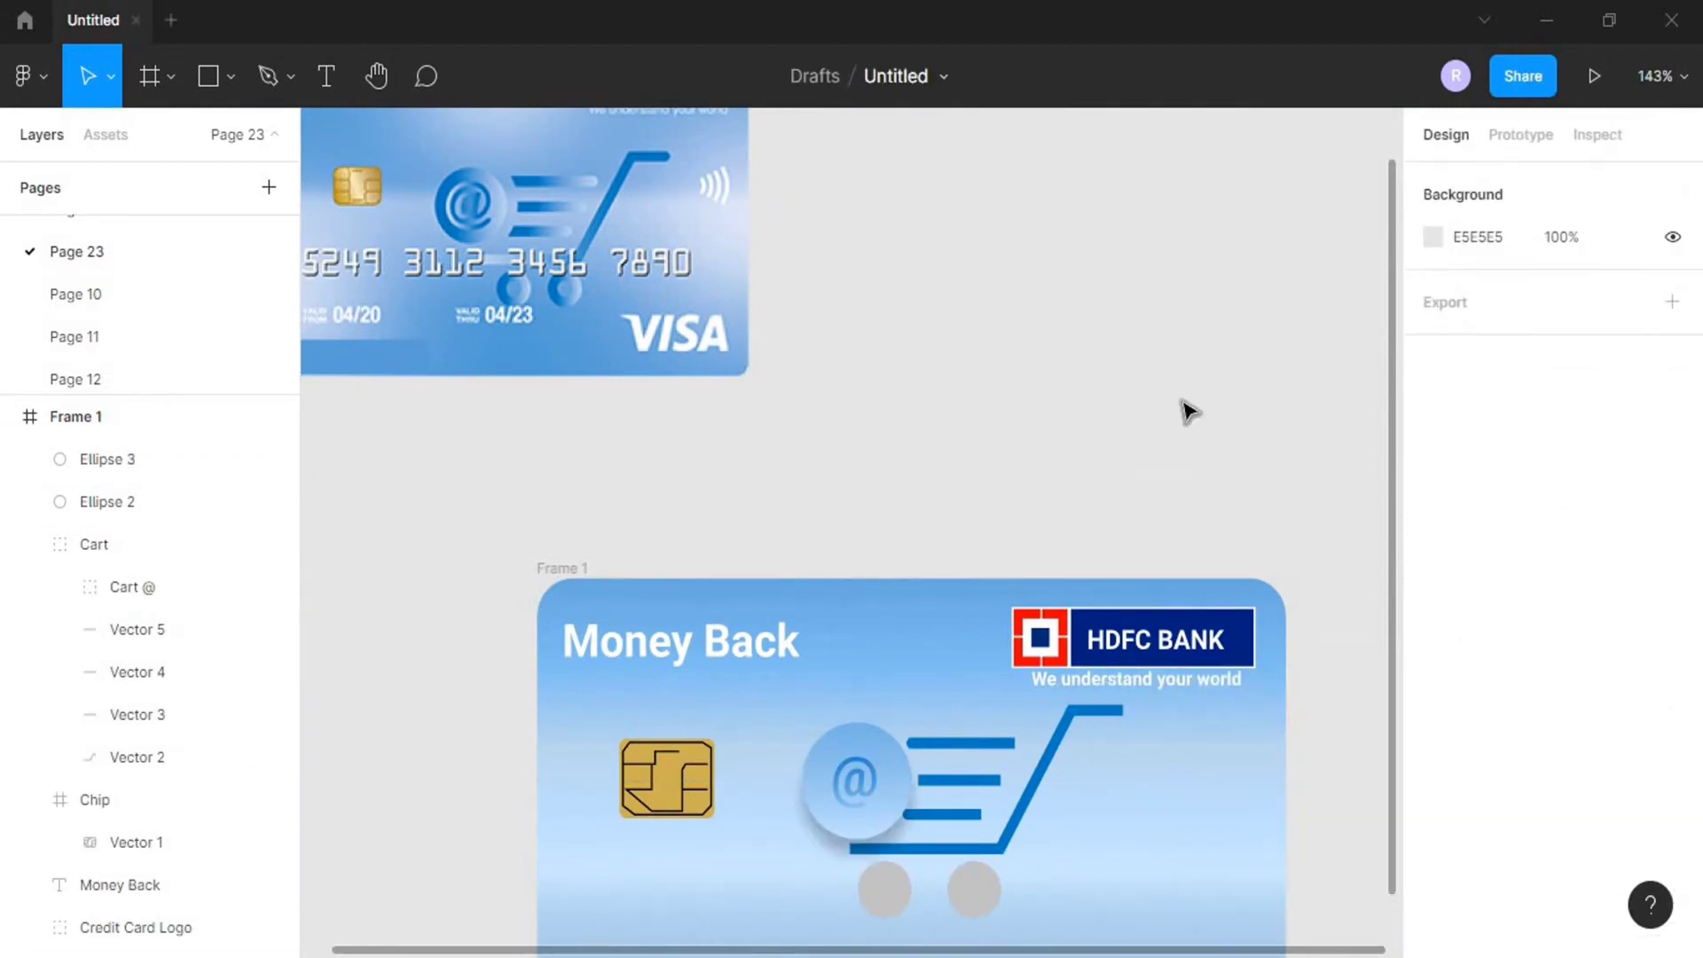
Apply Round end caps to the lines of the whole Cart group
scroll(1174, 444, down, 1)
click(1119, 680)
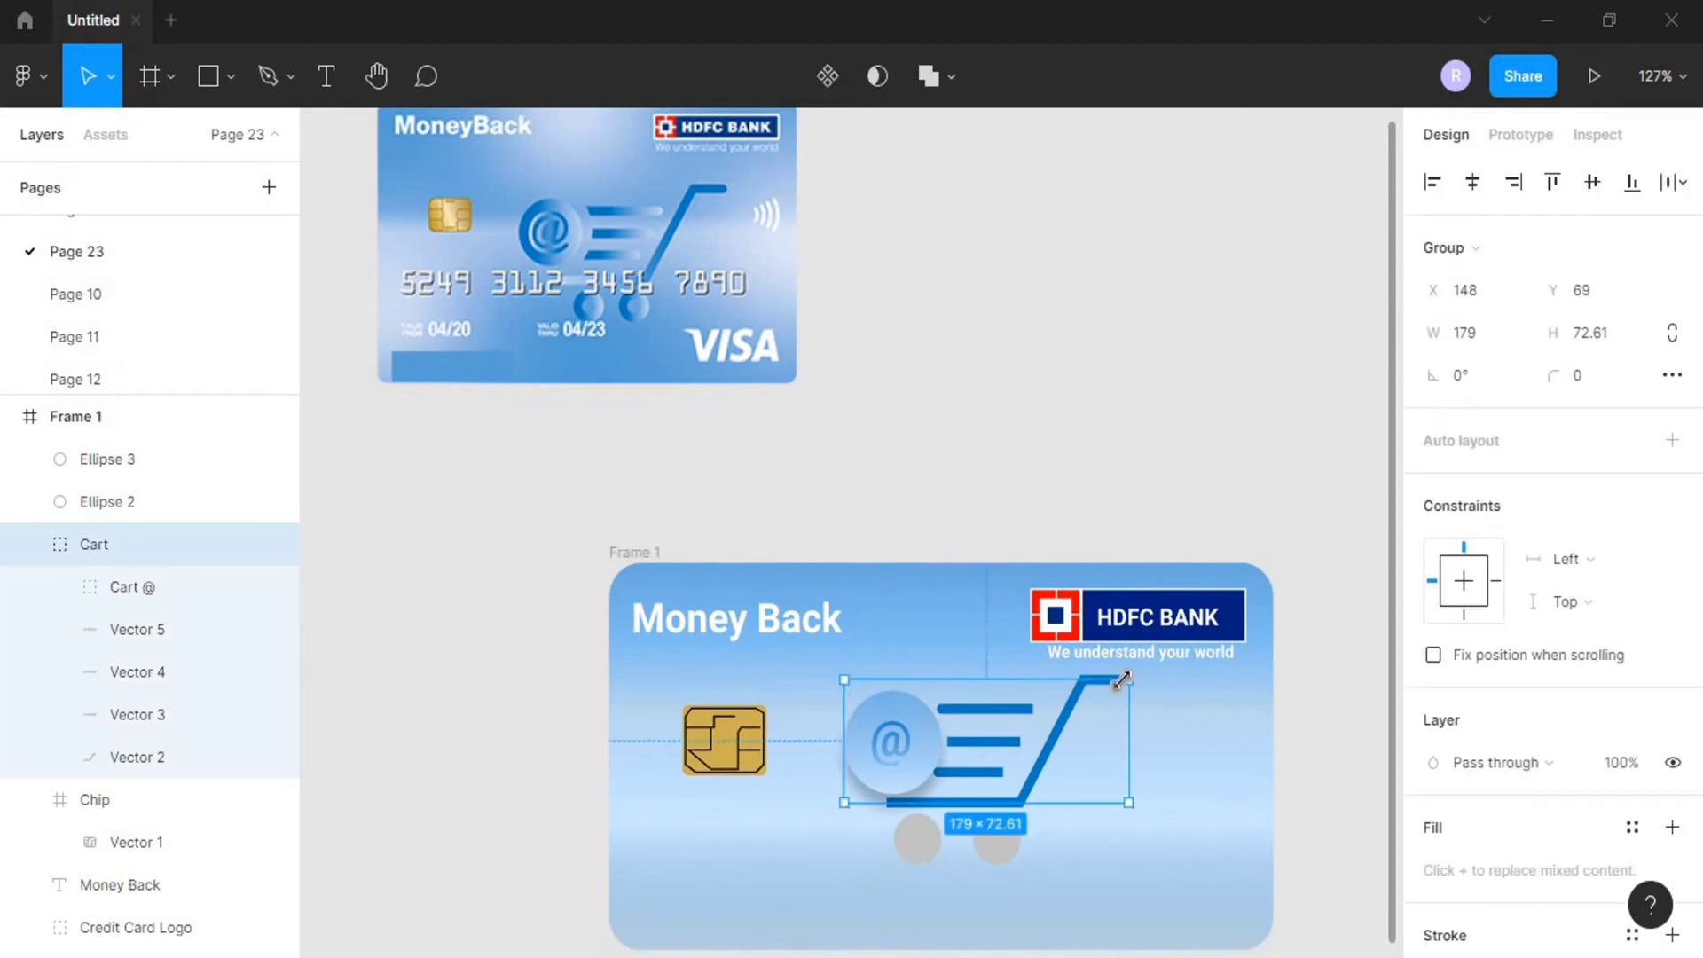
click(898, 479)
scroll(1118, 677, up, 5)
click(1171, 690)
scroll(1524, 725, down, 6)
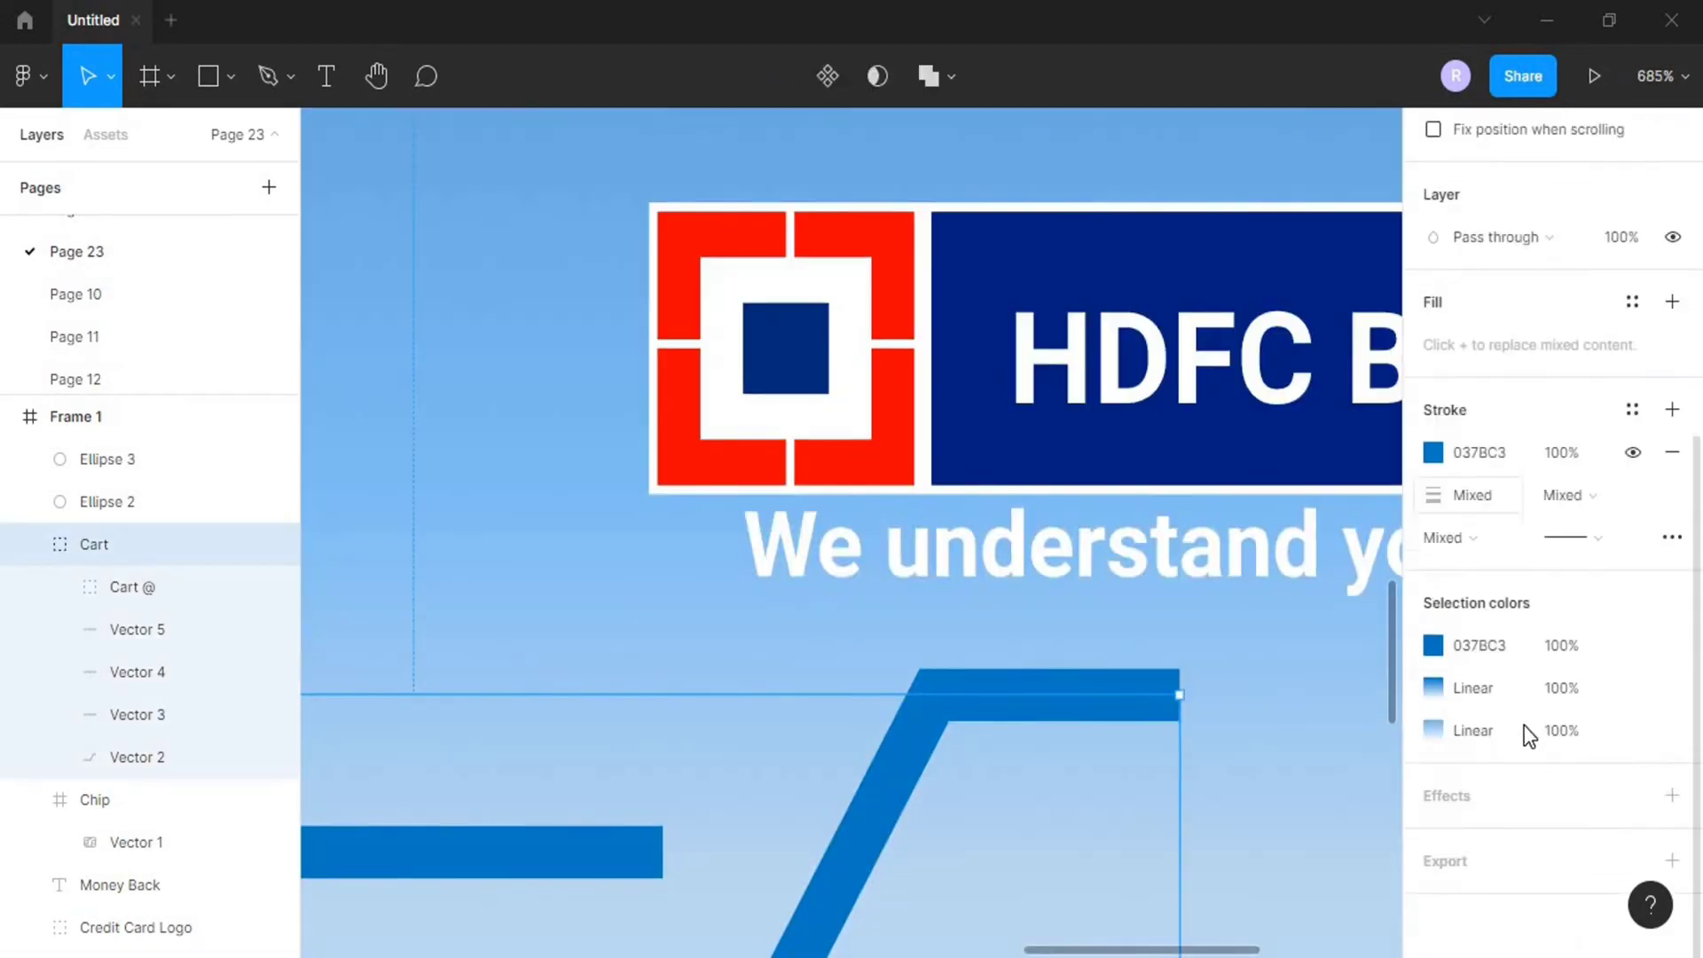
click(1586, 547)
click(1500, 719)
scroll(1224, 335, down, 4)
click(1121, 779)
Reduce the Y offset of the Cart @ group's drop shadow
scroll(1088, 722, down, 4)
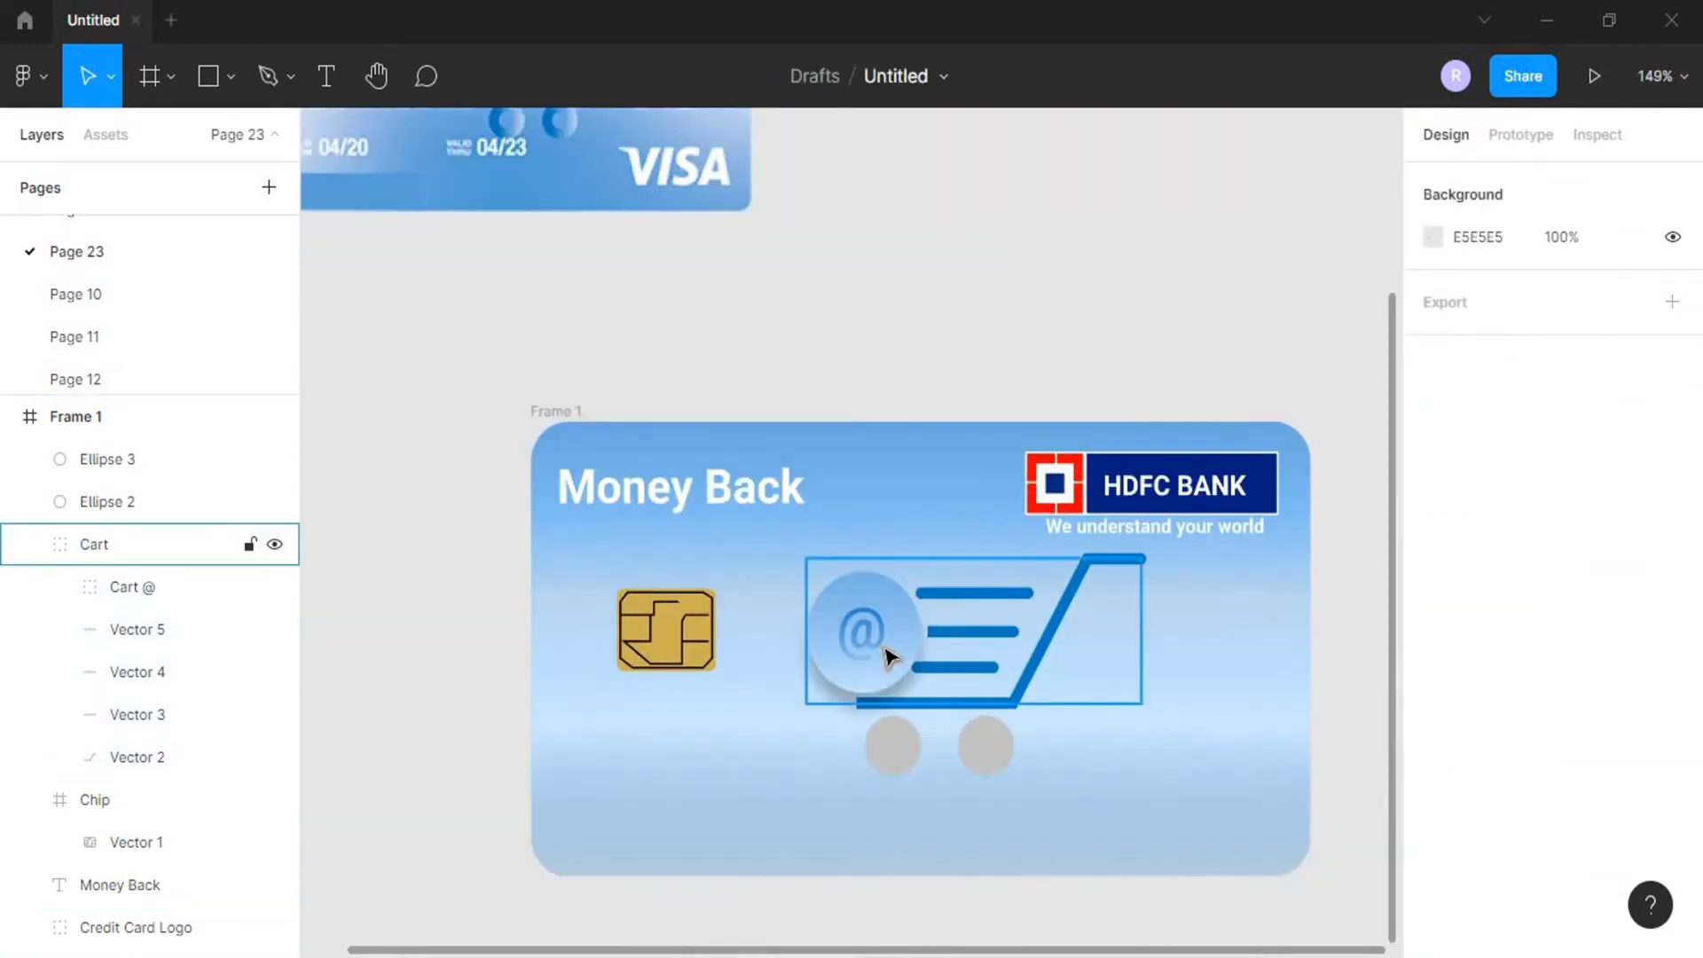
double_click(889, 652)
click(1432, 796)
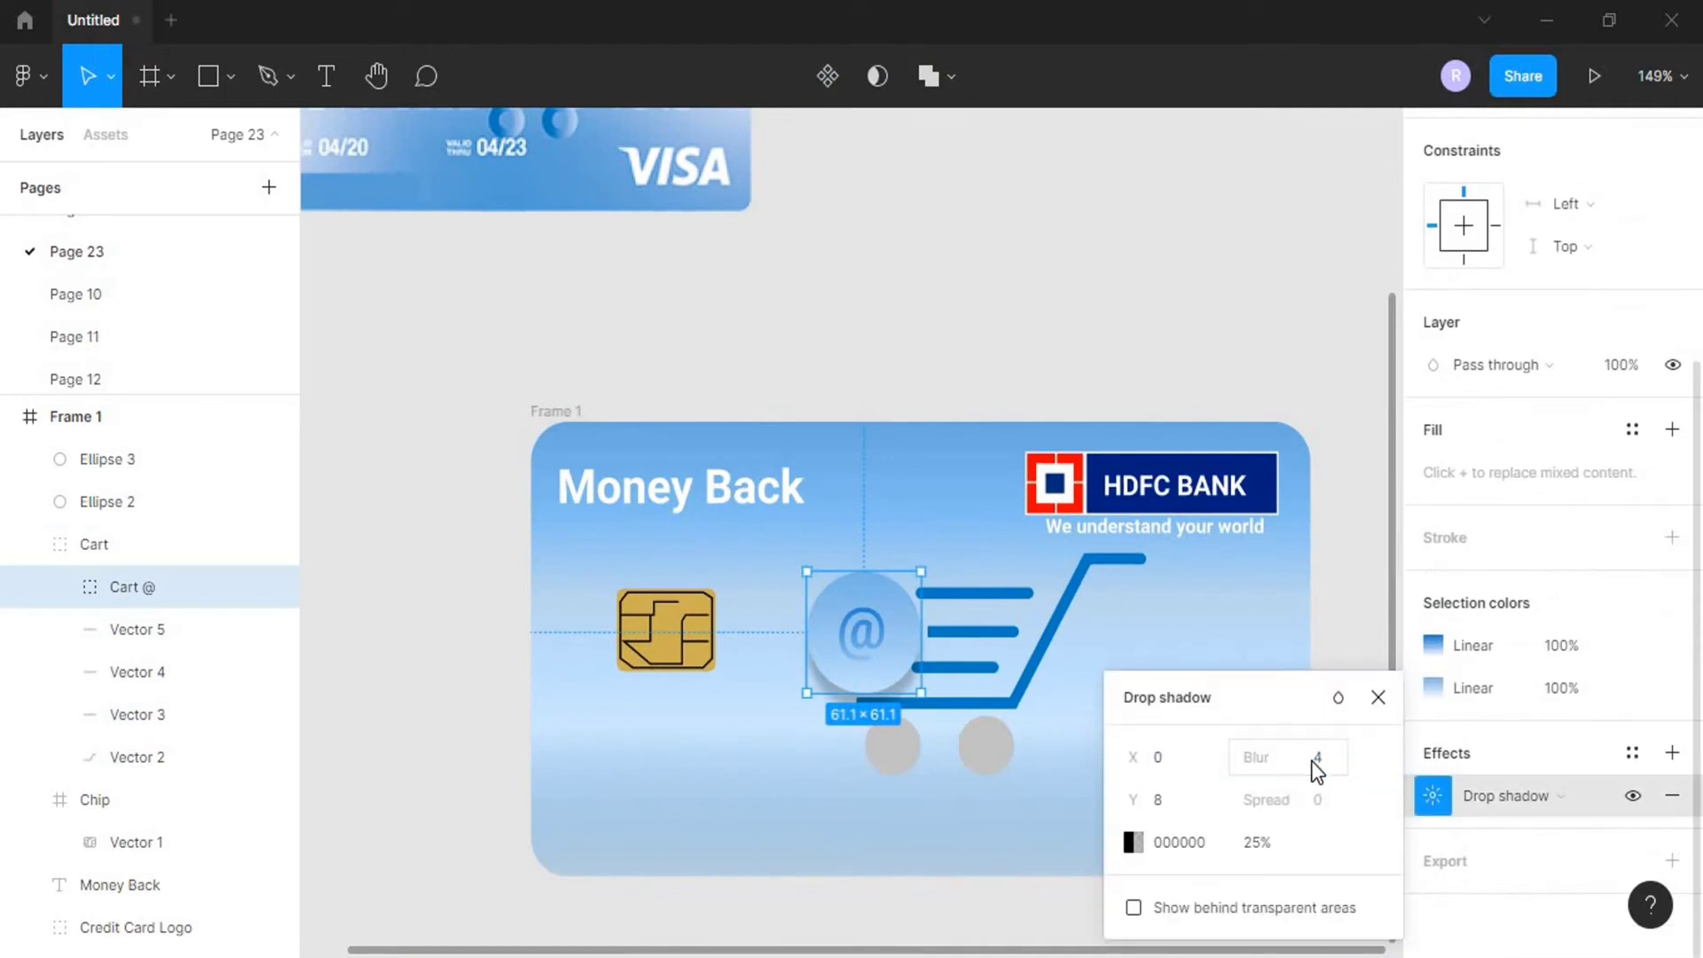
click(1176, 801)
click(1159, 349)
scroll(1160, 350, down, 4)
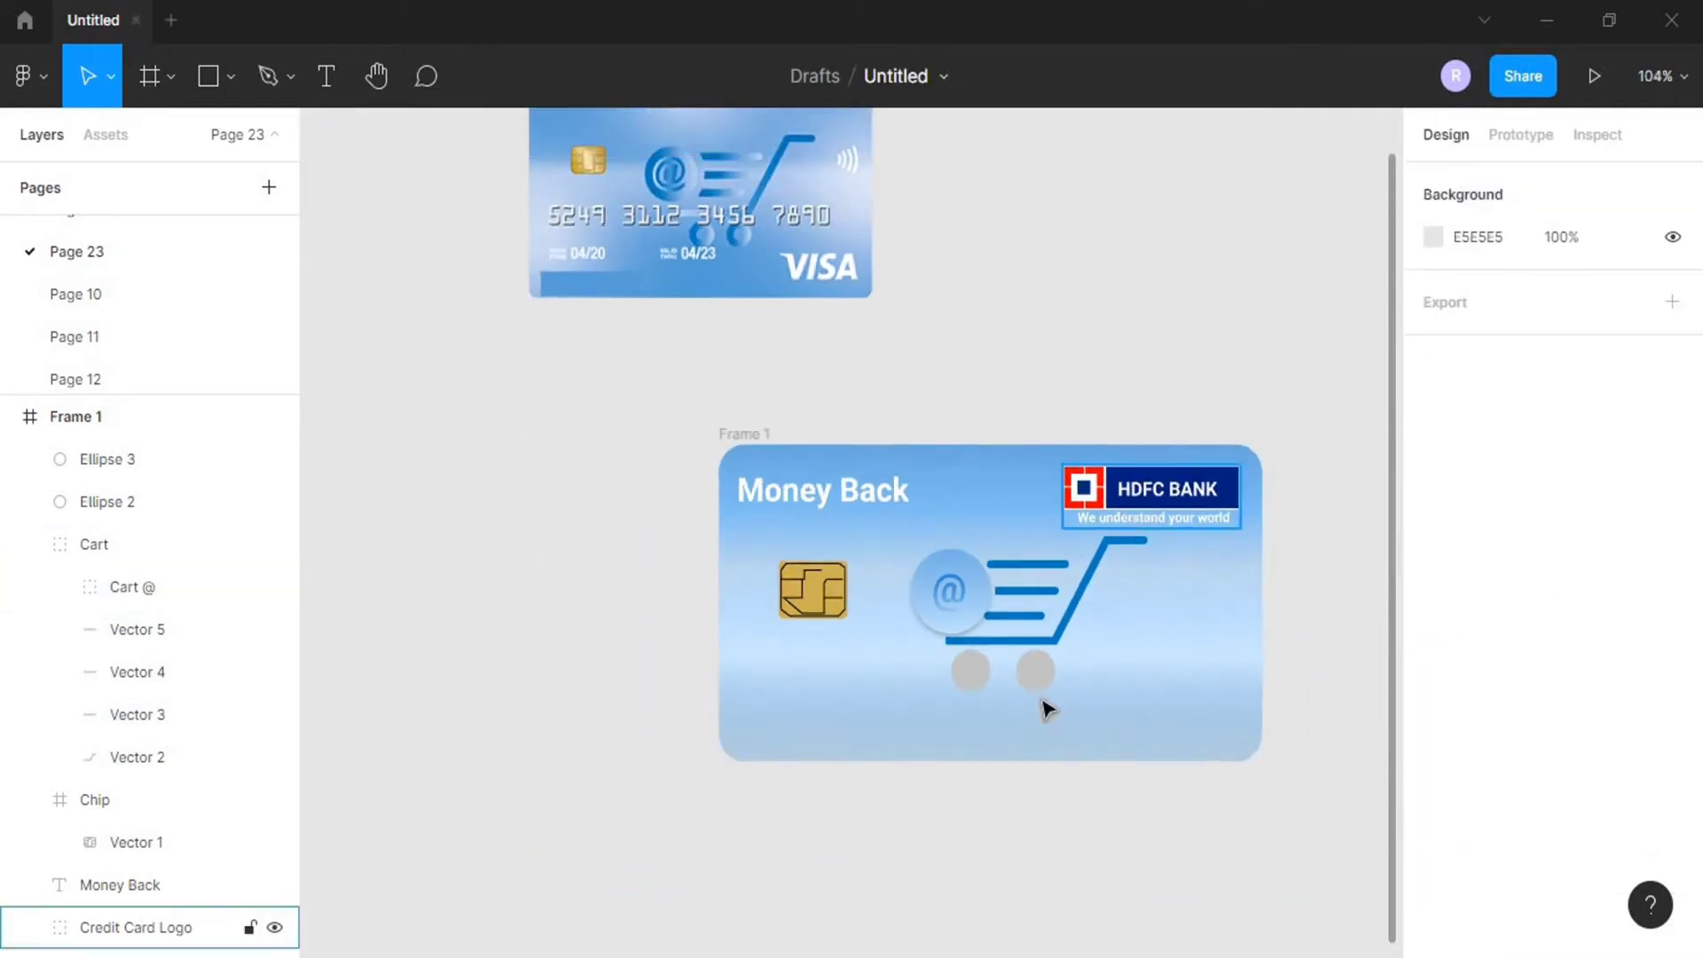
Duplicate a wheel circle, resize the copy to 15 × 15 and place one at the centre of each wheel
click(1038, 690)
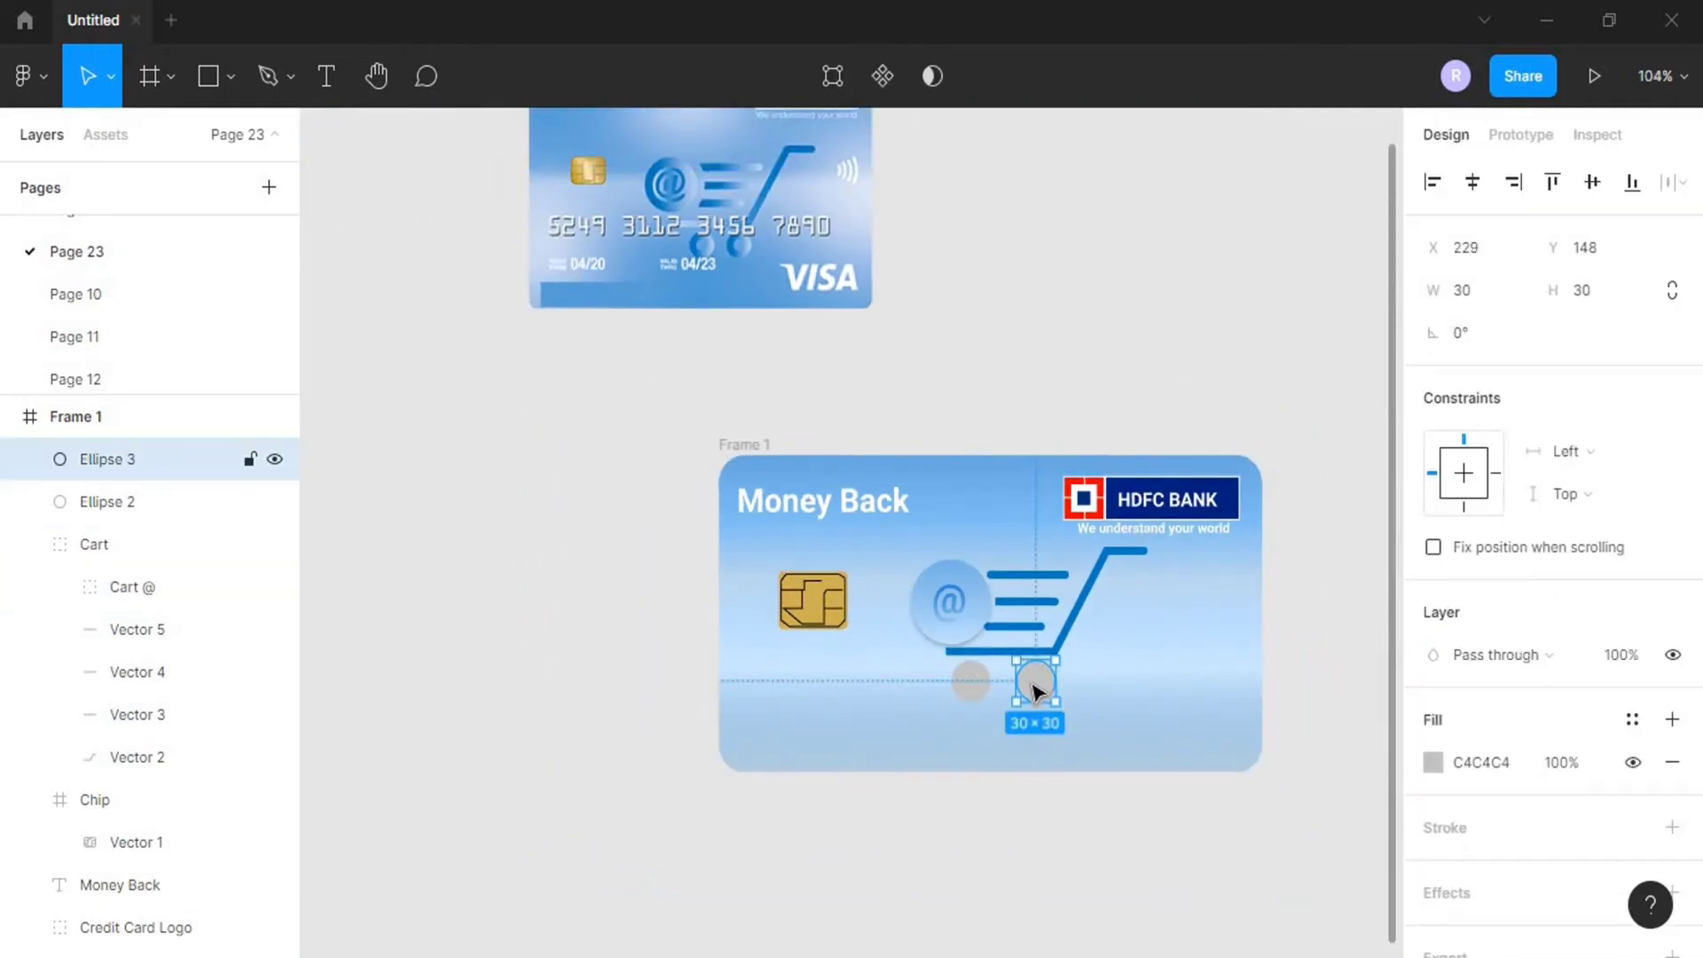
alt+drag(1033, 684, 815, 707)
click(1480, 288)
text(15)
key(Tab)
text(15)
key(Return)
scroll(1116, 664, up, 4)
scroll(816, 707, down, 3)
Add a drop shadow to both 15 × 15 inner wheel circles
shift+click(890, 704)
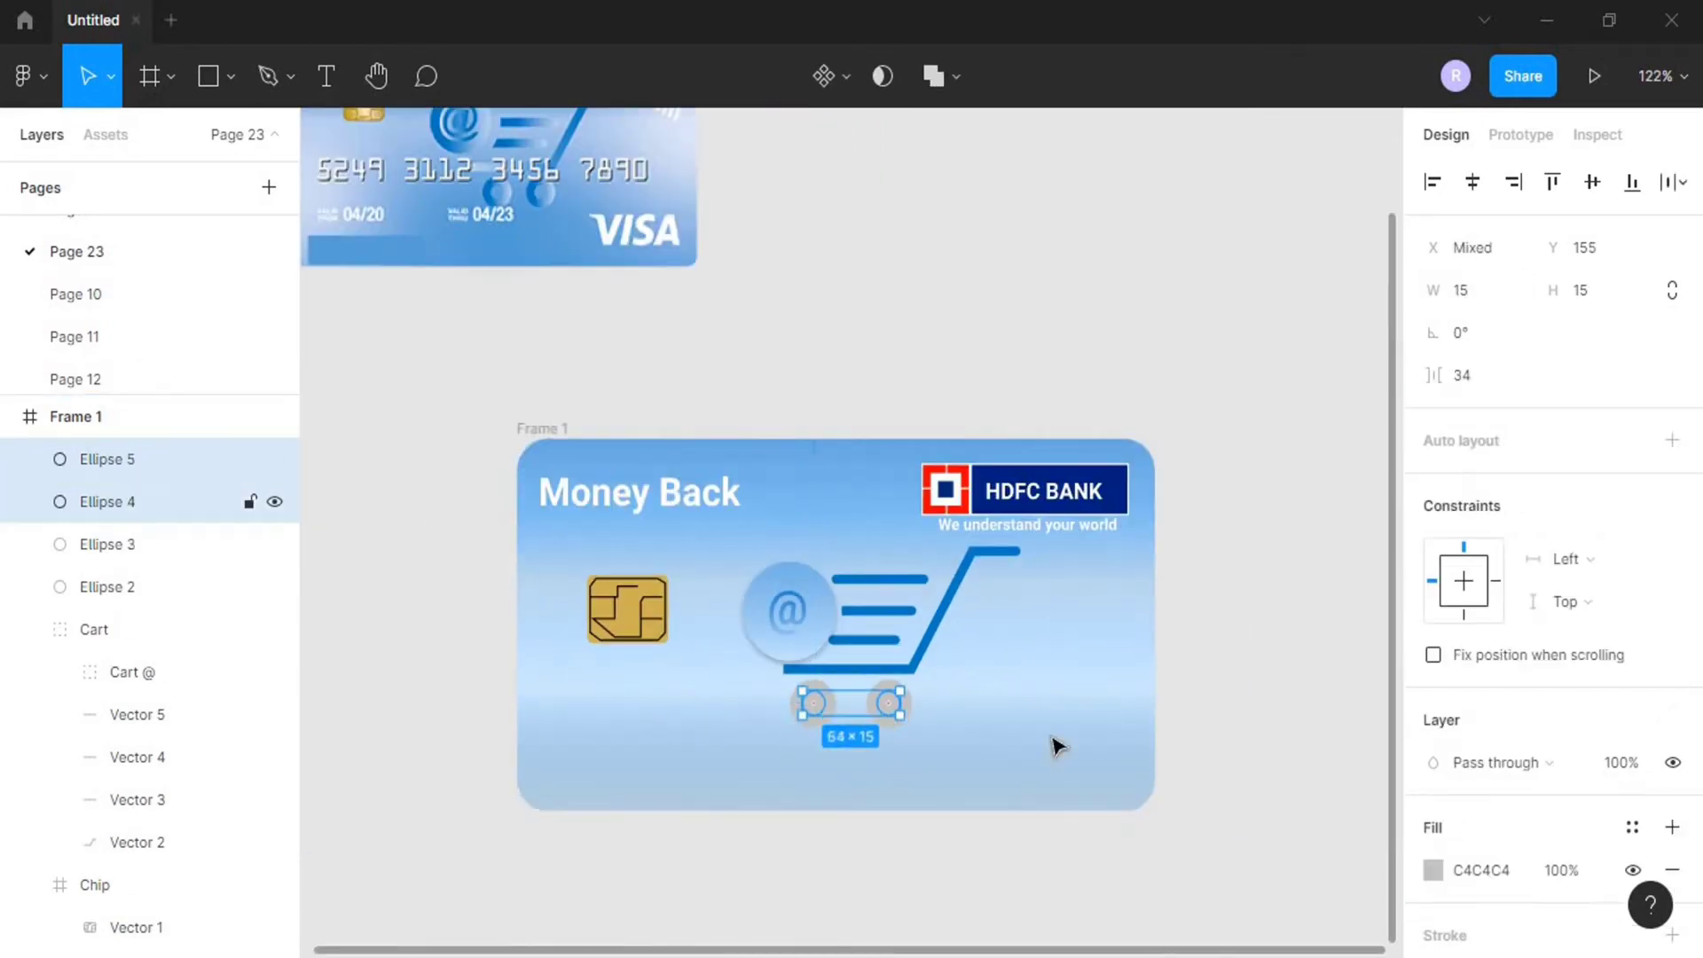
scroll(1640, 767, down, 3)
click(1673, 795)
click(1429, 836)
click(1379, 763)
click(1353, 619)
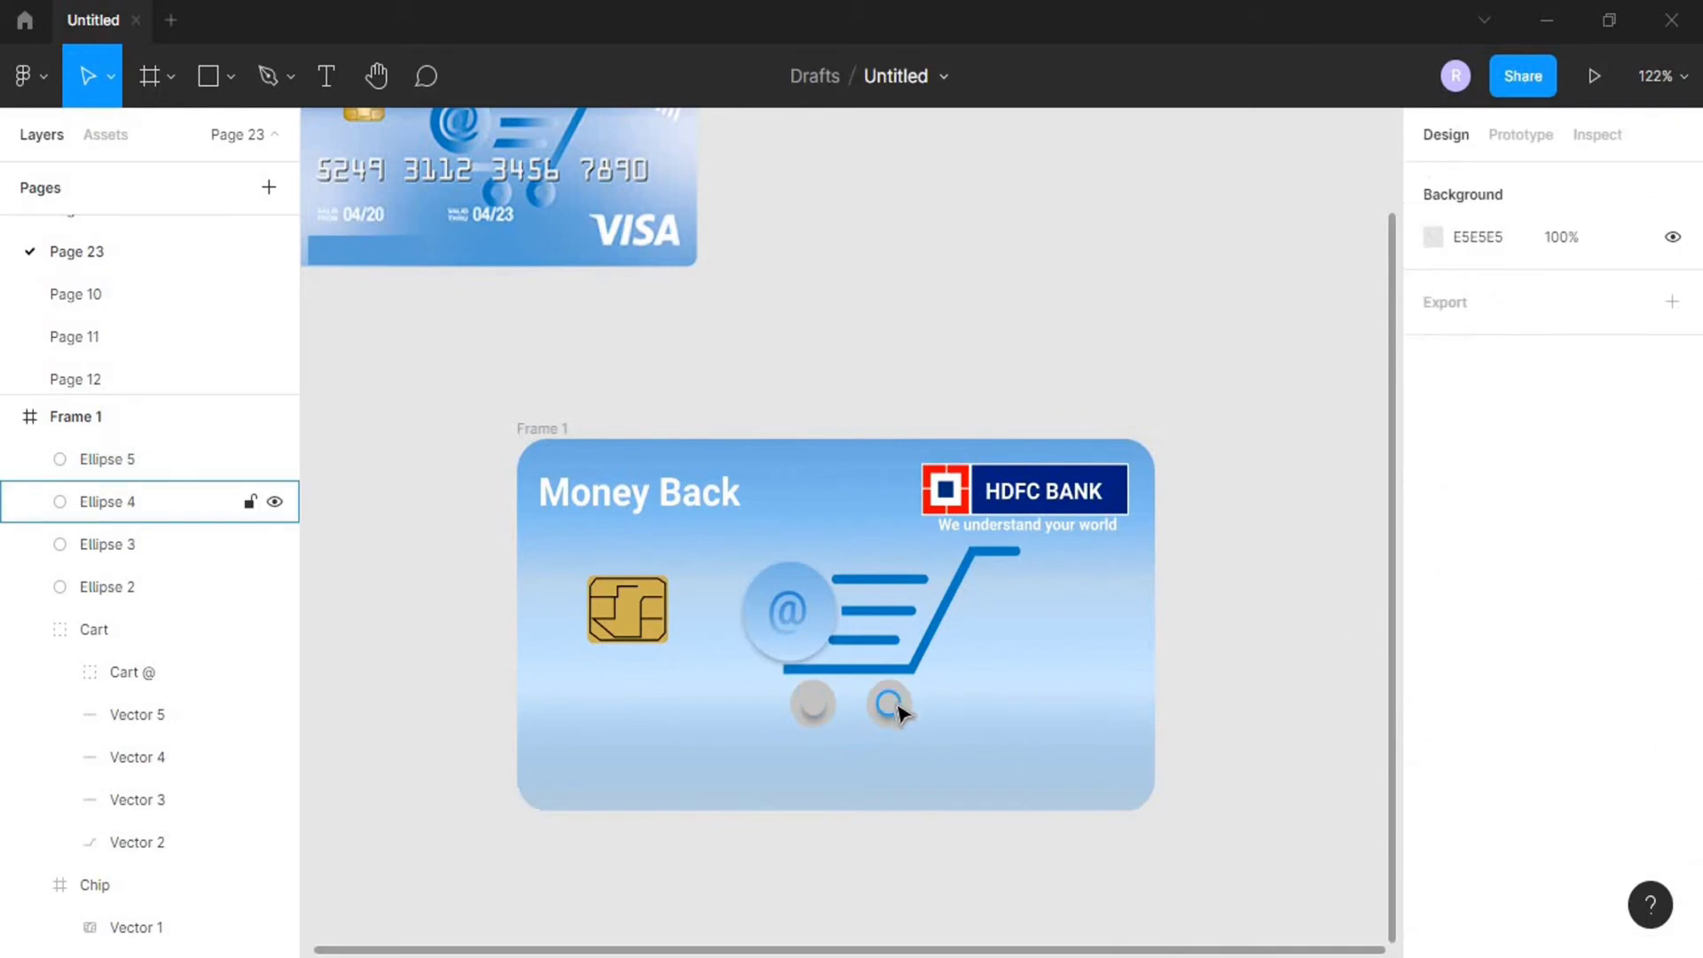
Fill both inner wheel circles with the light blue 67A4DA sampled from the reference card
click(896, 706)
shift+click(814, 706)
click(1432, 870)
click(1135, 664)
scroll(497, 189, up, 3)
click(497, 189)
click(1377, 268)
scroll(1044, 290, down, 3)
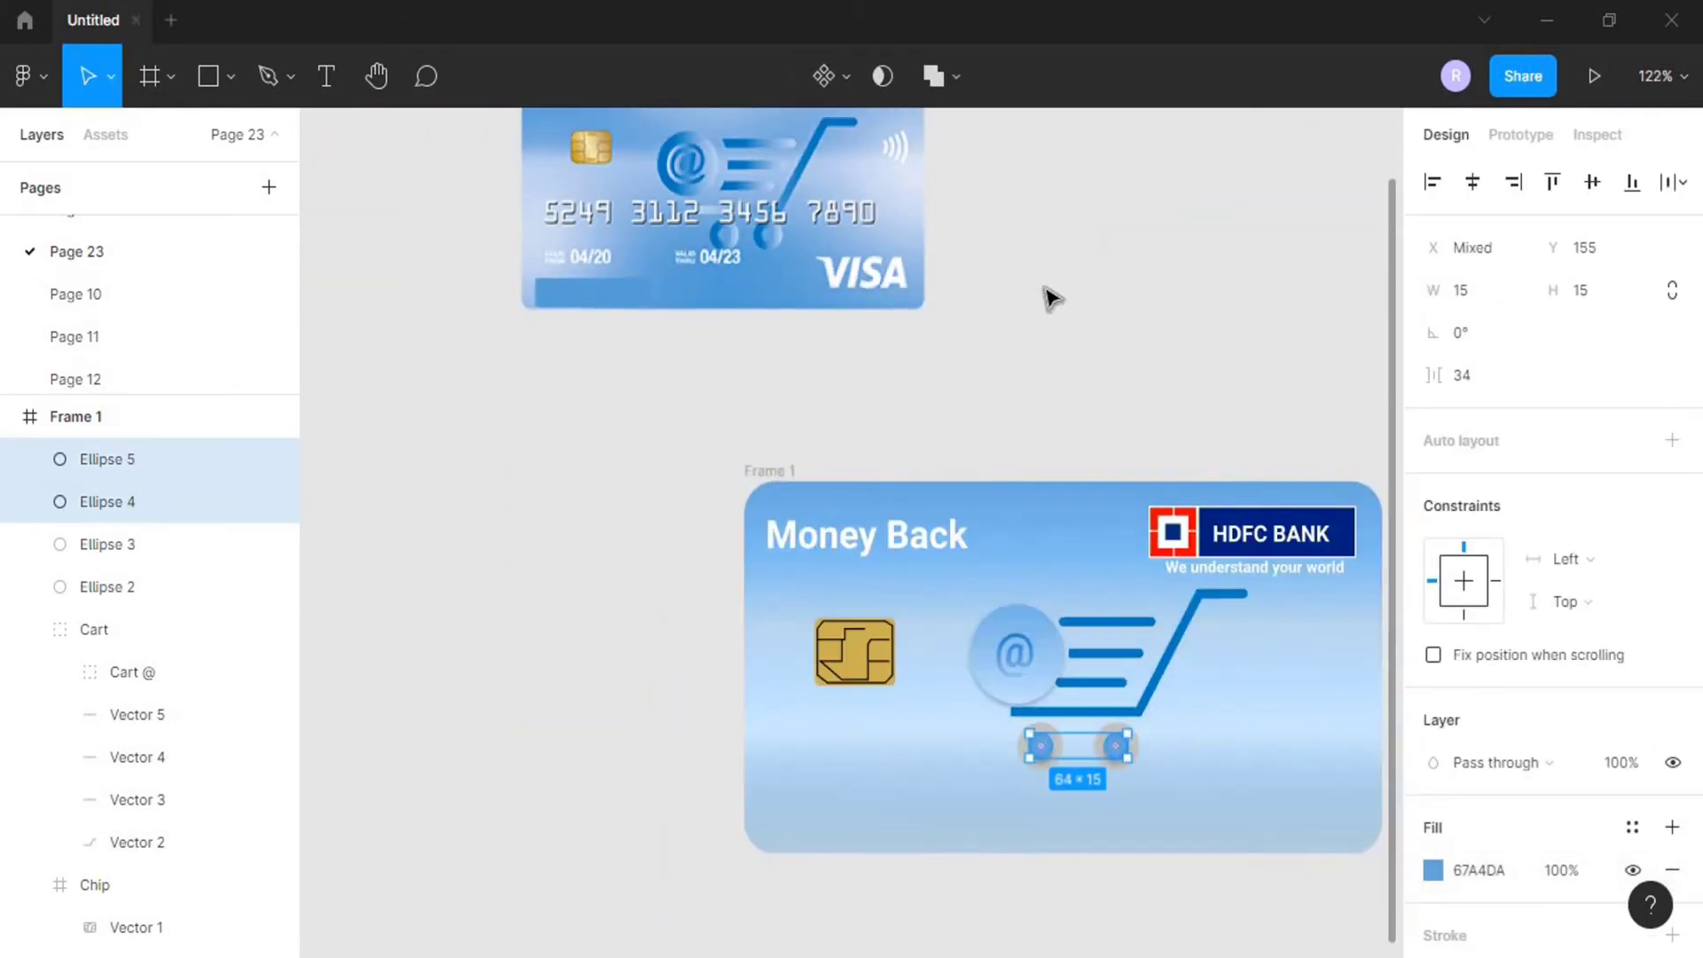
click(1051, 298)
Fill both 30 × 30 outer wheel circles with the blue 007BC1 sampled from the reference card's cart
click(106, 543)
shift+click(107, 586)
click(1433, 870)
click(1139, 665)
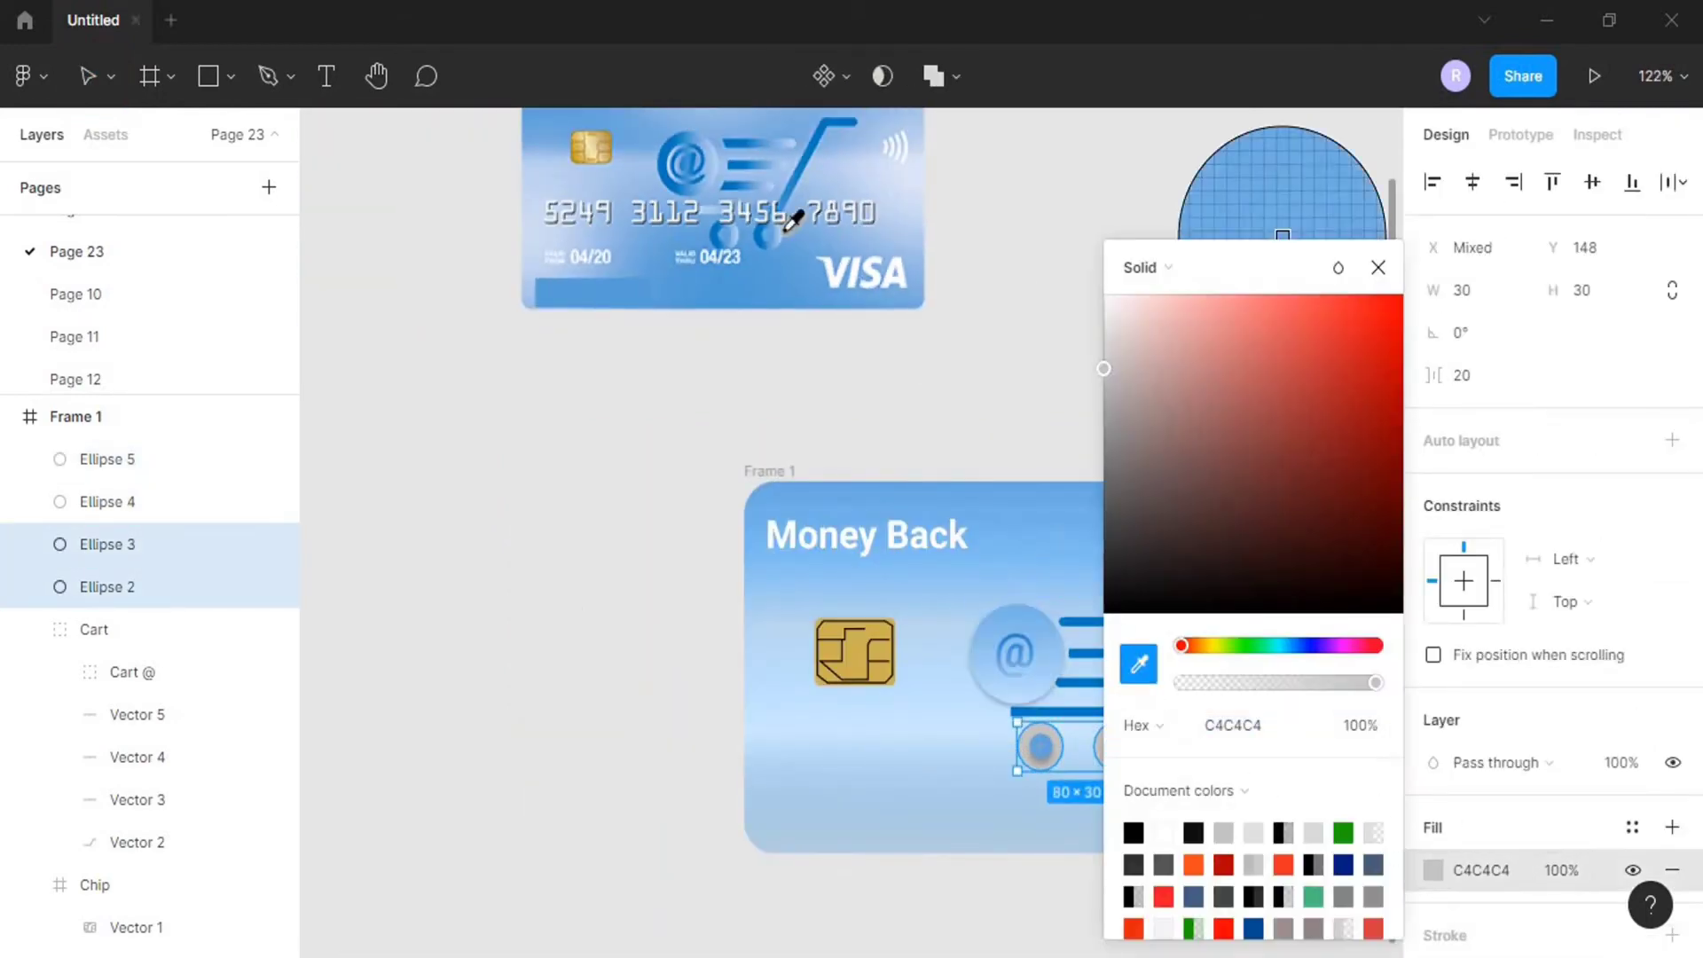
scroll(719, 235, up, 5)
click(738, 228)
click(1377, 268)
scroll(839, 446, down, 5)
click(1210, 784)
Centre the first wheel's inner circle within its outer circle
scroll(1211, 784, up, 3)
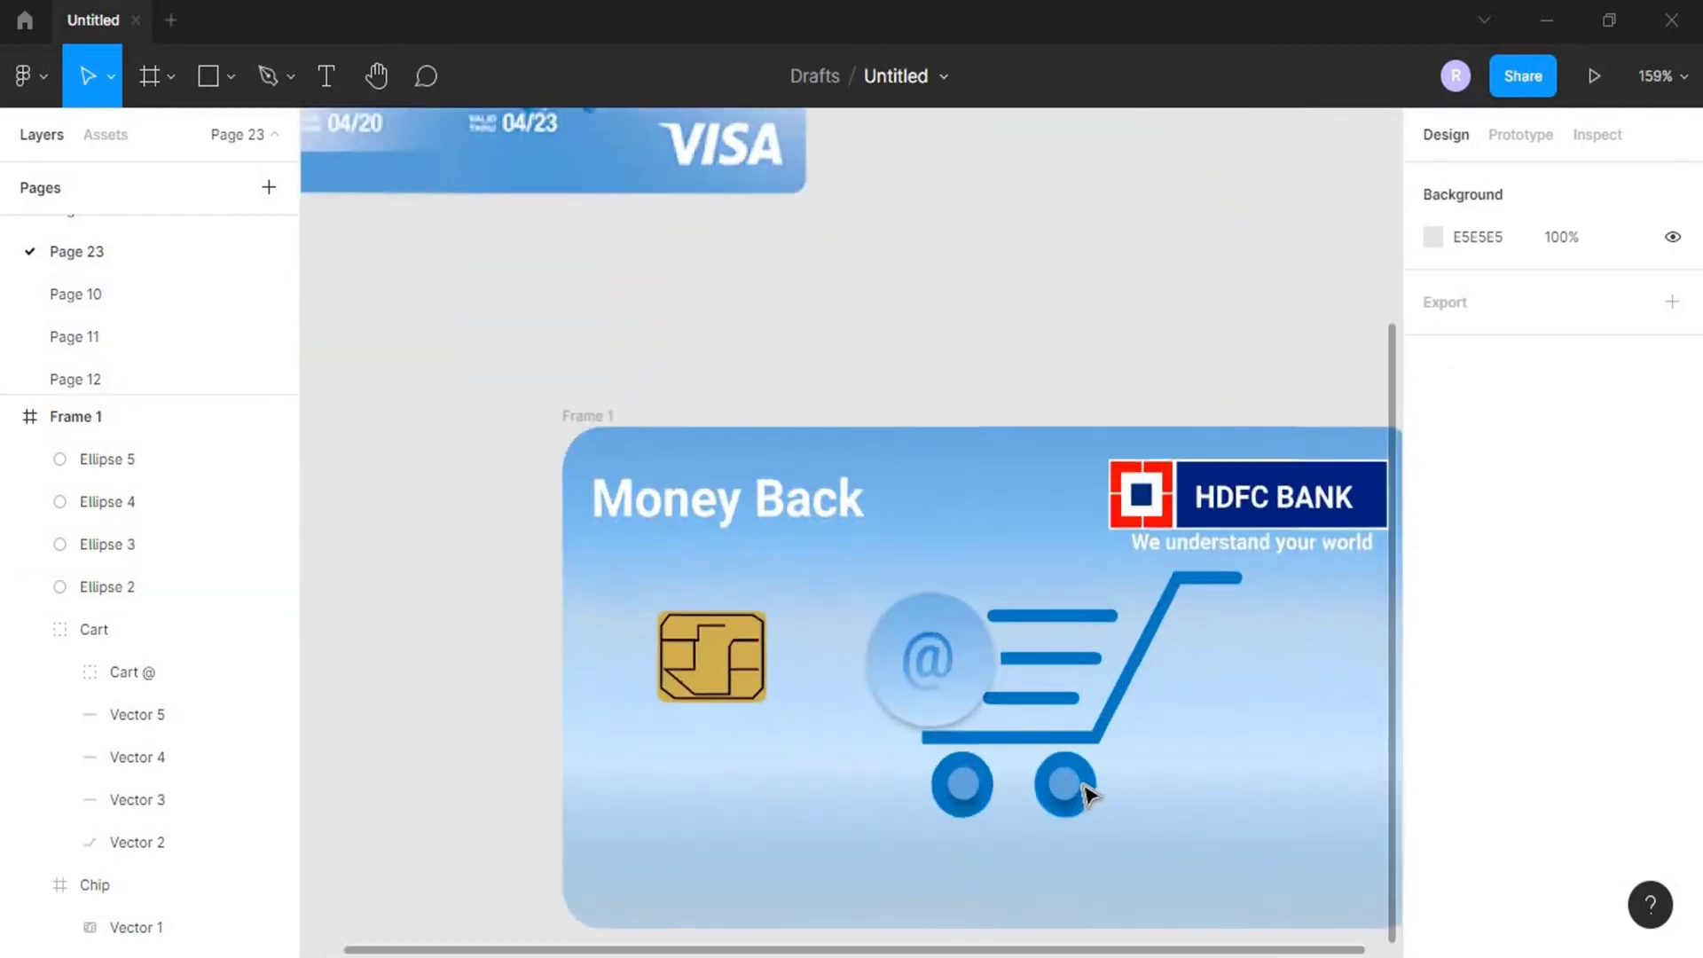
scroll(1083, 792, up, 5)
click(1038, 790)
click(784, 786)
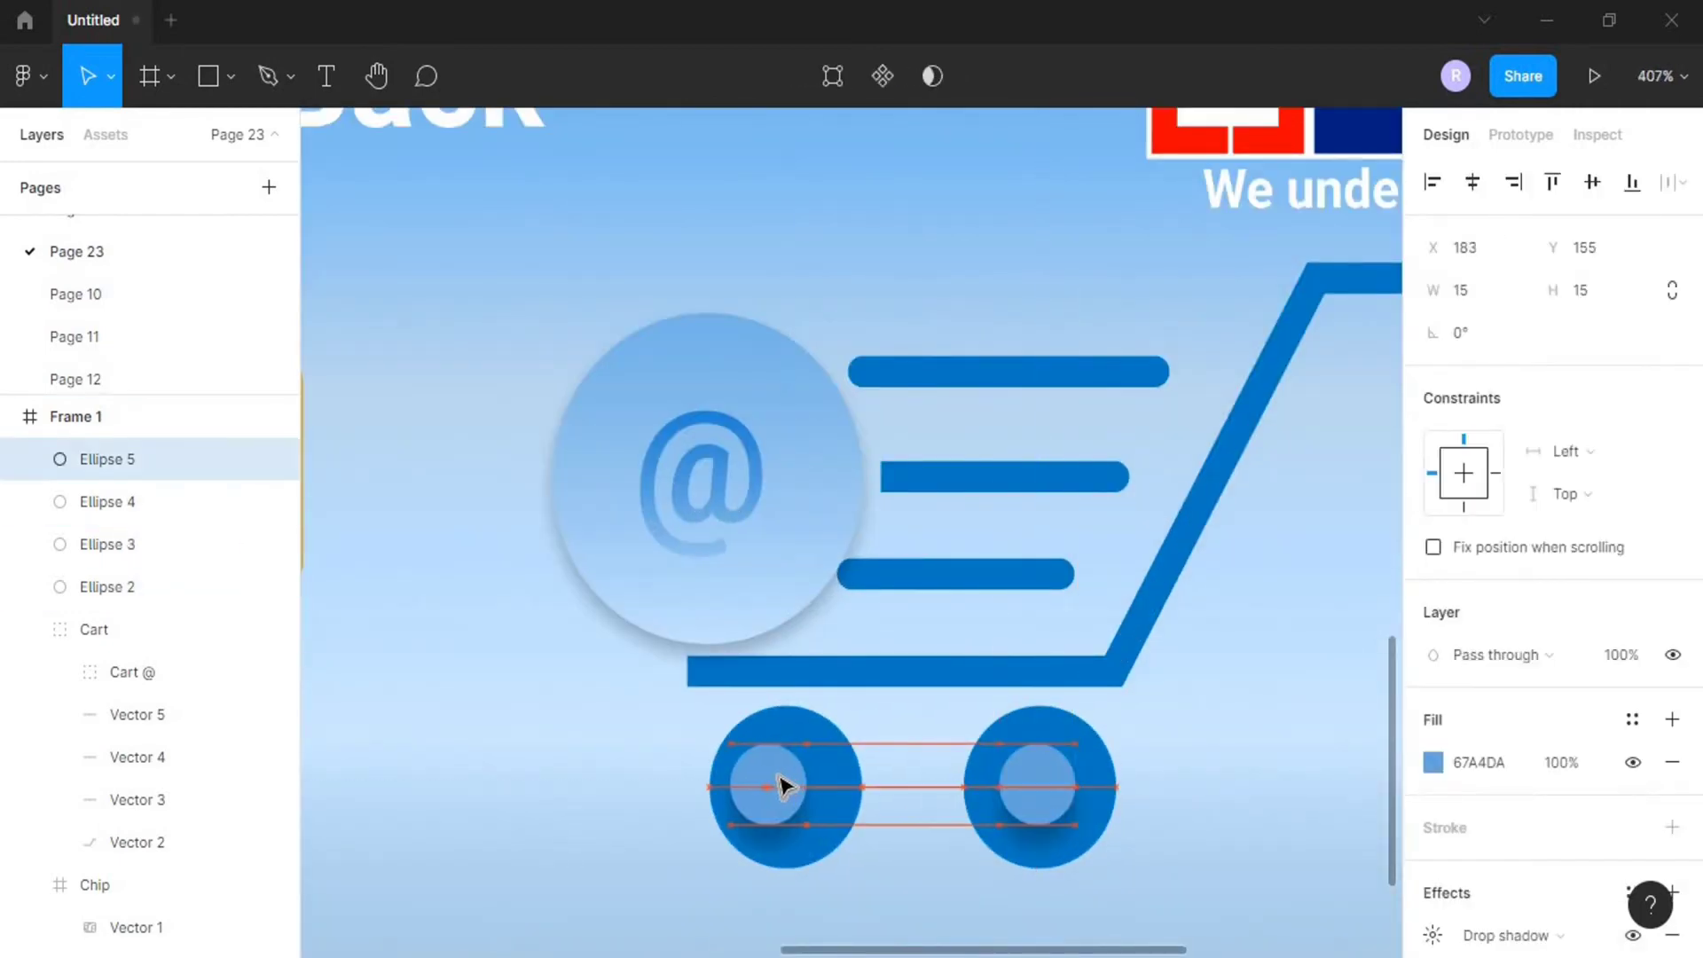
drag(779, 775, 799, 775)
click(900, 790)
Change both outer wheel circles' fill to a linear gradient from 007BC1 to transparent
click(847, 794)
shift+click(982, 792)
click(1432, 870)
click(1157, 270)
click(1163, 303)
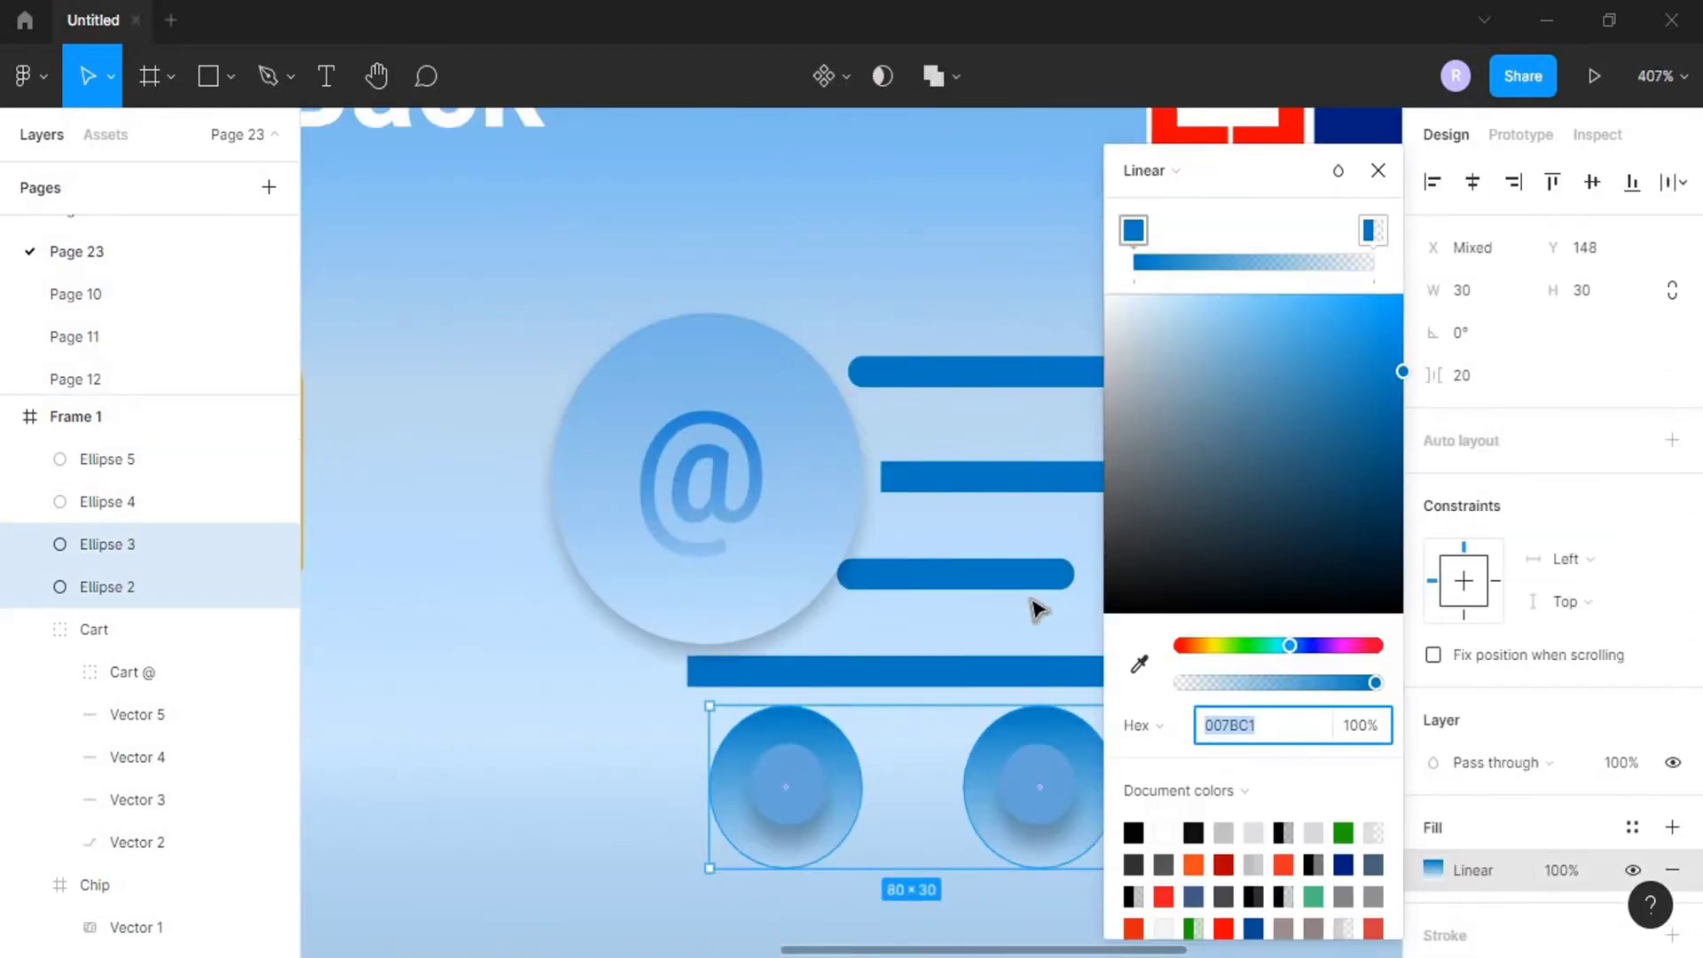
scroll(1033, 599, down, 4)
scroll(904, 544, down, 5)
scroll(626, 601, up, 1)
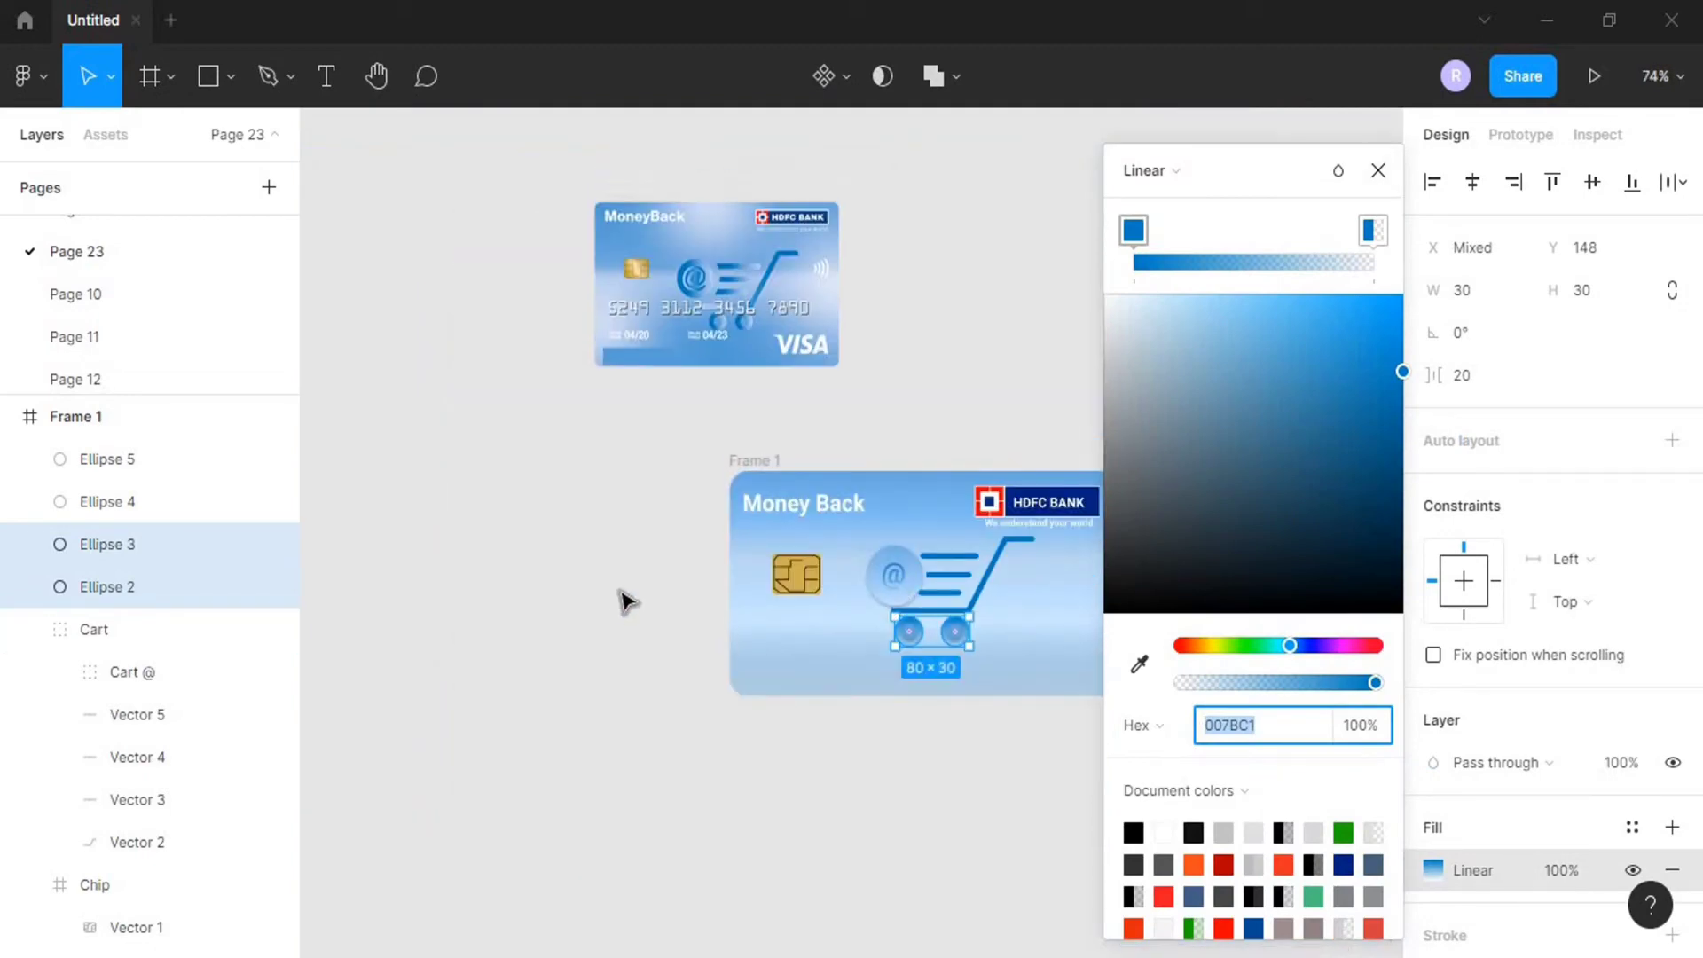
click(639, 590)
scroll(950, 616, up, 3)
scroll(946, 616, down, 2)
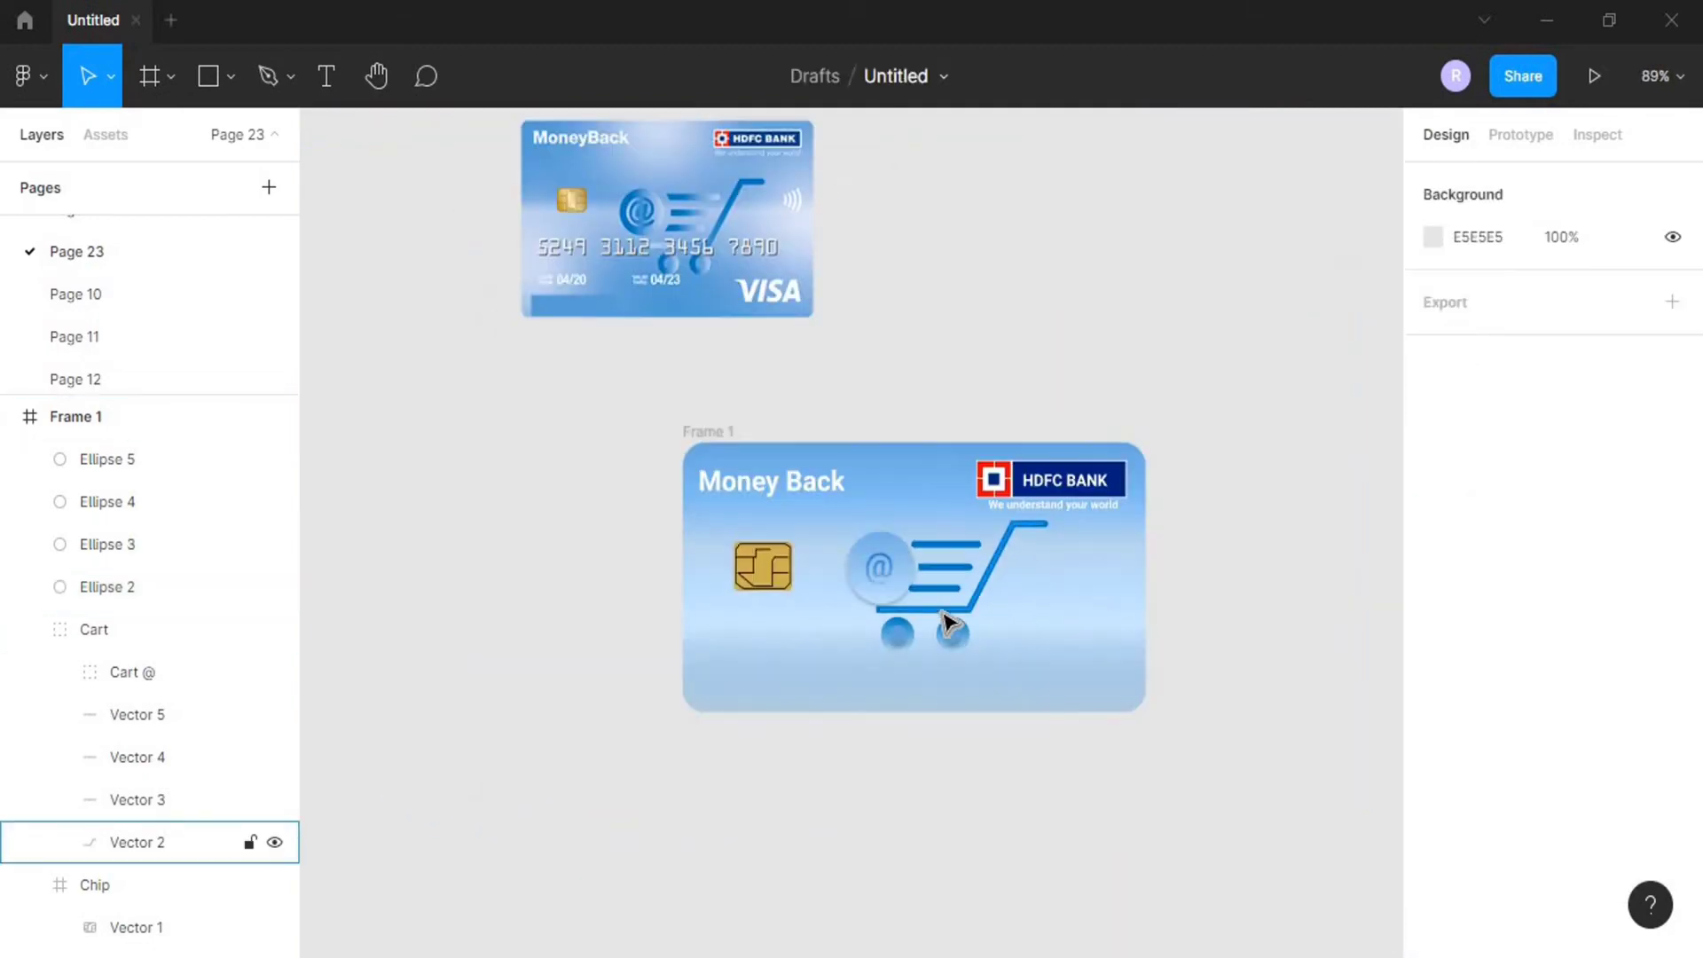
Shift the opaque 007BC1 gradient stop inward on both outer wheel circles to extend their solid blue area
scroll(946, 615, up, 4)
click(929, 532)
shift+click(1025, 539)
click(1433, 873)
drag(1370, 236, 1374, 237)
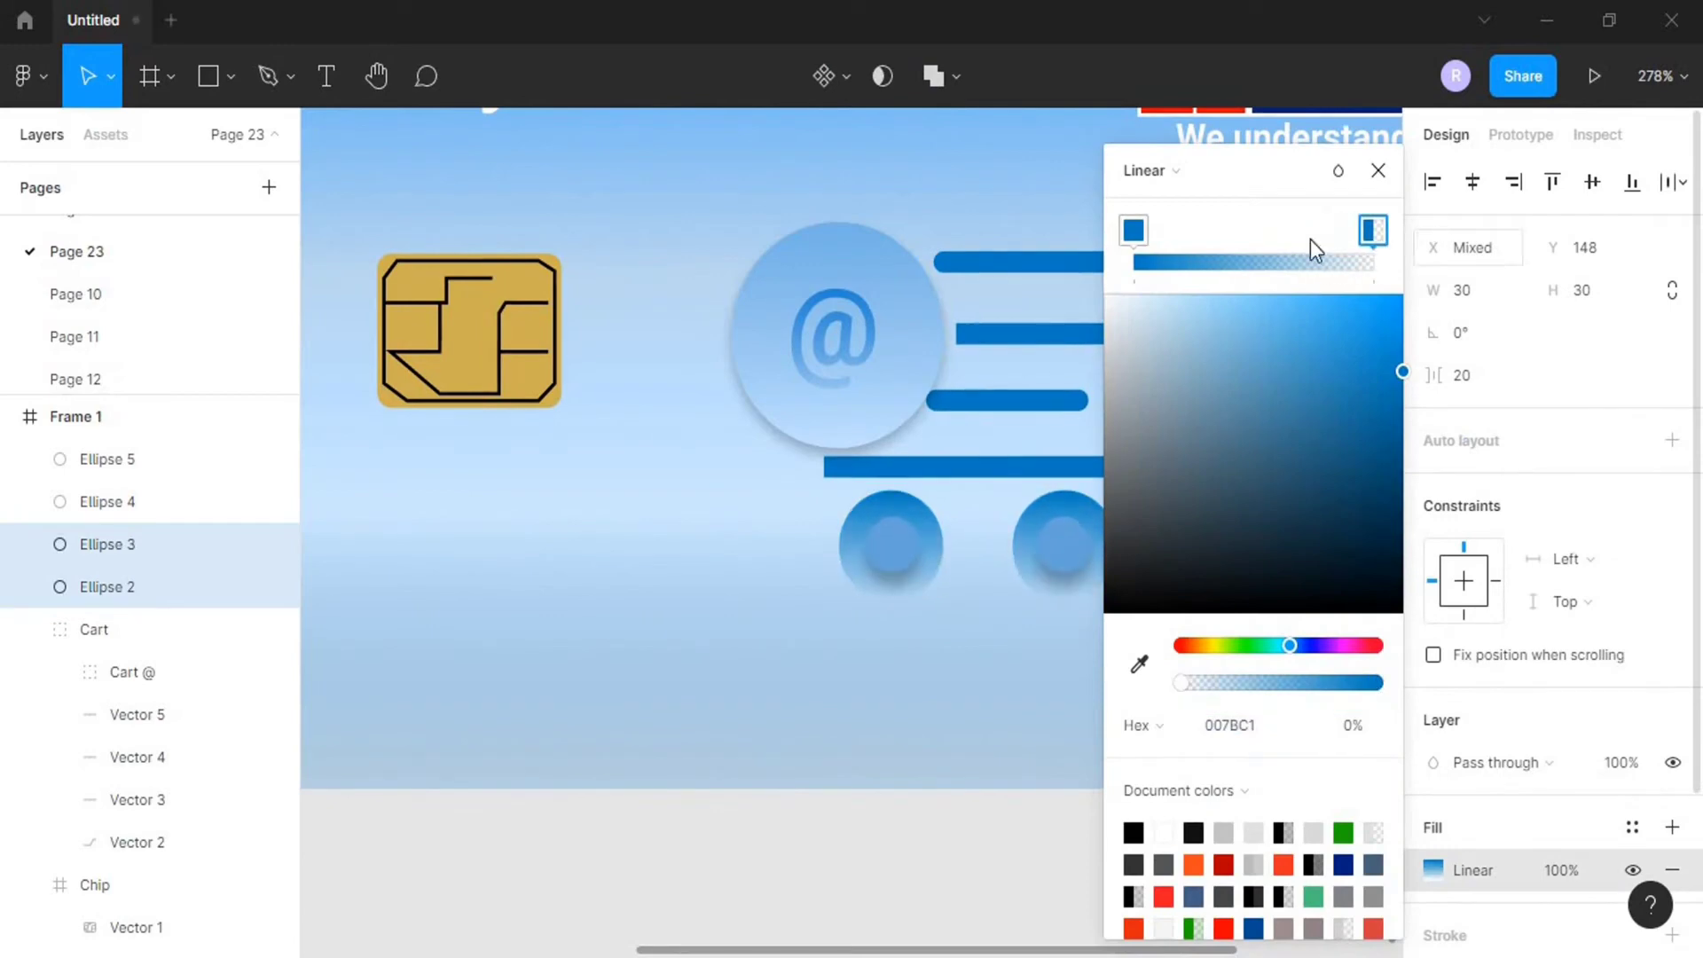
mouse_move(1134, 234)
mouse_down()
mouse_move(1408, 237)
mouse_move(1131, 235)
mouse_move(1178, 268)
mouse_up()
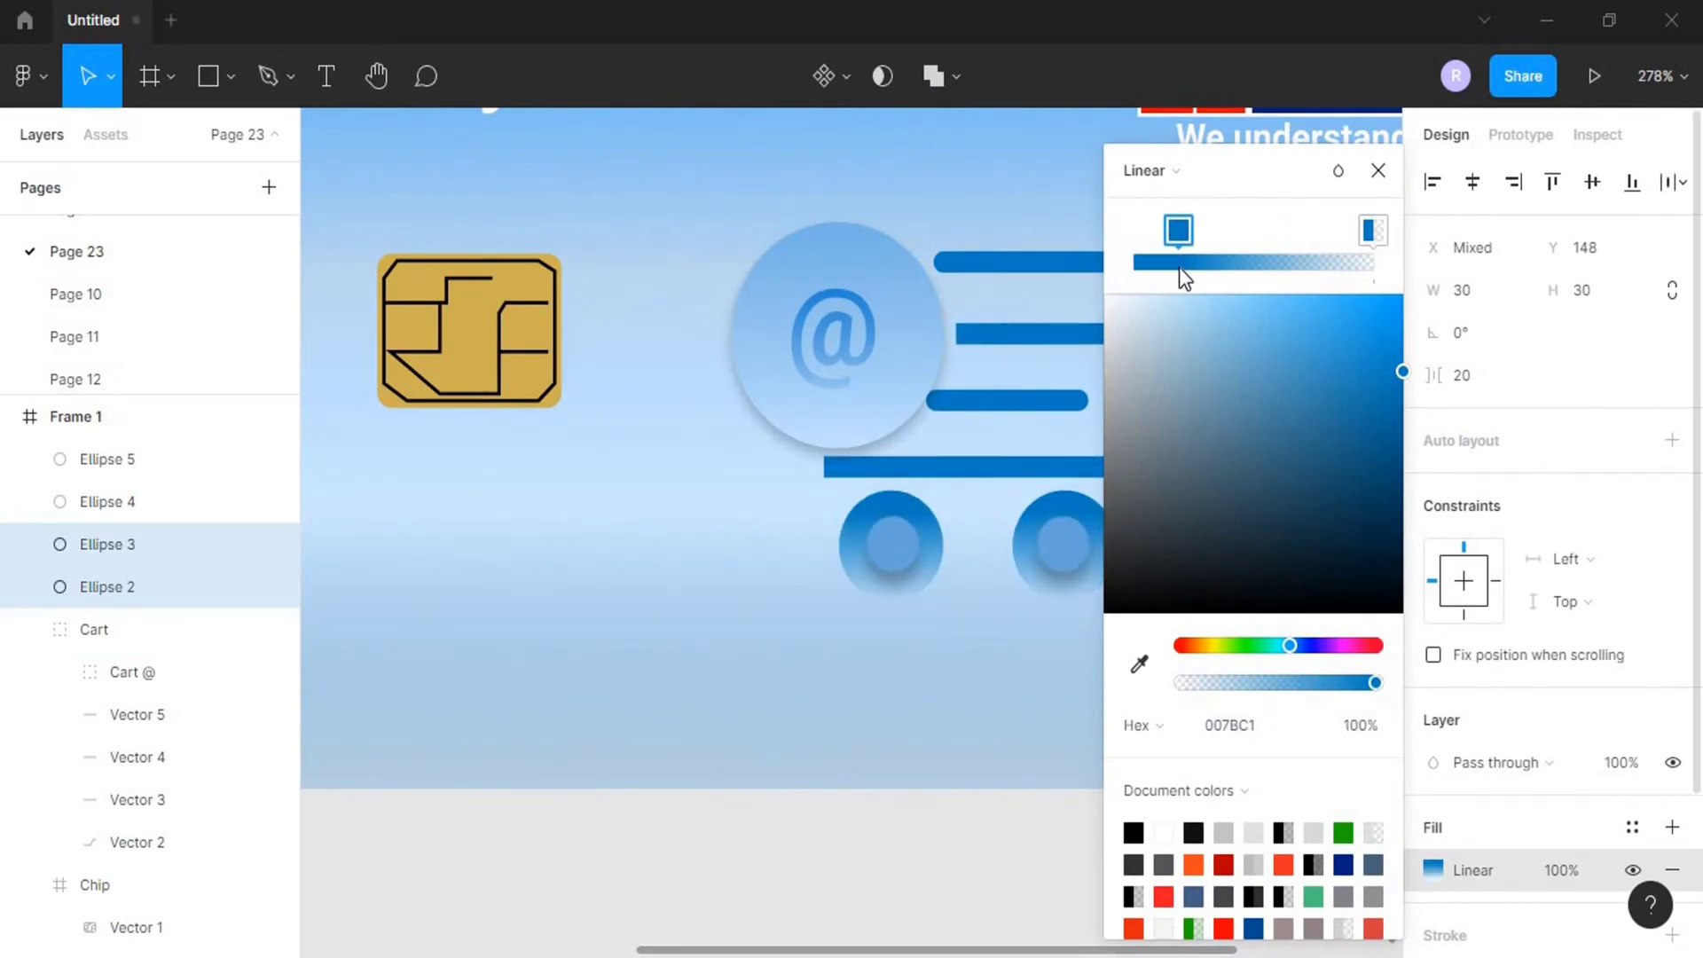
mouse_move(1400, 357)
mouse_down()
mouse_move(1405, 405)
mouse_move(1425, 371)
mouse_up()
click(1060, 559)
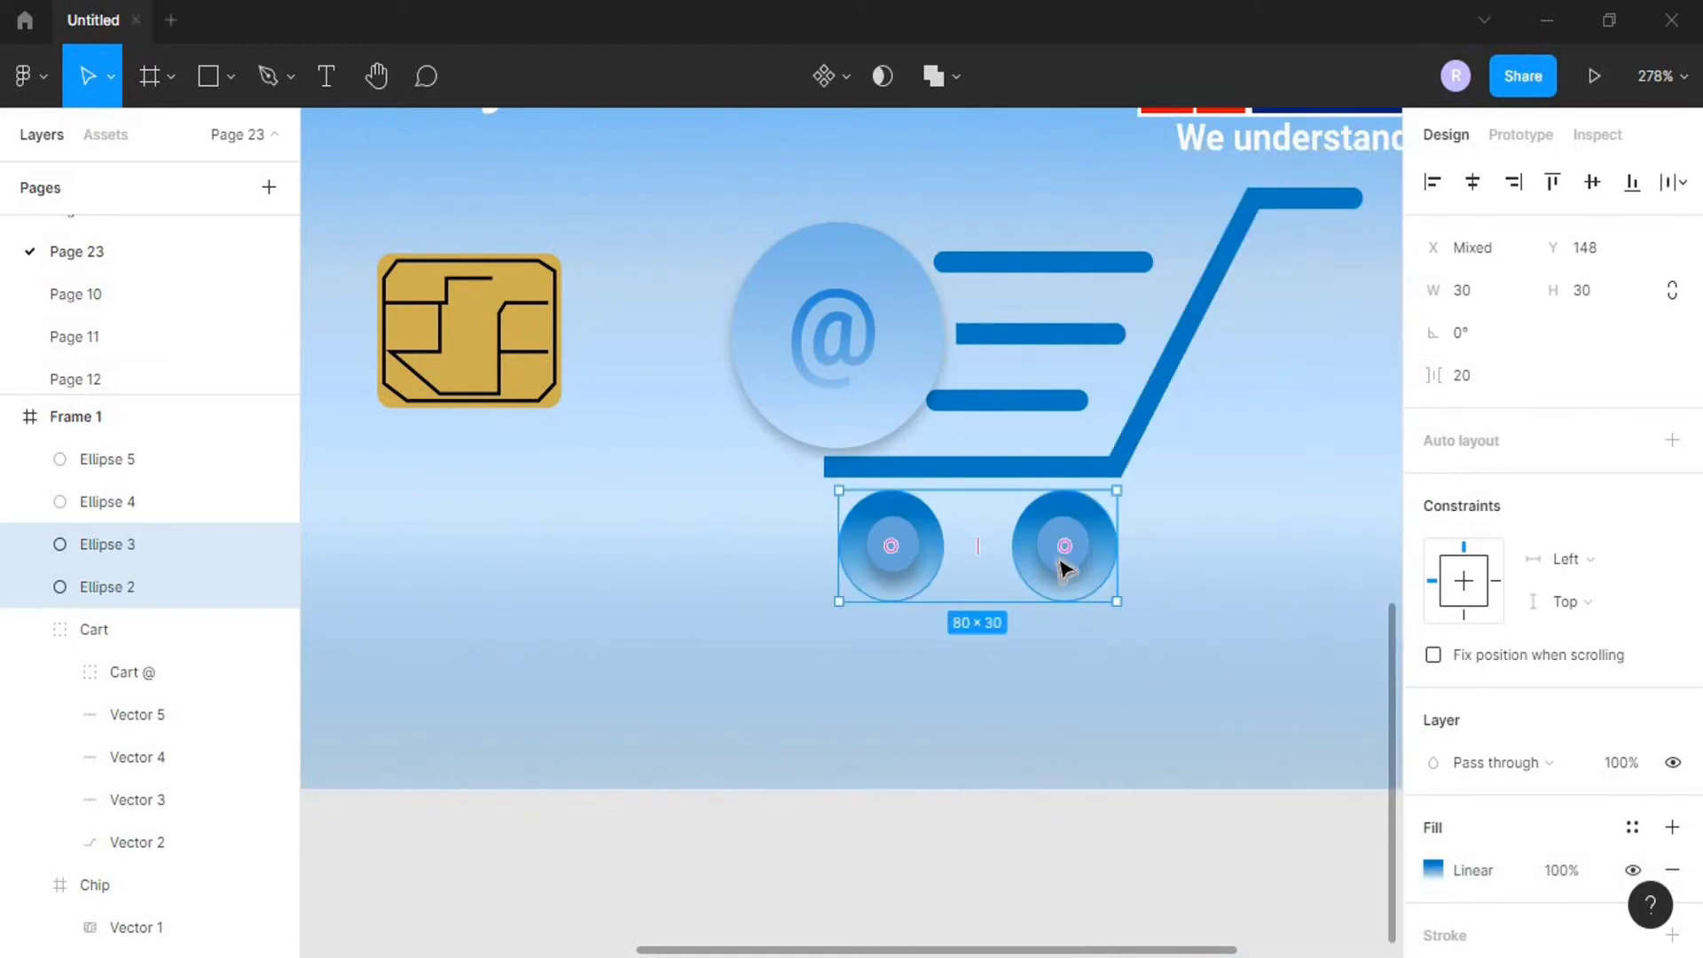
scroll(1203, 514, down, 5)
click(635, 636)
Add the sample card number as a text line below the chip, about 373 × 31, in Roboto Medium
scroll(1093, 588, down, 3)
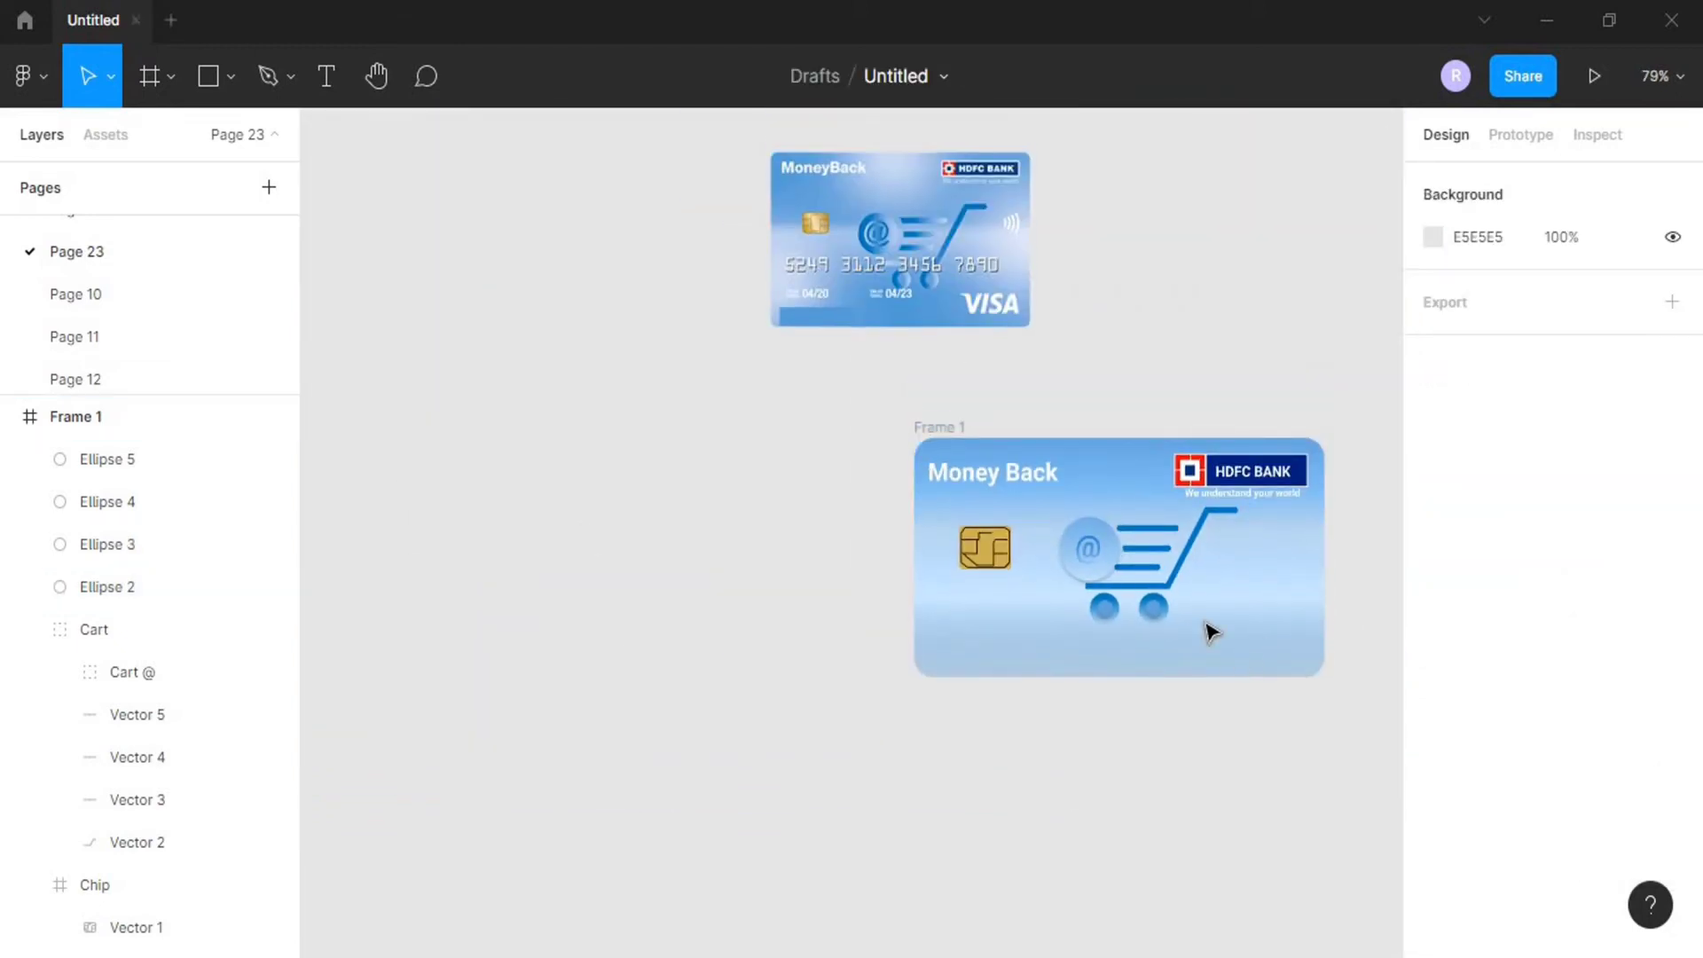
key(t)
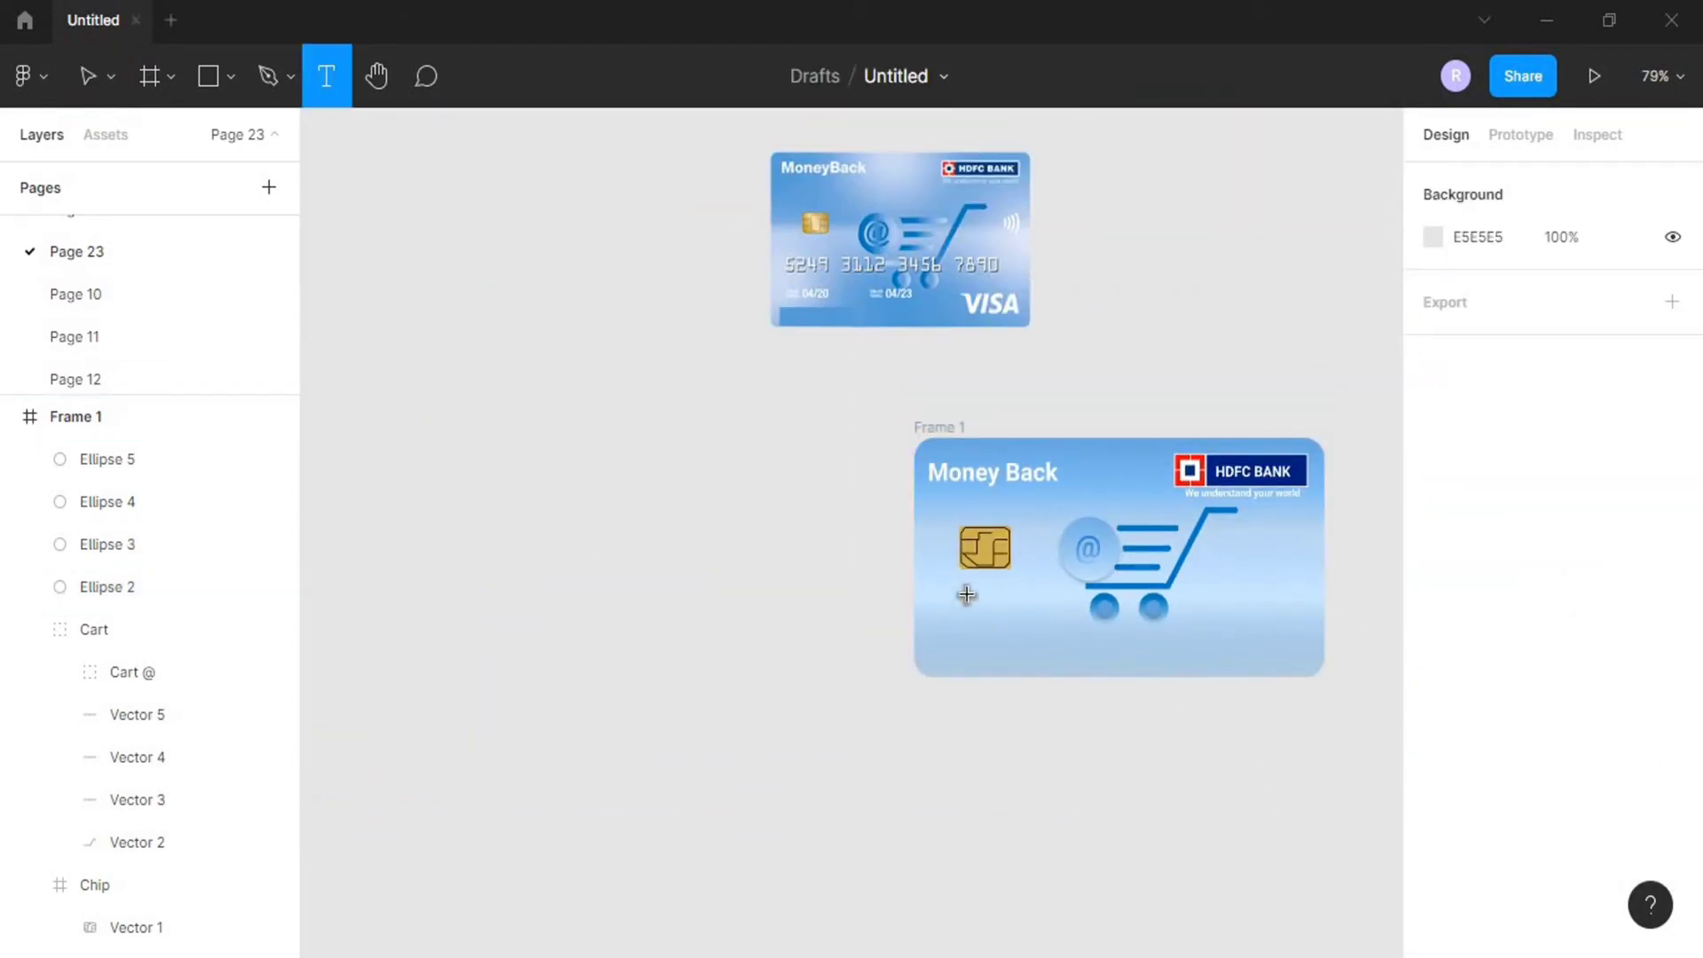
drag(925, 576, 1294, 611)
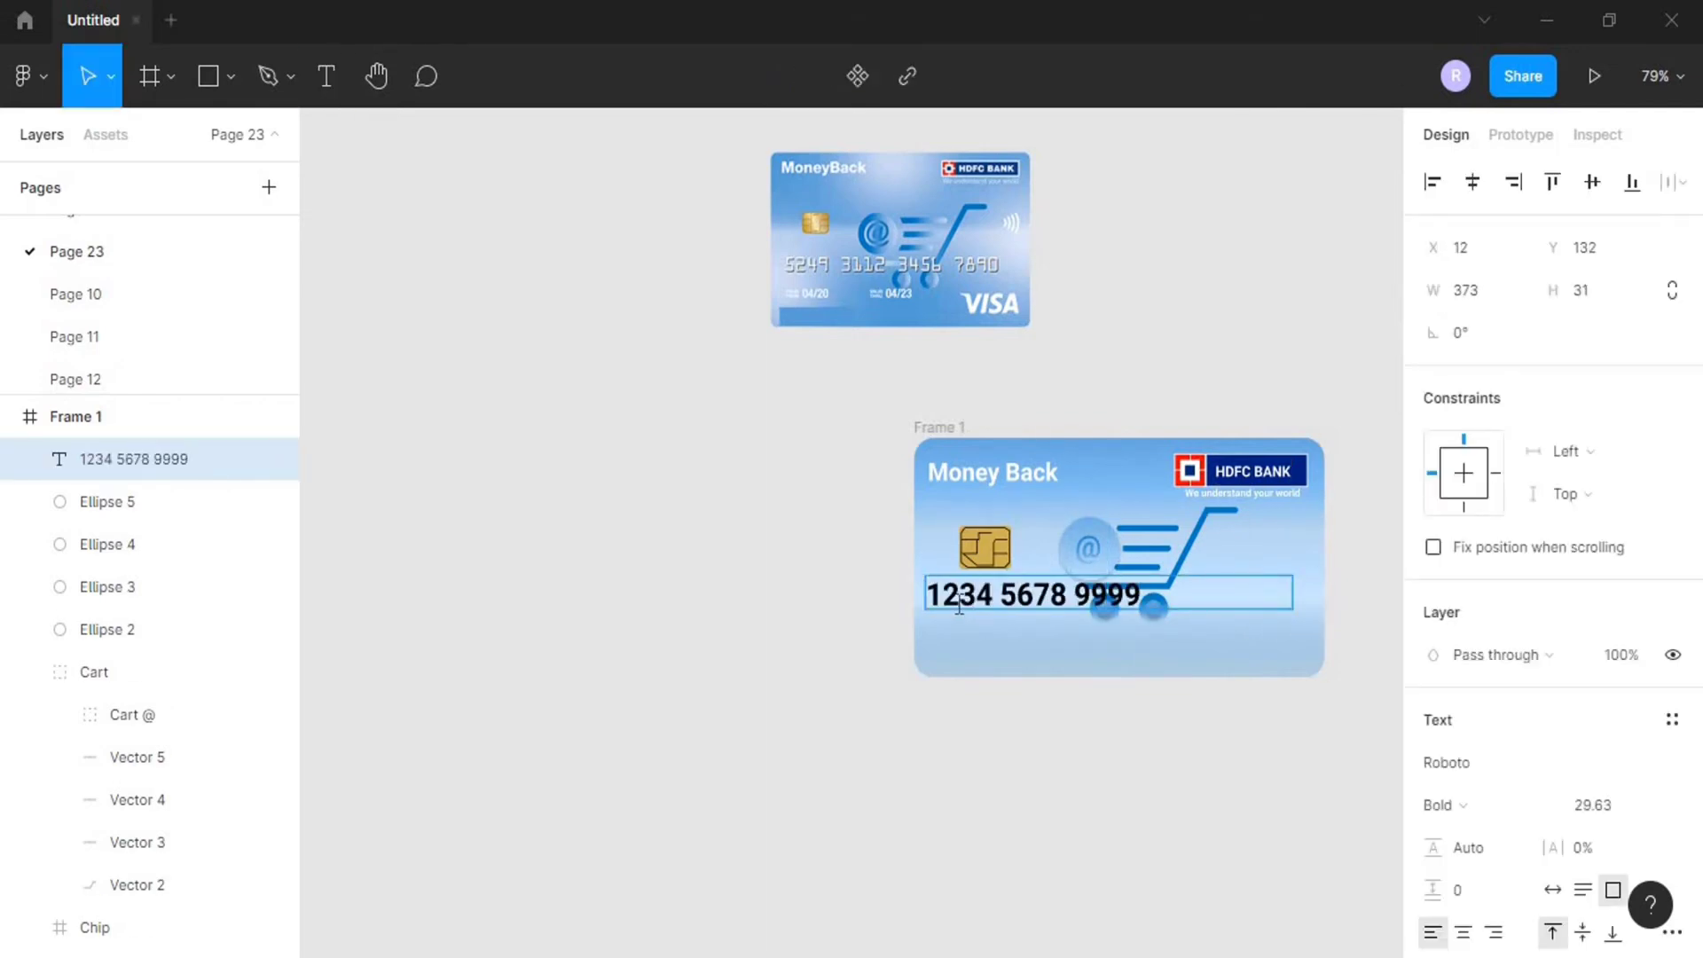
key(Escape)
scroll(1509, 752, down, 3)
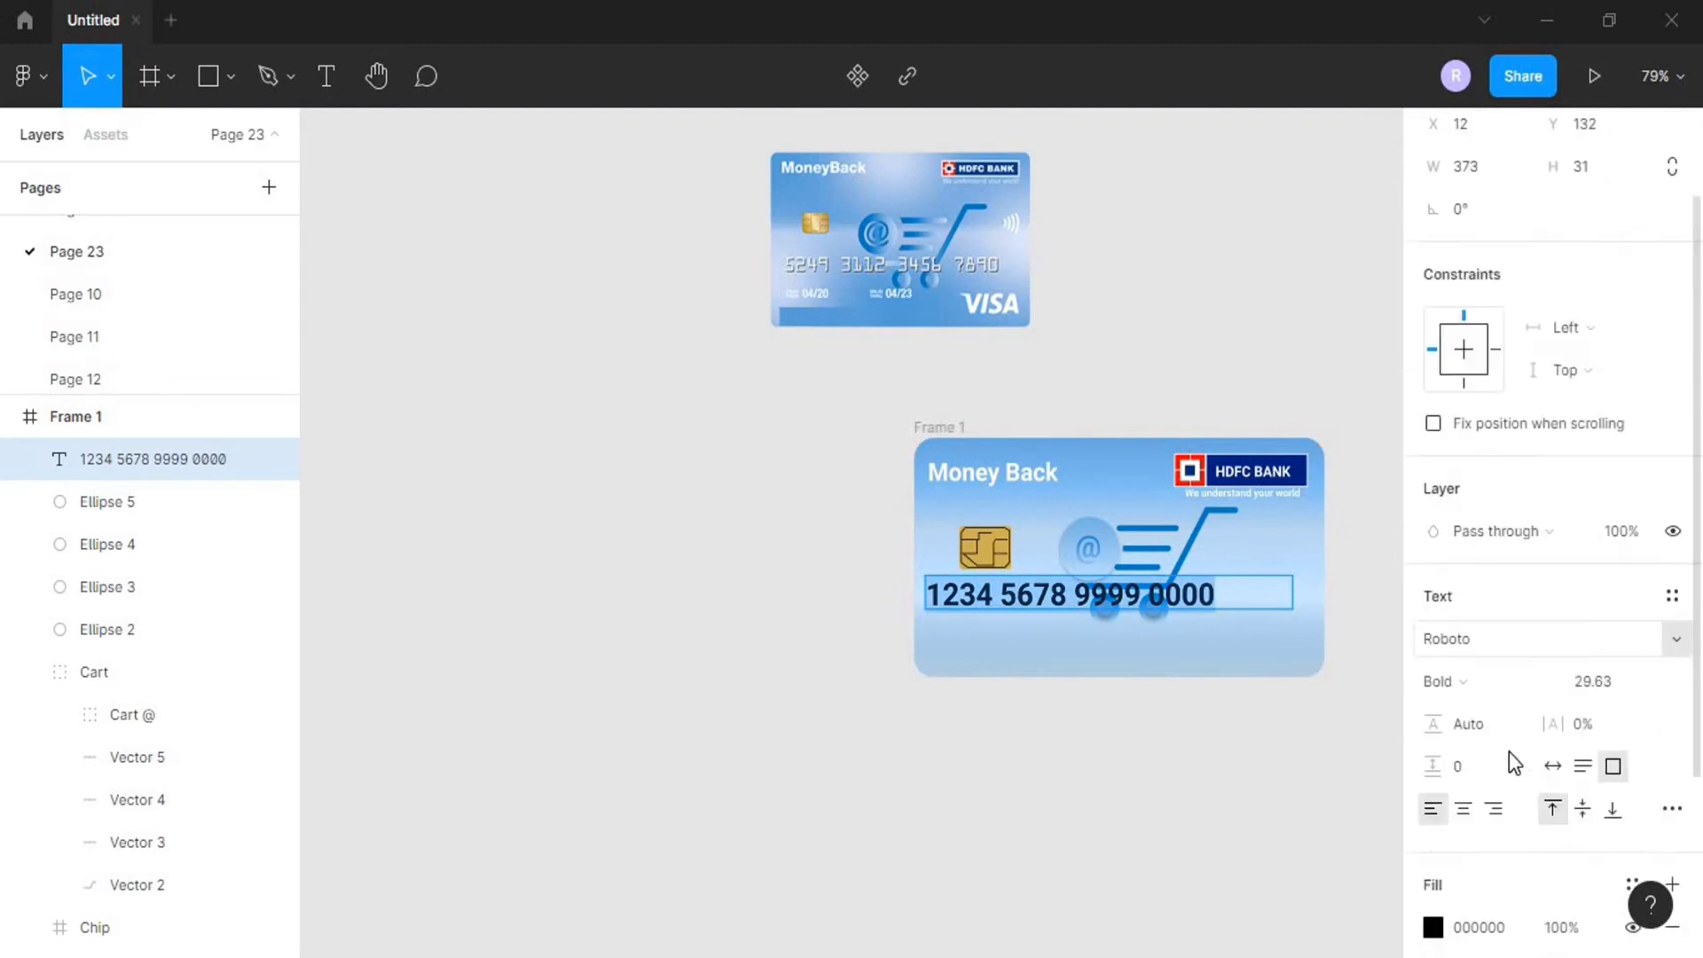
click(1515, 542)
click(1530, 511)
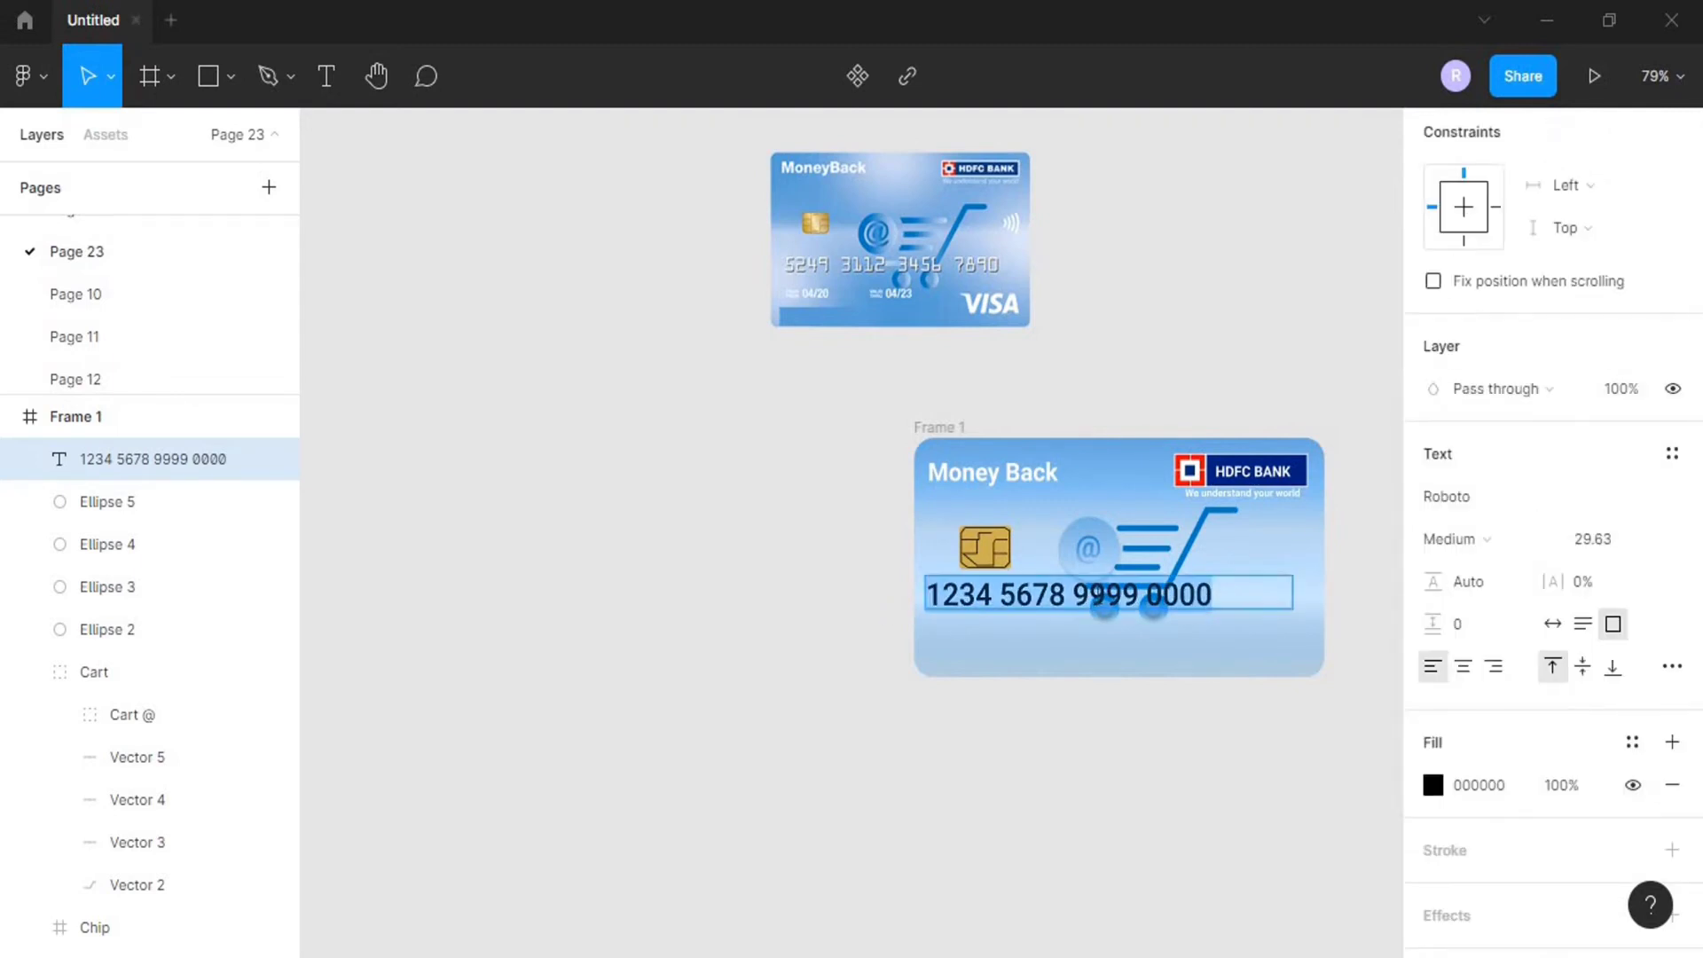
Fill the card number text with white FFFFFF
click(1434, 784)
key(i)
scroll(780, 259, up, 10)
key(Escape)
scroll(817, 318, down, 10)
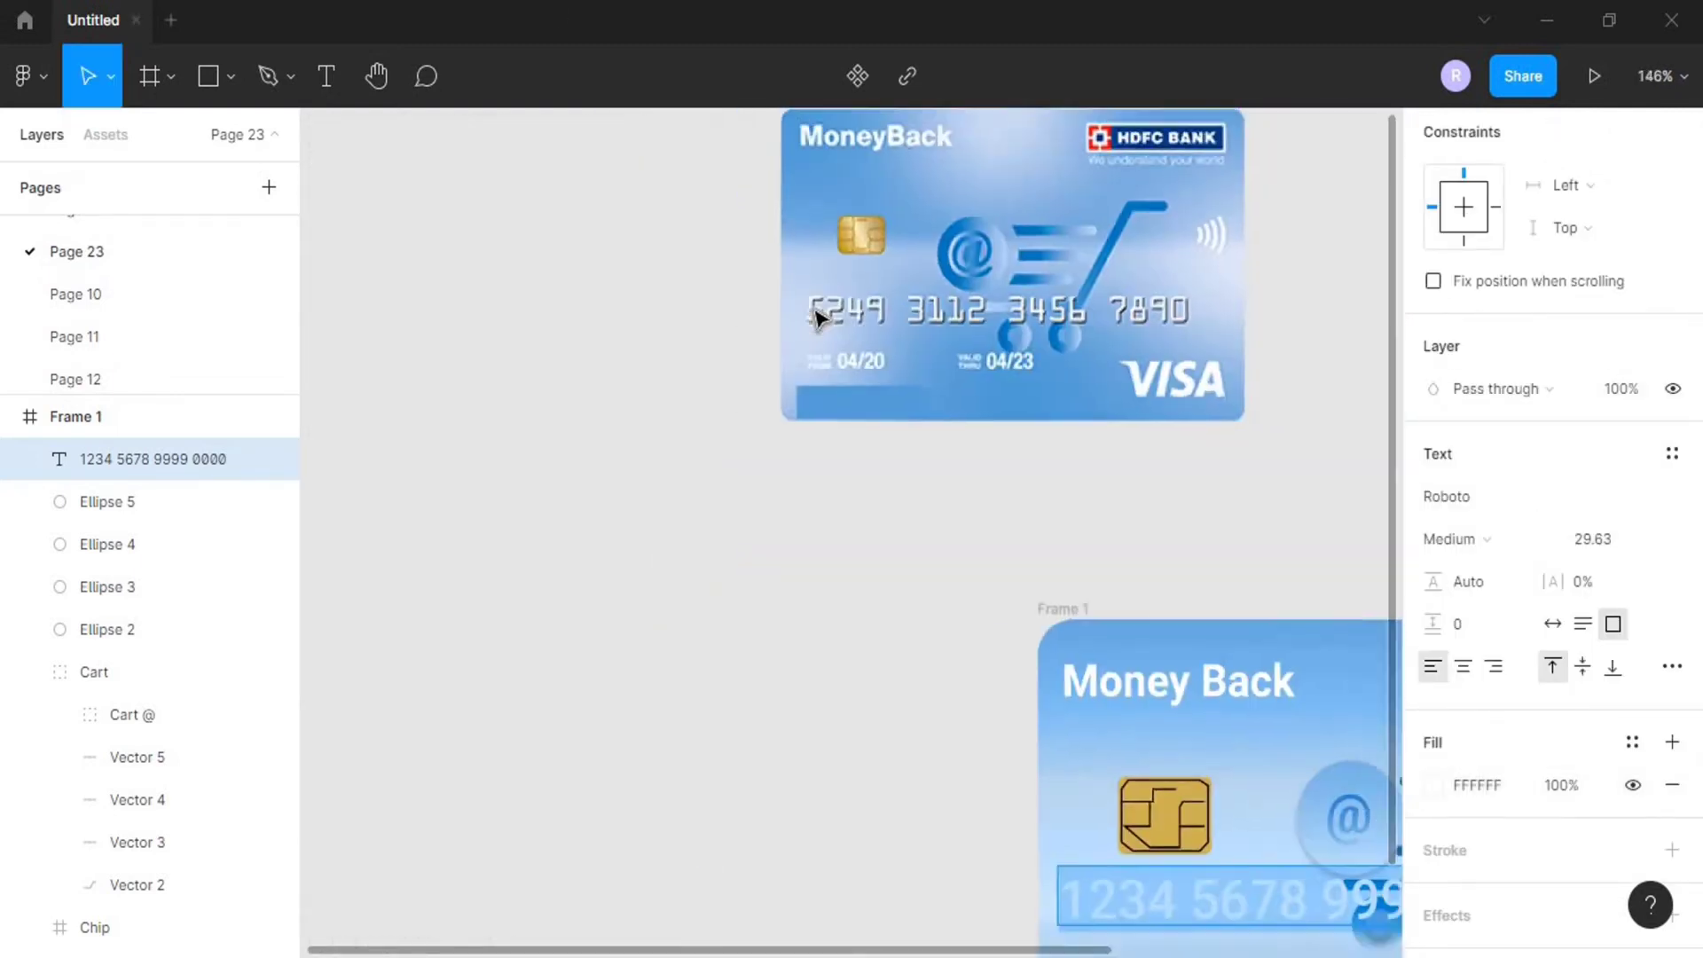
scroll(976, 498, up, 4)
Shift the card number text inward on the card and narrow its text box to about 299 wide
drag(901, 344, 927, 338)
scroll(927, 338, down, 2)
scroll(856, 352, up, 1)
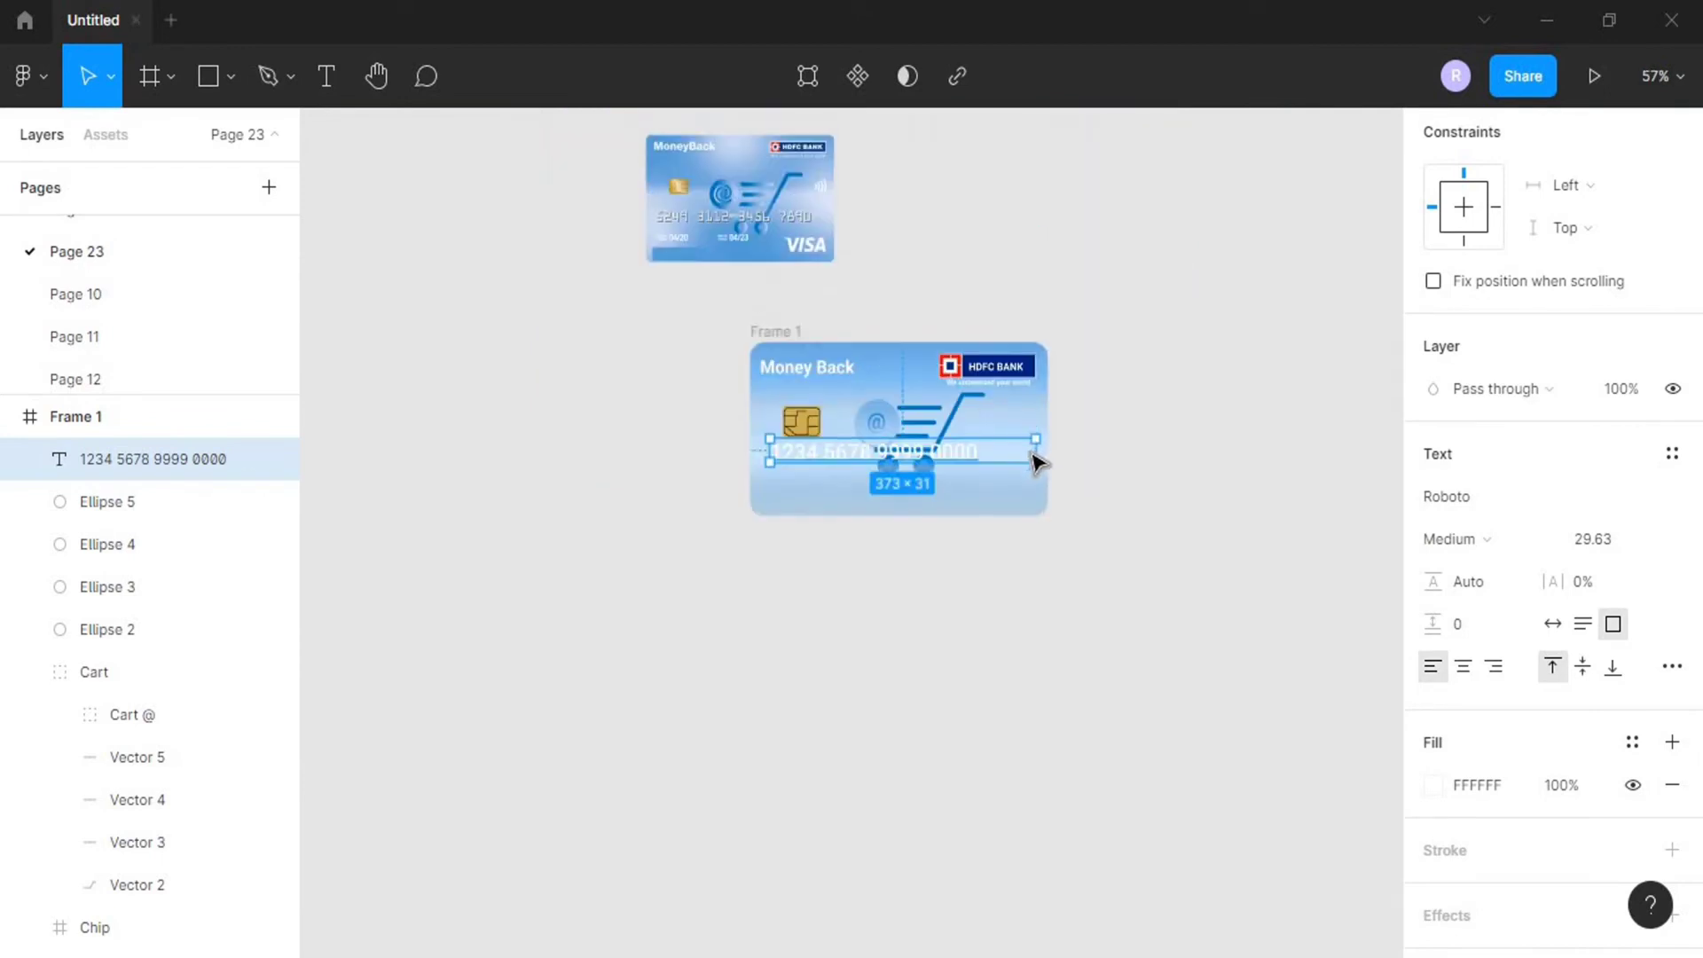
scroll(1036, 456, up, 3)
drag(1038, 454, 927, 454)
scroll(927, 455, down, 4)
scroll(720, 339, up, 3)
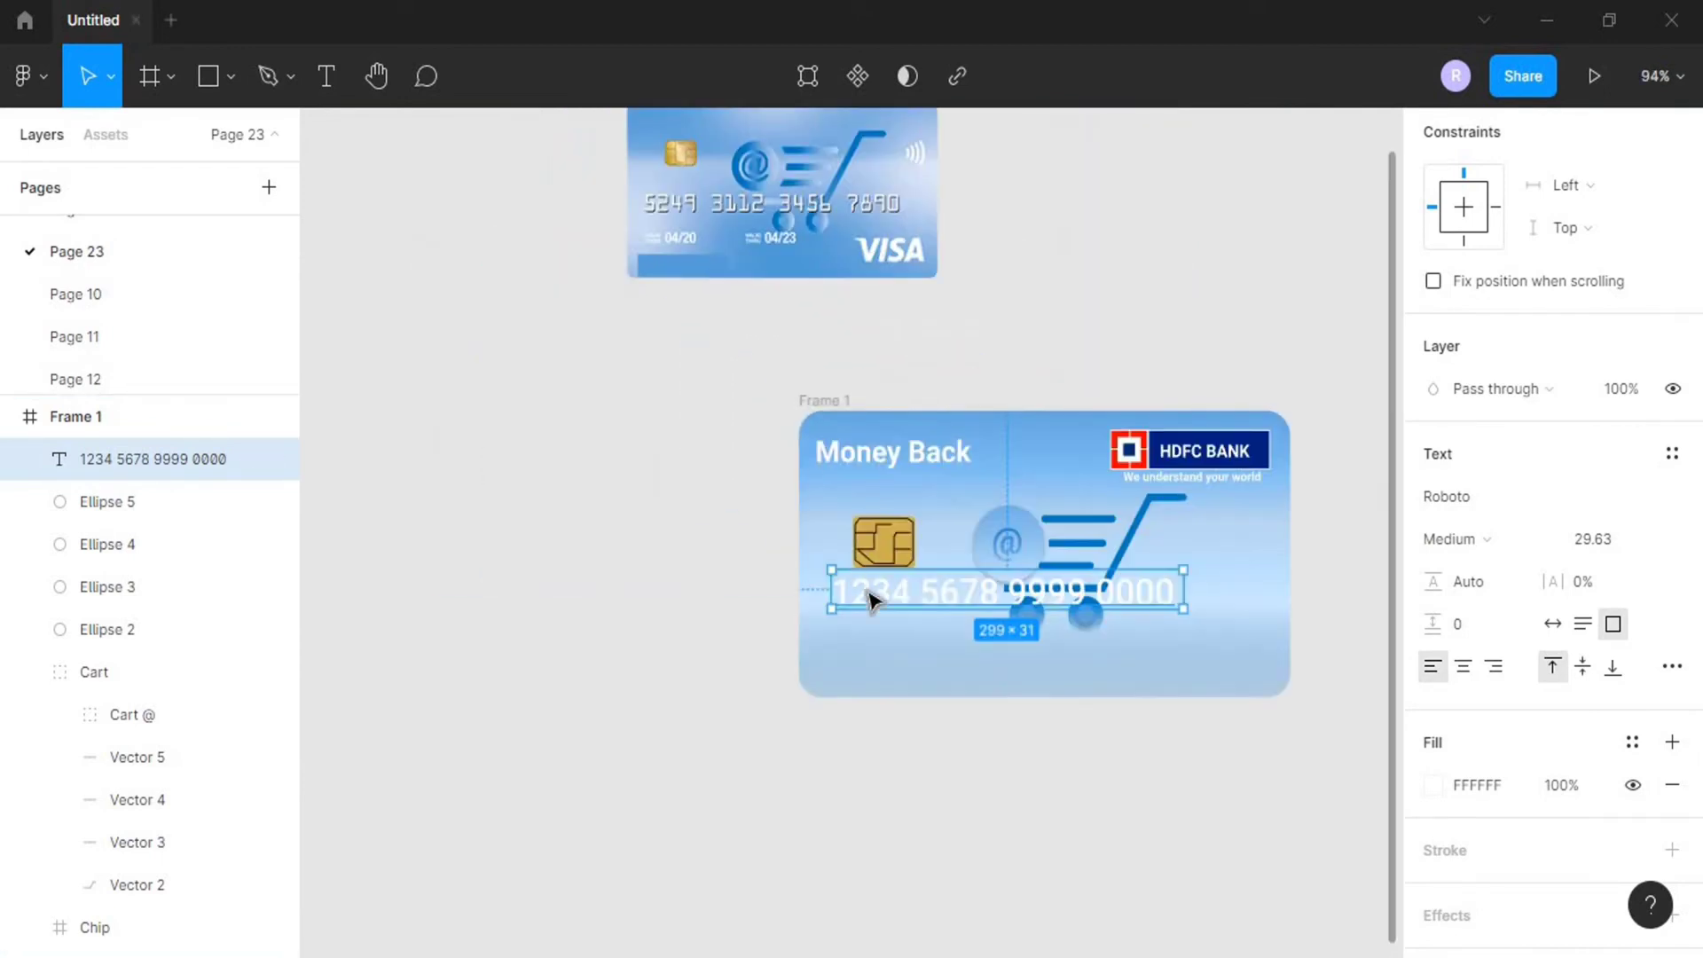
Widen the gaps between the card number's digit groups and enlarge its text box to about 348 × 38
double_click(923, 591)
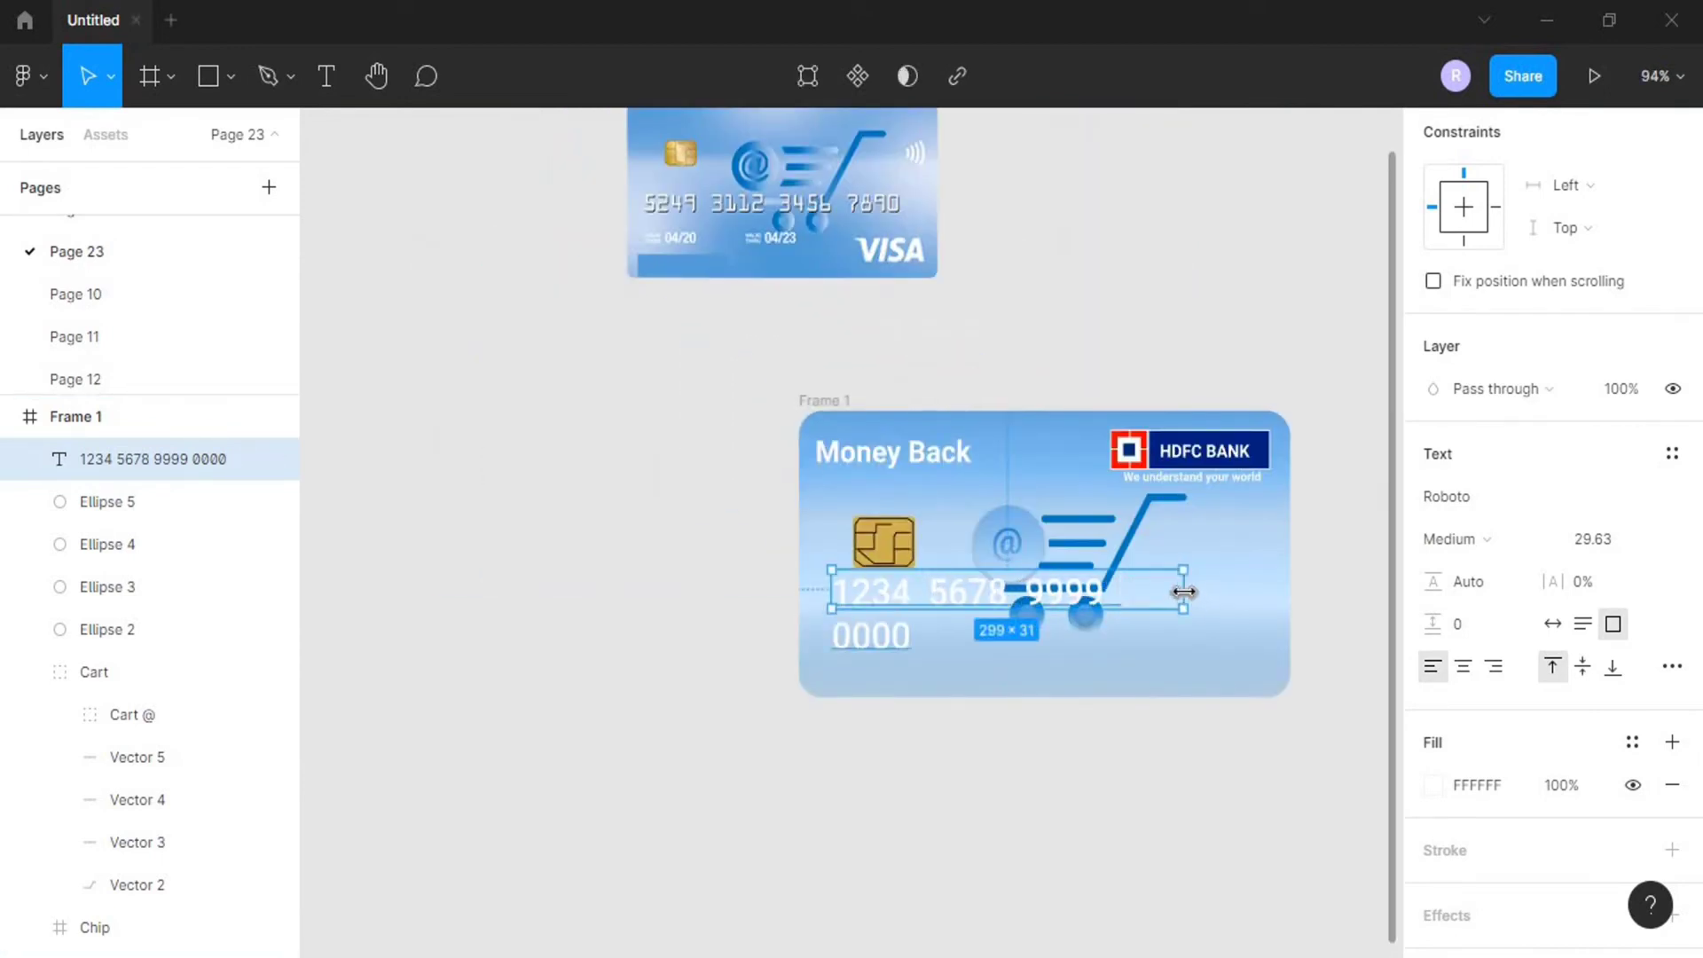
scroll(1124, 578, up, 1)
drag(1158, 658, 1197, 672)
click(1343, 623)
click(1311, 642)
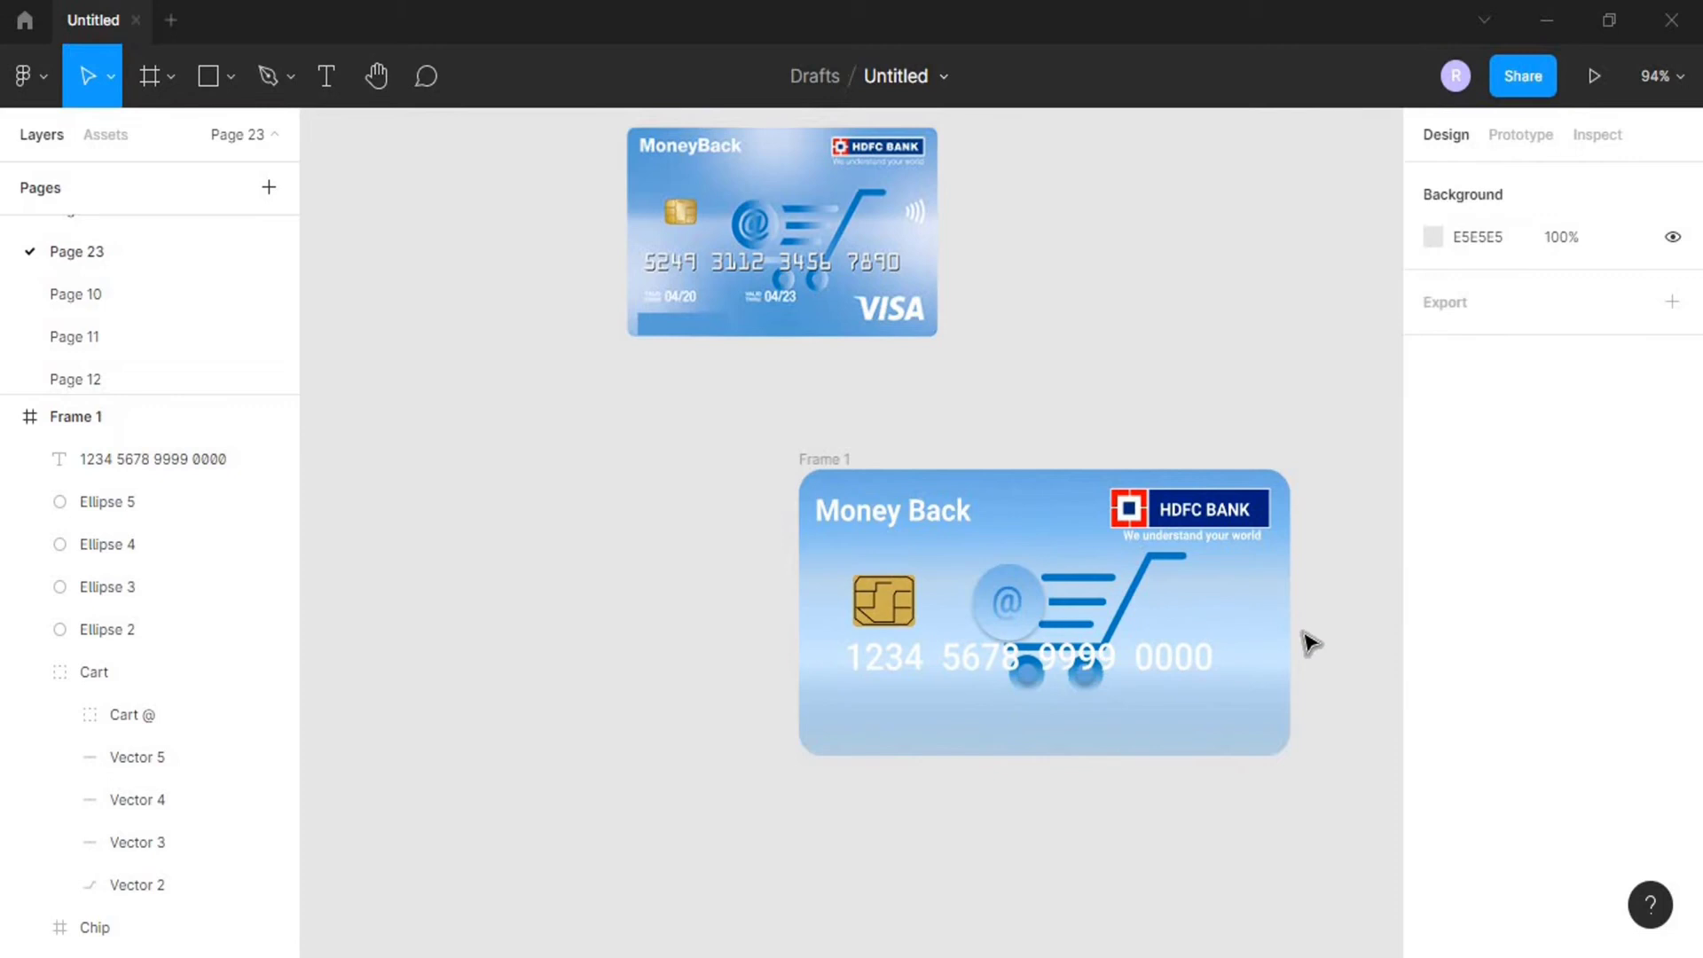
Try to scale the Cart group and its separate wheel circles down together to about 143 wide
click(1018, 655)
scroll(1037, 696, up, 5)
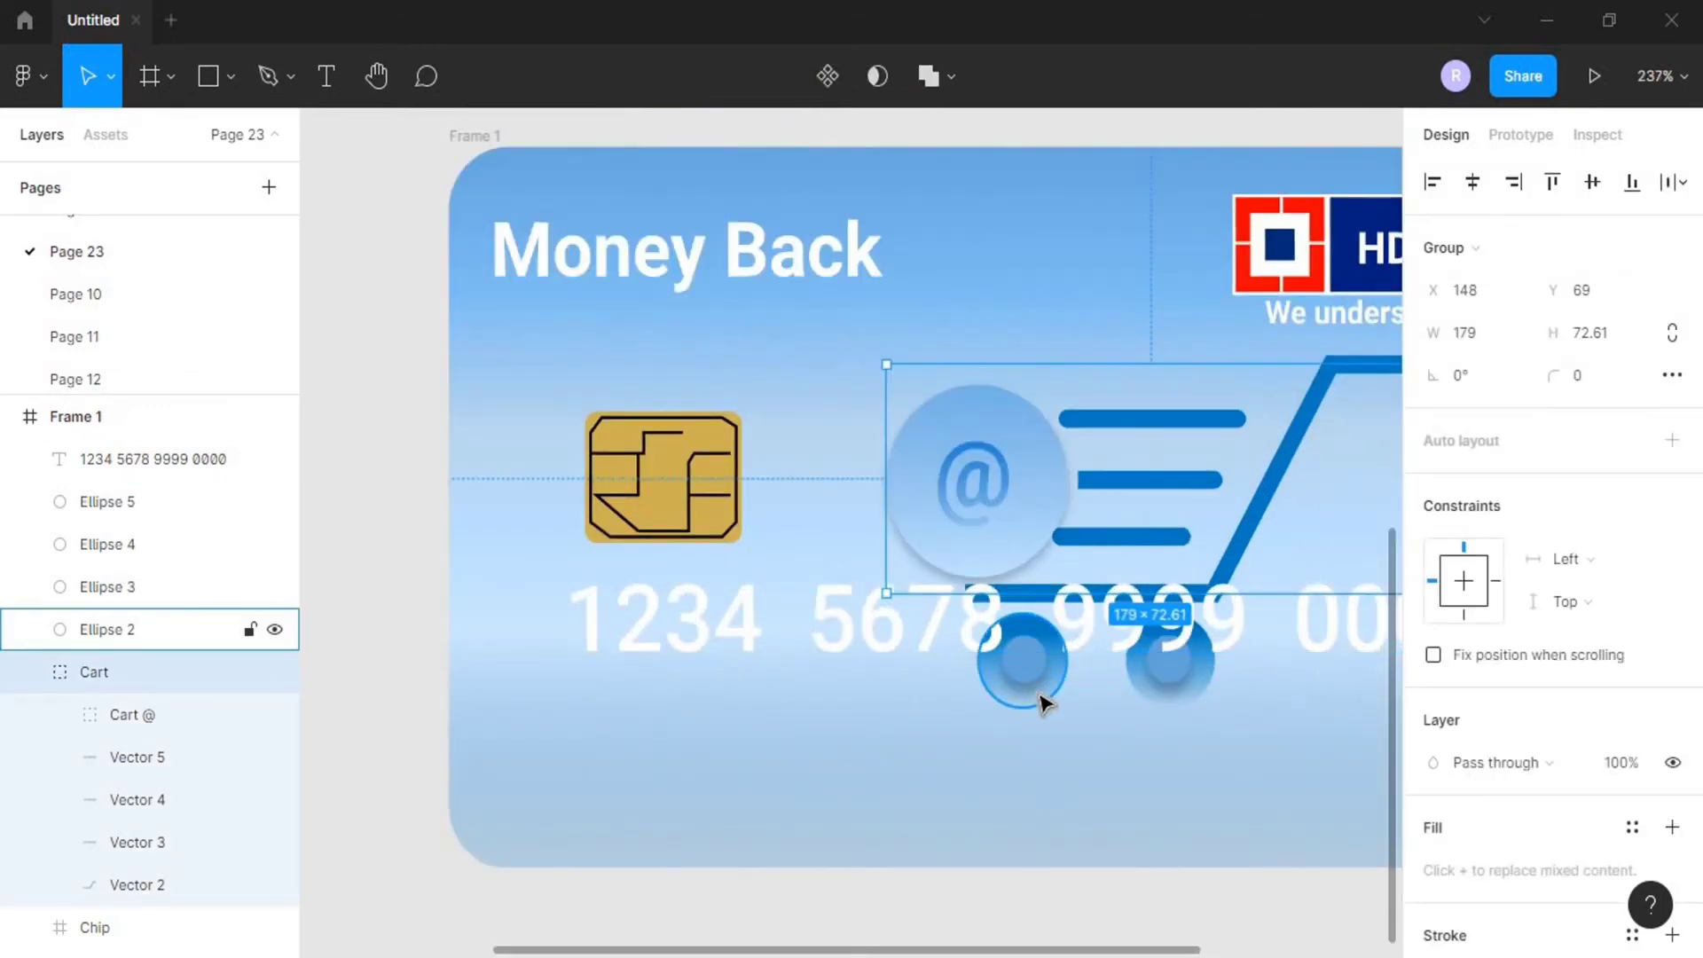
shift+click(1039, 696)
shift+click(1164, 661)
shift+click(1168, 701)
scroll(1165, 672, down, 4)
shift+click(1223, 656)
drag(1270, 681, 1233, 653)
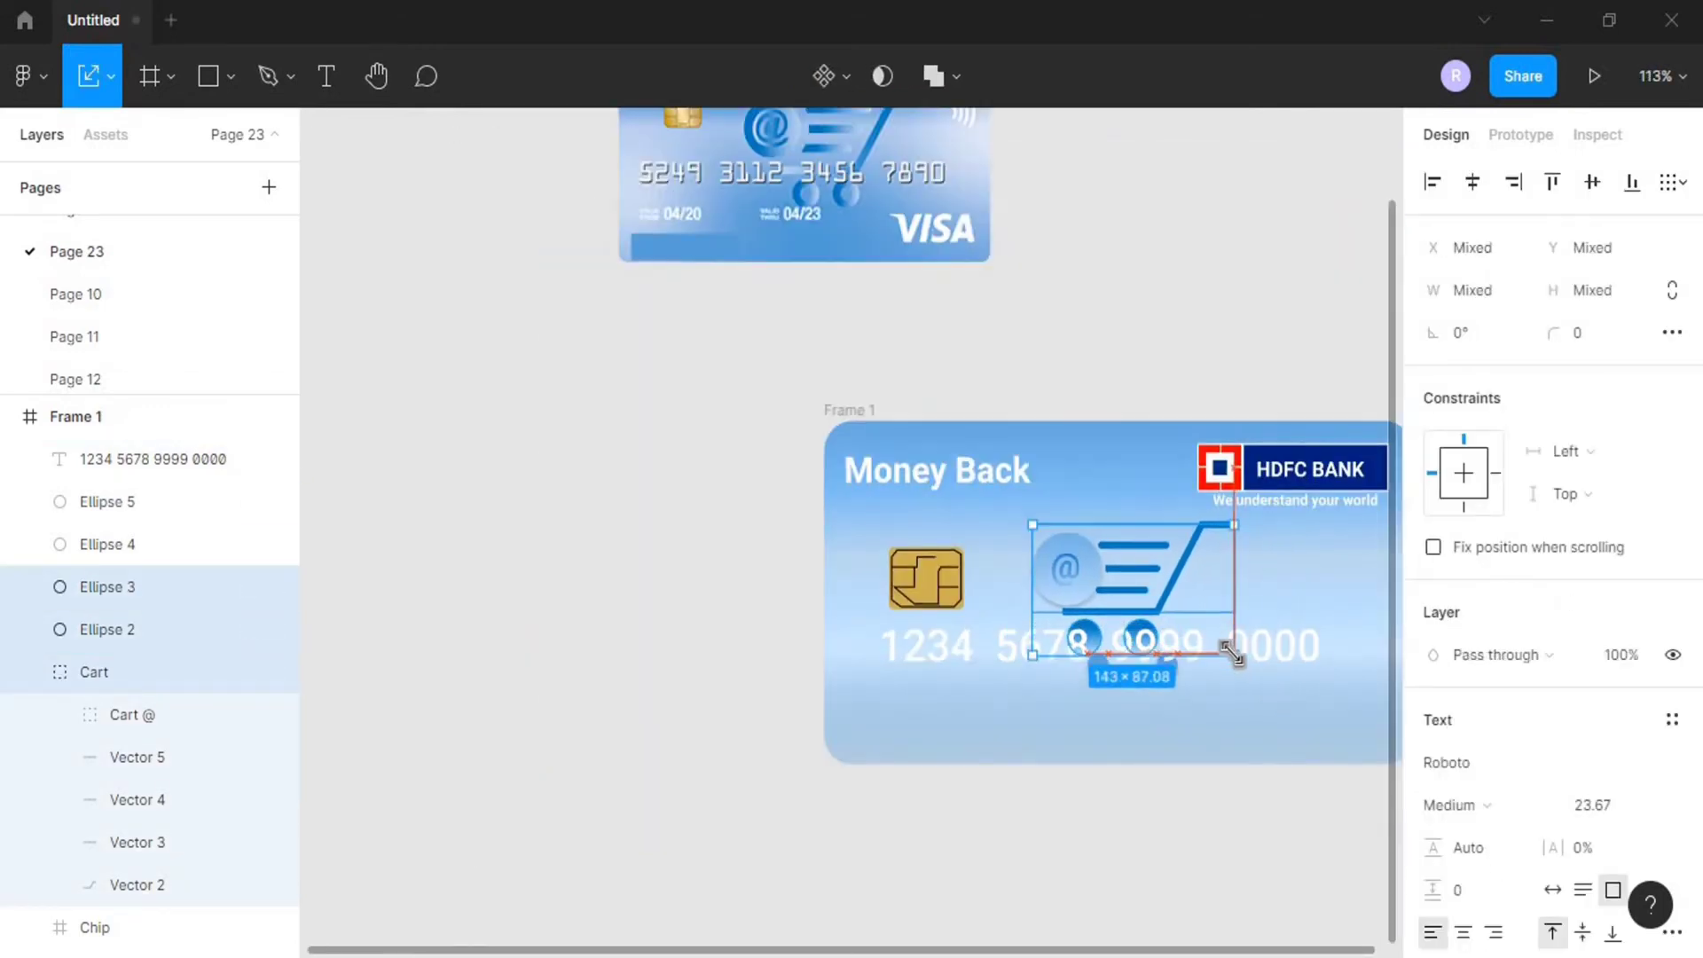
click(601, 601)
click(1162, 613)
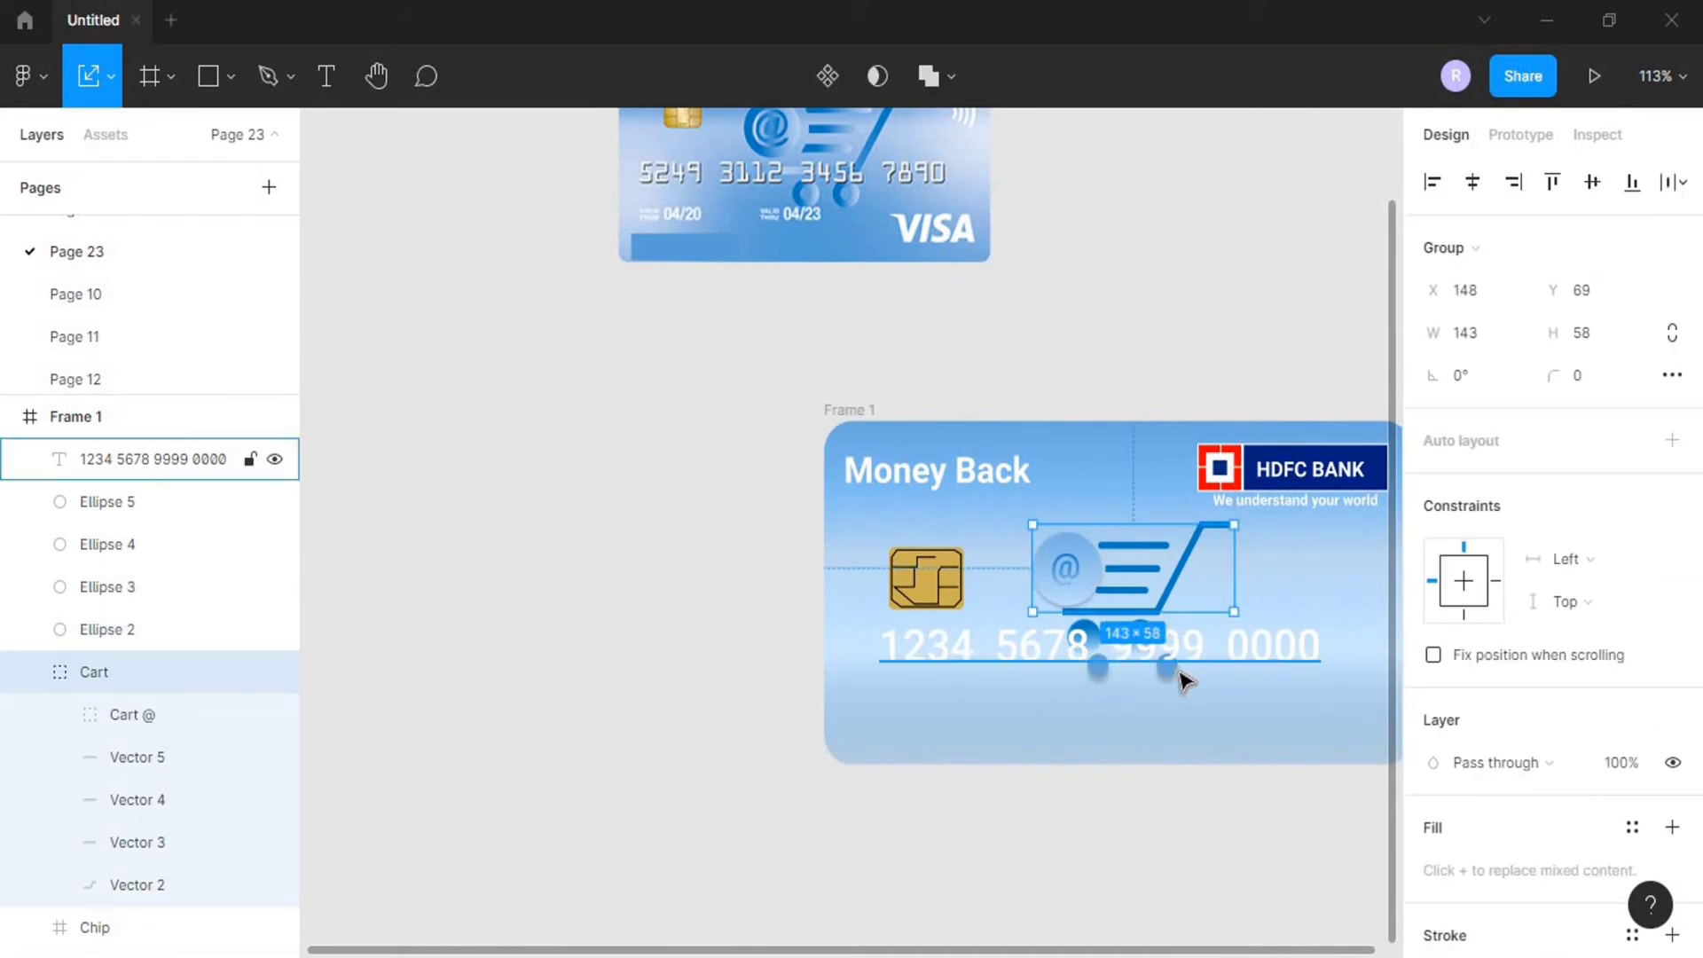
Undo the scaling of the cart and wheel circles
key(ctrl+z)
key(ctrl+z)
key(ctrl+z)
key(ctrl+z)
key(ctrl+z)
key(ctrl+z)
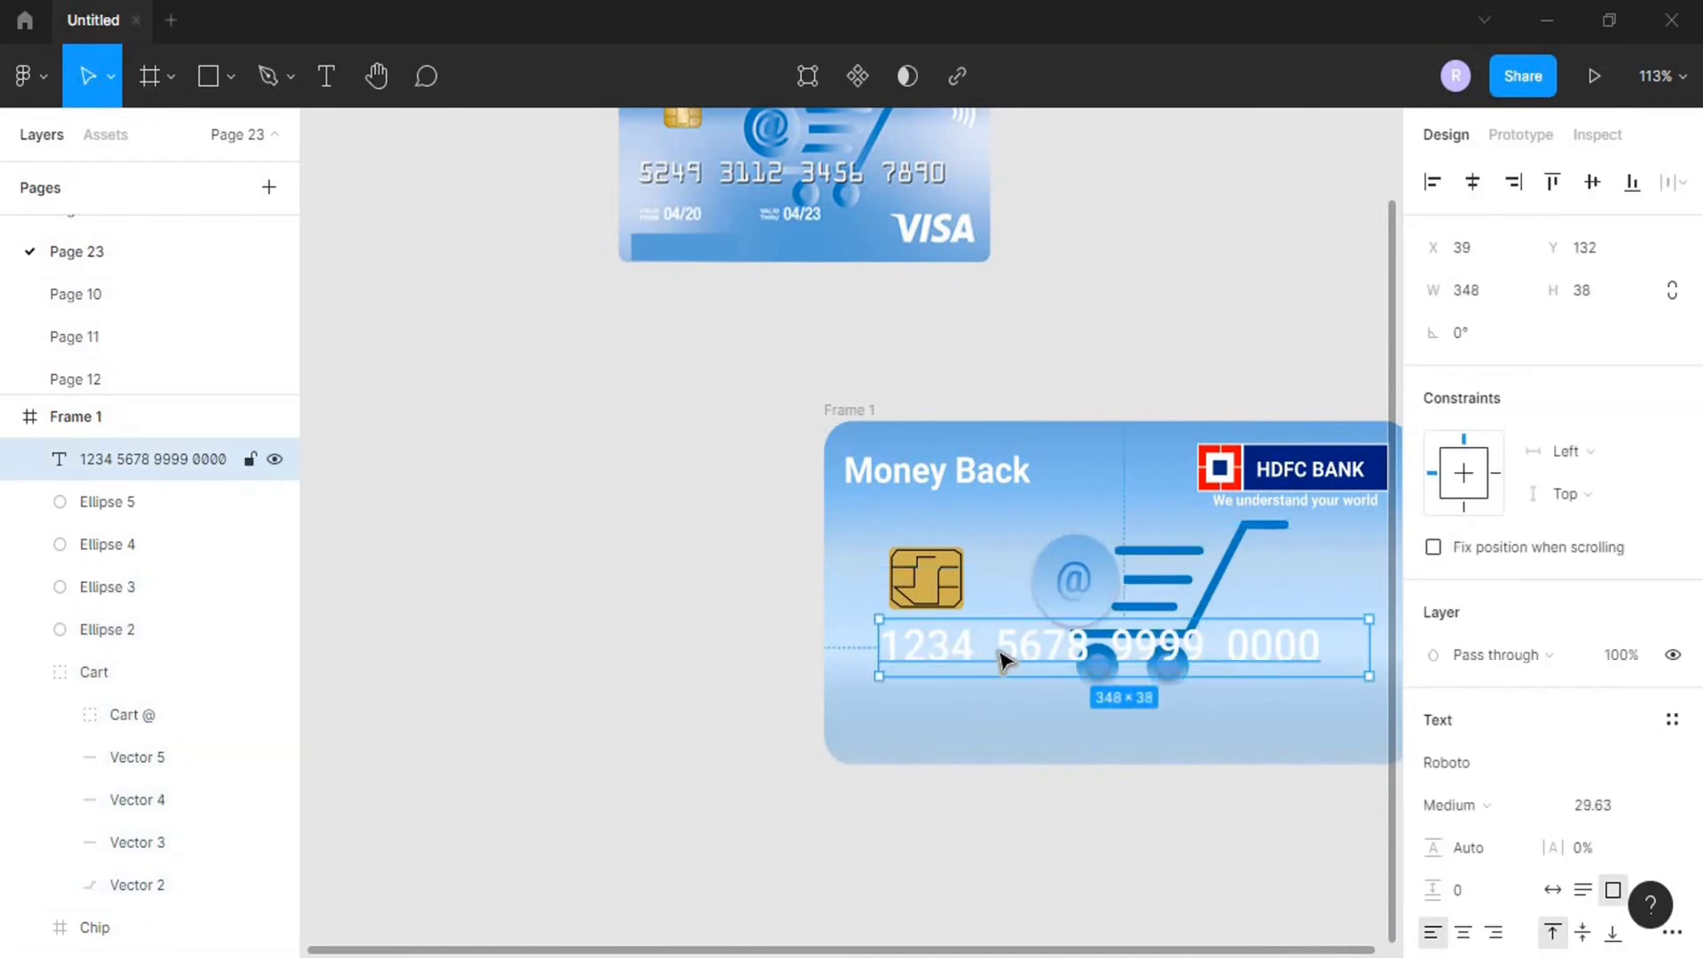
Move the card number down clear of the cart, and group the cart with its wheels under the name Cart
drag(999, 651, 998, 721)
drag(1014, 521, 1231, 660)
key(ctrl+g)
double_click(131, 509)
text(Cart)
key(Return)
Scale the Cart group down to about 148 × 90 and try 63% opacity on its 037BC3 stroke
key(k)
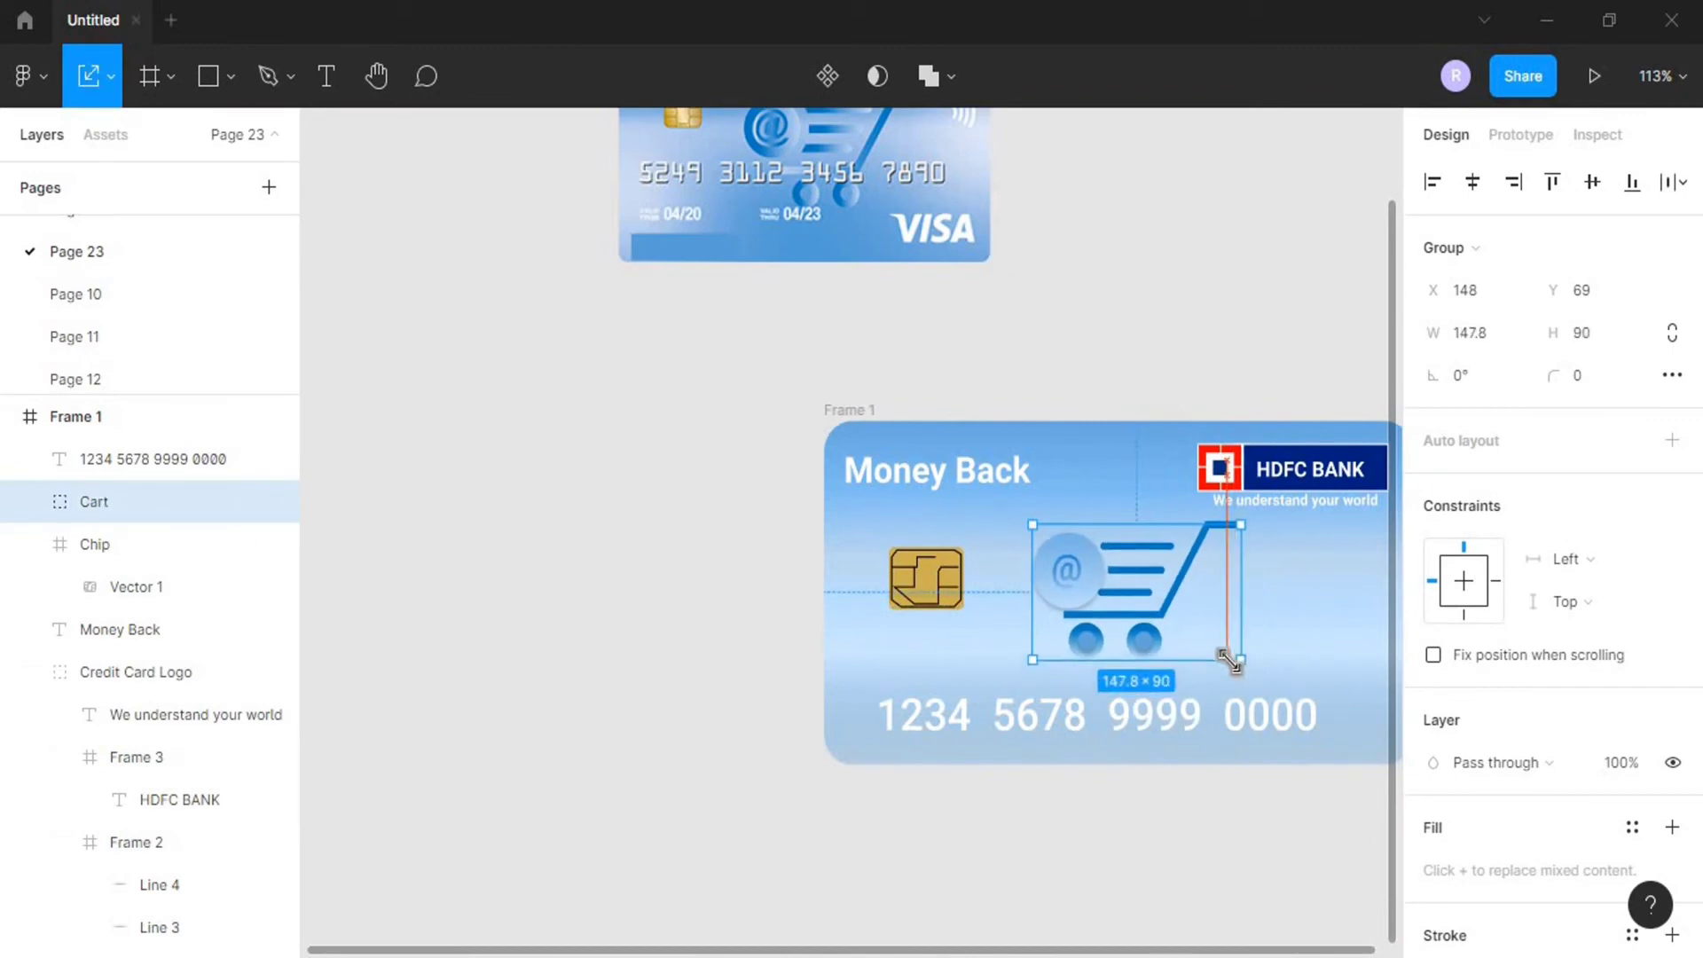
scroll(1472, 762, down, 3)
click(1434, 712)
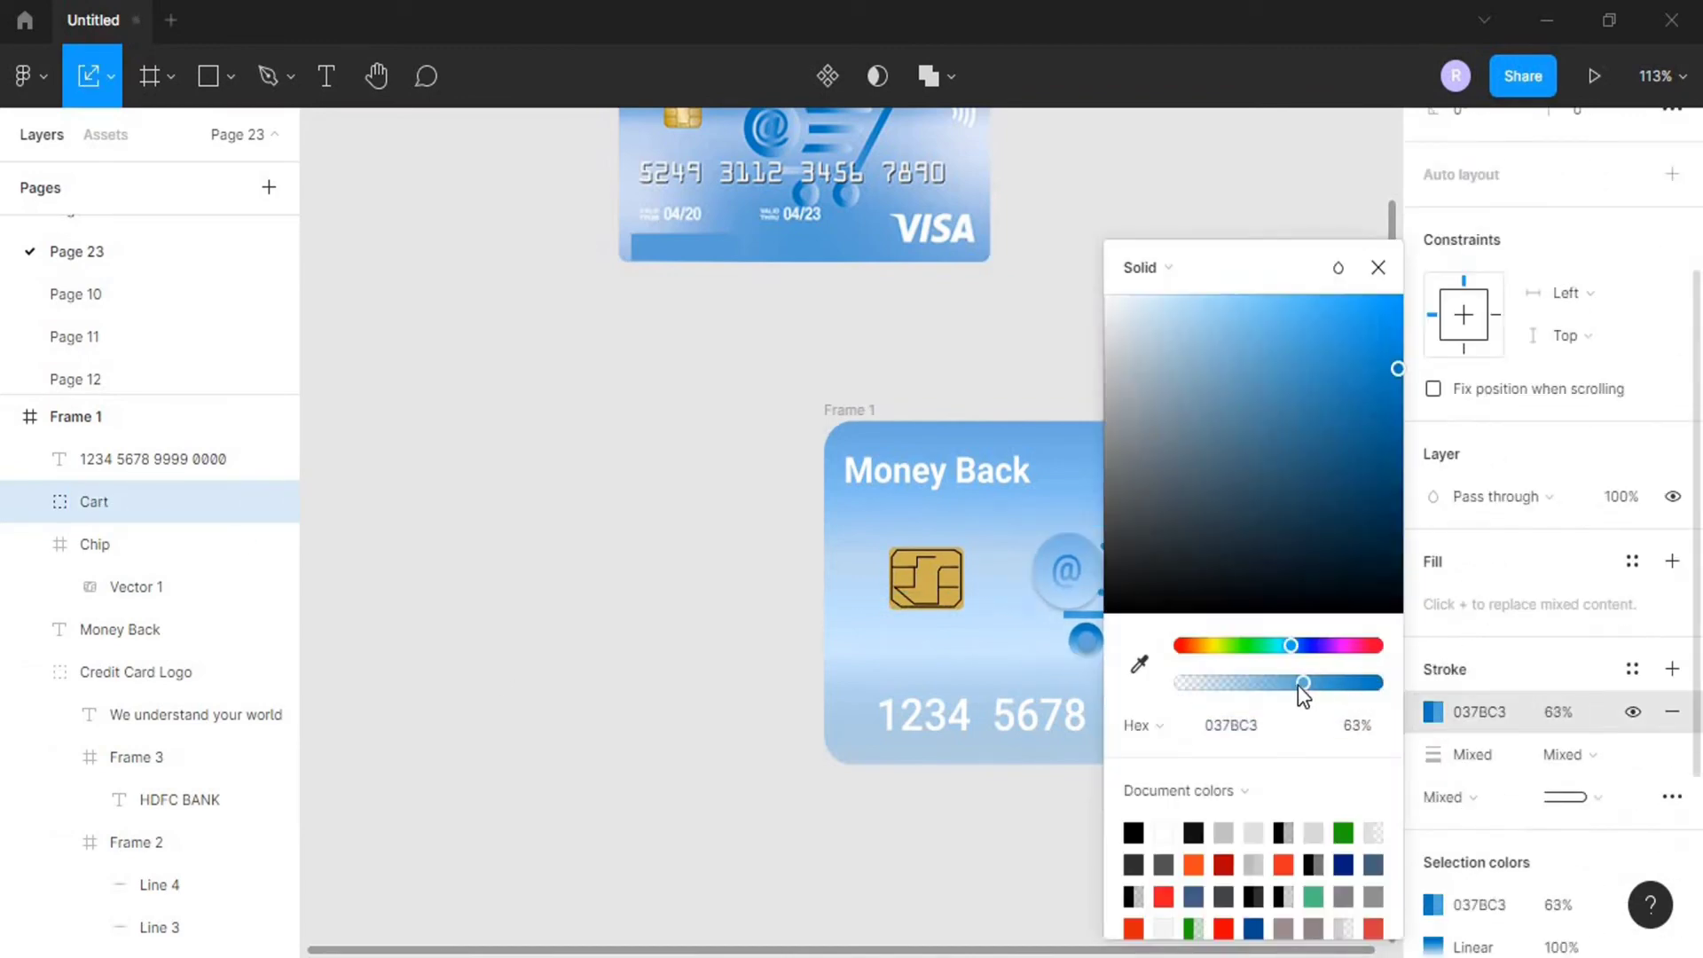
Move the card number back up so that it overlaps the cart's wheels
click(1193, 373)
drag(1180, 714, 1091, 638)
Try centring the card's elements horizontally and vertically within the frame, and undo both attempts
click(866, 416)
click(1472, 182)
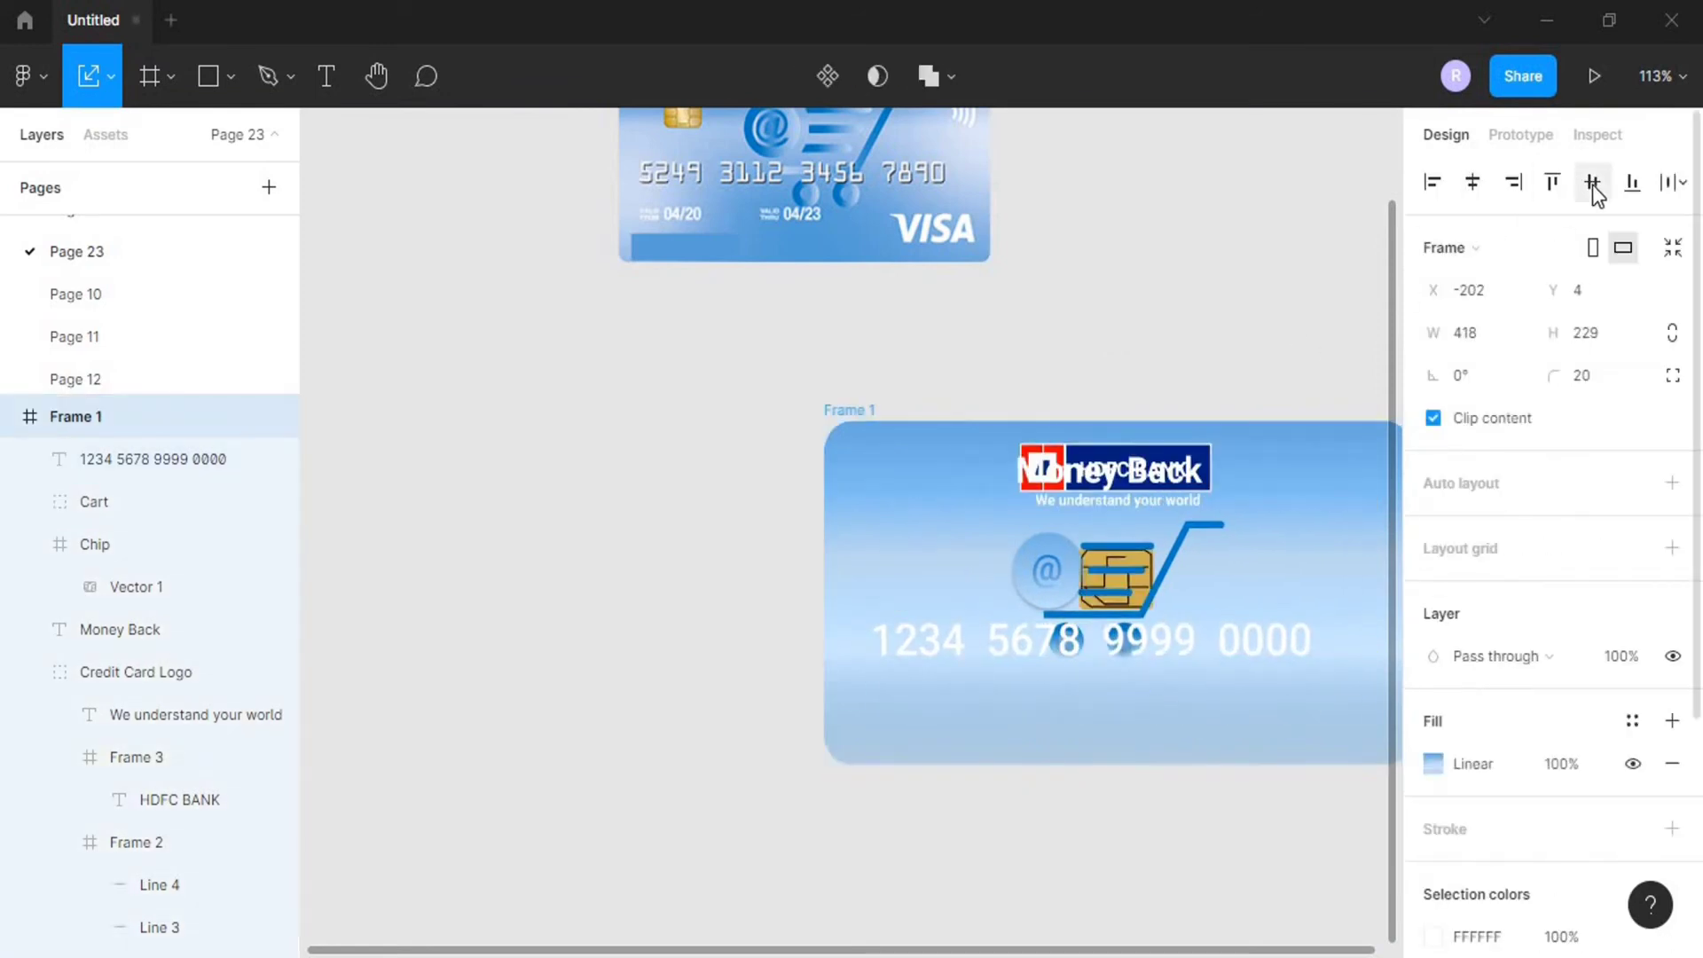
click(1592, 185)
key(ctrl+z)
key(ctrl+z)
click(1201, 654)
click(865, 412)
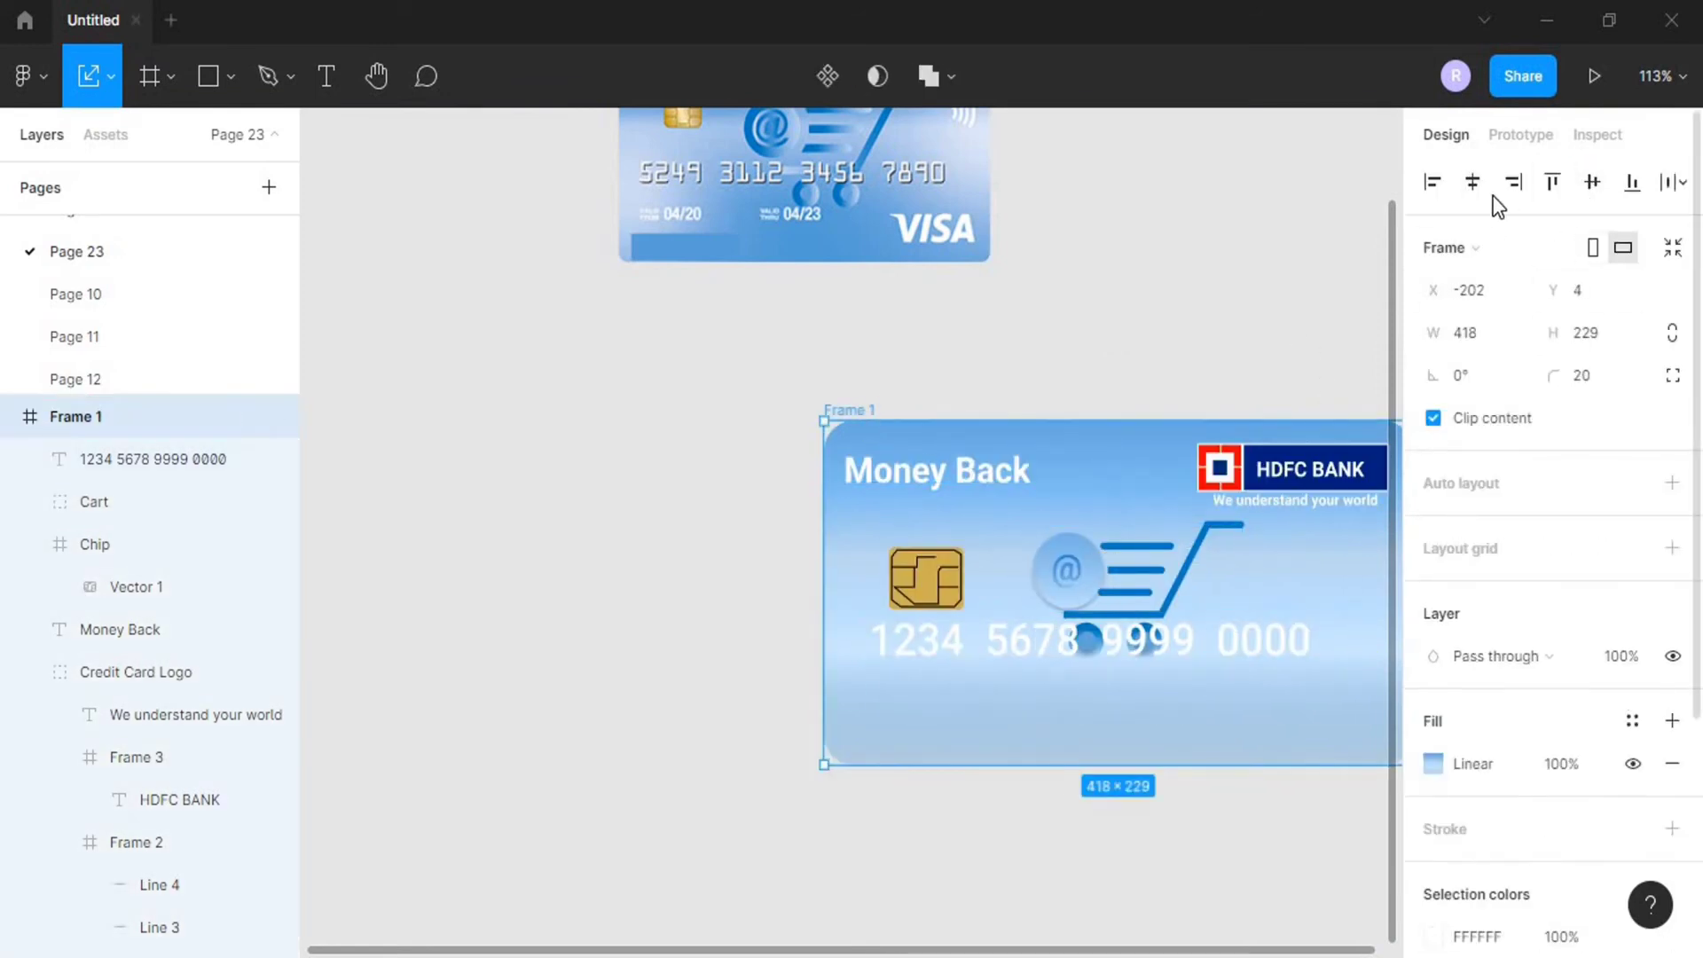
click(1473, 185)
click(1591, 186)
key(ctrl+z)
key(ctrl+z)
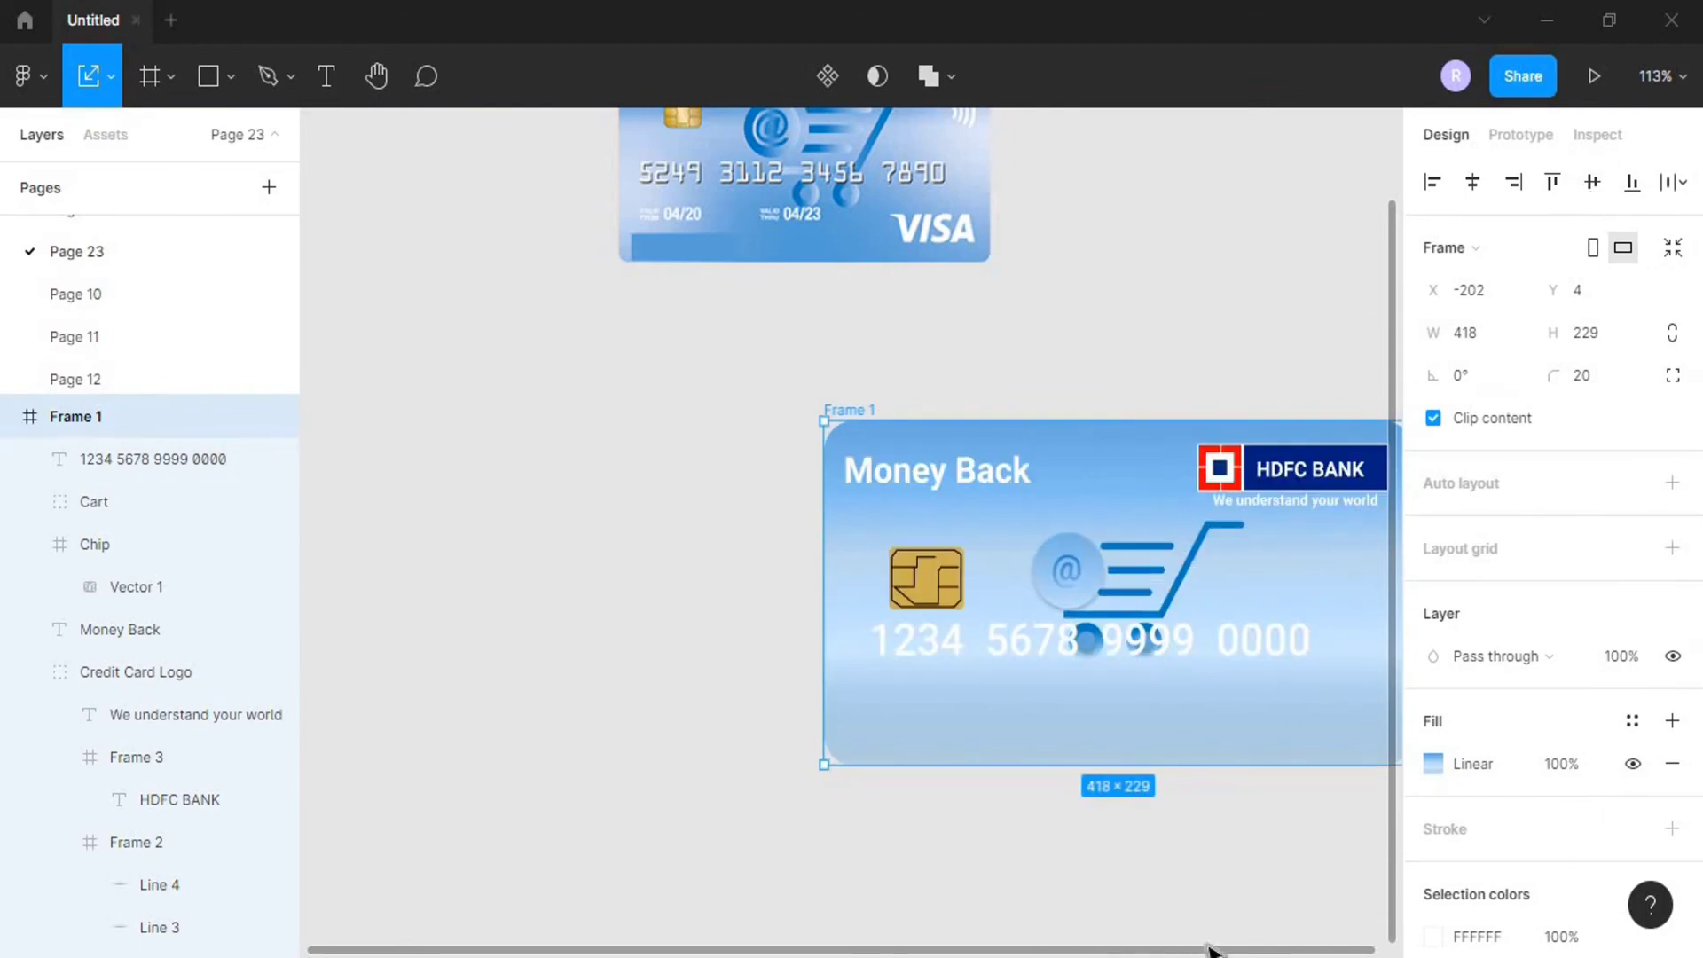
Fine-tune the card number's position over the wheels and change its font to Roboto Mono
scroll(1210, 947, right, 1)
scroll(1210, 947, up, 1)
click(1097, 759)
drag(1090, 748, 1102, 776)
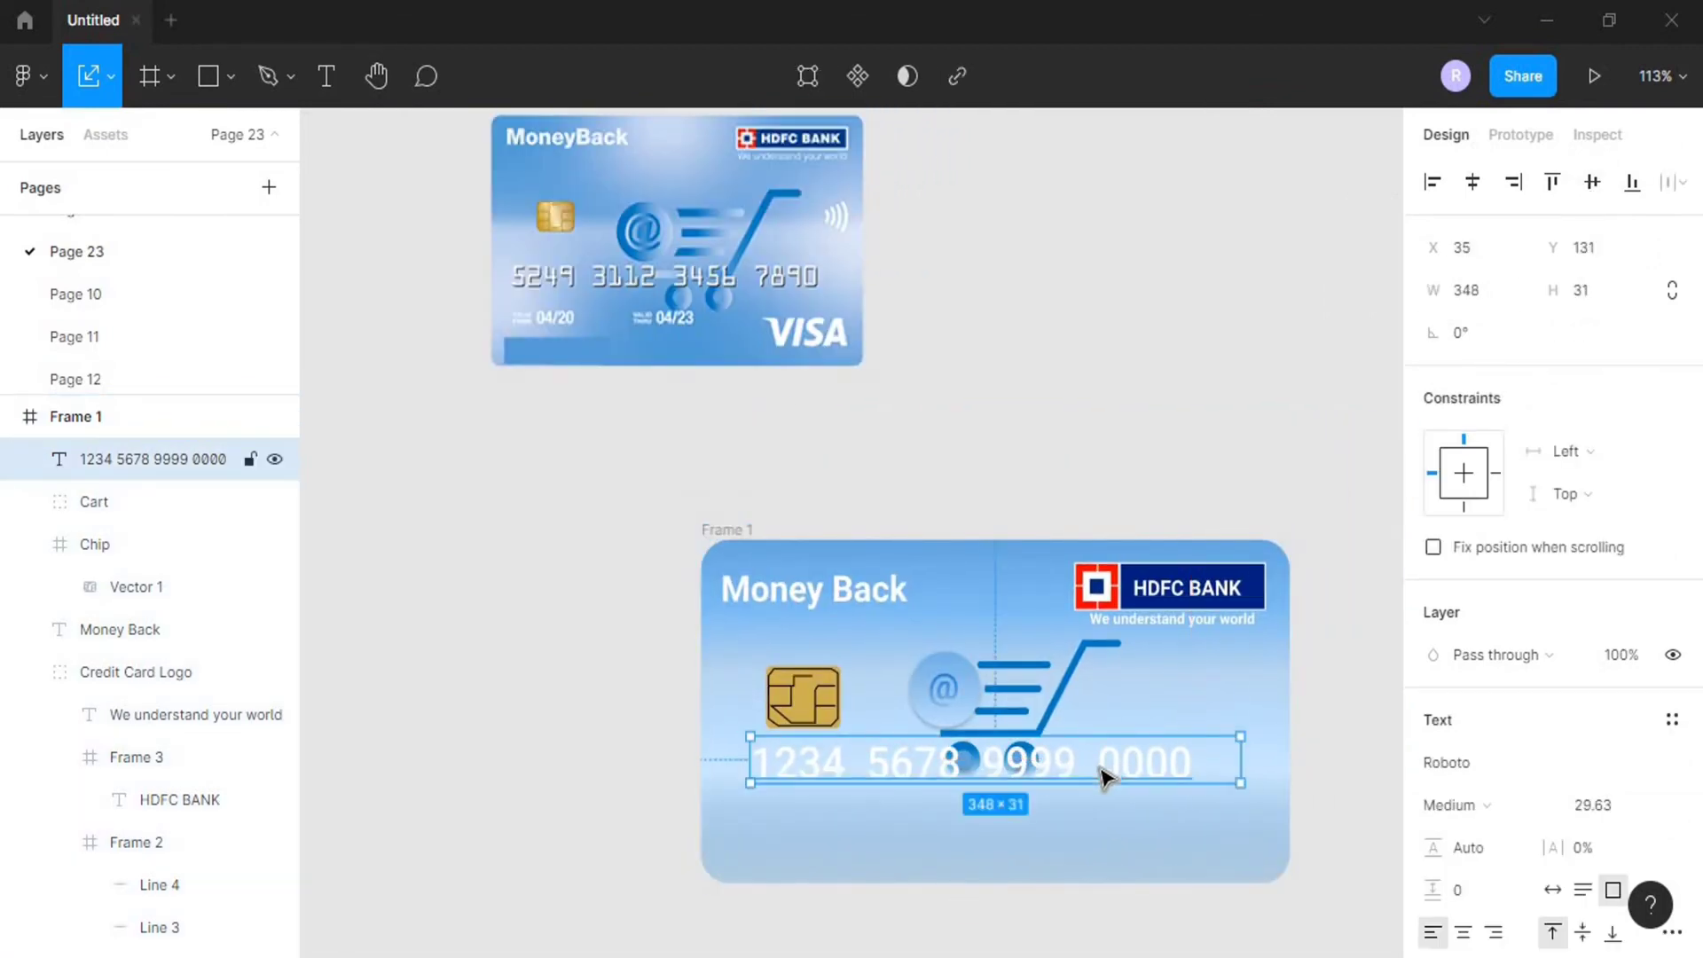
click(1534, 761)
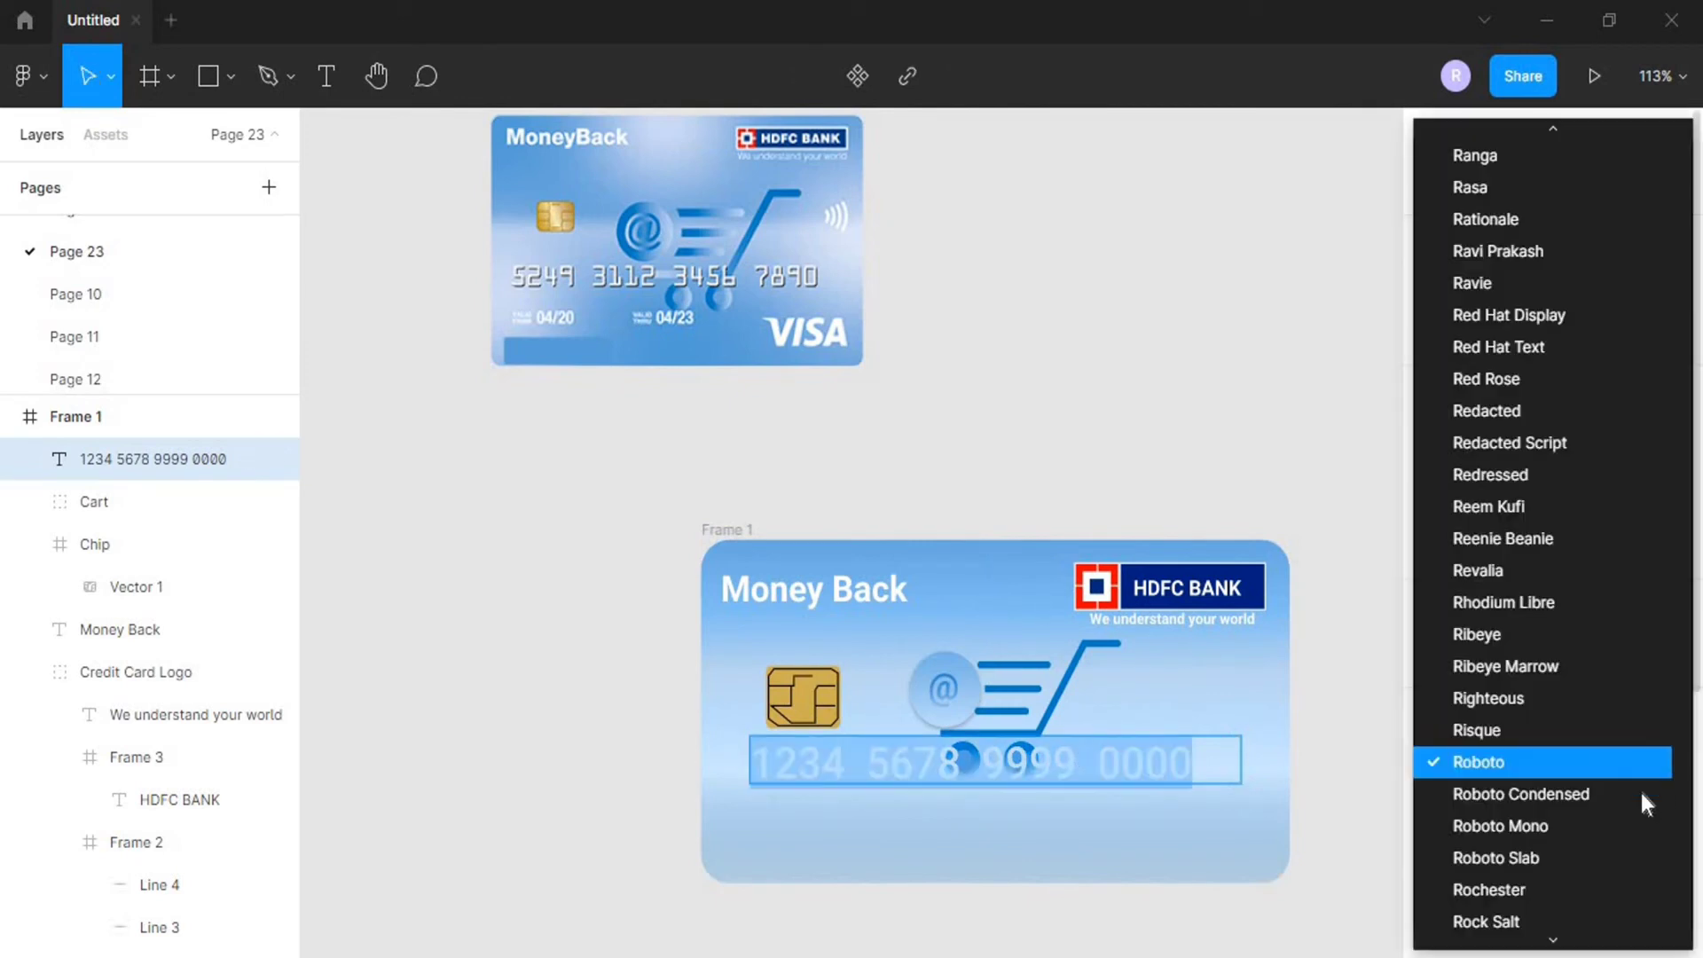
click(1605, 829)
Tighten the gaps between the card number's digit groups and move the text slightly down
drag(1241, 759, 1310, 758)
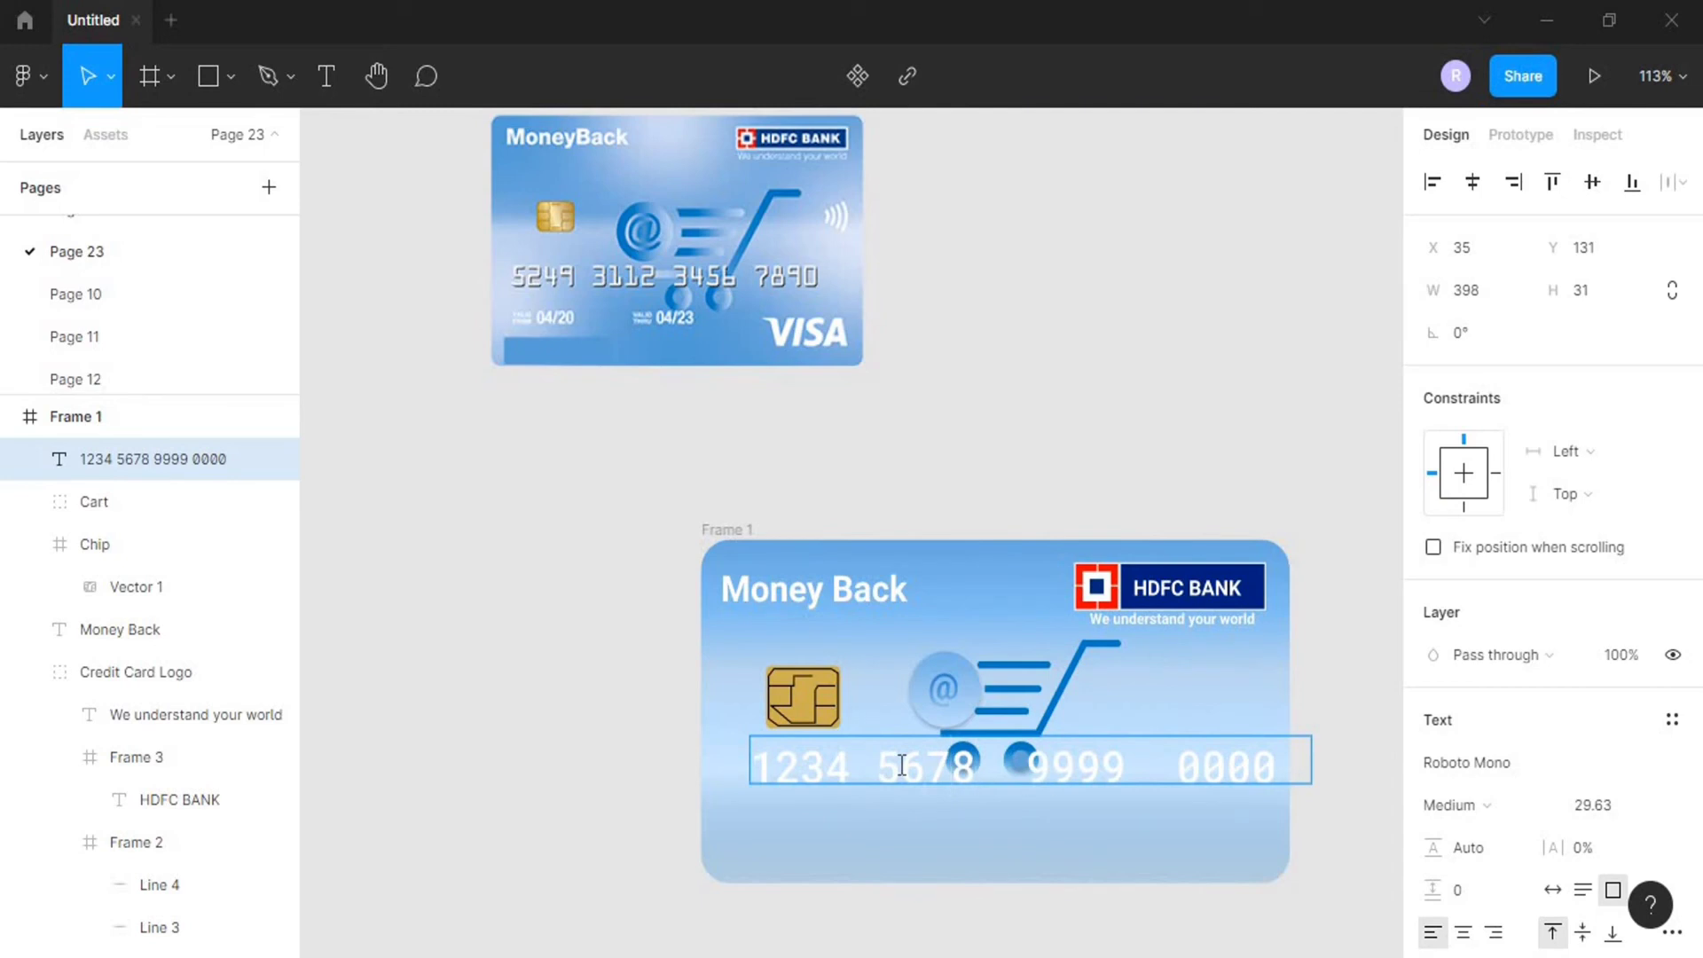
key(Escape)
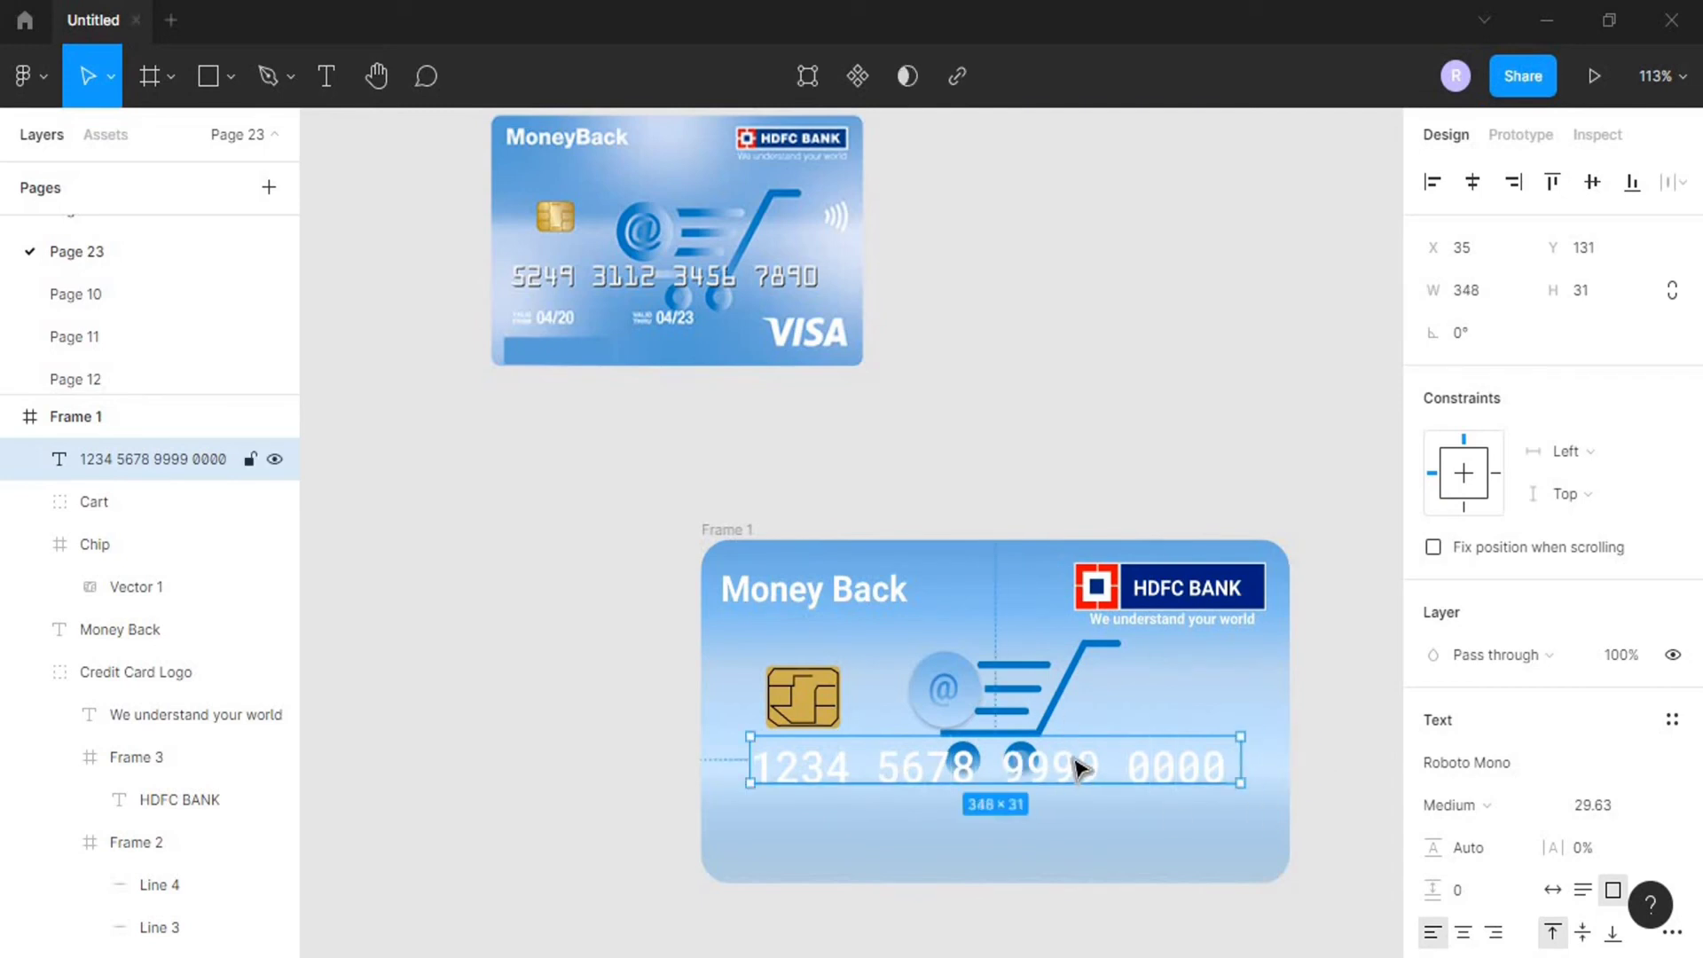
drag(1078, 768, 1079, 786)
click(1259, 661)
Add a two-line "Valid From" label below the start of the card number in Roboto Mono at size 10
scroll(1247, 604, down, 1)
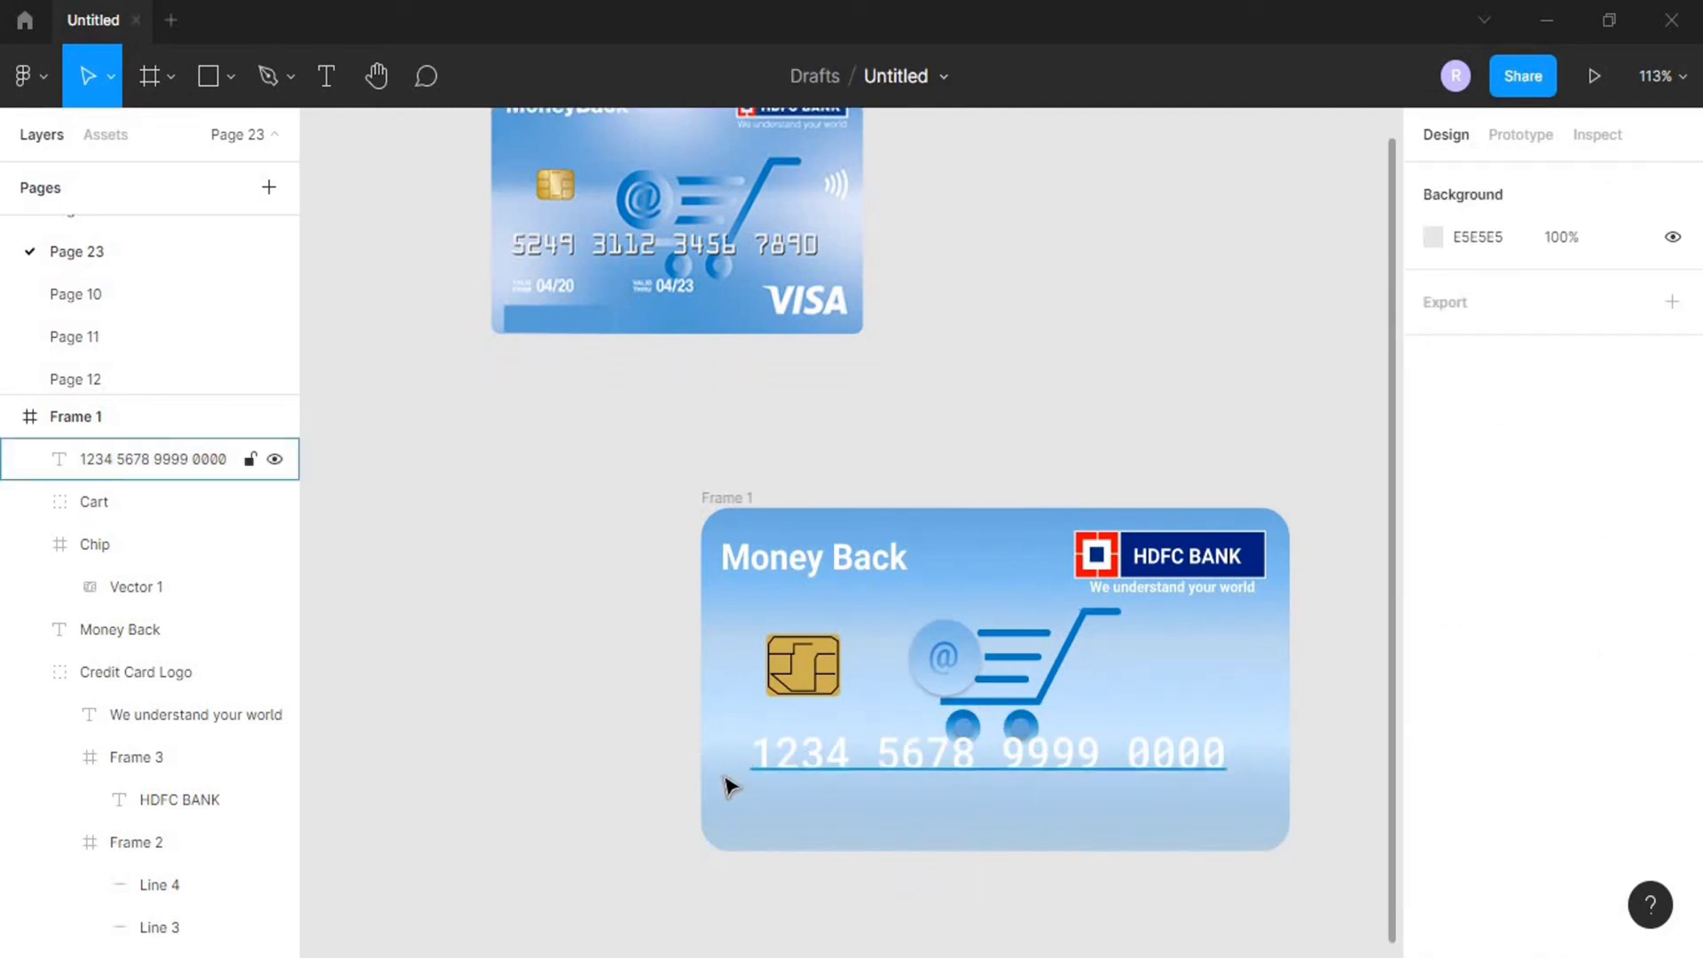
key(t)
drag(731, 796, 804, 831)
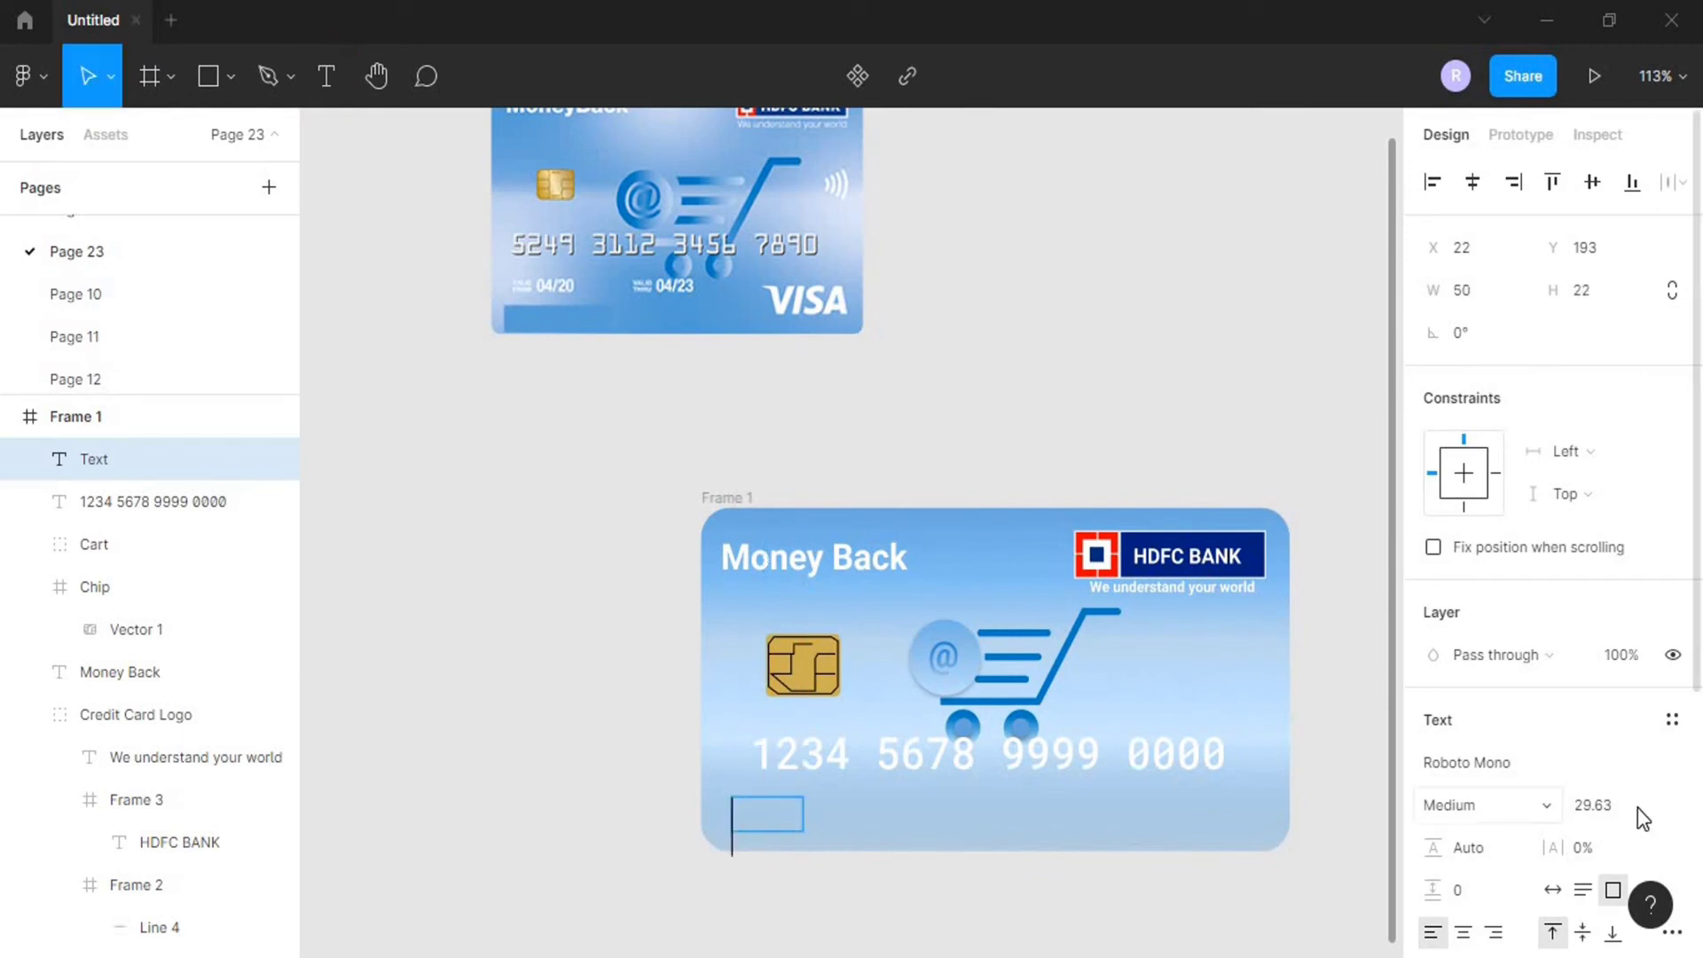
click(1637, 807)
click(1620, 572)
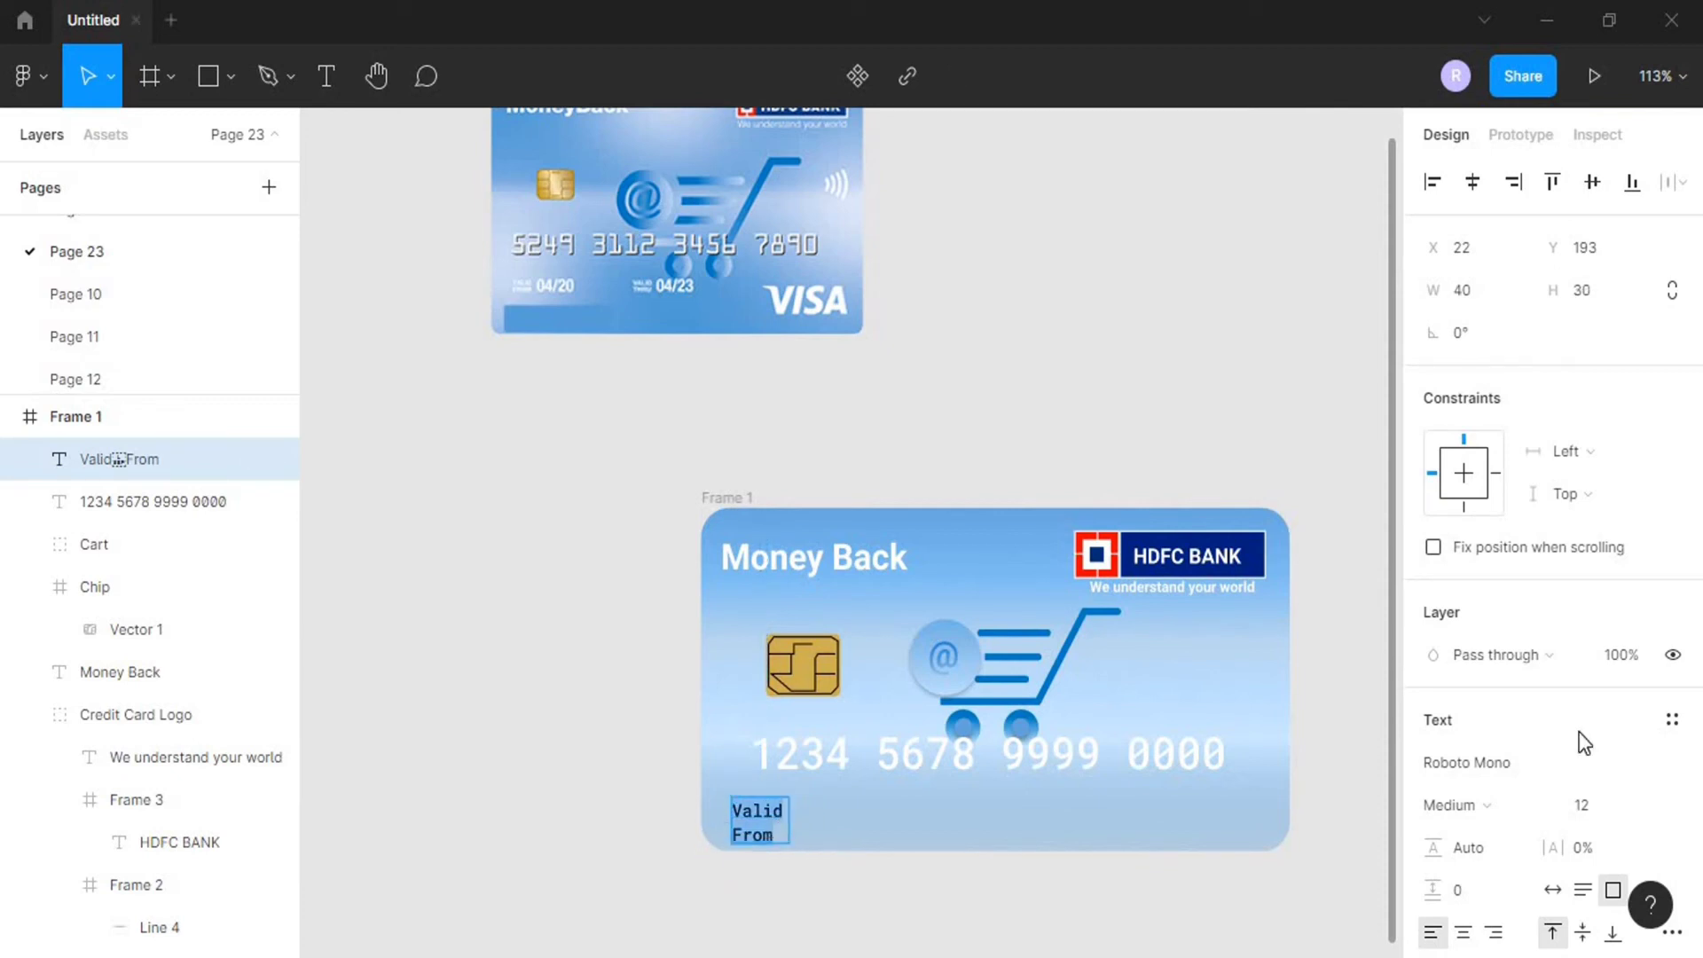
click(1637, 806)
click(1618, 508)
Fill the "Valid From" label with white FFFFFF
scroll(1454, 780, down, 3)
click(1433, 786)
drag(1144, 346, 1100, 289)
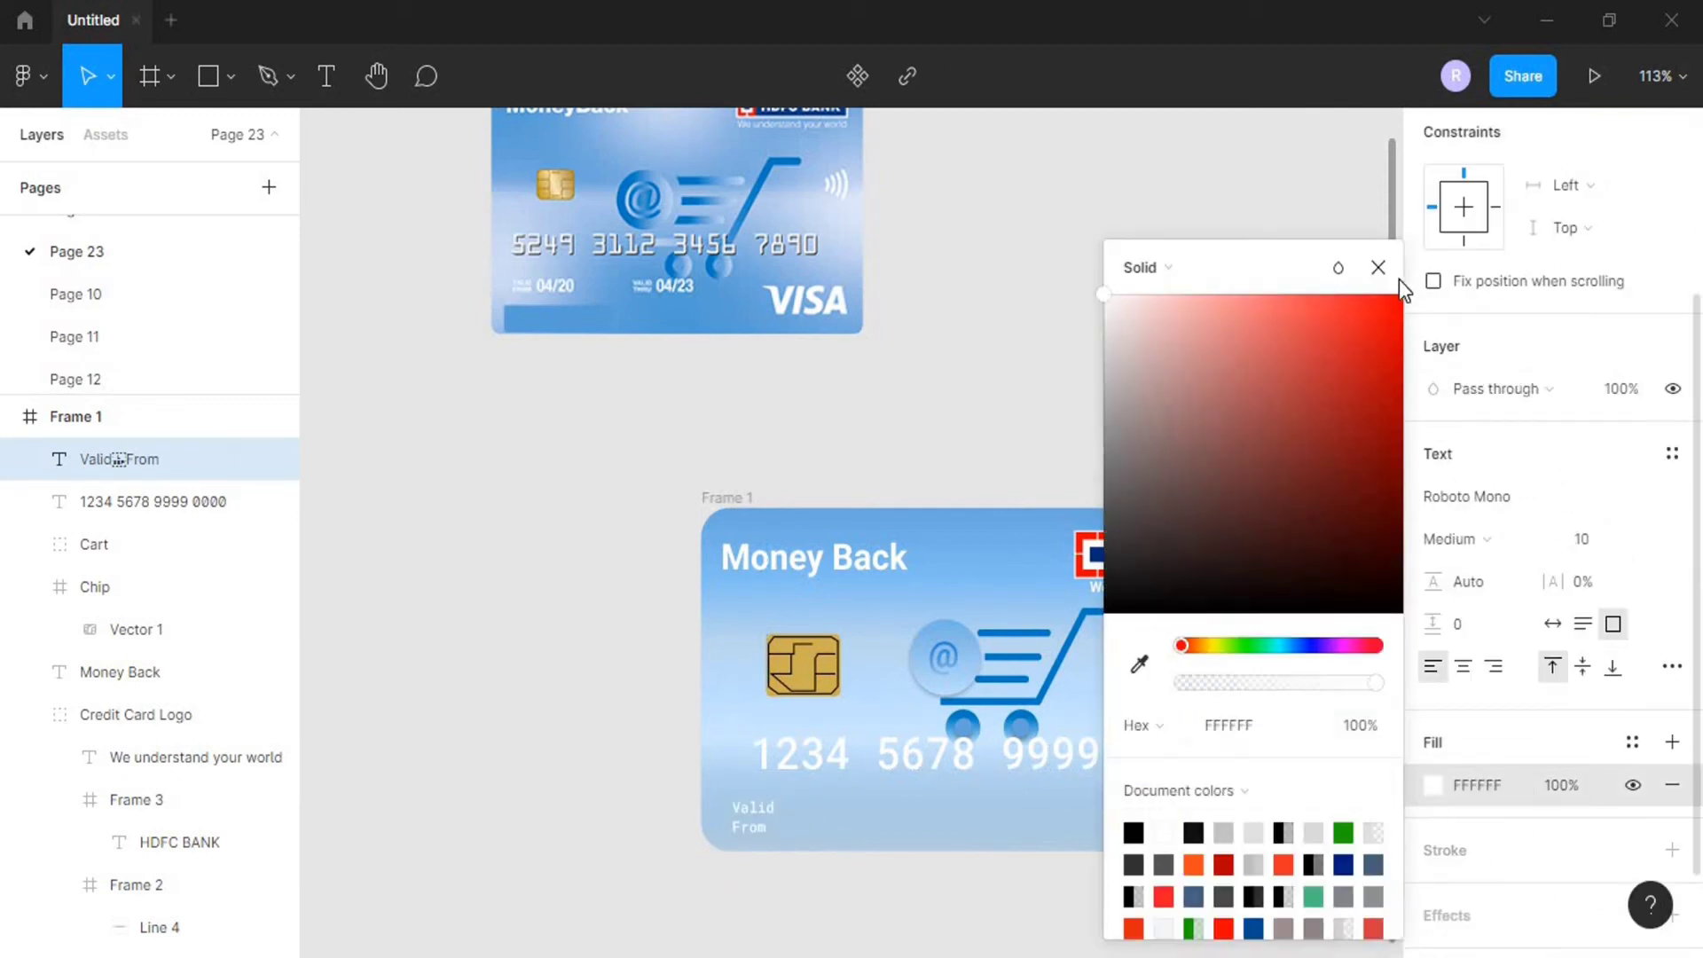
click(1378, 268)
Place two copies of the "Valid From" label along the same row and change the nearer copy to 09/21
alt+drag(768, 835, 1014, 833)
double_click(842, 824)
text(09/21)
Change the farther label copy to "Valid Thru" and add a copy beside it reading 09/24
double_click(1014, 812)
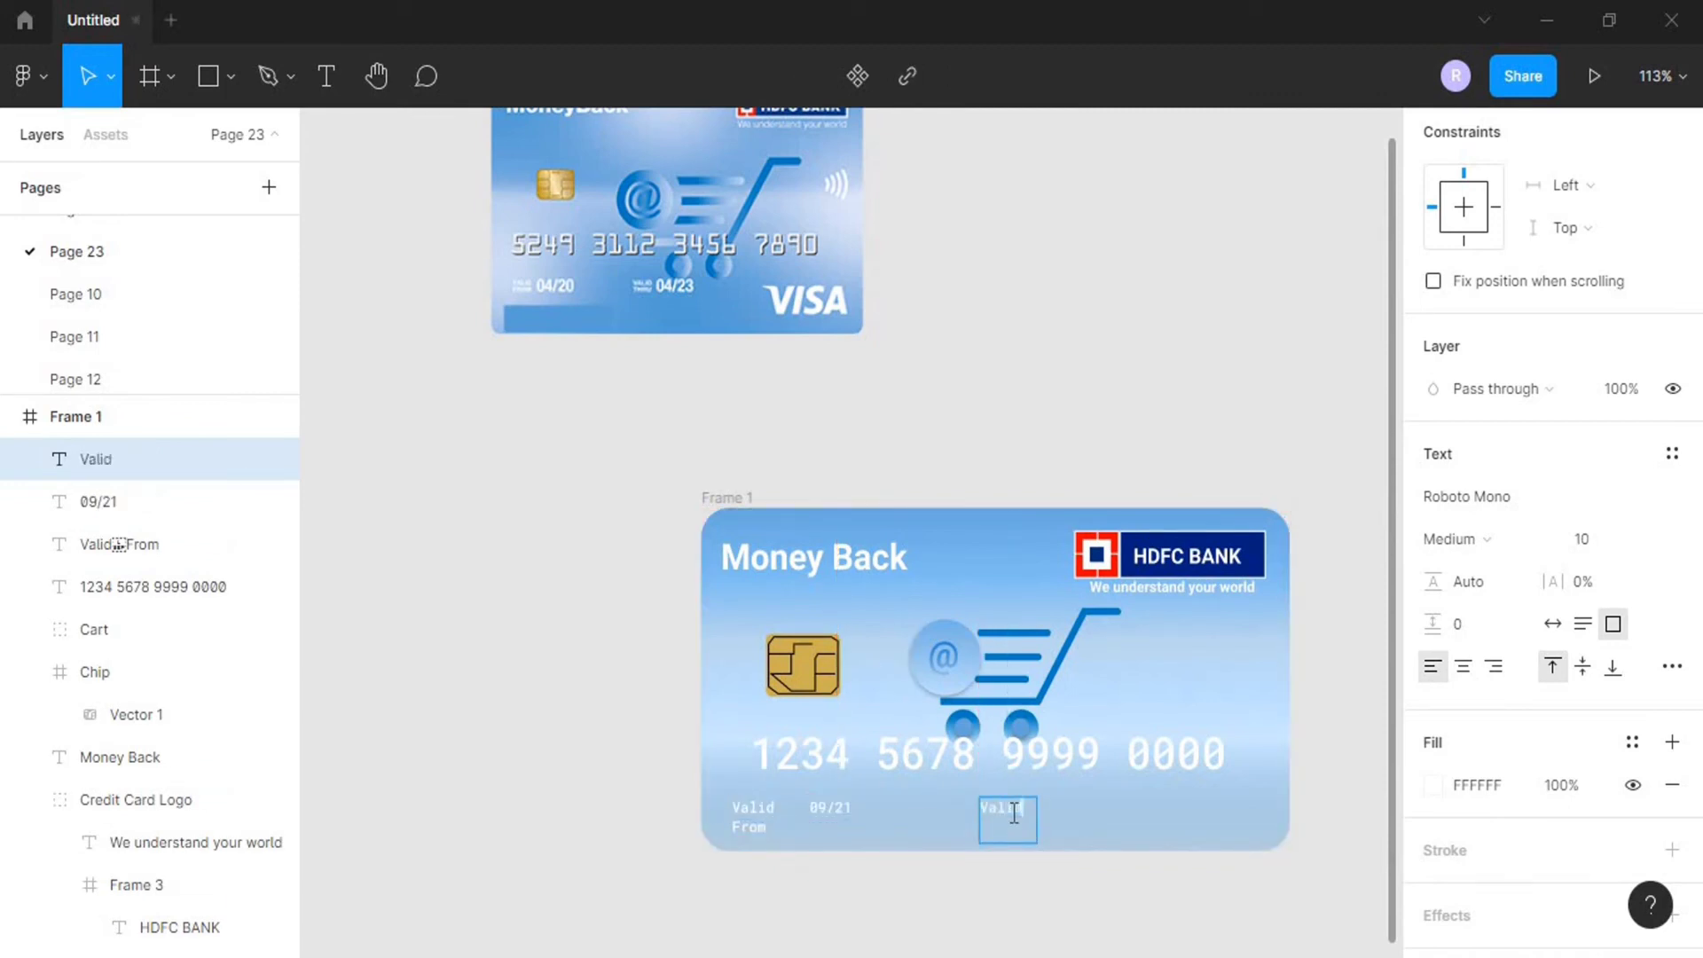
key(Escape)
alt+drag(1009, 826, 1083, 817)
double_click(1081, 823)
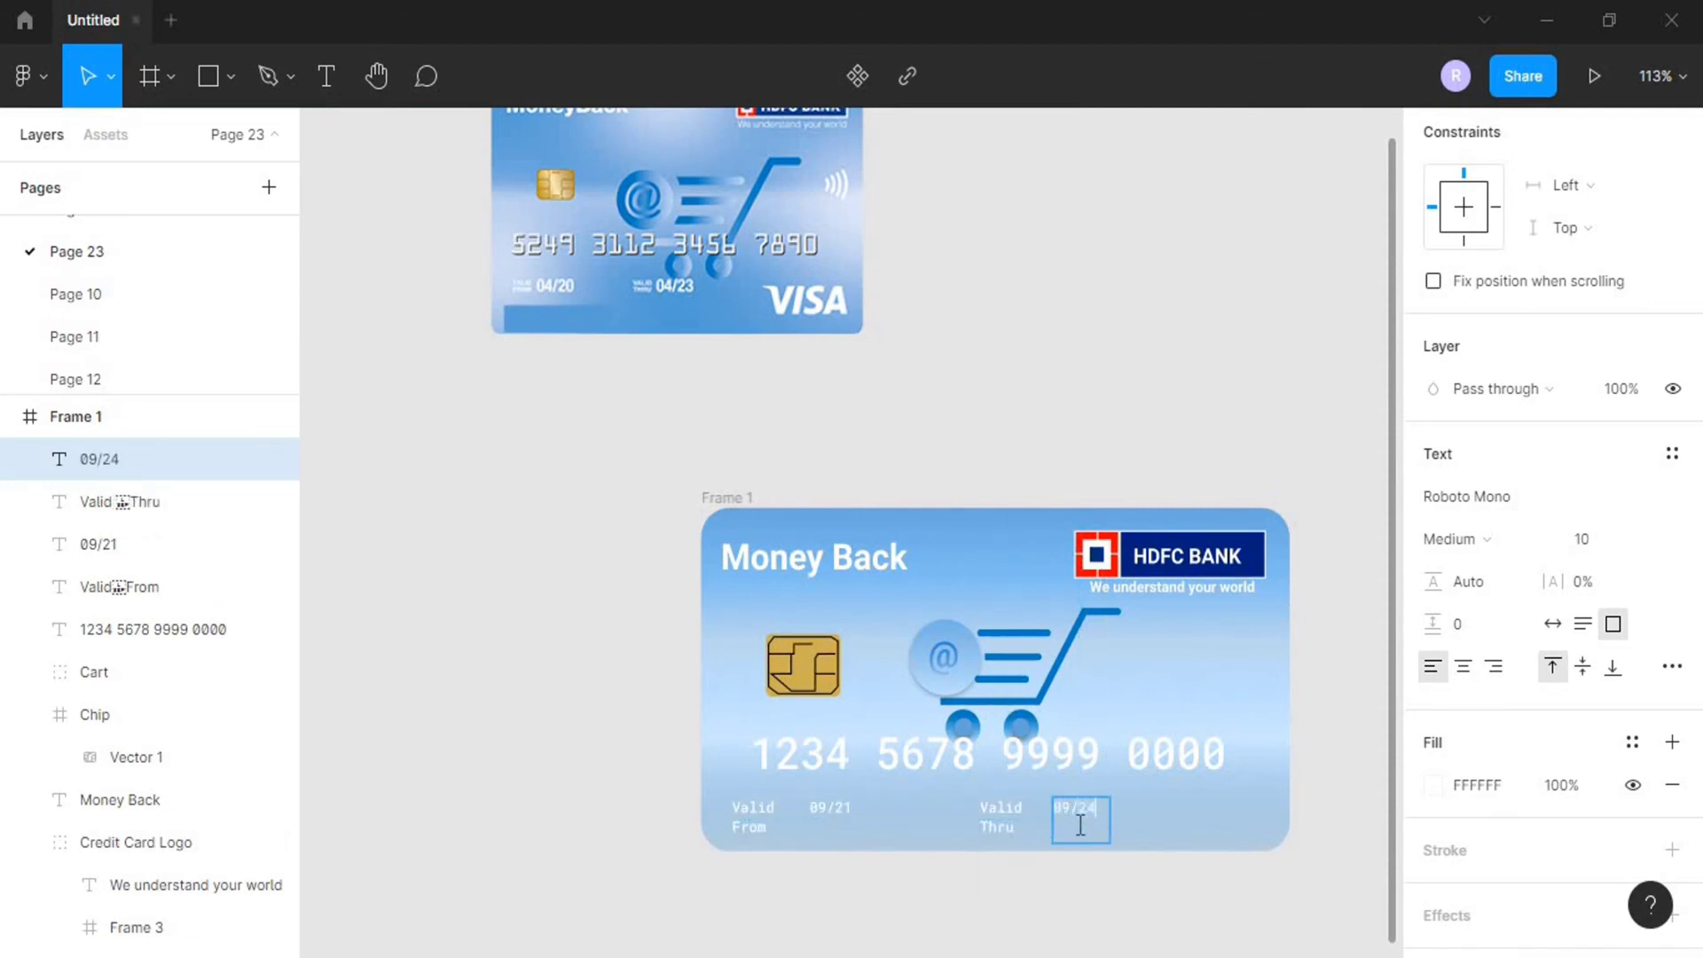
Make the 09/21 and 09/24 dates bold and increase their font size
click(821, 809)
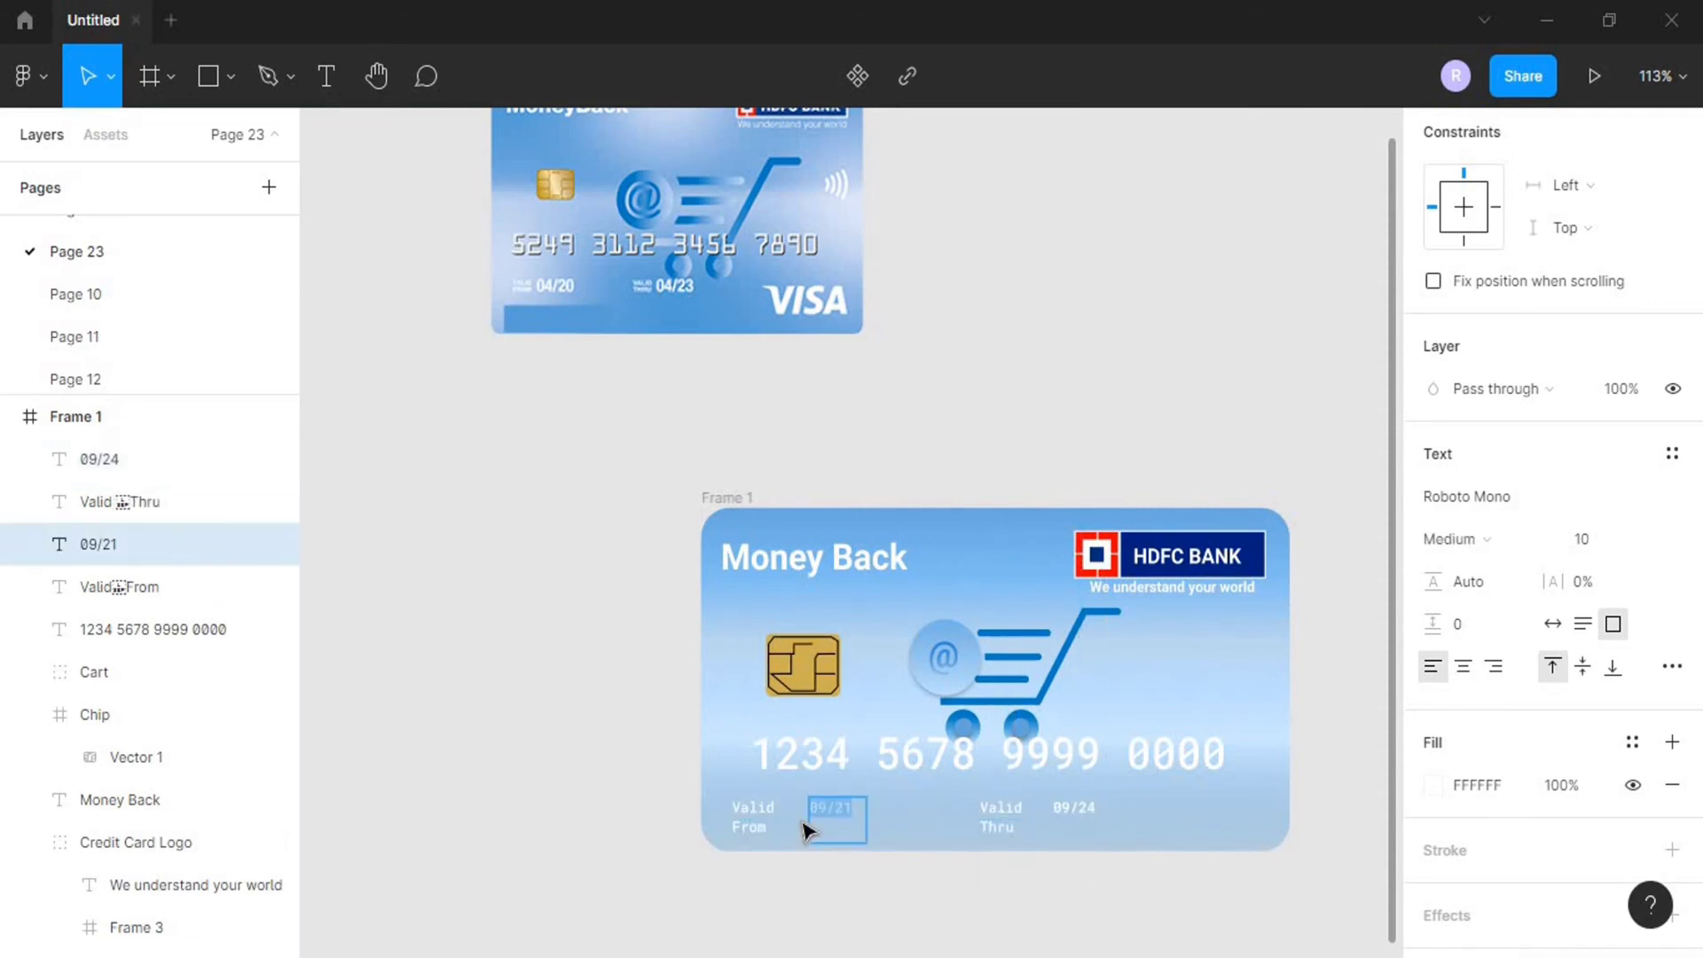
click(1632, 542)
click(1632, 566)
click(1076, 809)
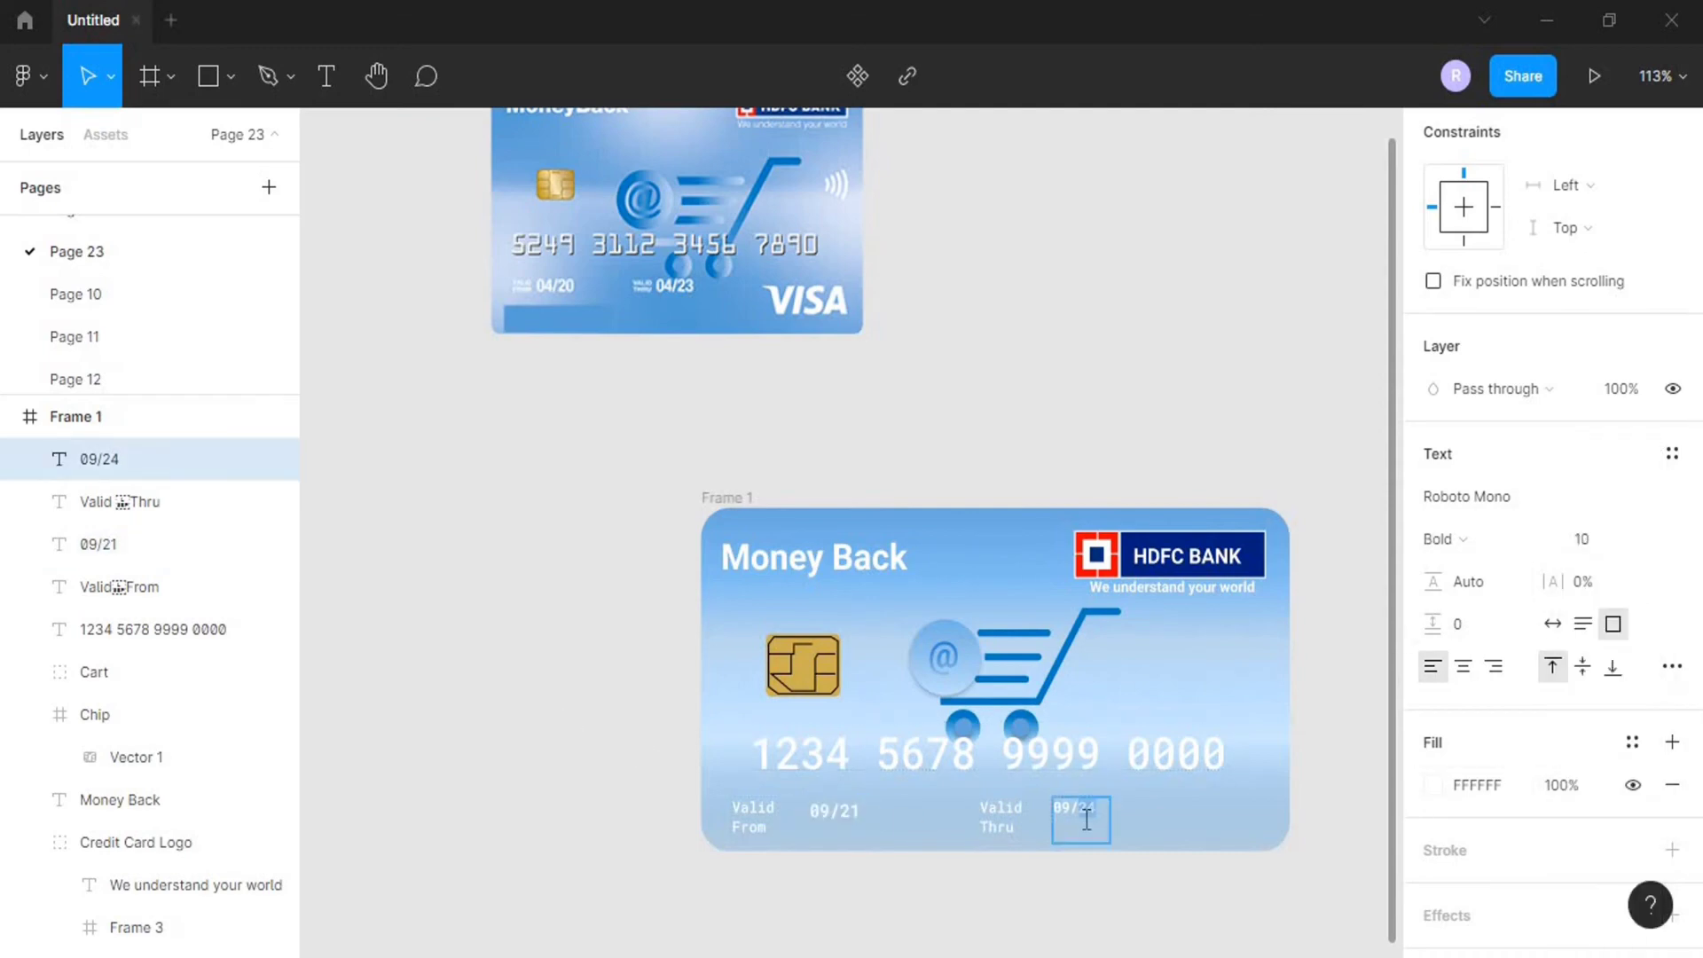
click(1632, 542)
click(1632, 566)
click(479, 667)
scroll(479, 667, down, 1)
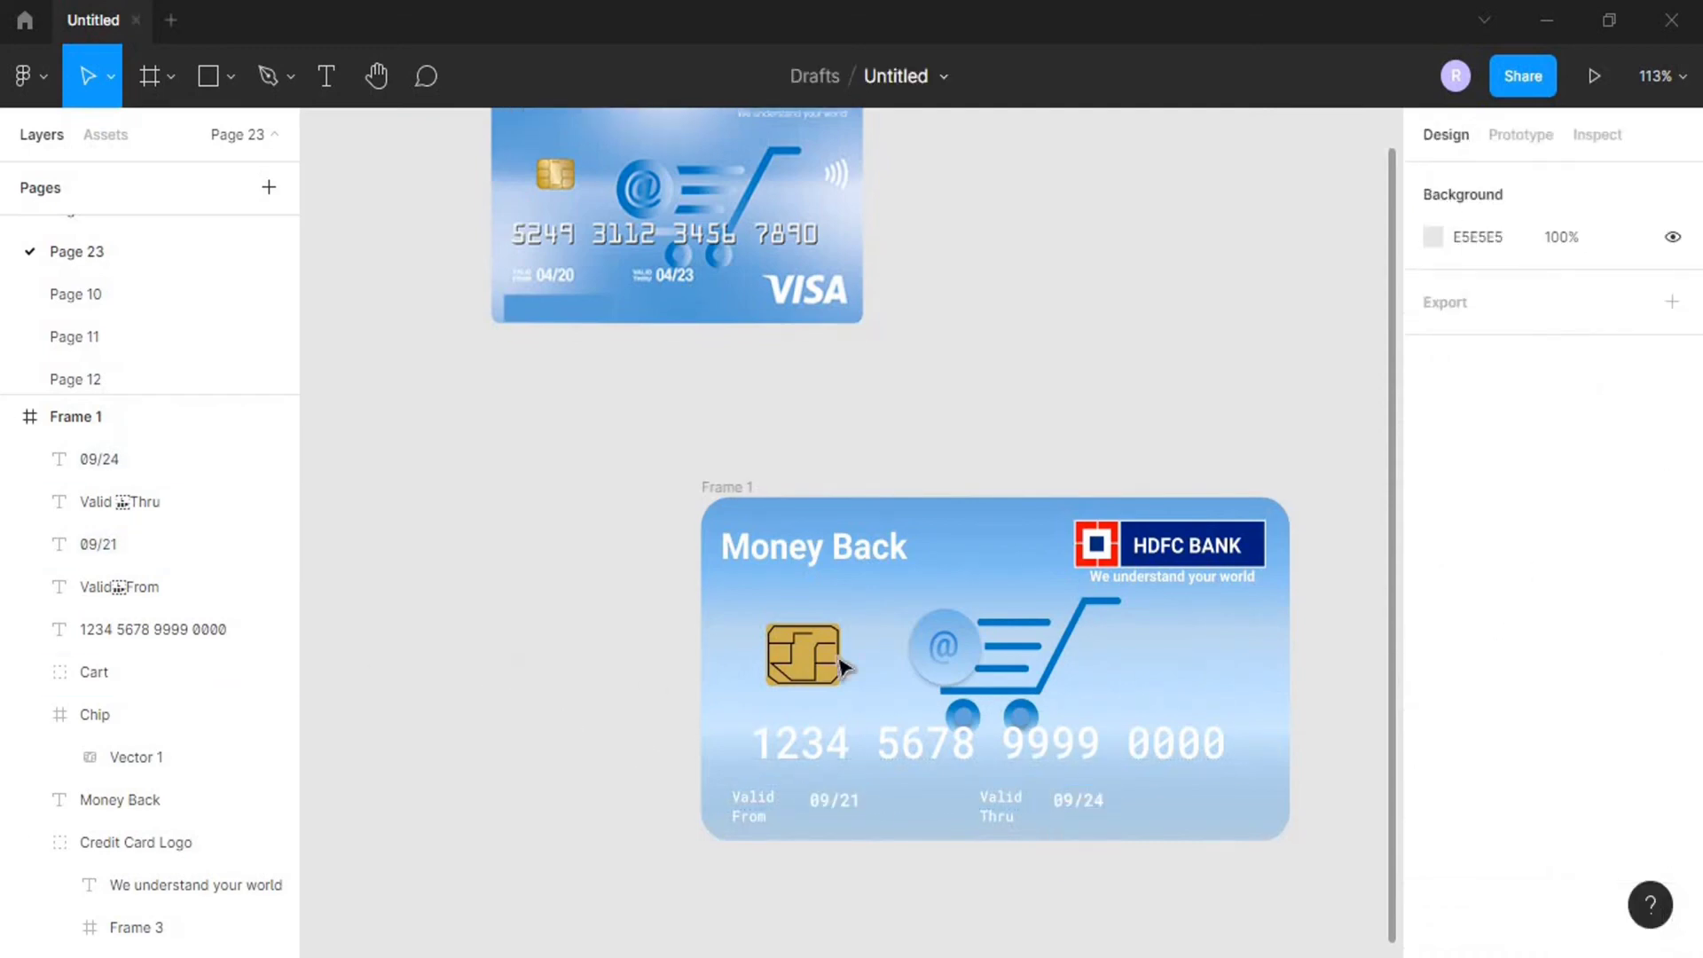
scroll(798, 320, up, 5)
scroll(814, 337, down, 3)
click(269, 76)
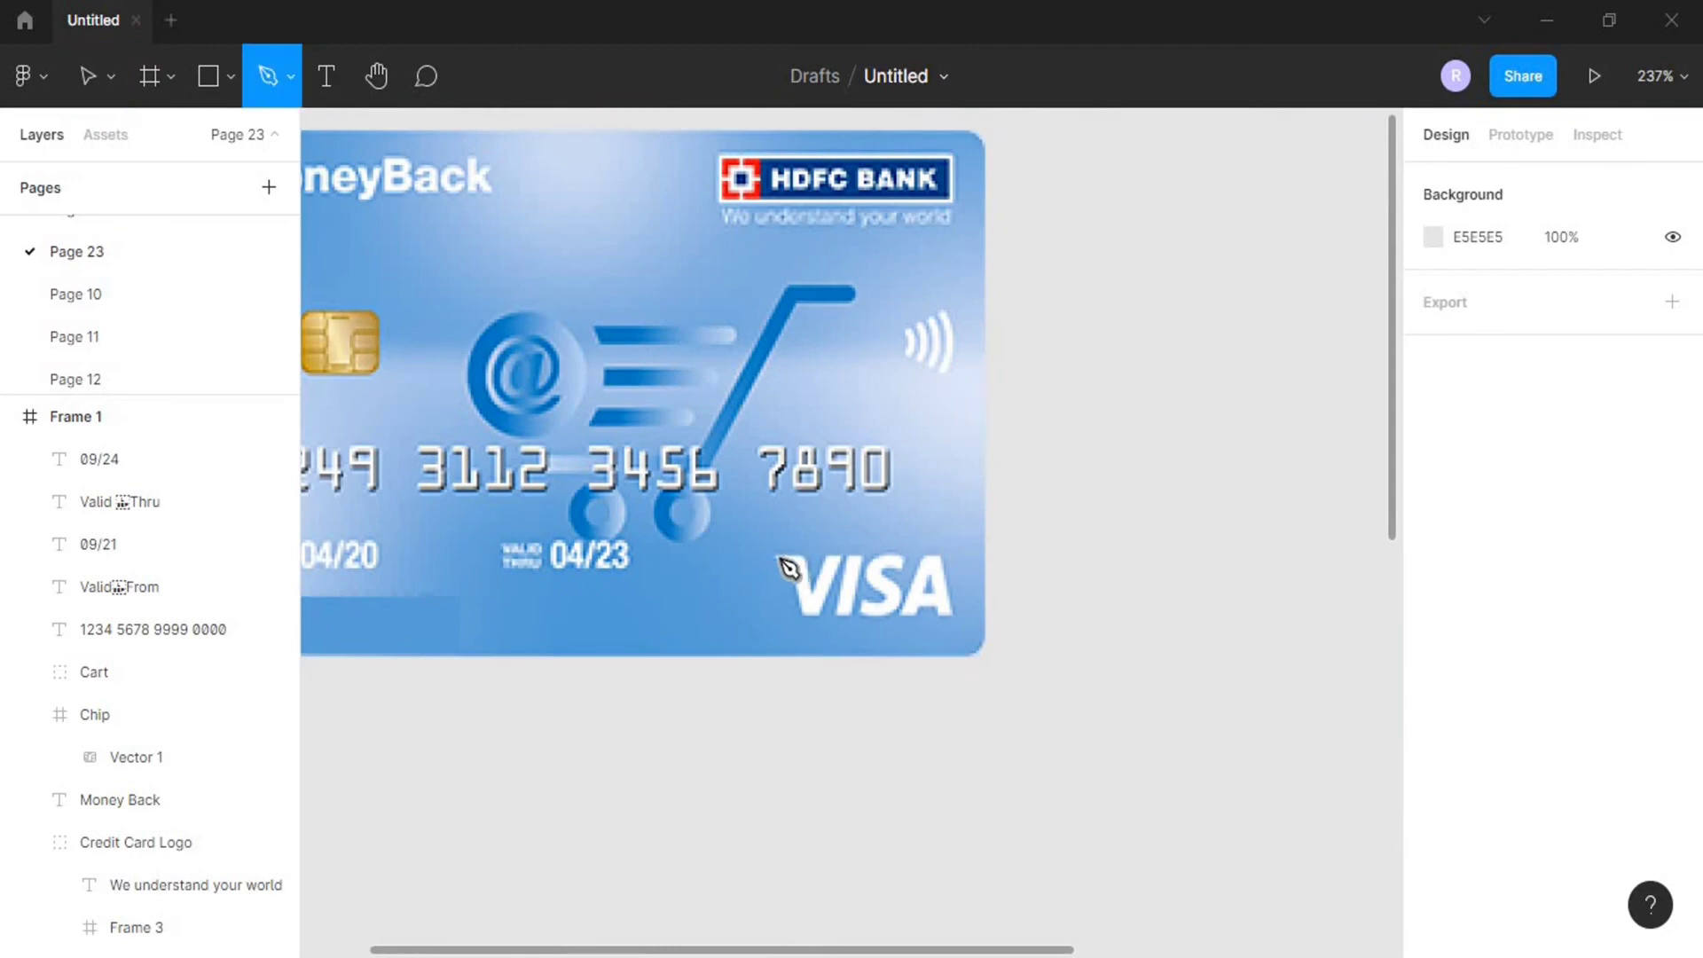
click(789, 557)
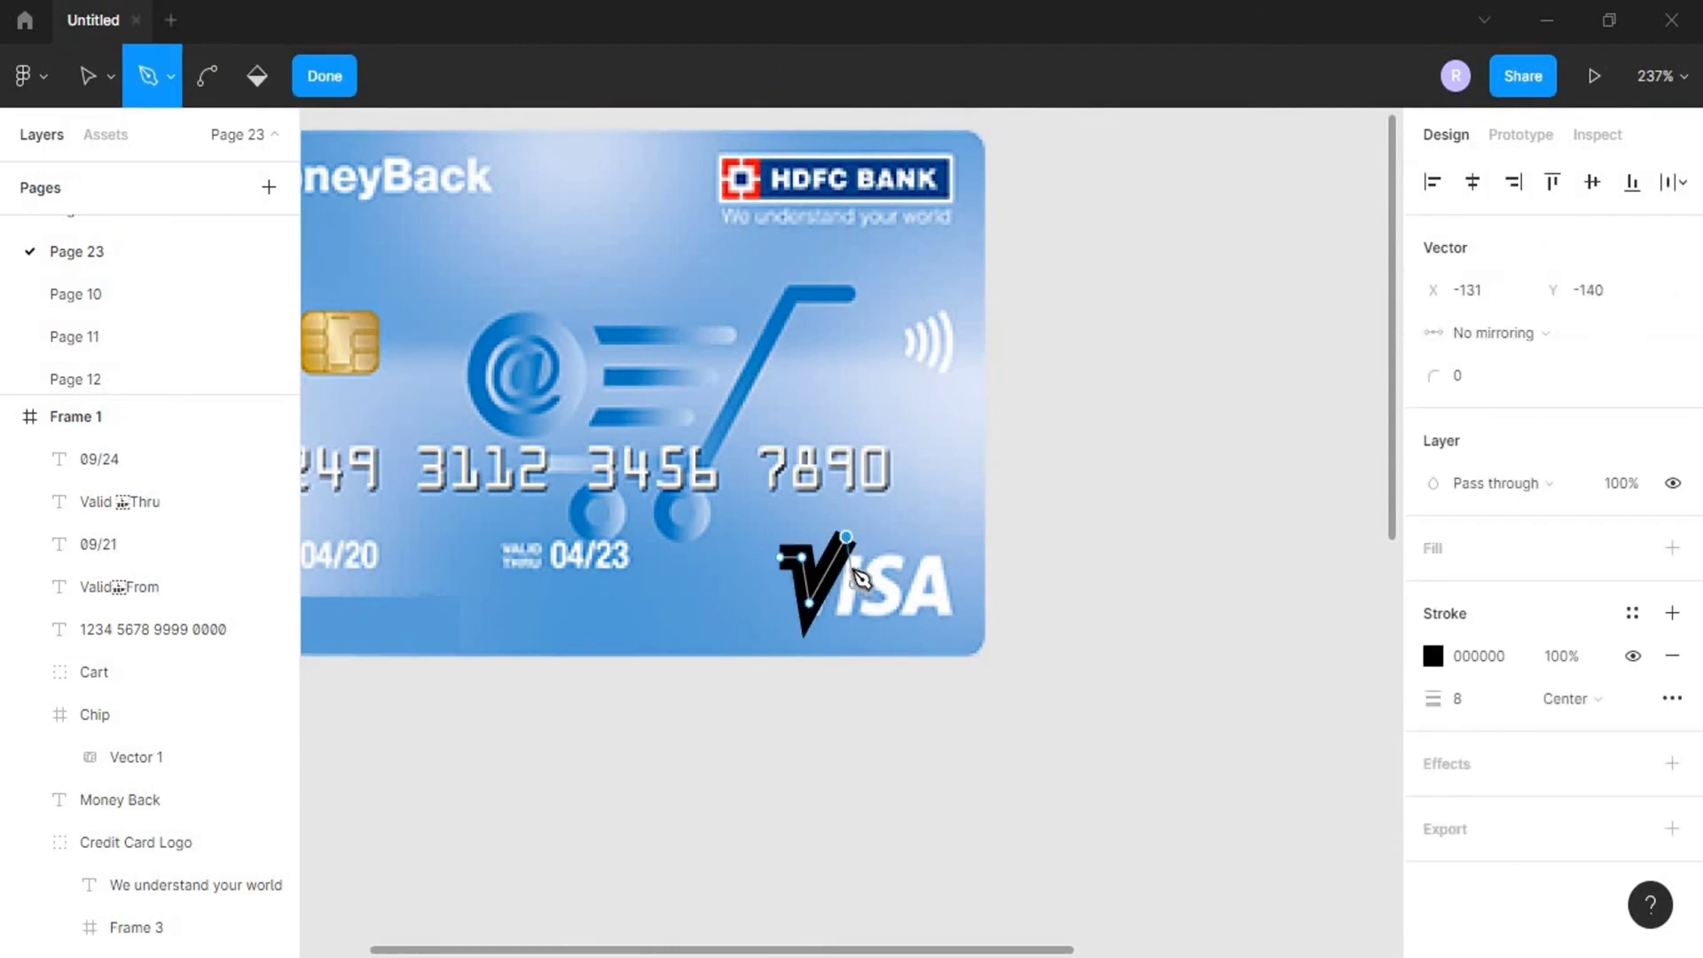
click(331, 85)
key(Delete)
click(32, 80)
click(1100, 255)
scroll(689, 391, down, 4)
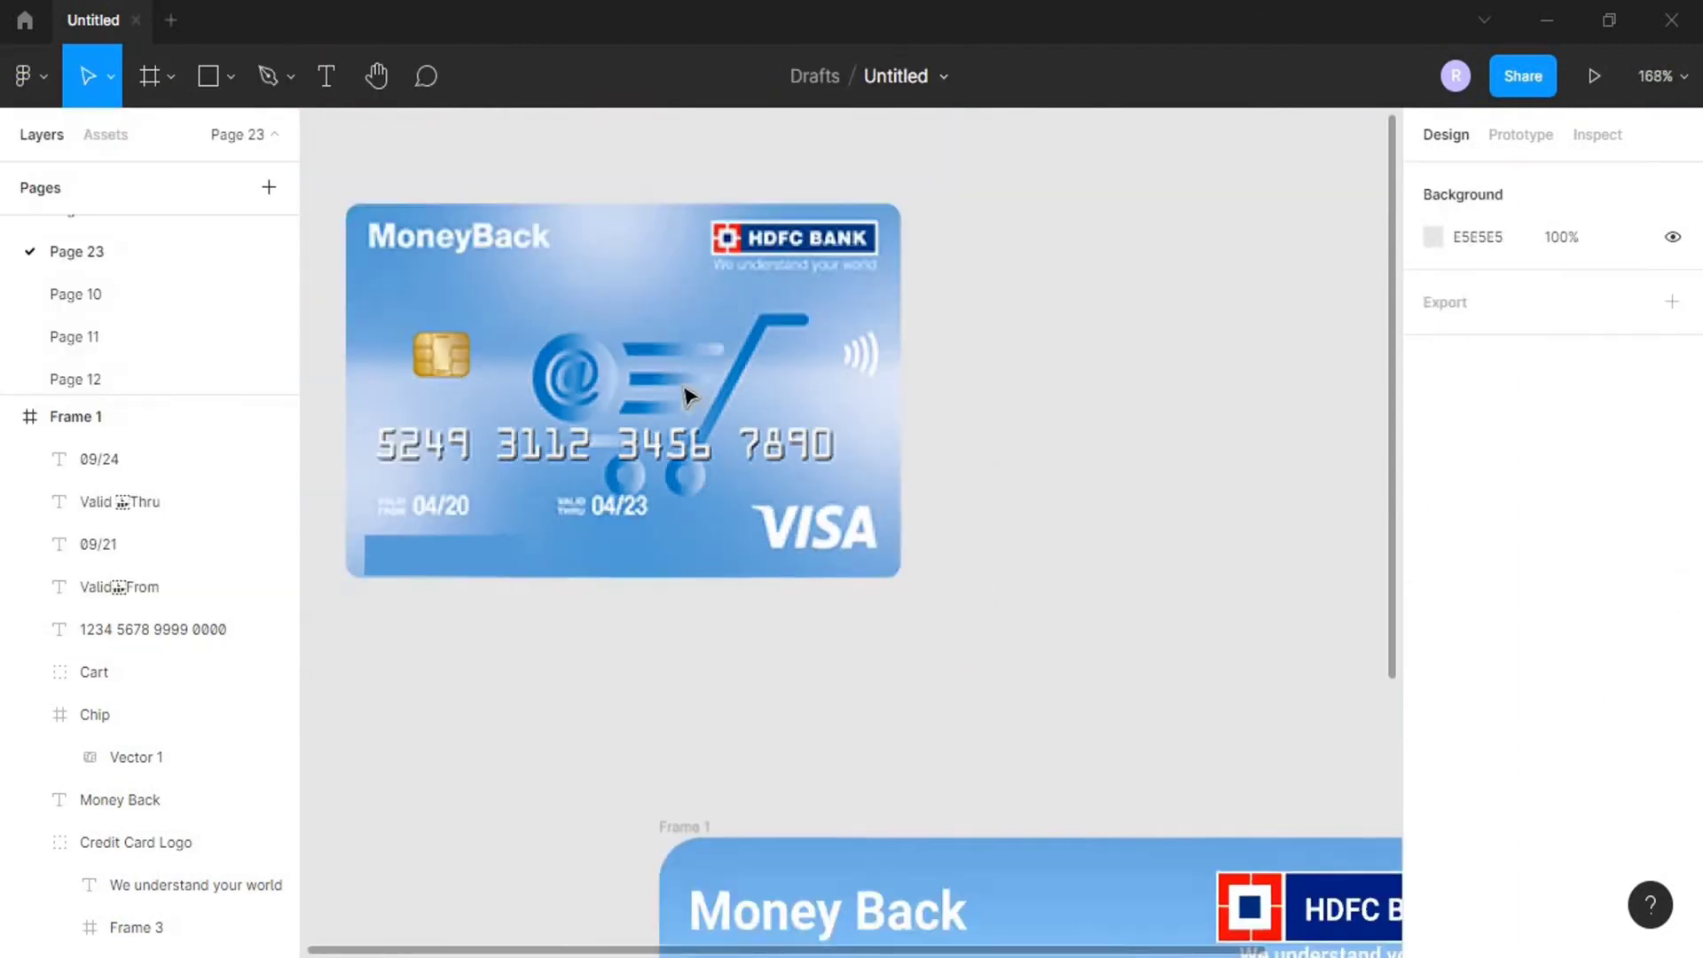
Search the Community resources for "visa" and open the Visa Travels (Community) file
click(14, 86)
click(25, 21)
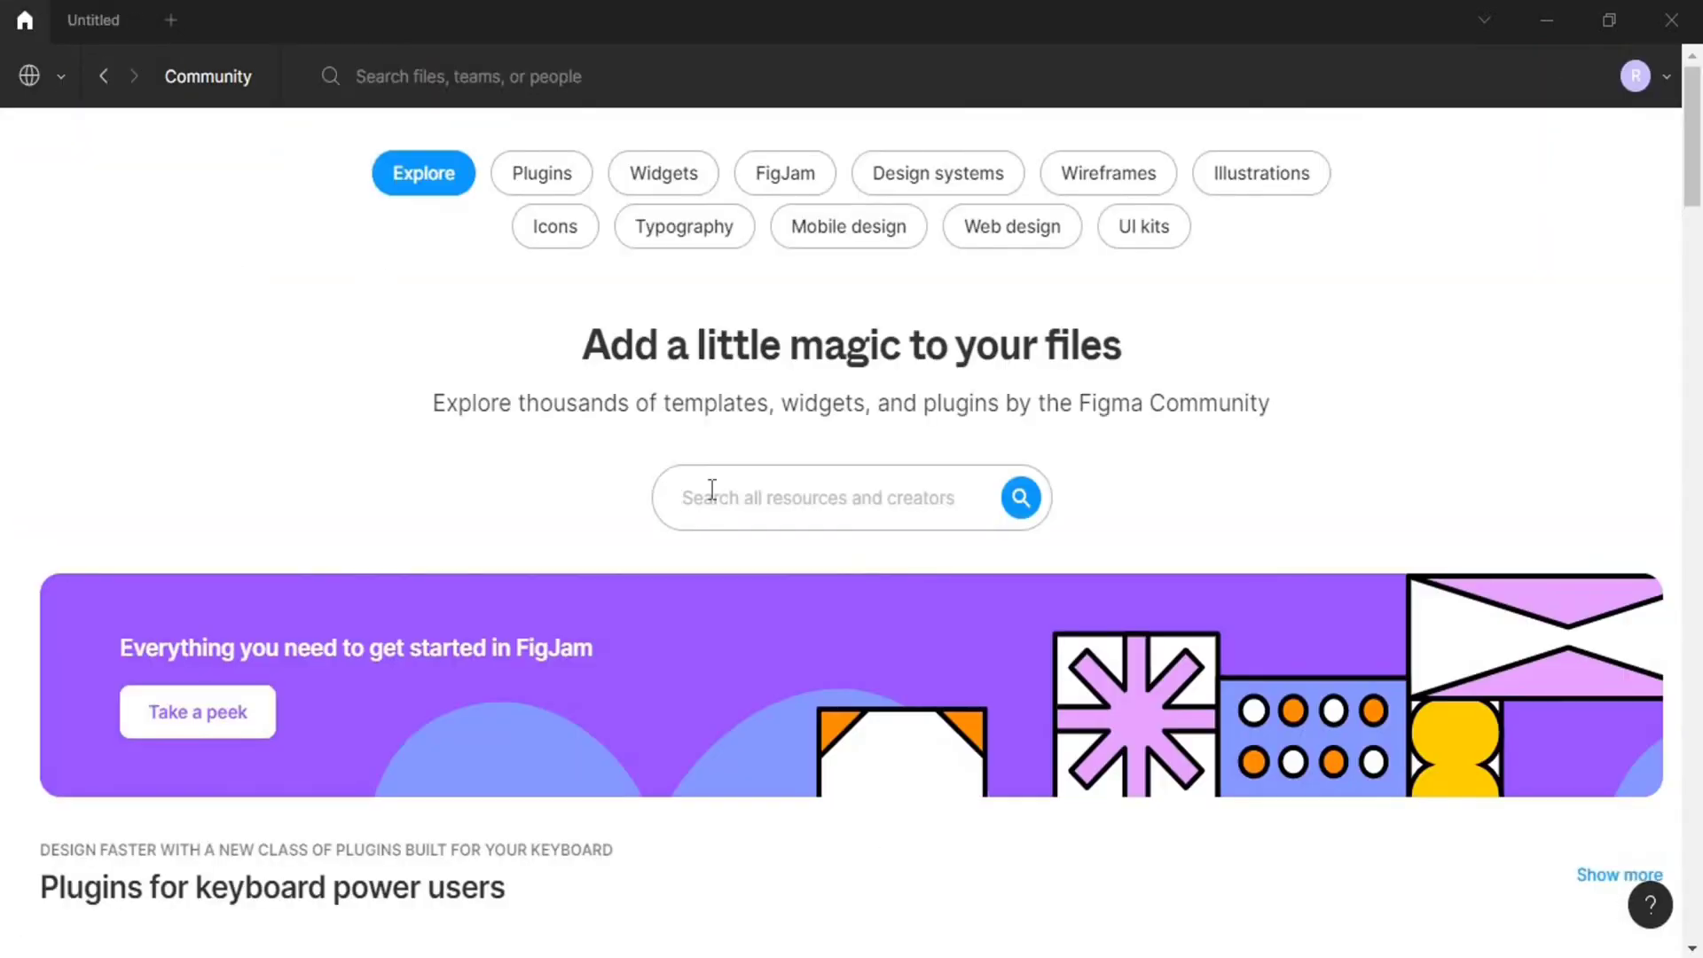
click(707, 491)
text(visa)
key(Return)
click(259, 417)
click(1342, 207)
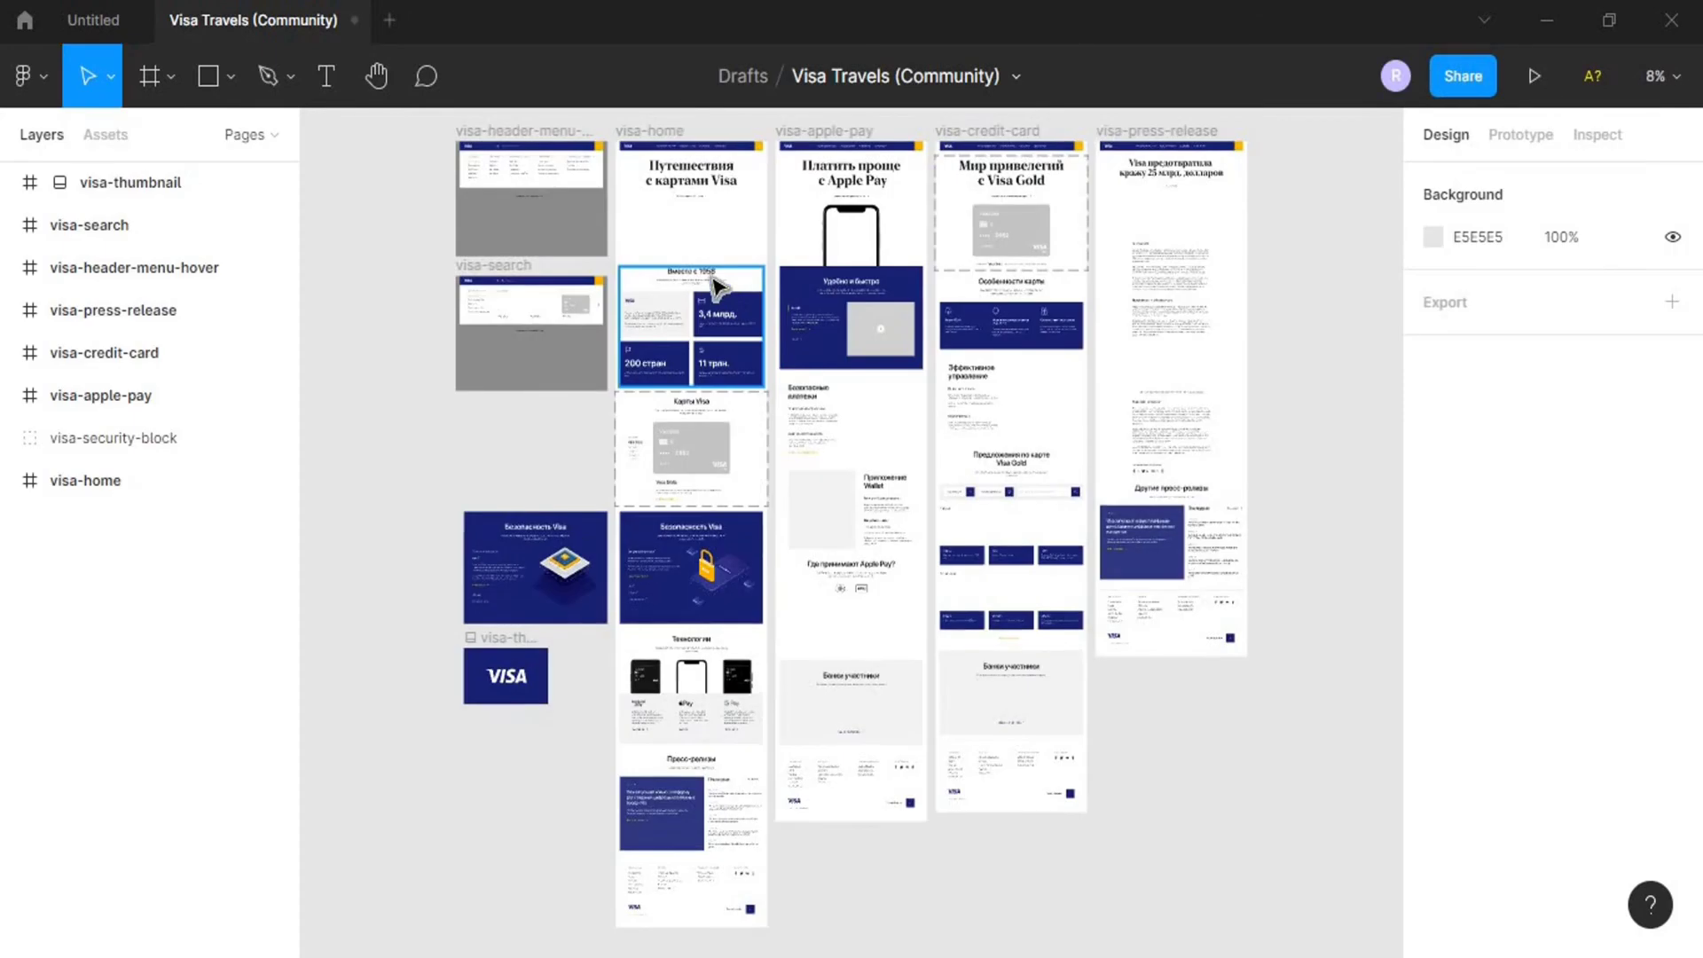
Copy the VISA logo from the visa-thumbnail frame and paste it into the Untitled card design
scroll(453, 721, up, 3)
click(570, 618)
key(ctrl+c)
click(115, 28)
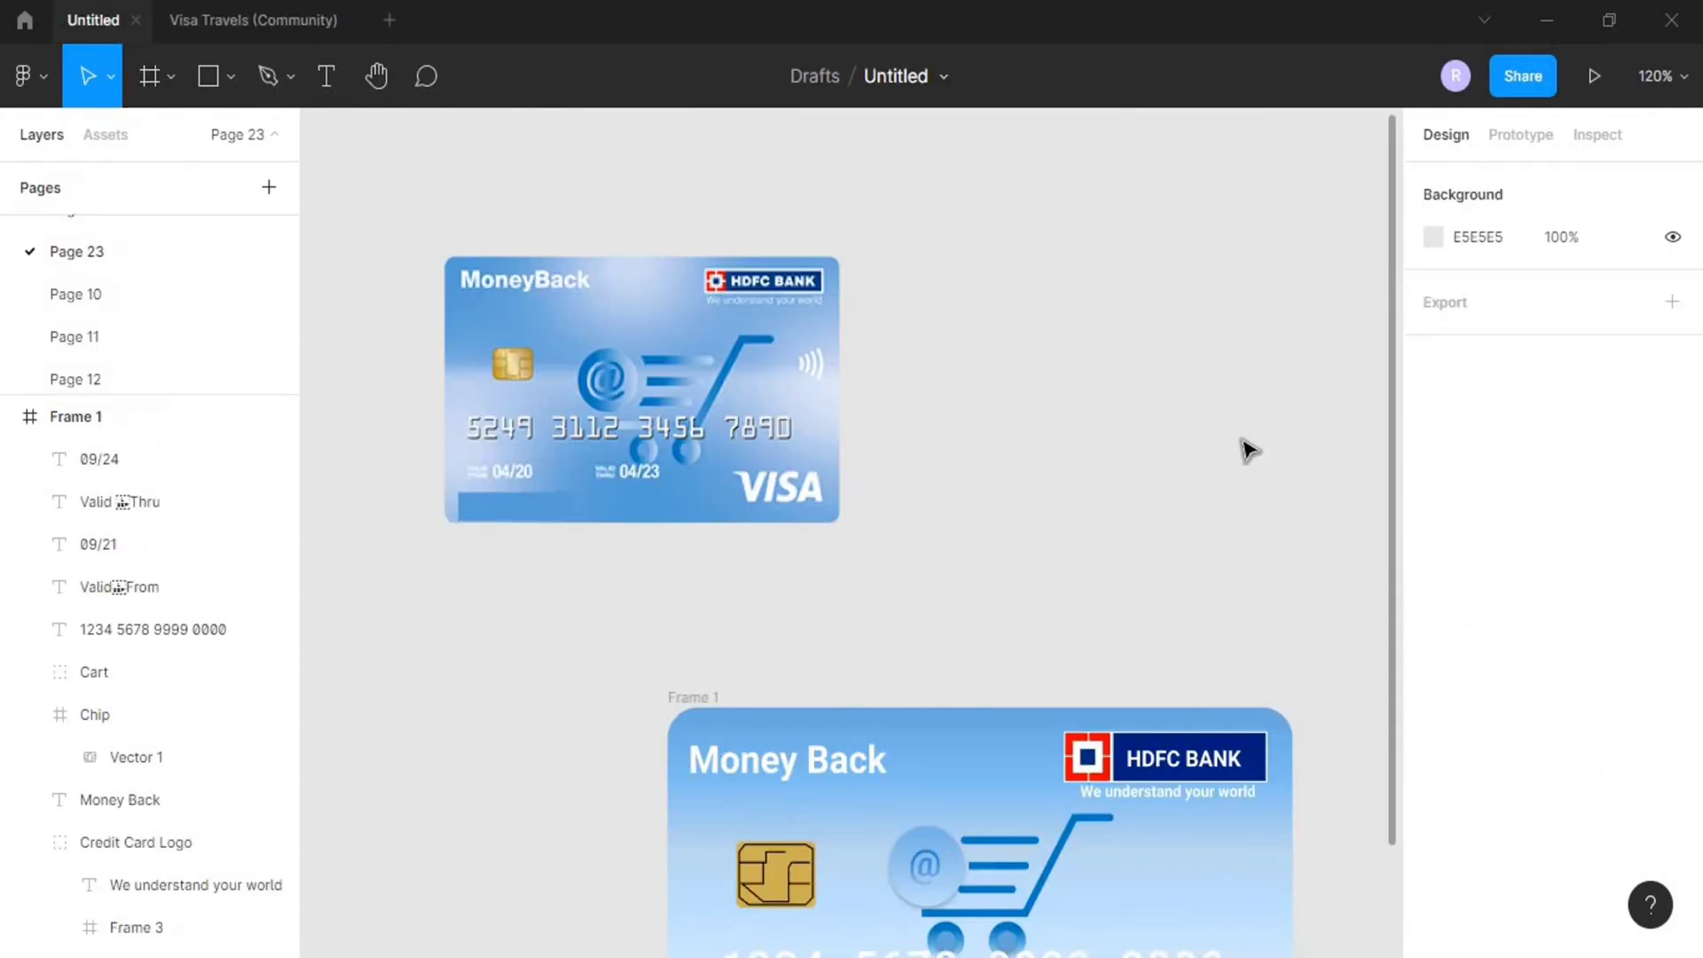
key(ctrl+v)
Scale the VISA logo to about 73 × 23.4 and place it in the card's lower-right corner
scroll(1071, 471, down, 3)
key(k)
drag(1131, 379, 1201, 601)
drag(1184, 586, 1215, 727)
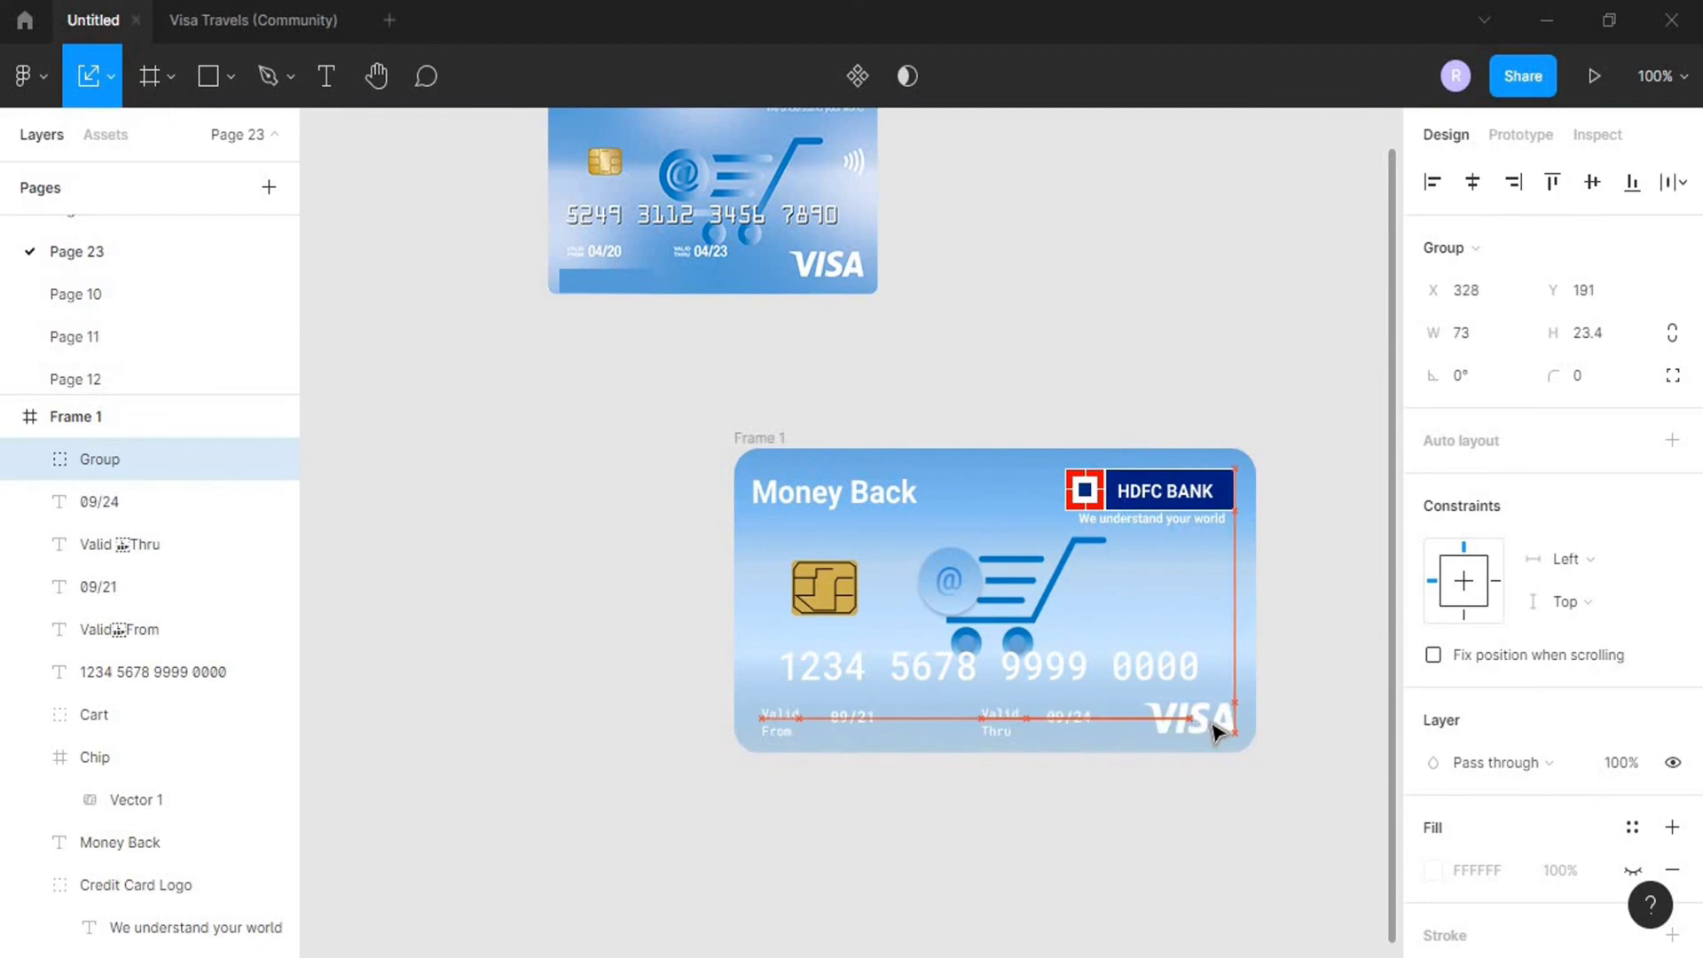
Move the card number up so it sits closer to the chip and cart emblem
click(1143, 669)
key(shift+Up)
key(shift+Up)
key(shift+Up)
click(1299, 578)
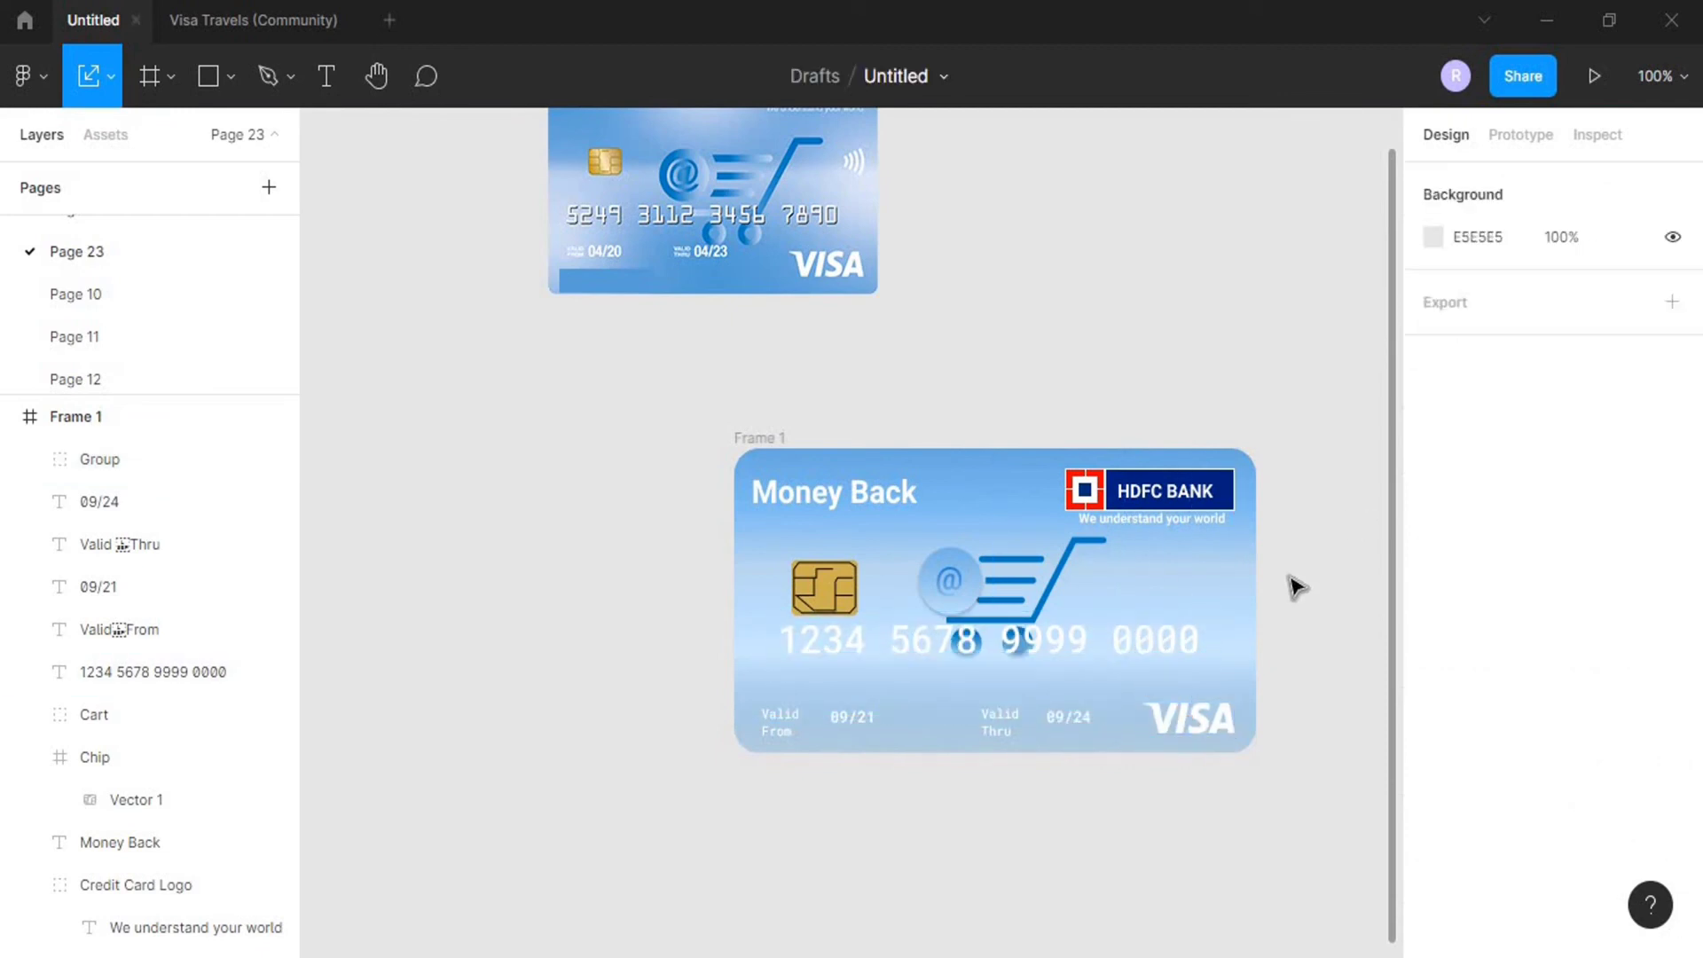
Group the validity labels and dates as "Validity" and move the group up 20 px
drag(756, 701, 1108, 744)
key(ctrl+g)
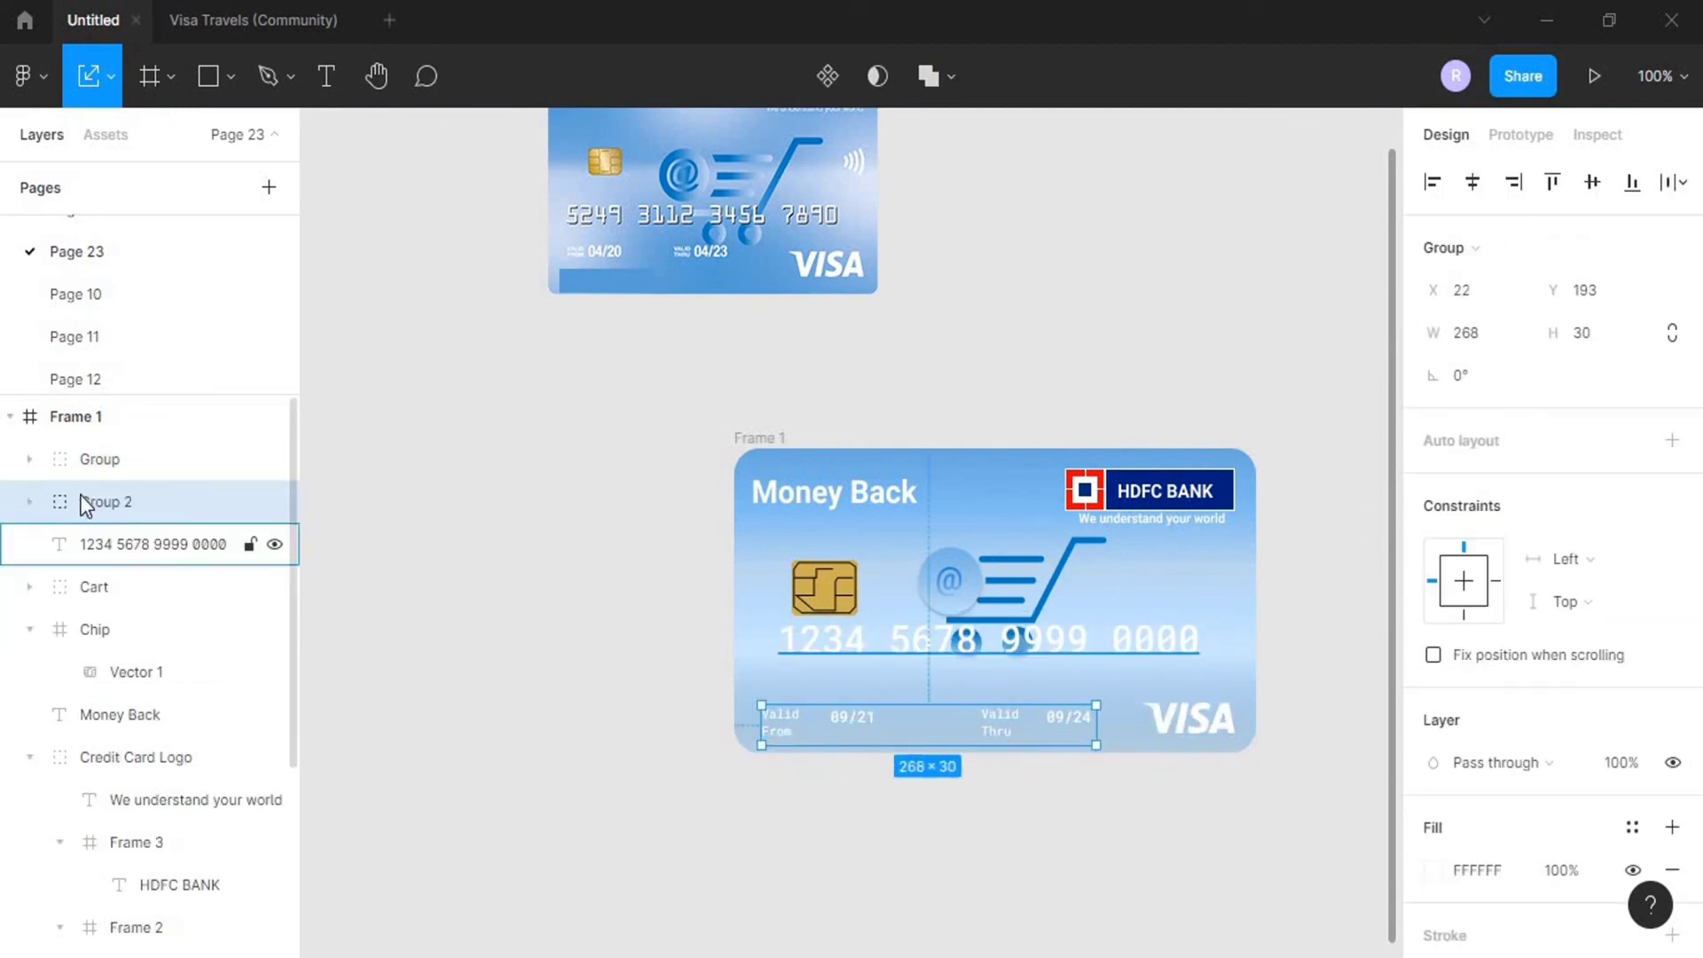
double_click(168, 503)
text(V)
key(Return)
key(shift+Up)
key(shift+Up)
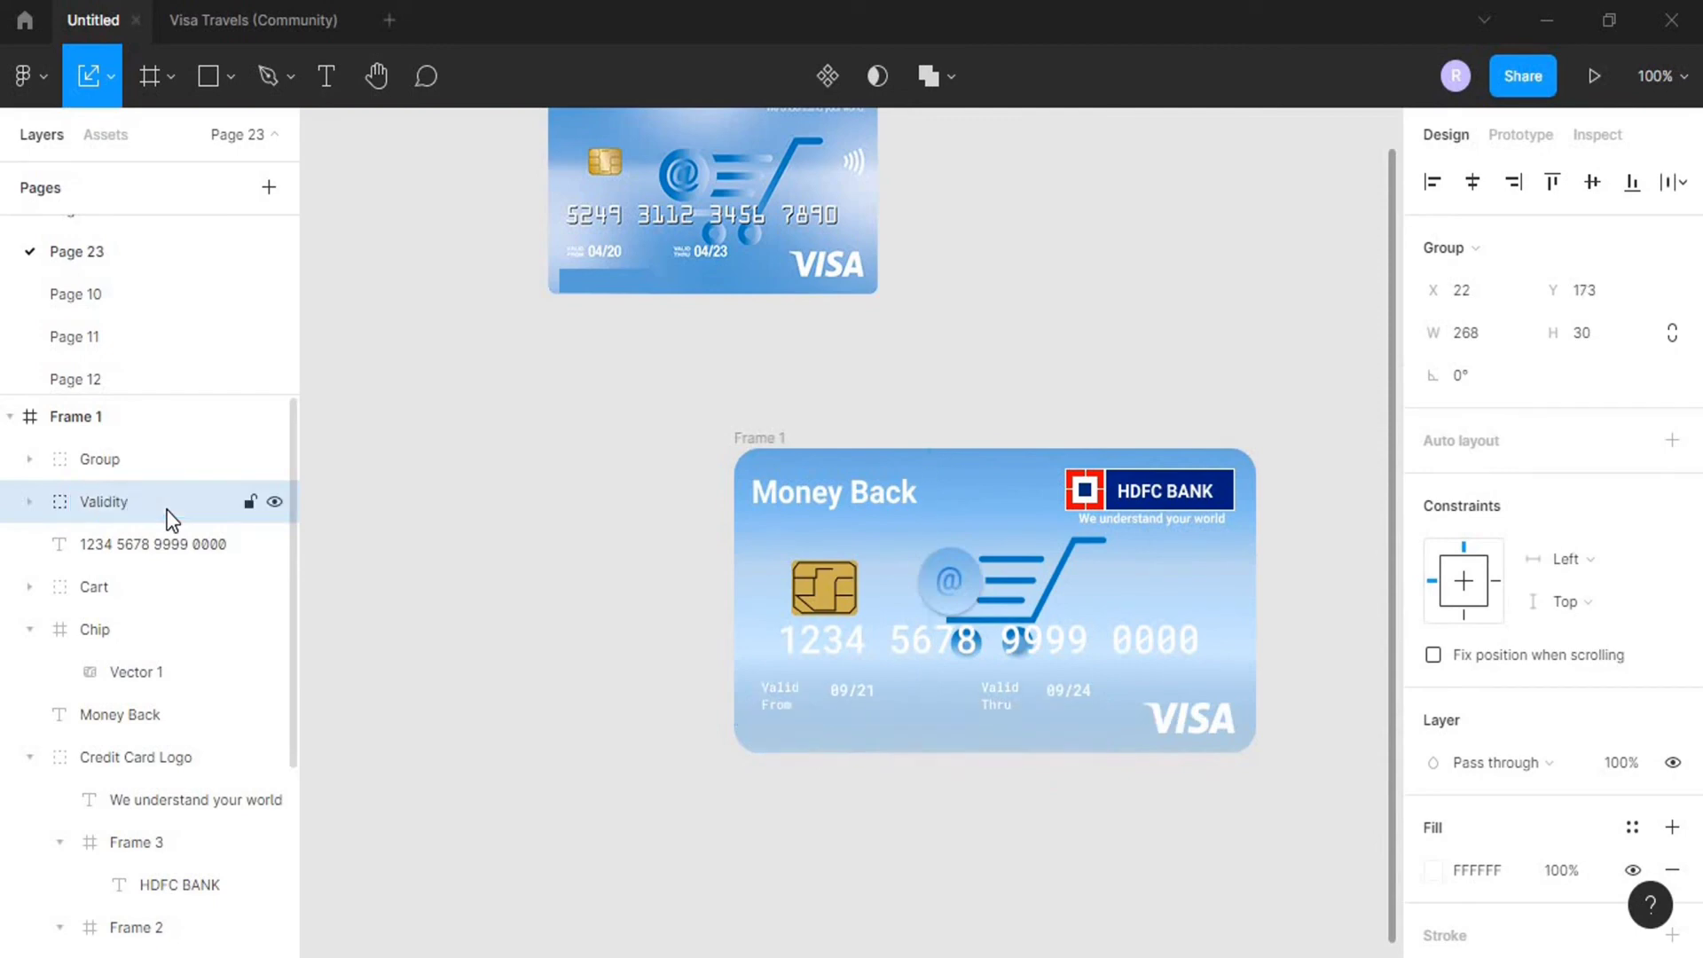
alt+drag(913, 714, 916, 752)
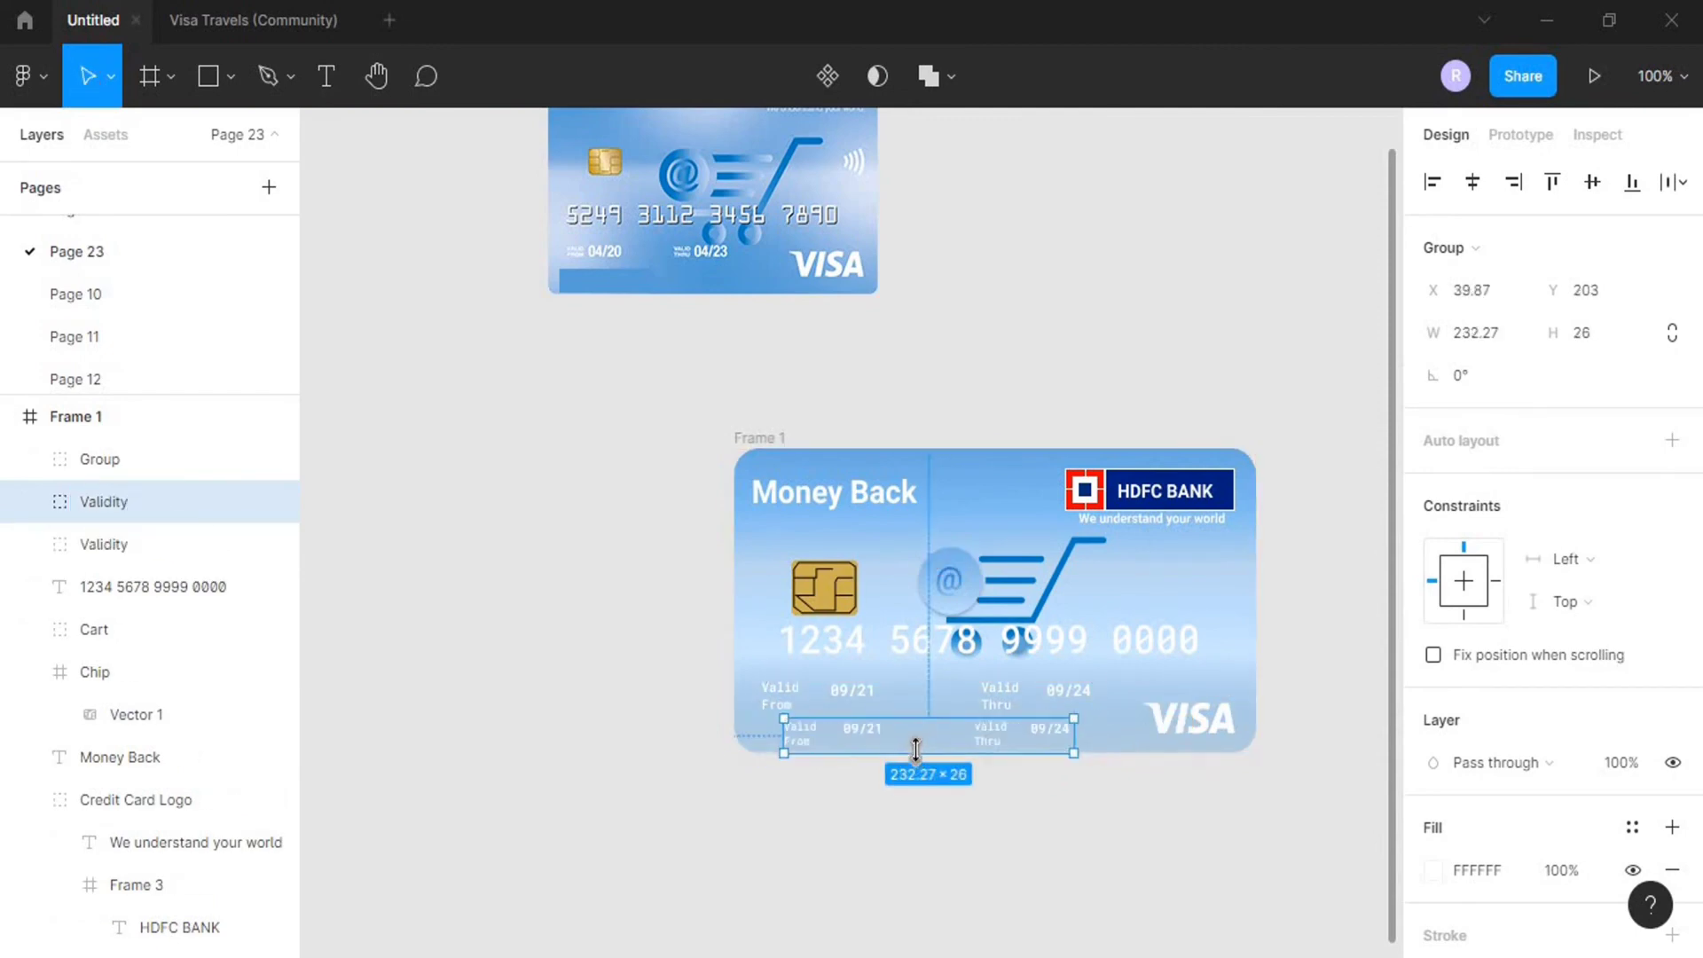
double_click(1013, 737)
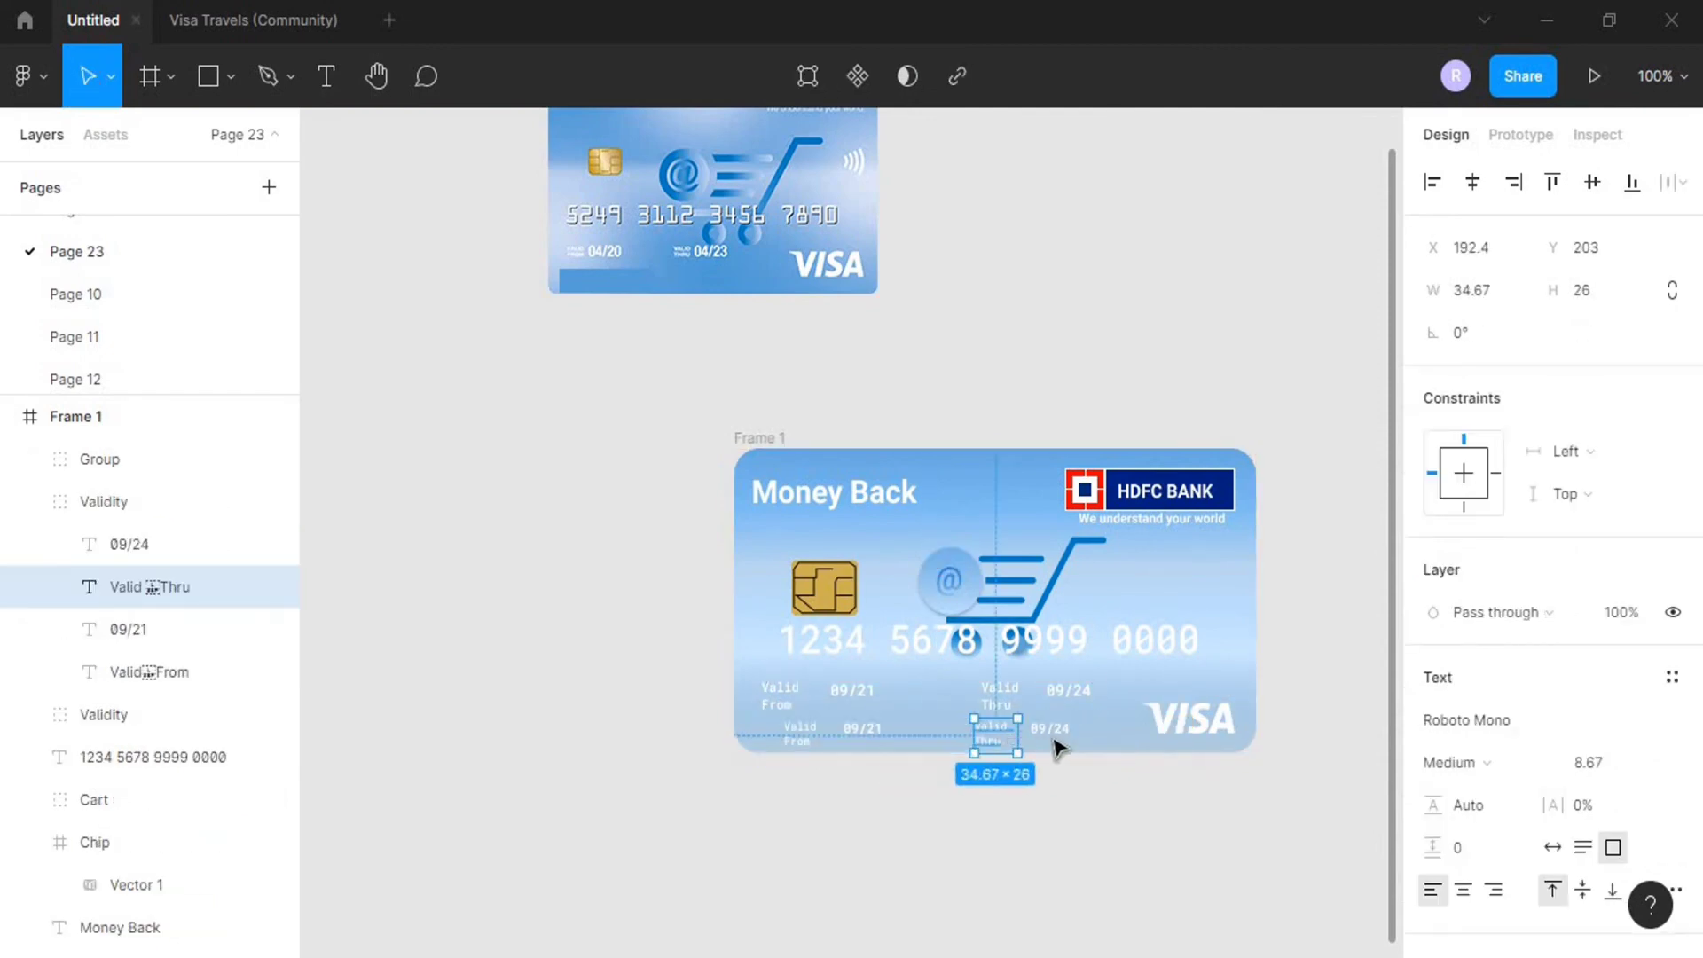
shift+click(1049, 728)
shift+click(861, 728)
shift+click(799, 733)
key(Delete)
Add a text box about 246 × 14 below the validity dates with the cardholder's name at font size 12
key(t)
click(758, 734)
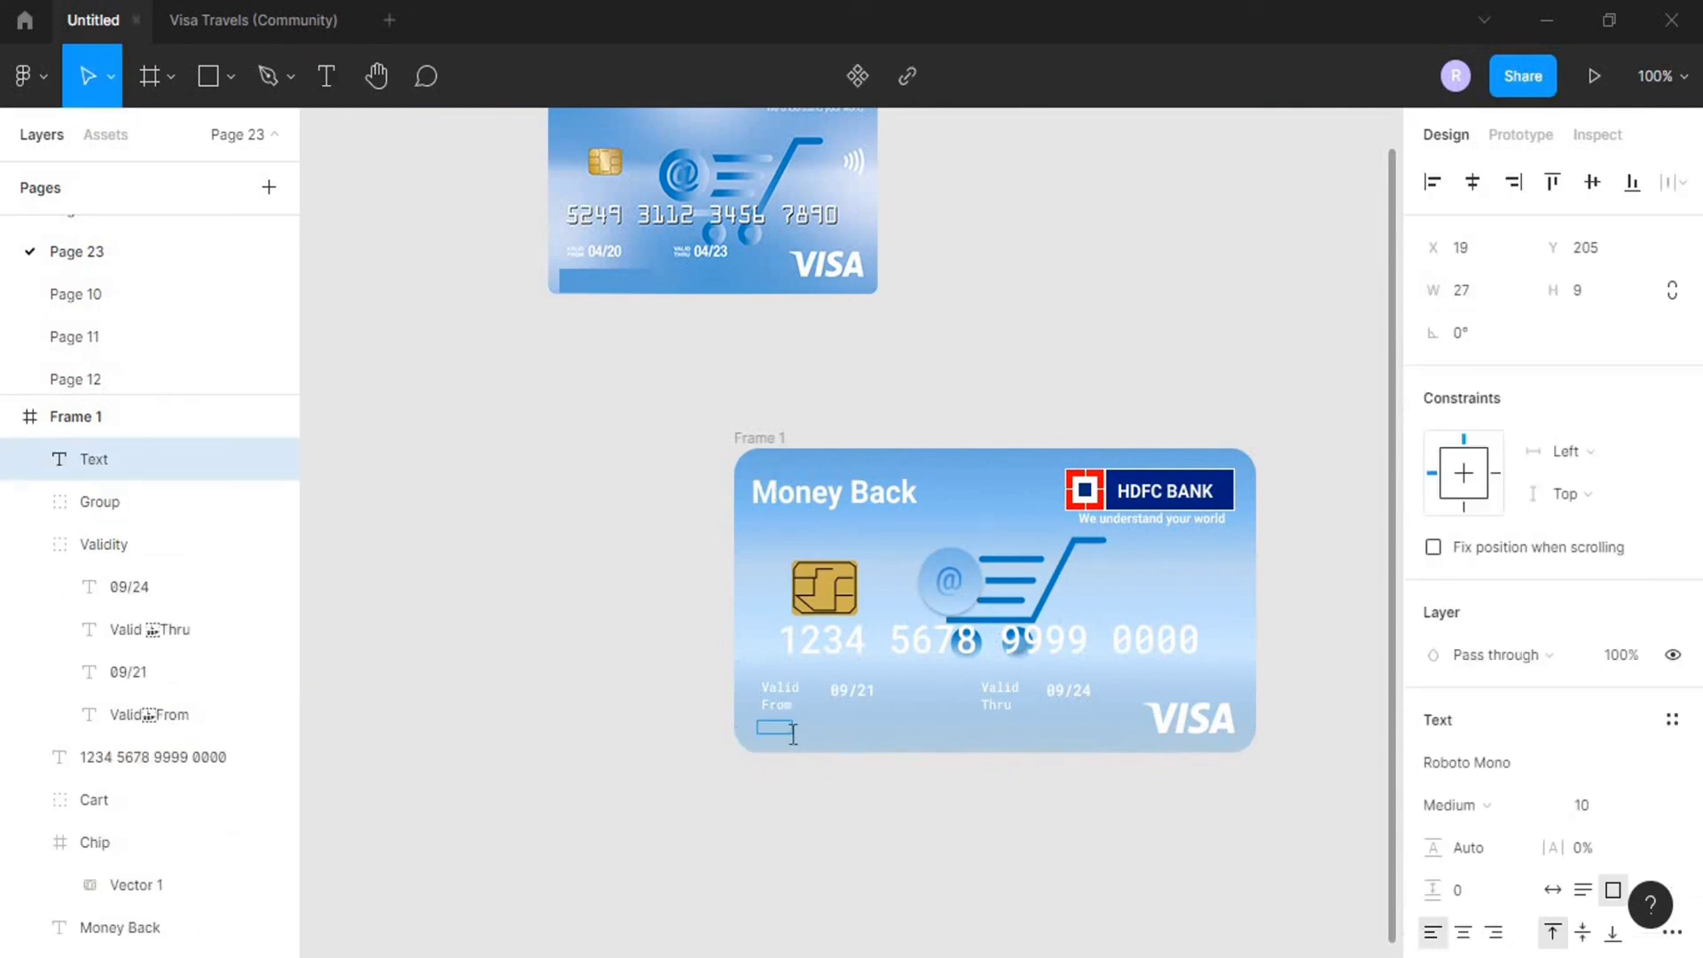
key(Escape)
key(t)
drag(764, 724, 1046, 745)
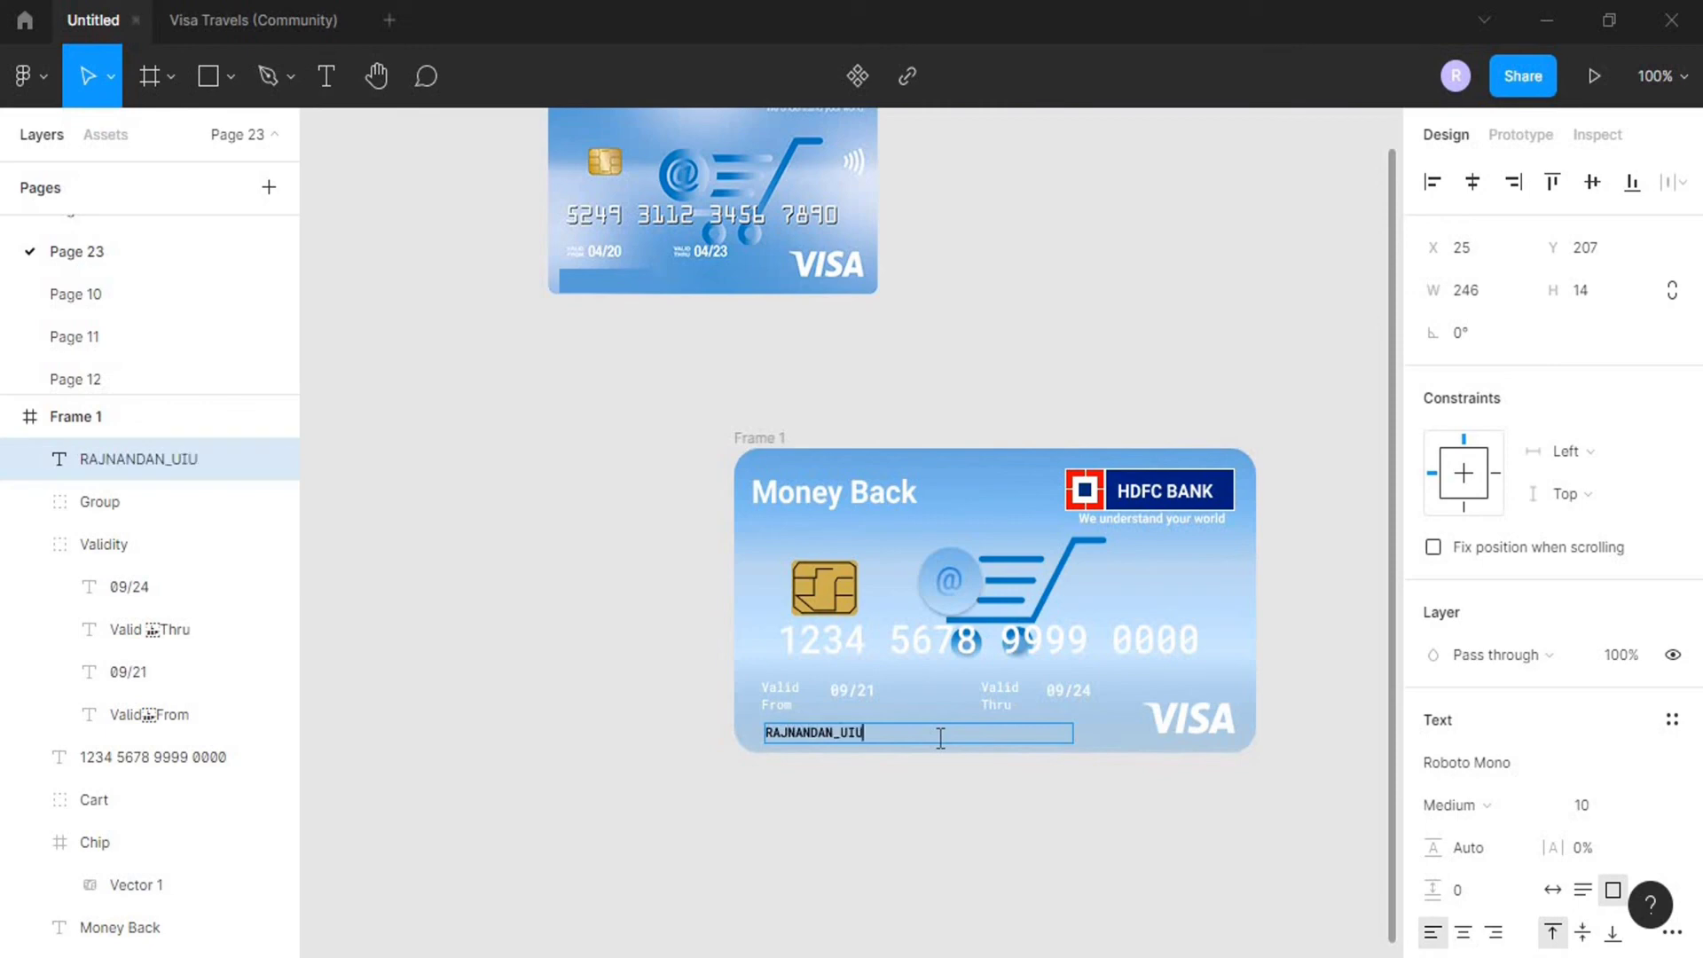
scroll(1614, 691, down, 3)
click(1610, 671)
click(1624, 583)
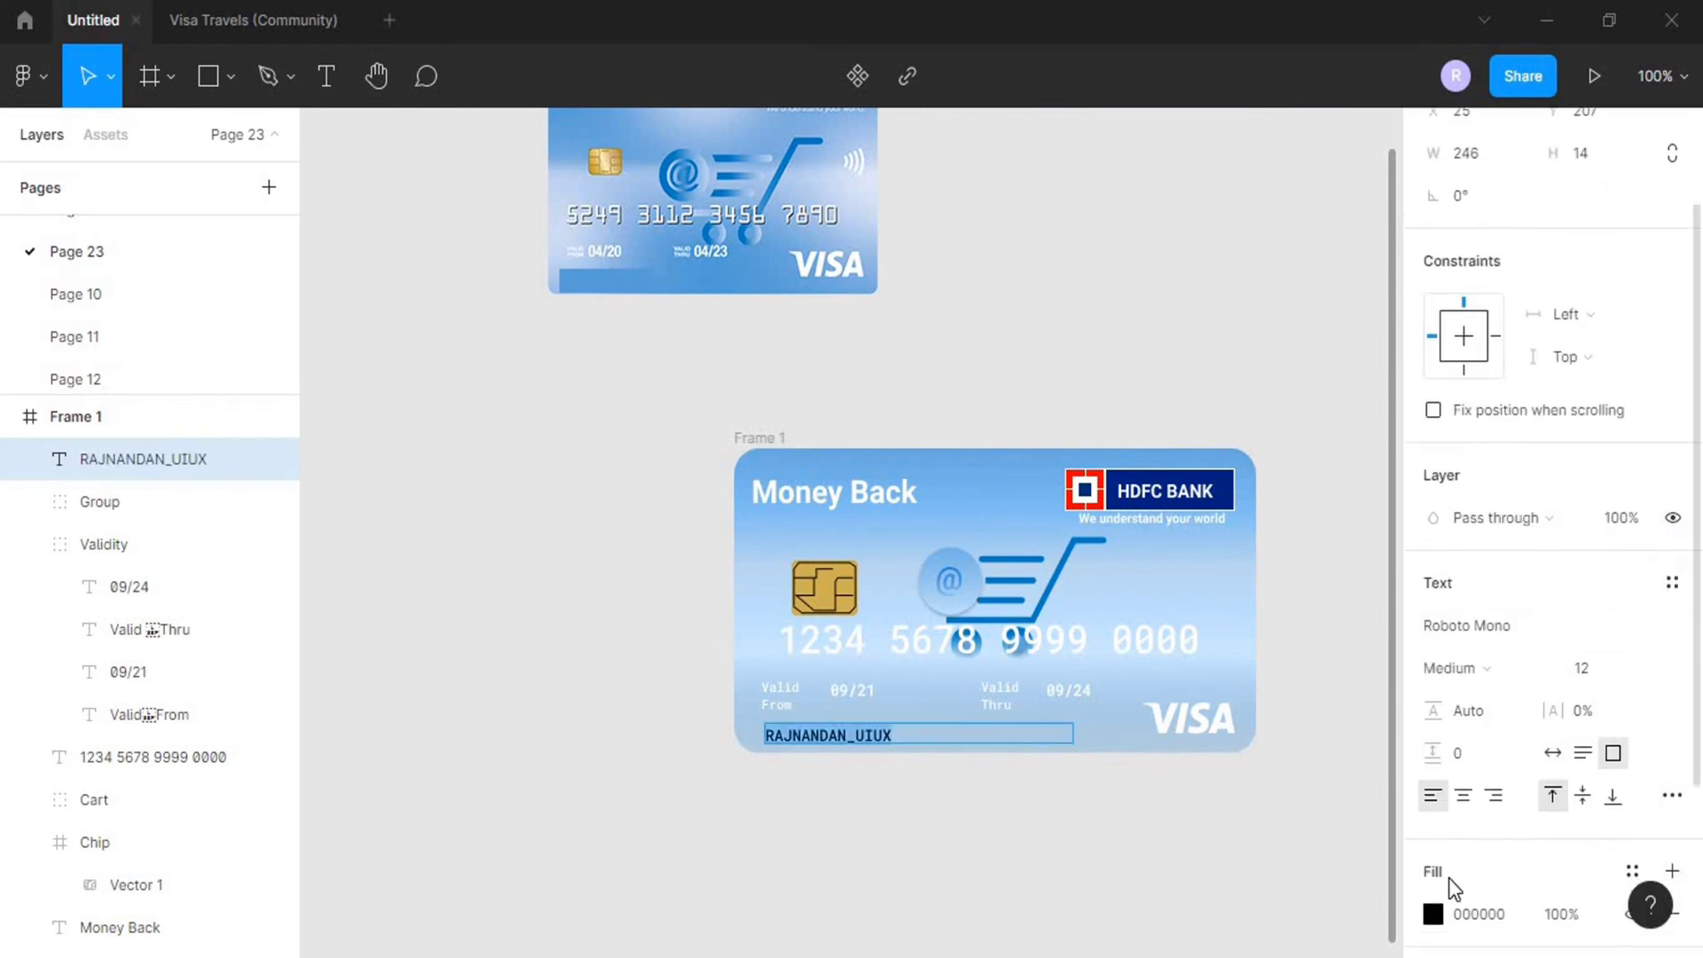
Make the cardholder's name bold and fill it with white FFFFFF
scroll(1449, 878, down, 3)
click(1434, 665)
click(1140, 664)
click(1433, 243)
click(1439, 665)
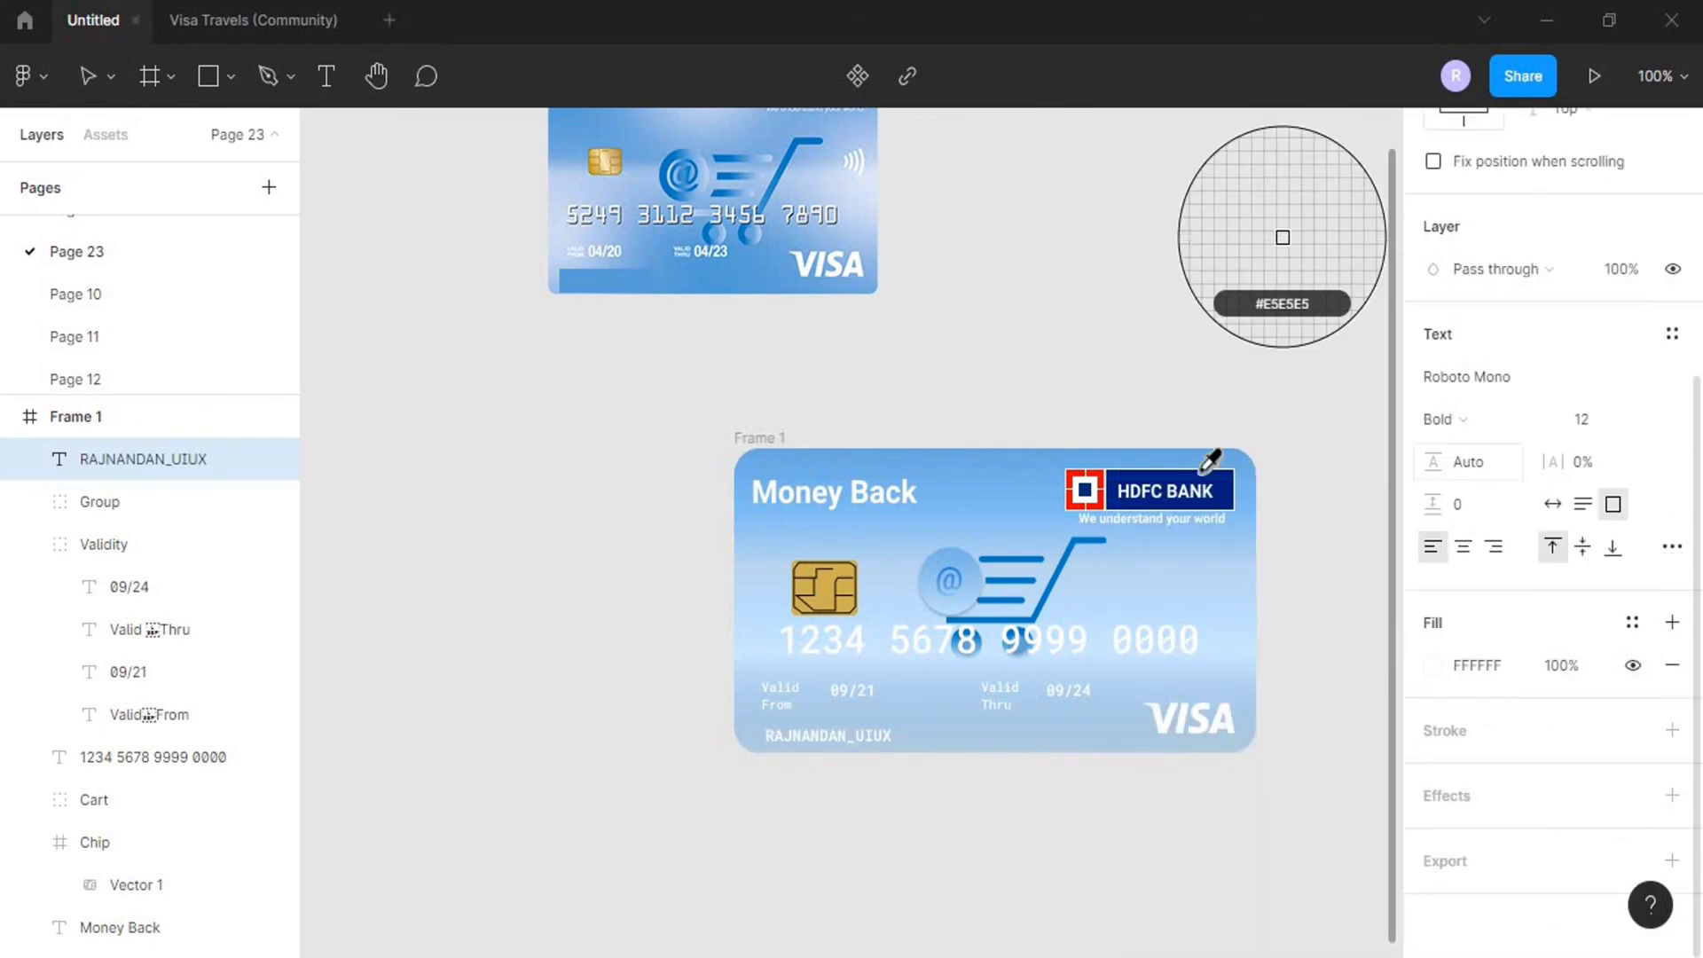
click(1433, 665)
click(1141, 662)
click(1377, 269)
click(1182, 350)
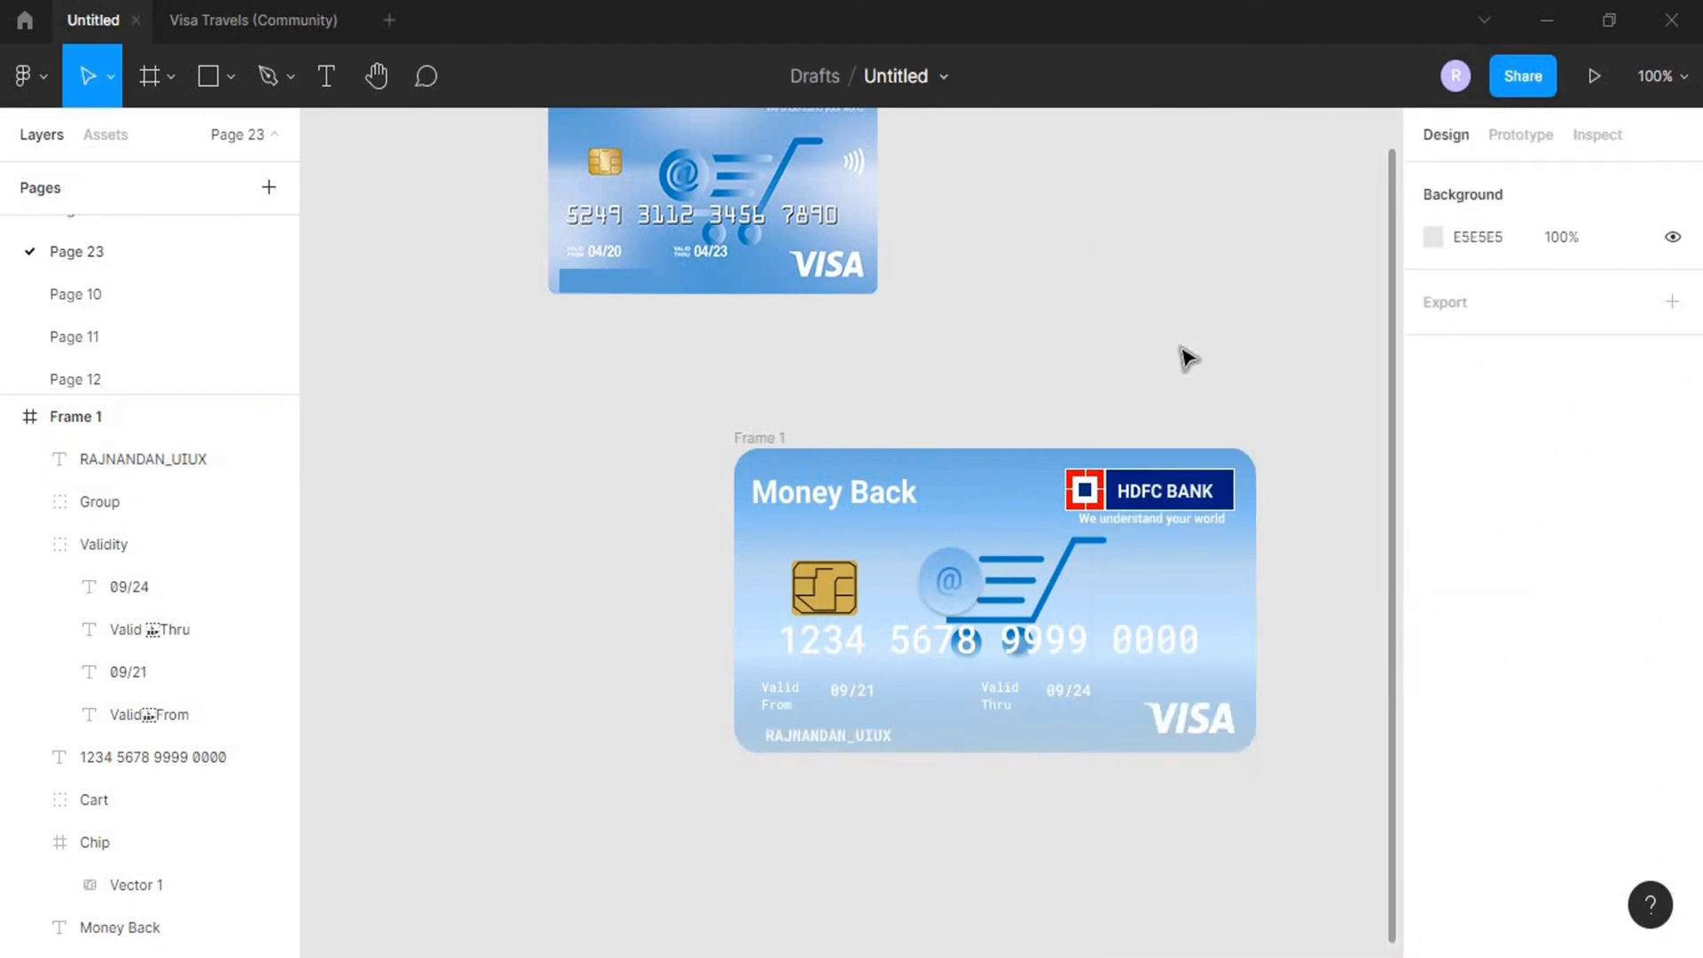
Increase the font size of the cardholder's name
scroll(1186, 358, up, 1)
click(803, 758)
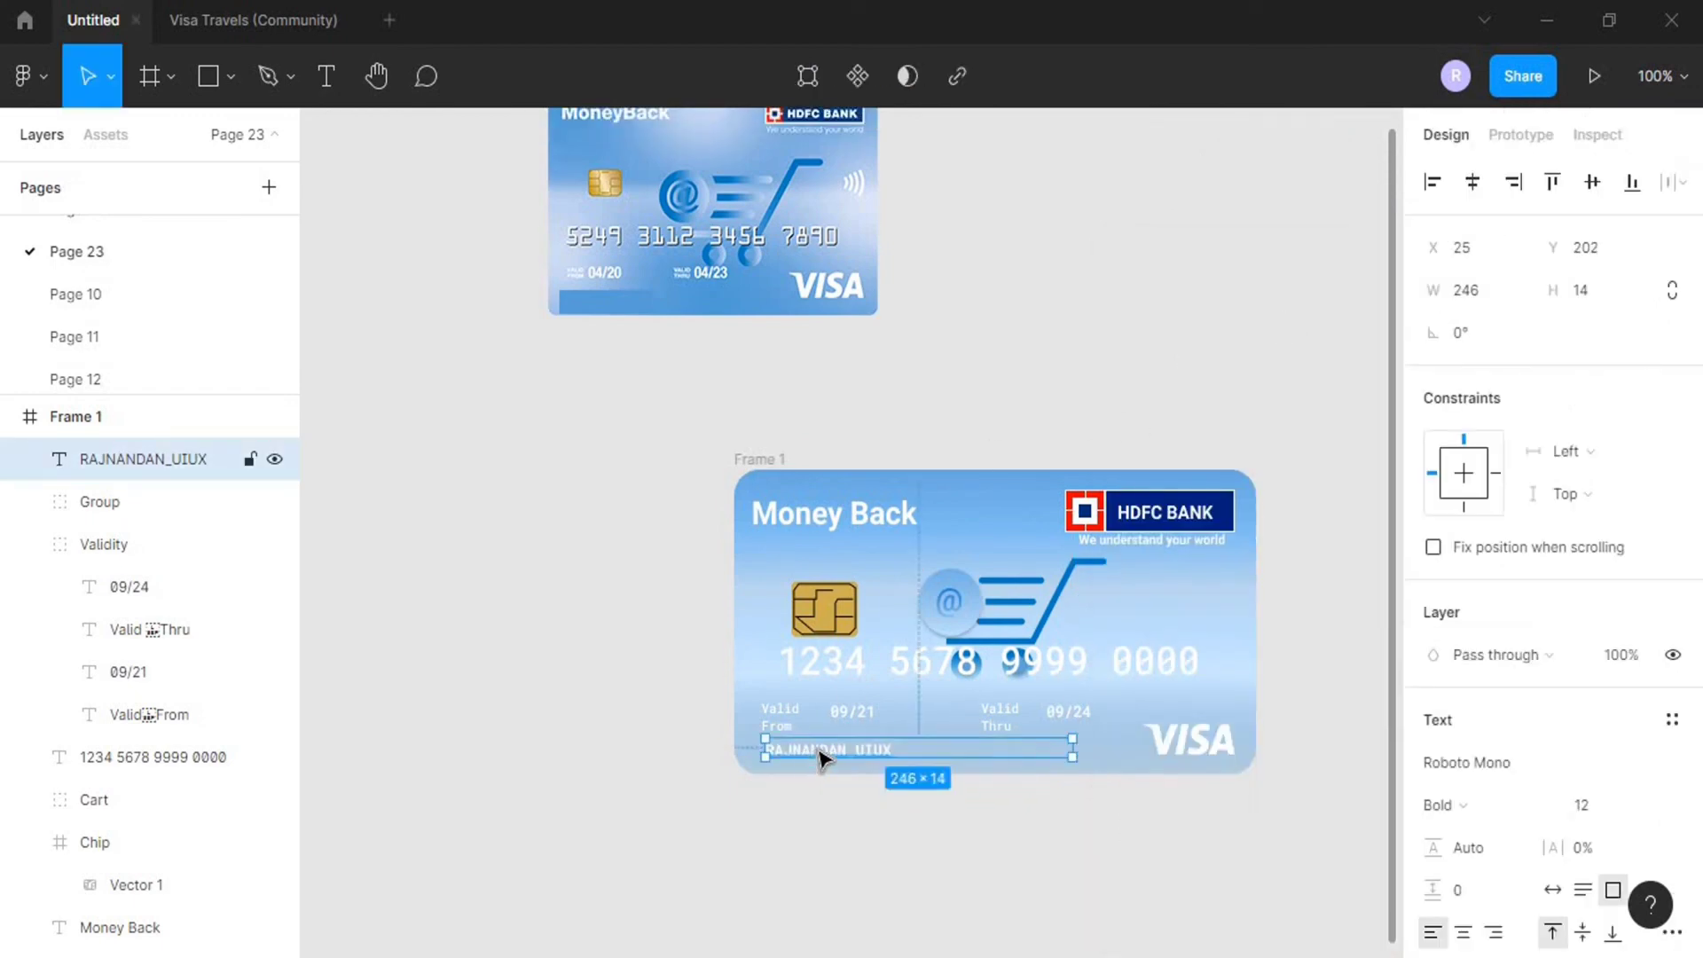
click(1639, 805)
click(1617, 635)
Move the Validity group up 6 px to leave more space above the cardholder's name
click(857, 716)
key(Up)
key(Up)
key(Up)
key(Up)
key(Up)
key(Up)
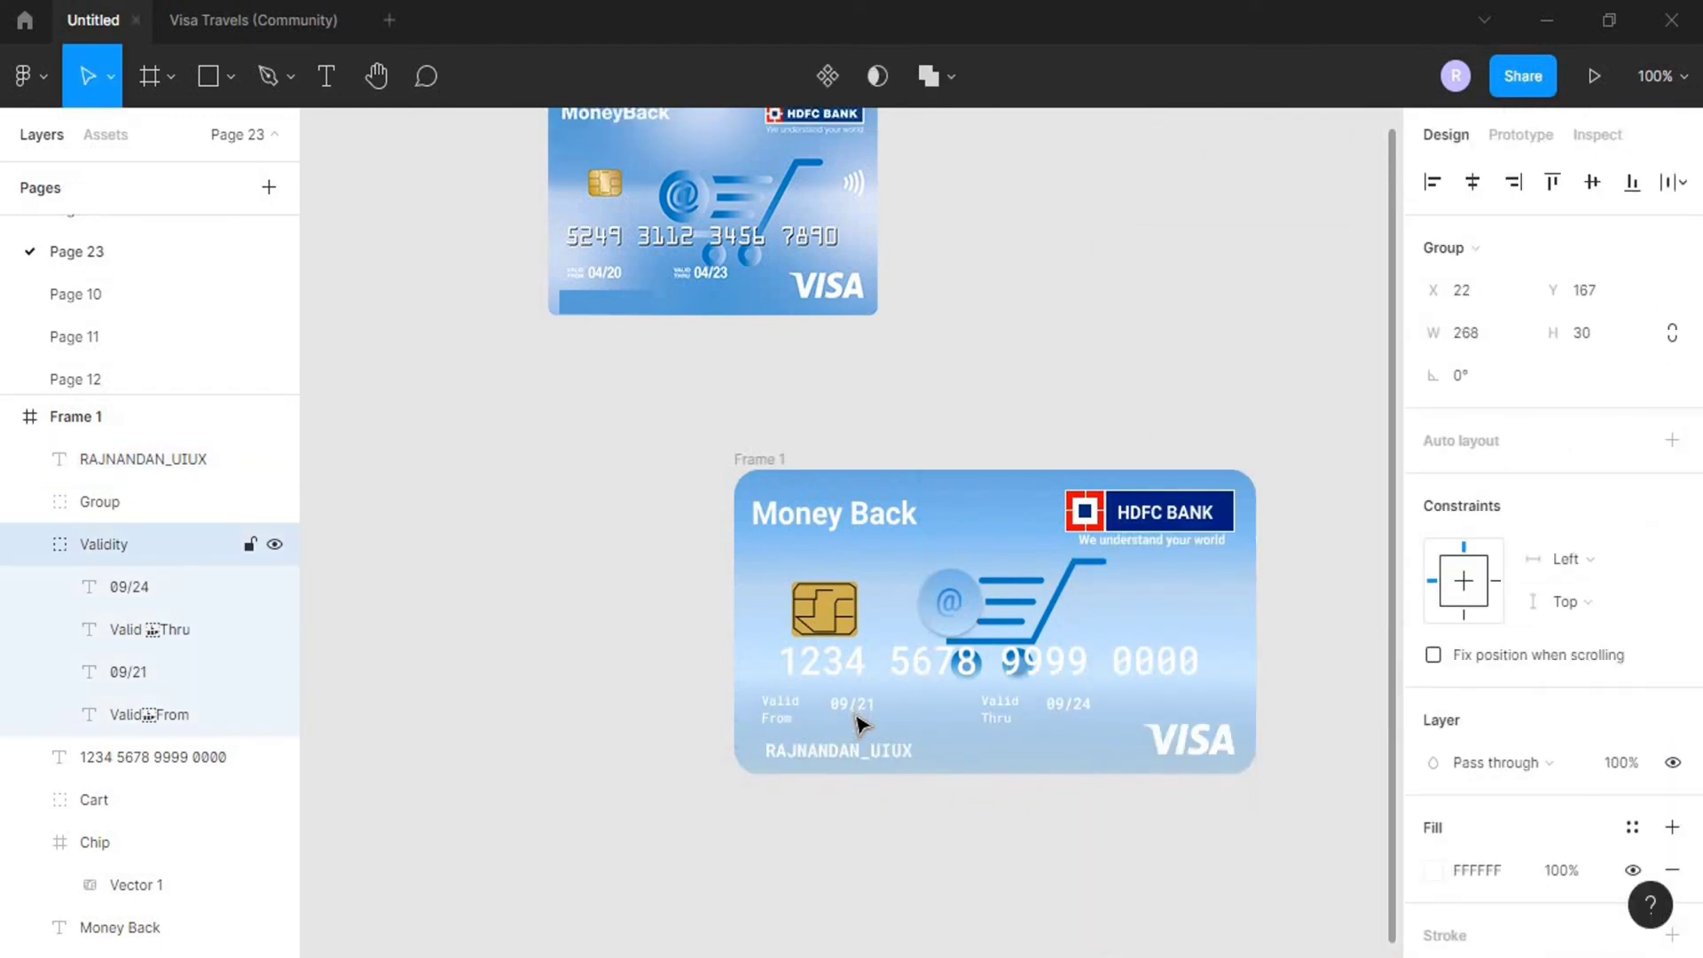
click(524, 741)
scroll(524, 741, down, 3)
scroll(524, 715, up, 2)
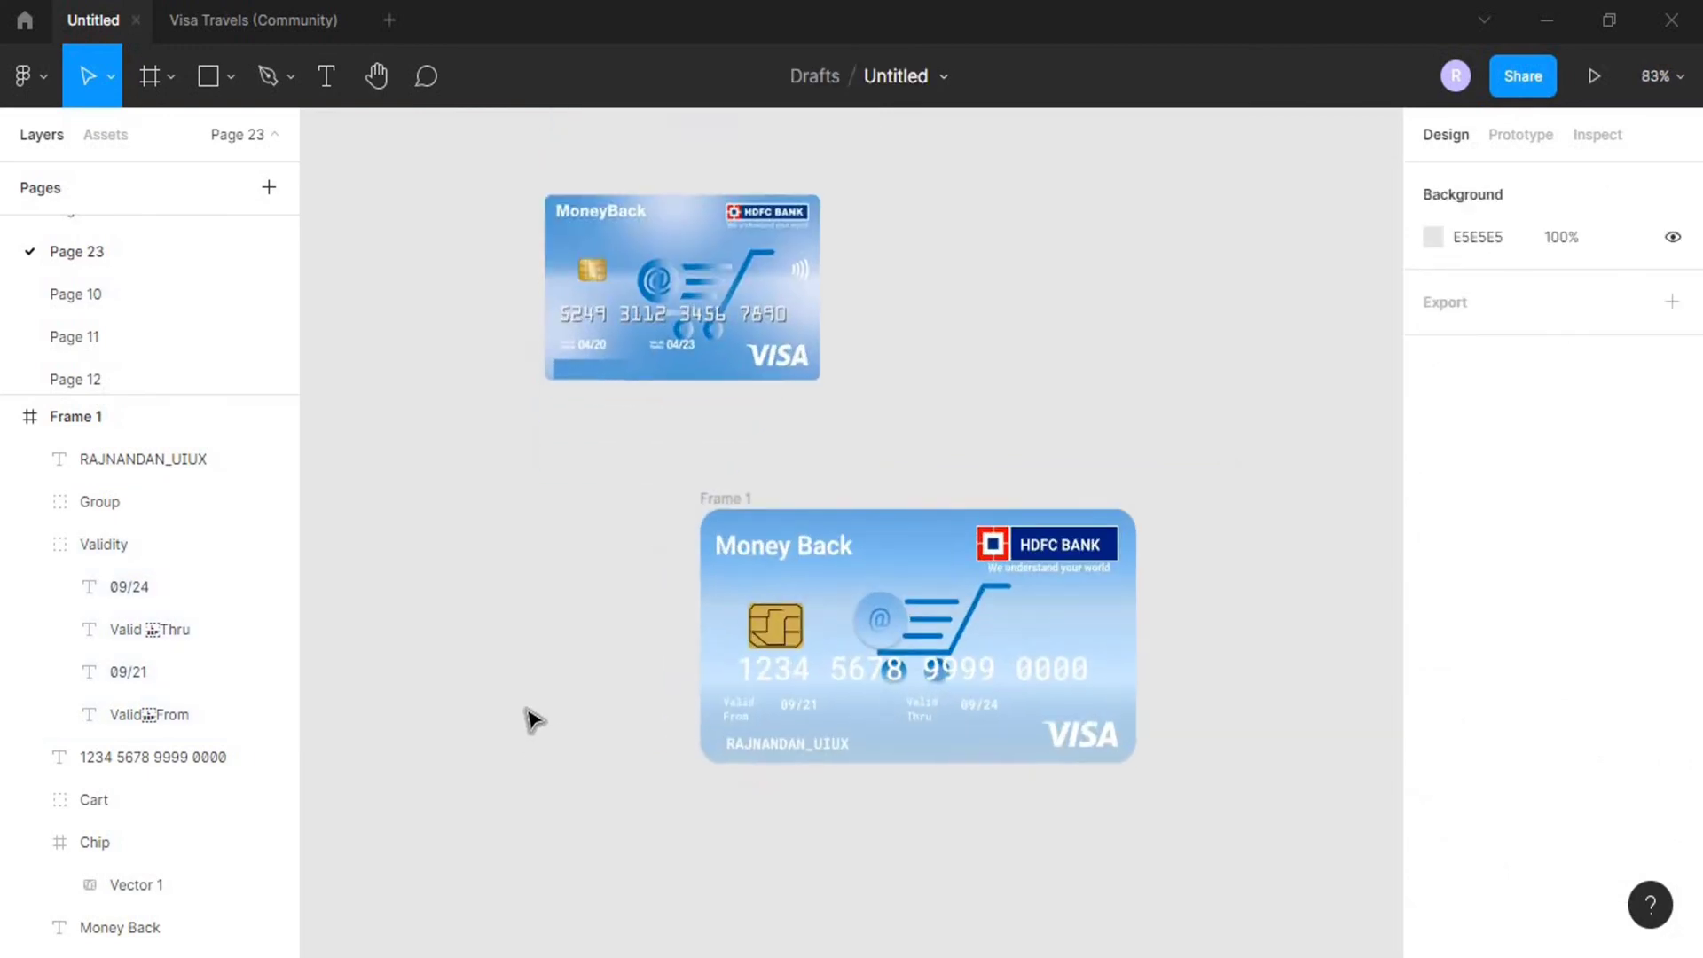
Adjust the card number's solid fill colour to white
click(851, 671)
scroll(1508, 620, down, 3)
click(1432, 785)
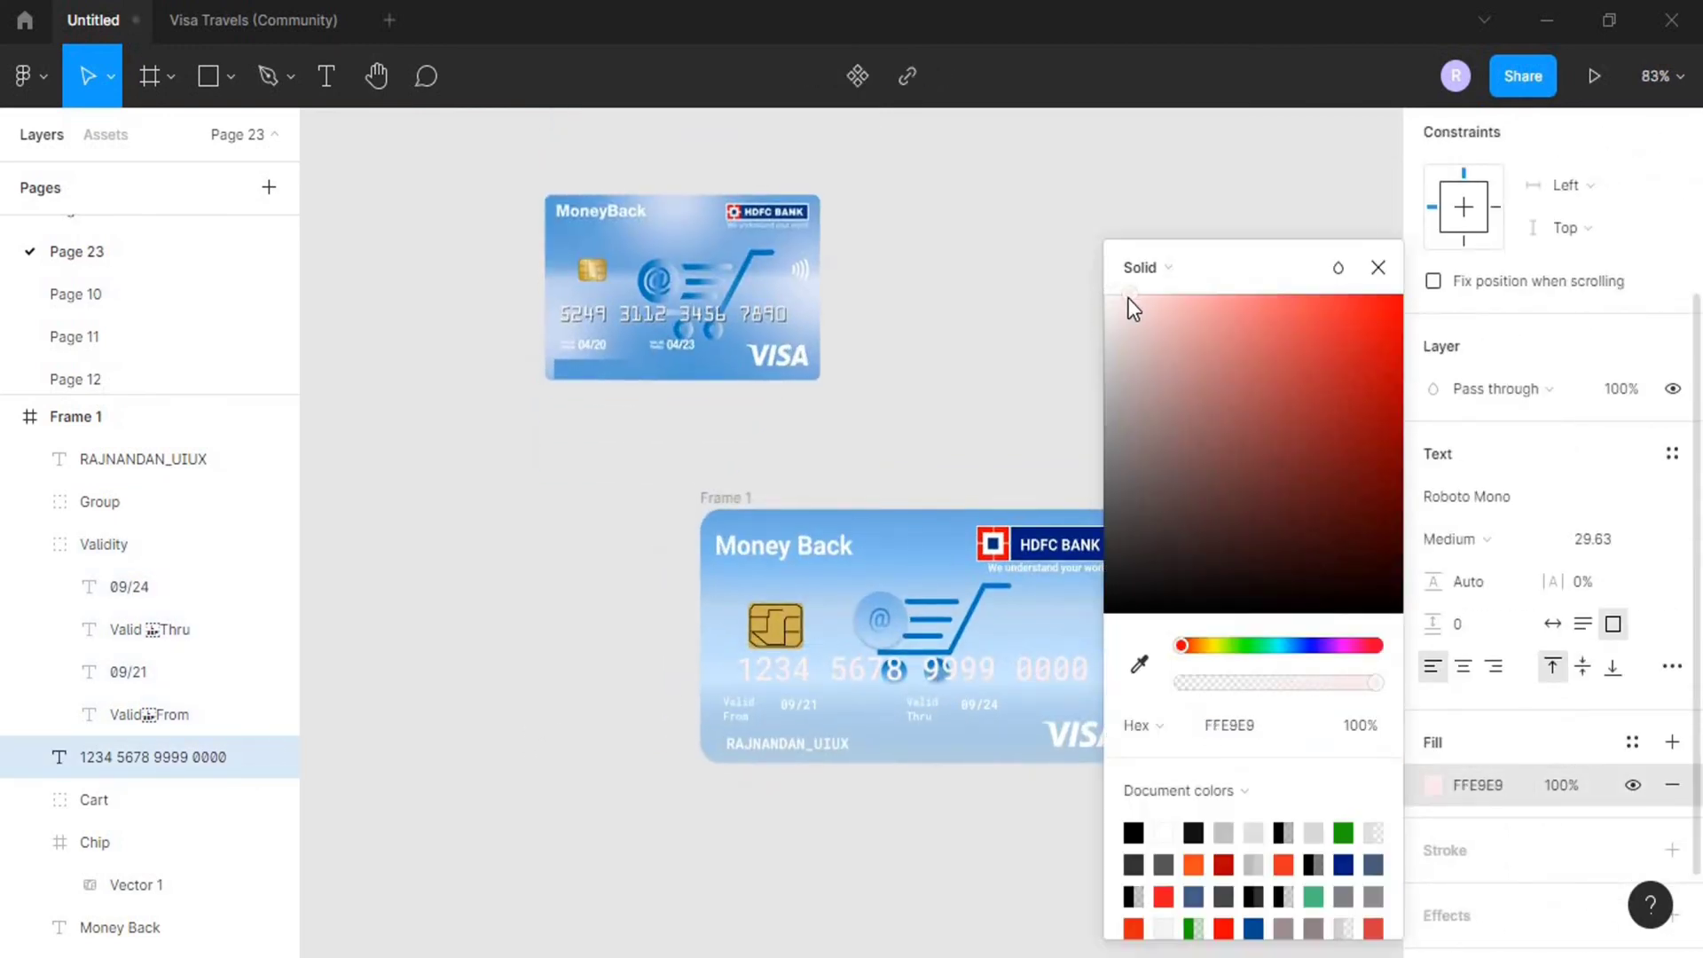
click(1379, 267)
click(1227, 384)
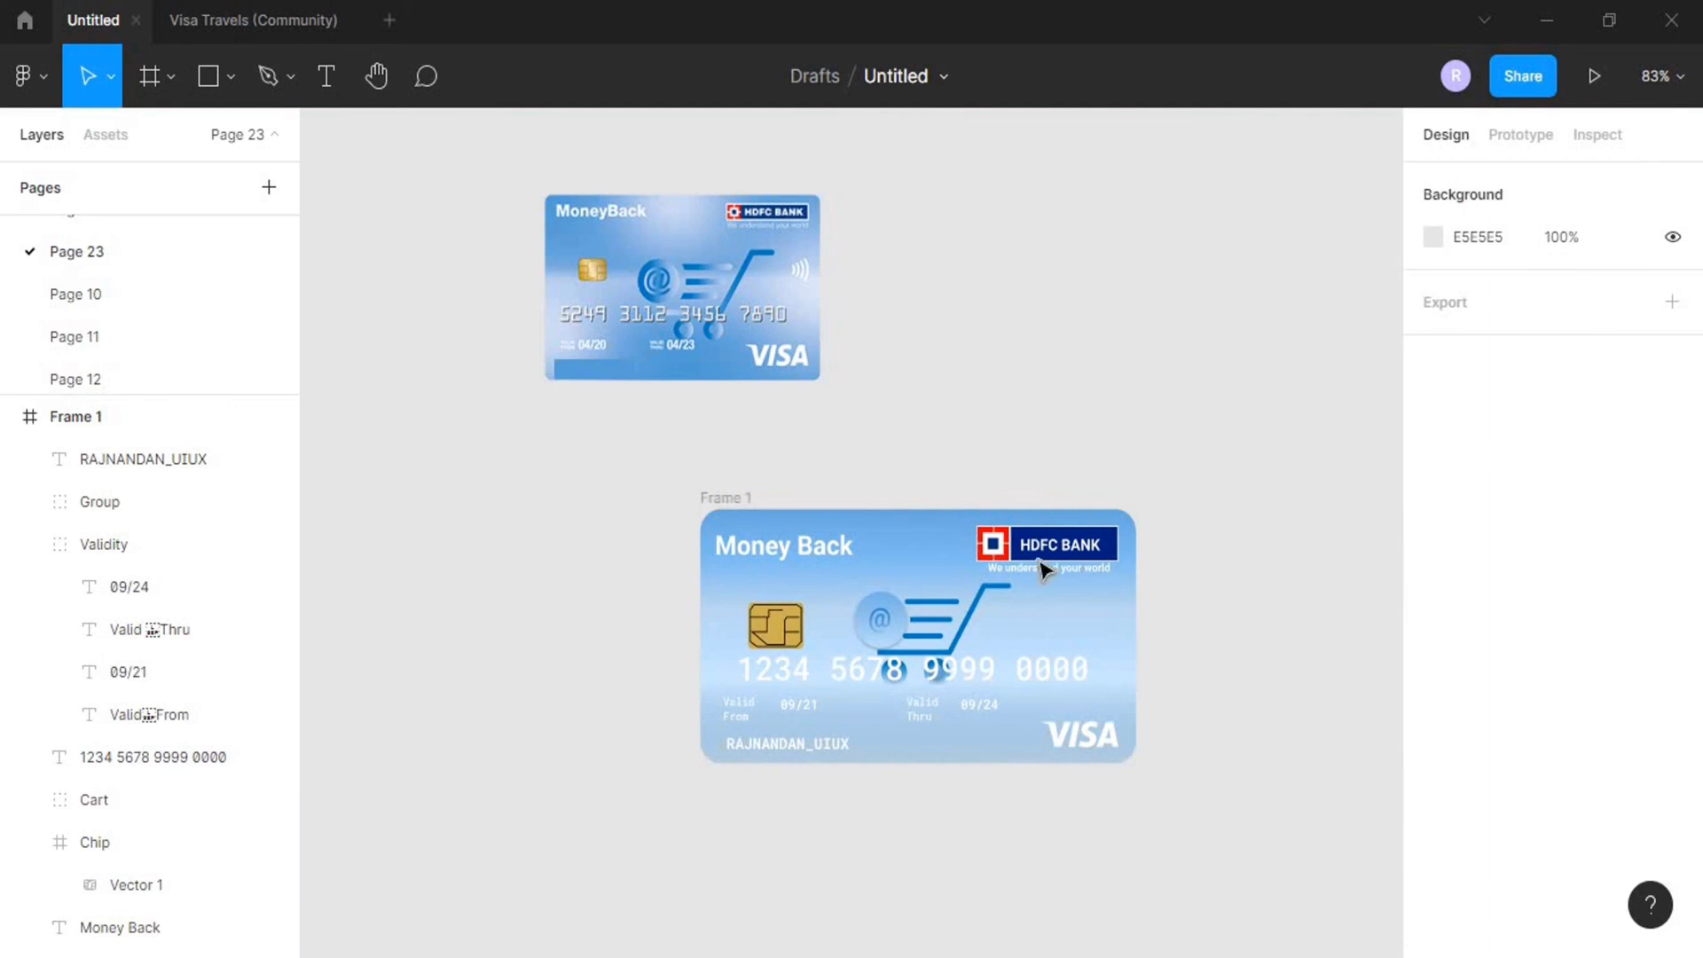
Try to change the font of the HDFC BANK text in the bank logo
ctrl+click(1072, 554)
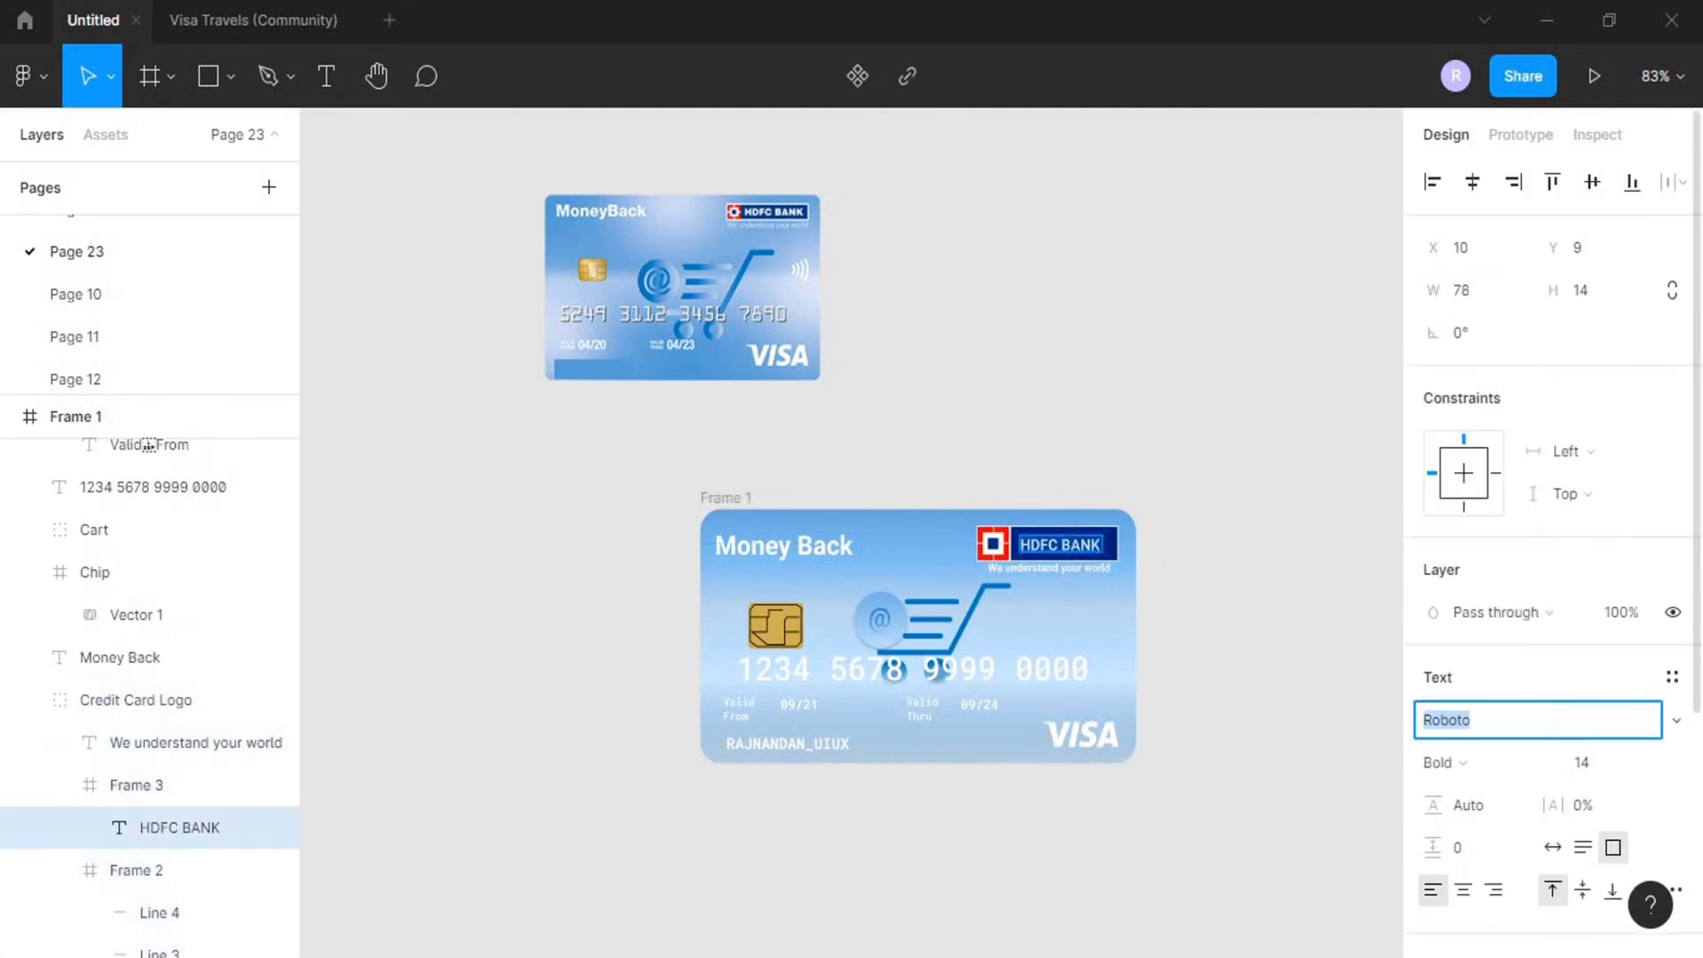
click(1561, 719)
click(1488, 778)
key(ctrl+z)
click(1190, 650)
scroll(1189, 649, down, 1)
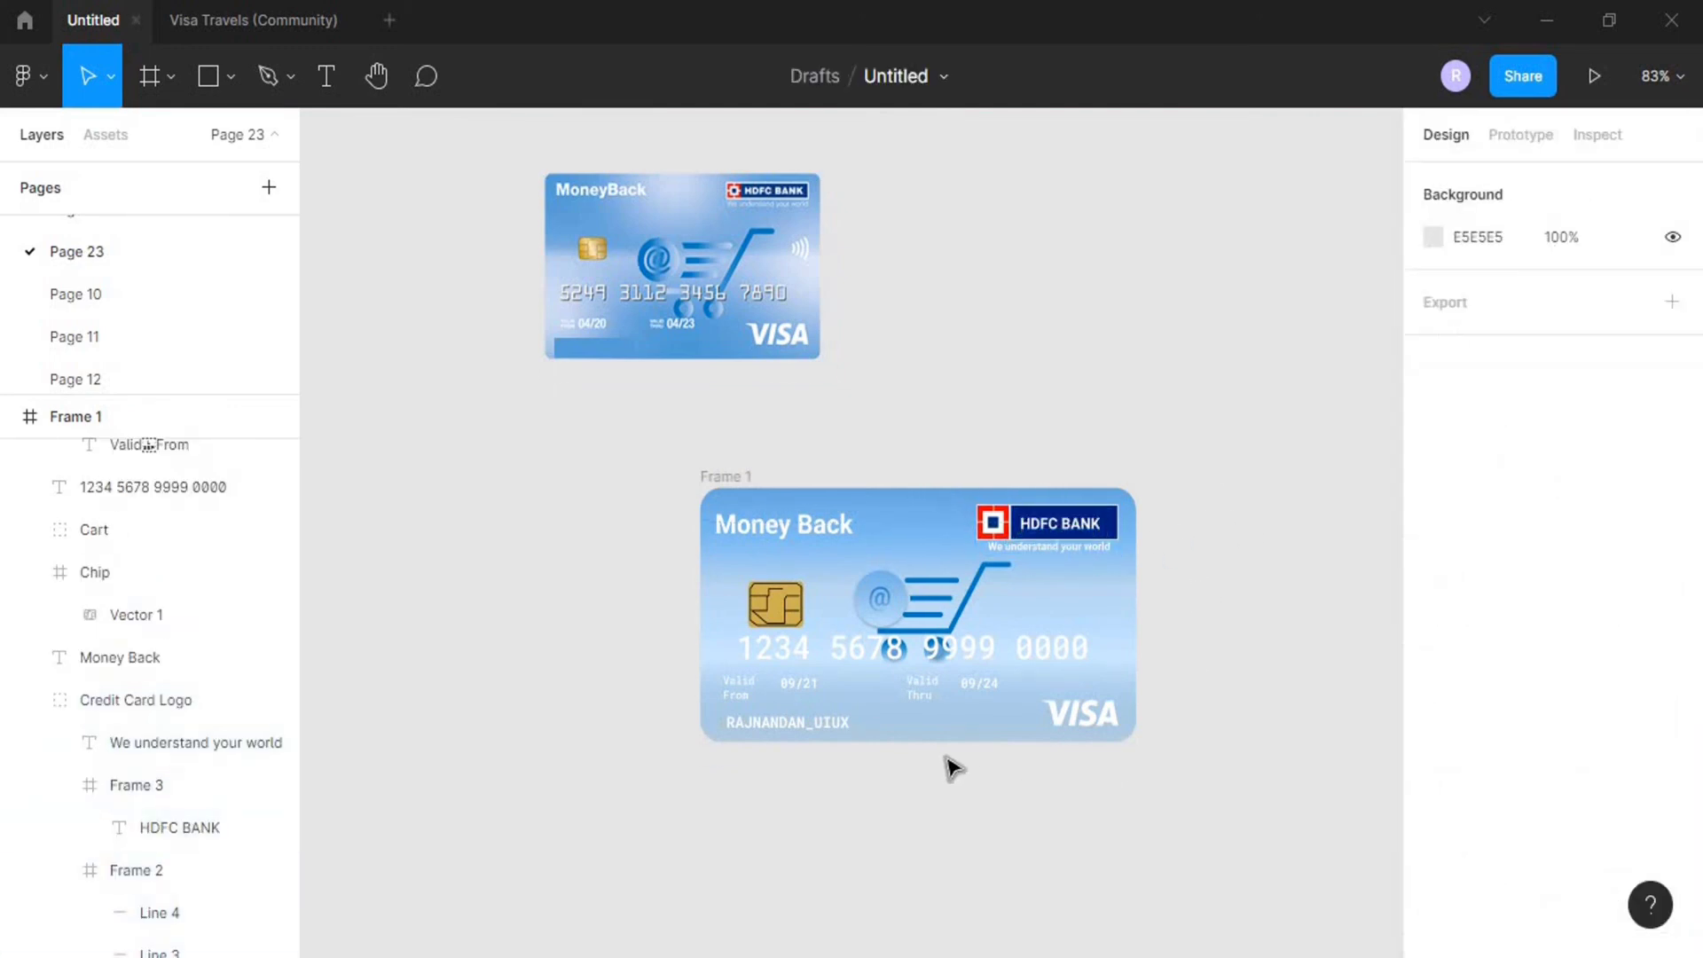
Copy the contactless-payment icon from the Visa Gold card in the Visa Travels file and paste it into the Untitled design
click(253, 20)
scroll(423, 278, down, 3)
scroll(677, 335, up, 3)
scroll(1015, 319, down, 3)
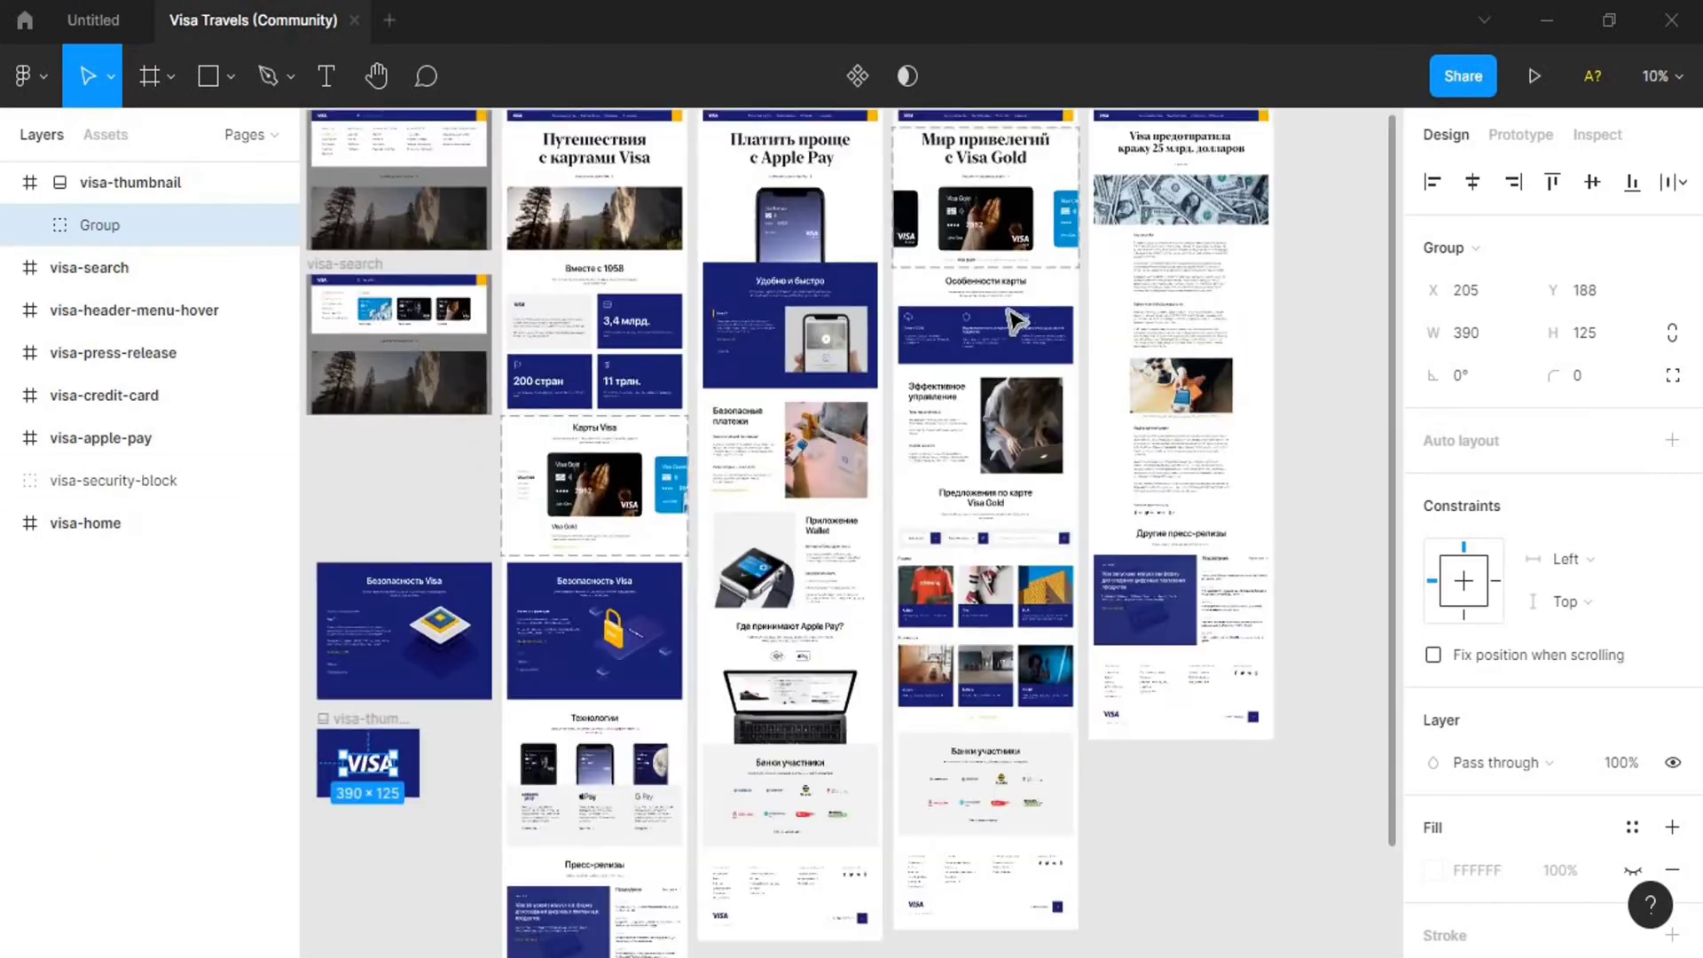
scroll(673, 456, up, 5)
scroll(703, 362, up, 5)
ctrl+click(696, 349)
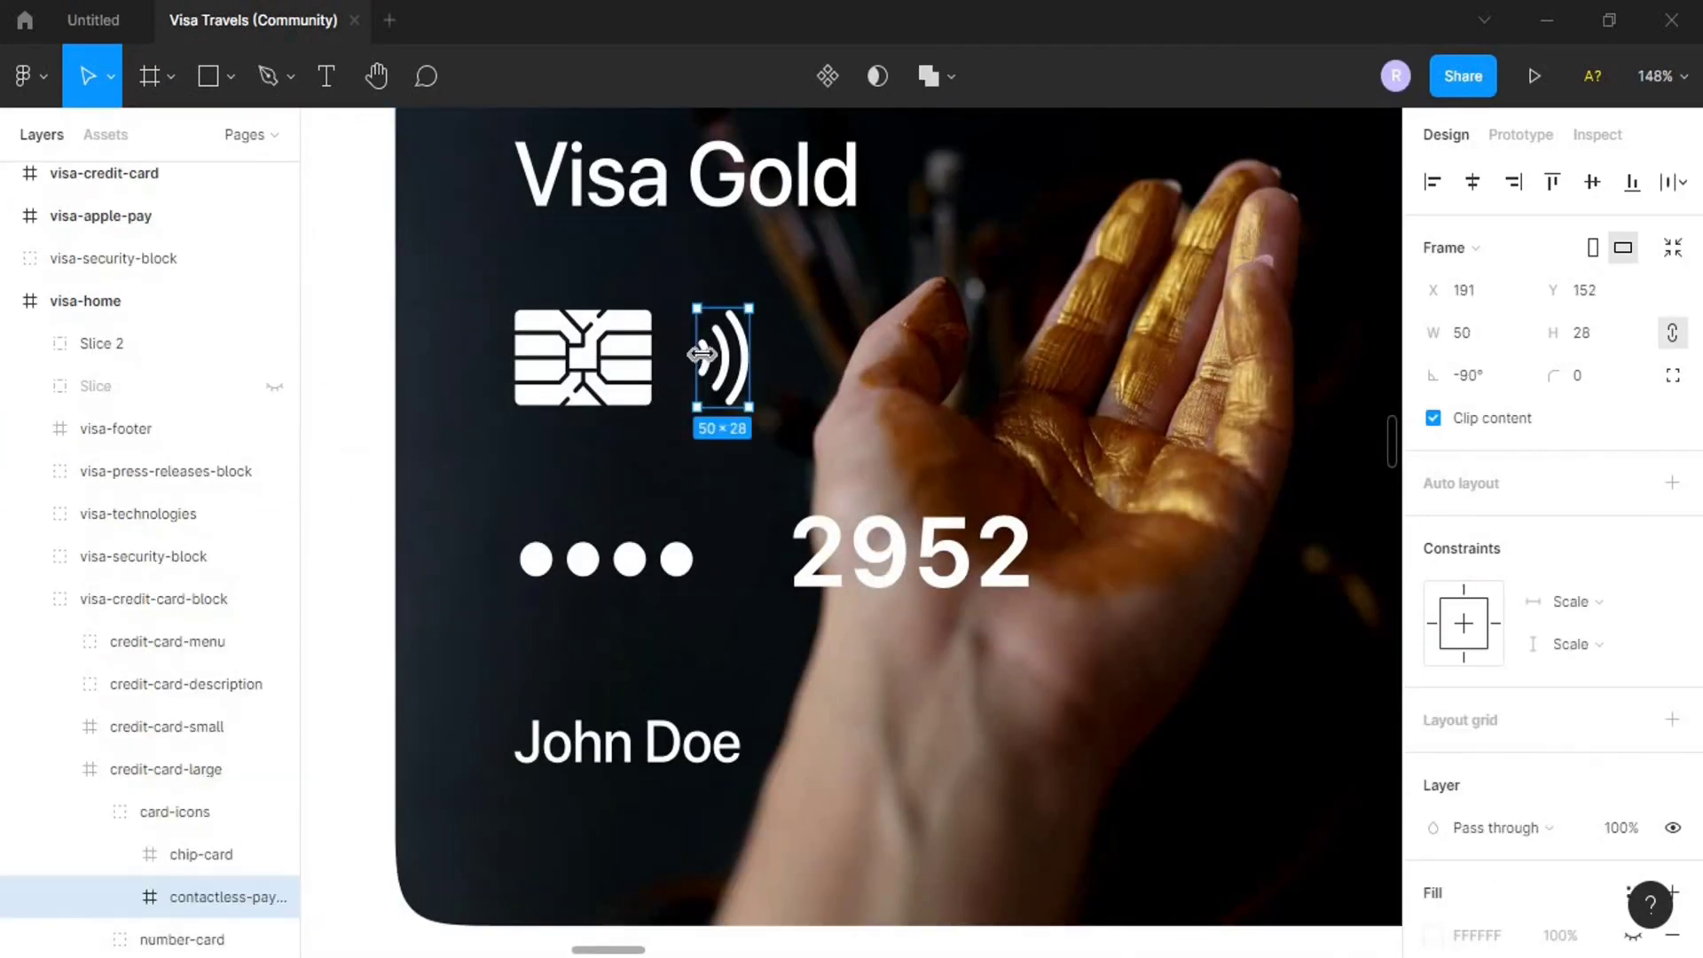
click(97, 20)
key(ctrl+v)
Place the contactless-payment icon near the card's right edge above the VISA logo and scale it to fit
drag(847, 535, 1075, 609)
scroll(1114, 622, up, 4)
scroll(1108, 625, down, 4)
click(1197, 588)
scroll(1140, 589, up, 3)
click(1064, 609)
key(k)
click(1179, 582)
Rename Frame 1 as "Money Back Credit Card"
scroll(1179, 577, down, 3)
click(764, 478)
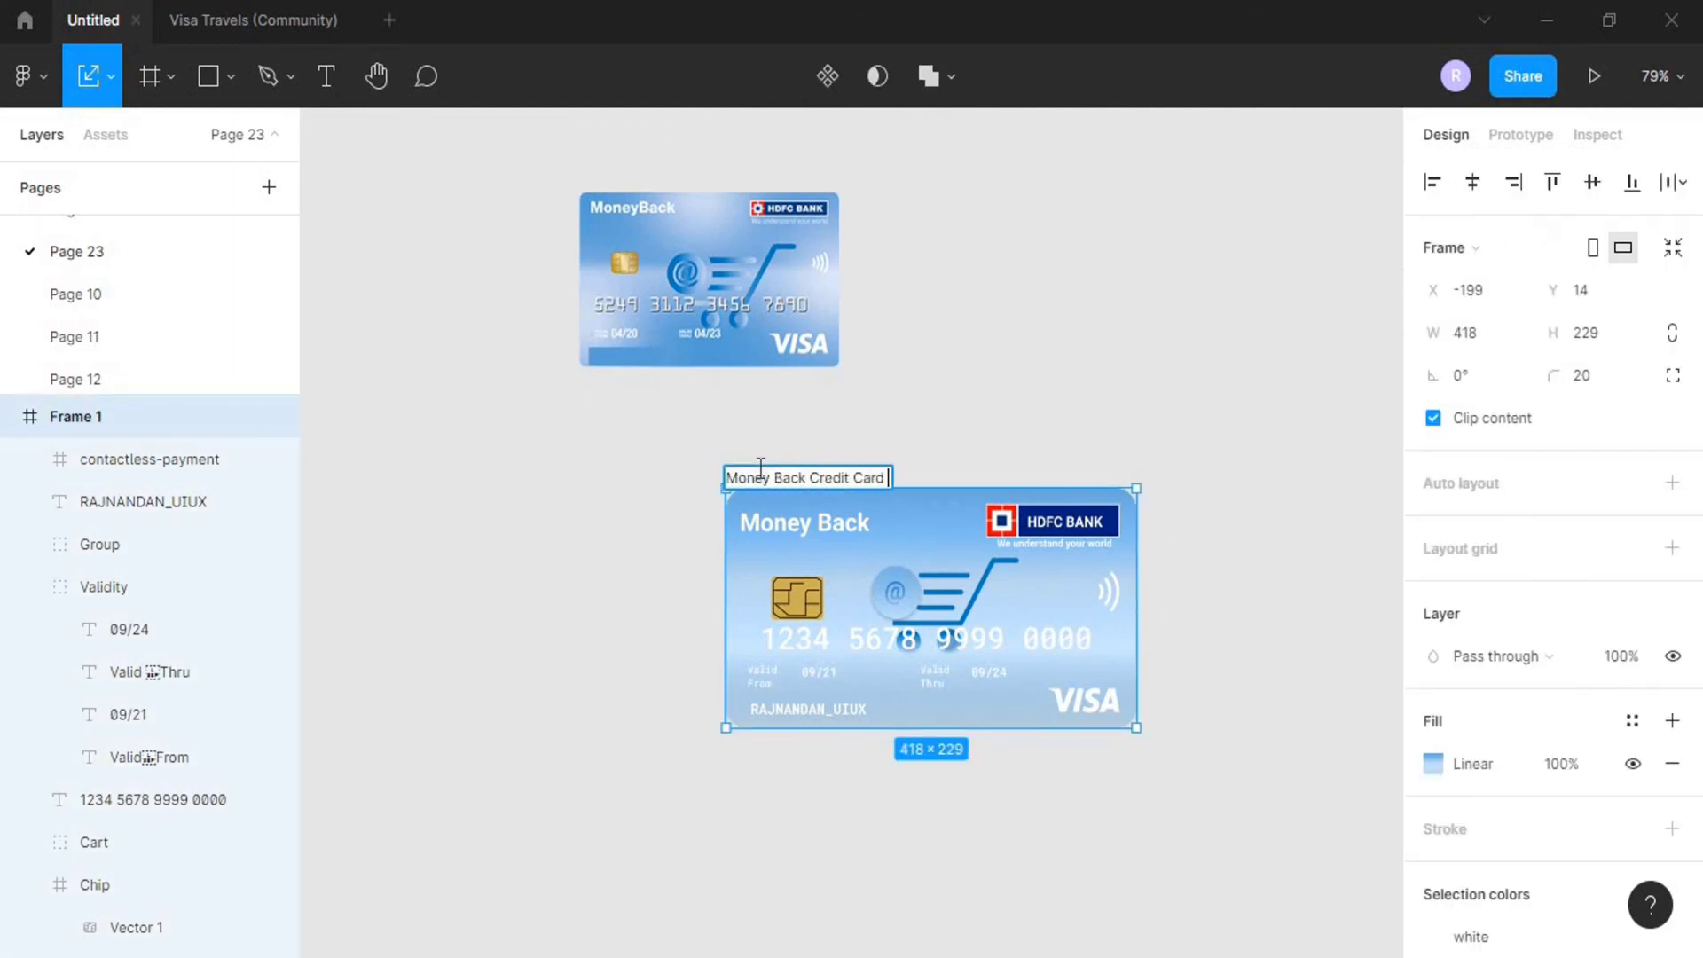
click(1141, 377)
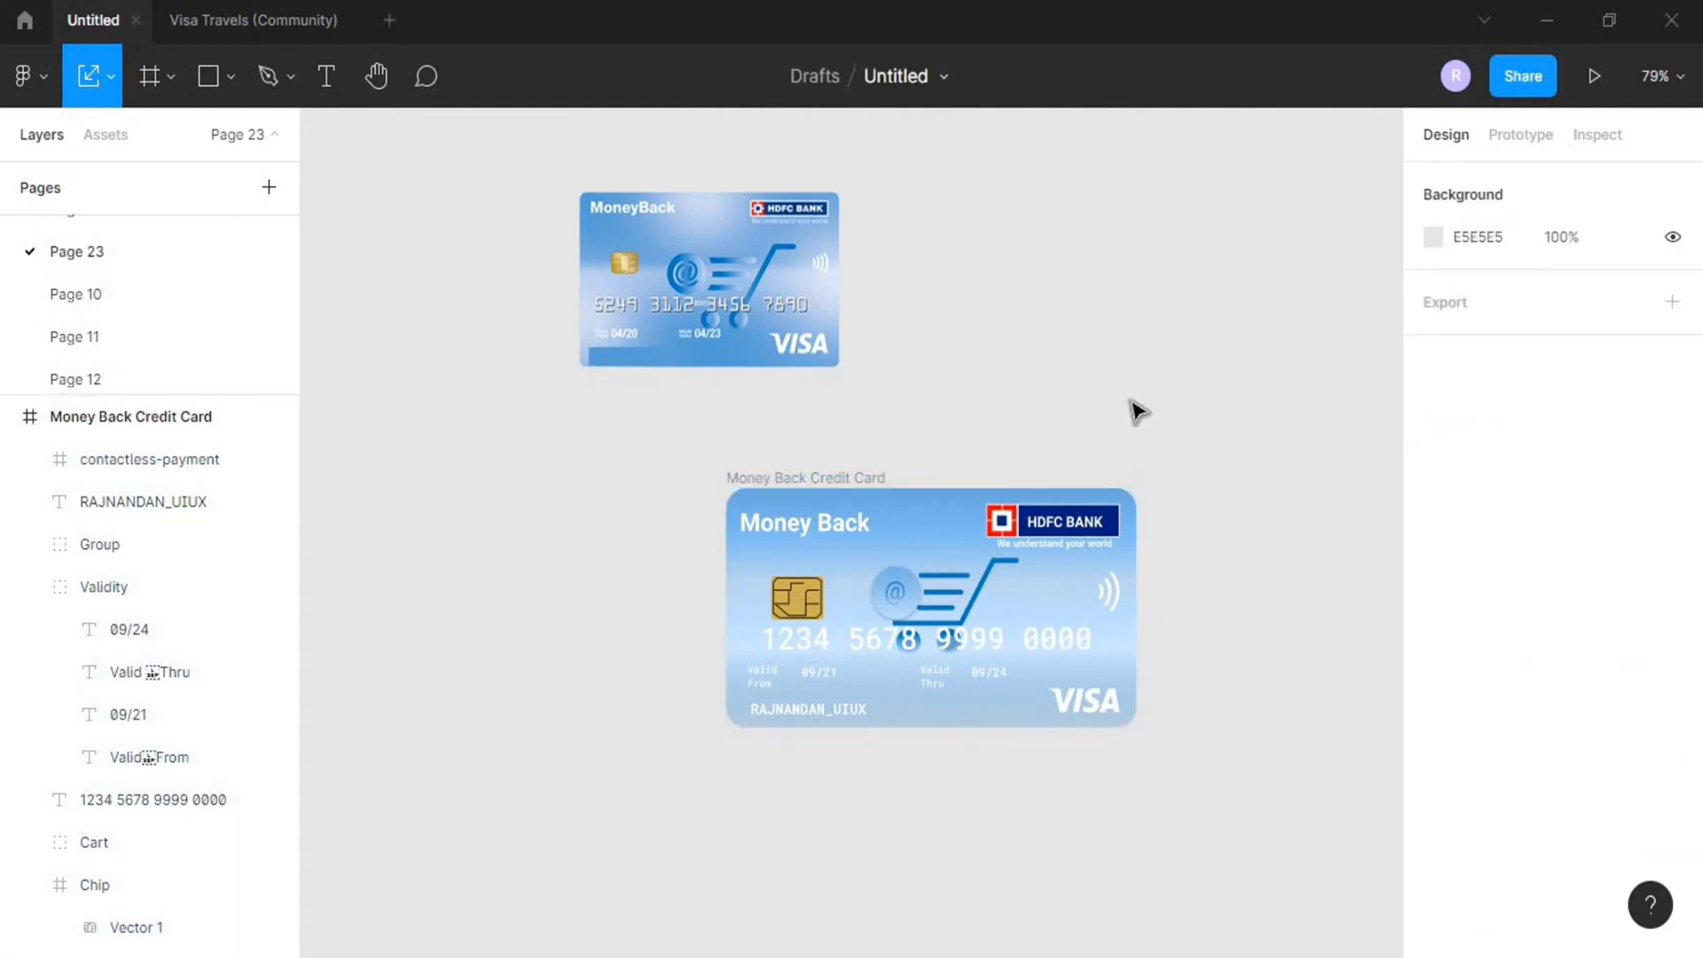
Examine the details of the recreated card and compare it with the reference card
scroll(977, 683, up, 4)
scroll(978, 683, down, 4)
scroll(779, 497, up, 3)
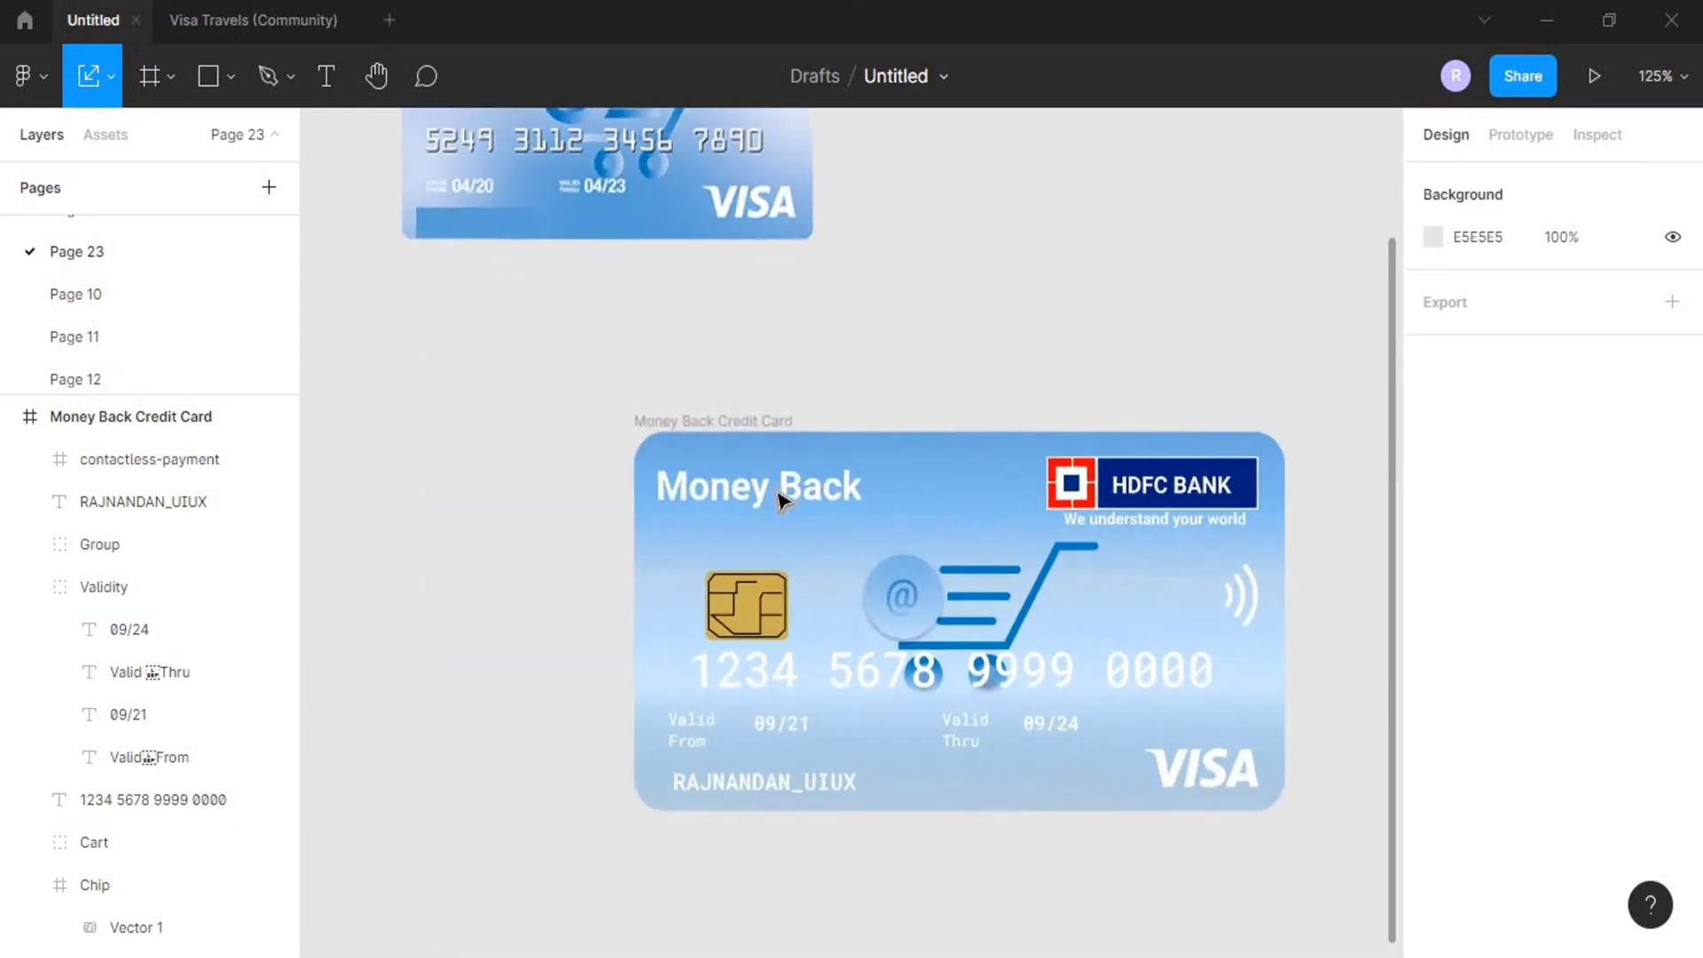
scroll(780, 497, down, 3)
scroll(795, 490, up, 4)
scroll(794, 490, down, 4)
scroll(829, 736, up, 3)
scroll(825, 738, up, 2)
scroll(817, 736, down, 5)
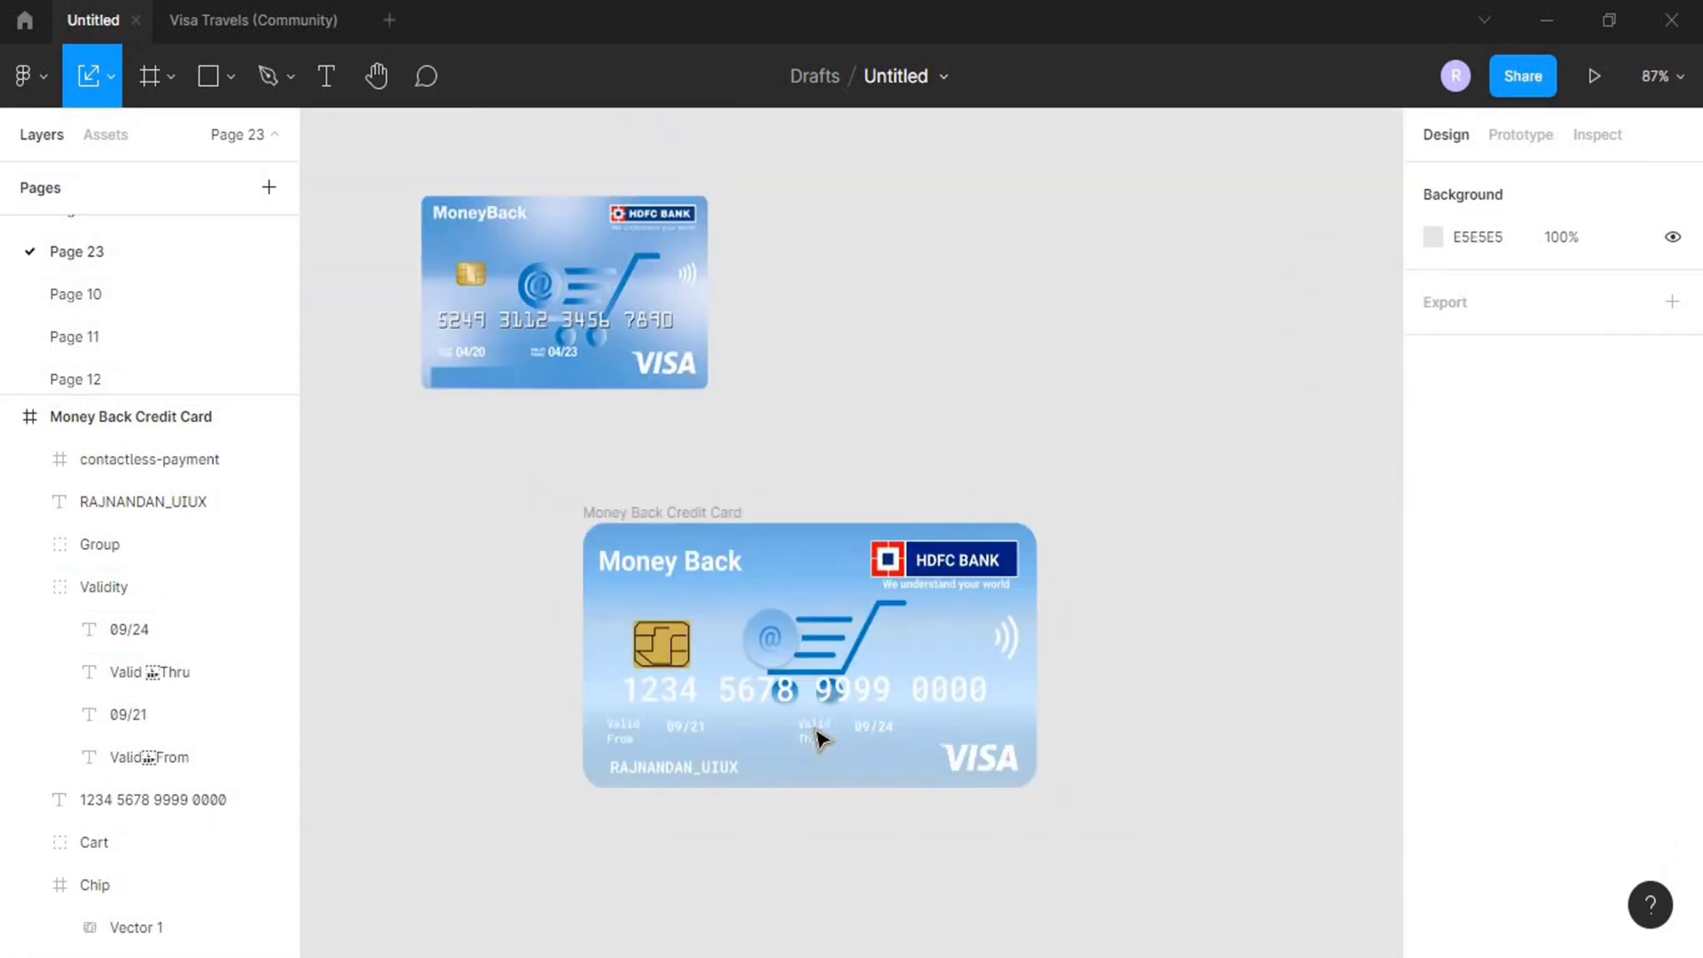
Scale up the shopping cart emblem slightly on the card
scroll(818, 736, up, 2)
click(816, 723)
drag(983, 713, 921, 746)
click(922, 672)
click(866, 668)
click(1089, 719)
scroll(523, 701, up, 3)
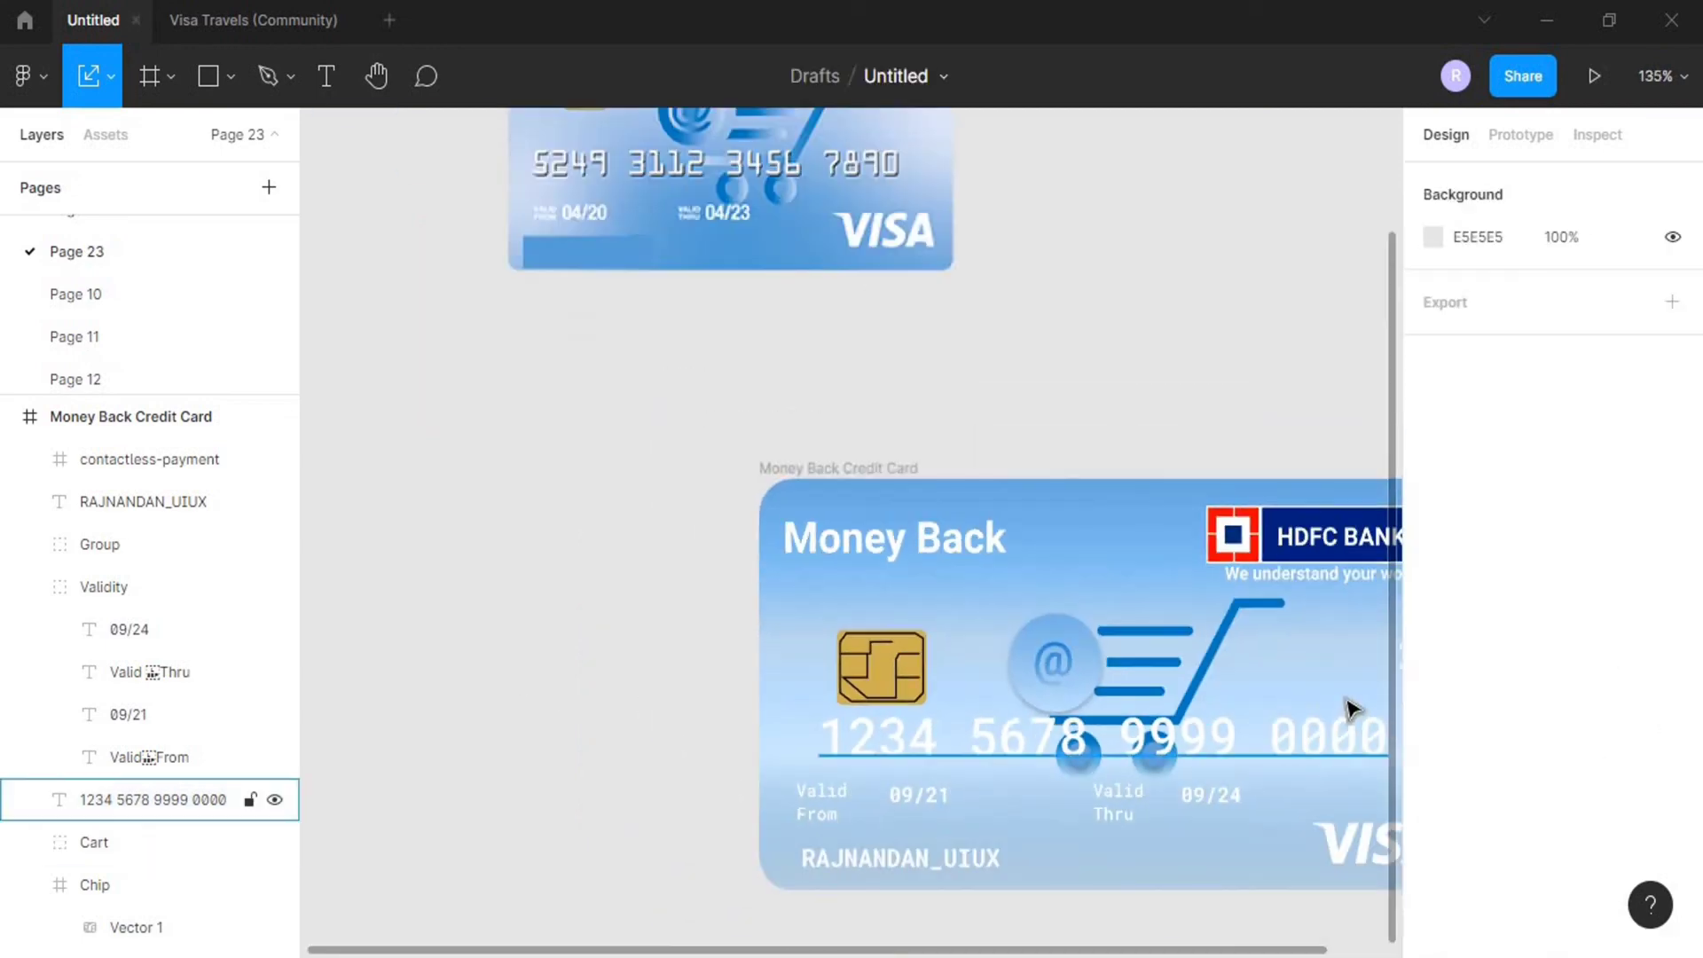
Group the finished card and rename the group "Credit Card"
scroll(1349, 707, down, 4)
scroll(1289, 828, right, 2)
scroll(1254, 787, up, 5)
scroll(1051, 714, down, 5)
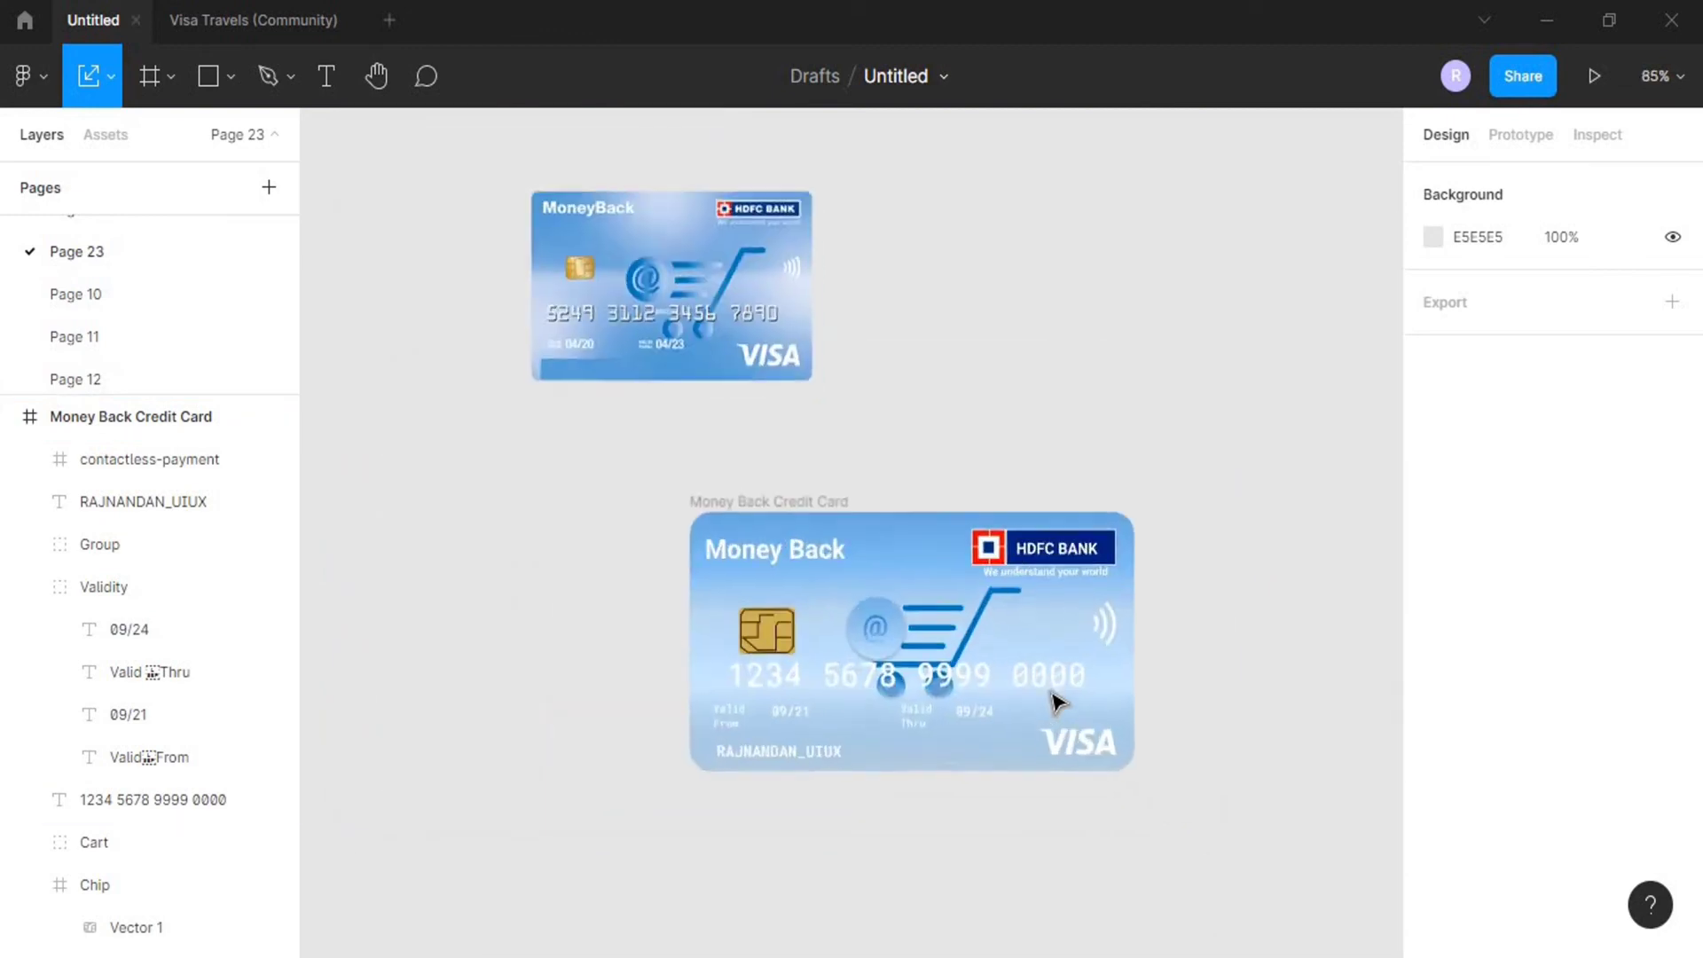
scroll(1053, 700, up, 4)
drag(535, 314, 1257, 916)
key(ctrl+g)
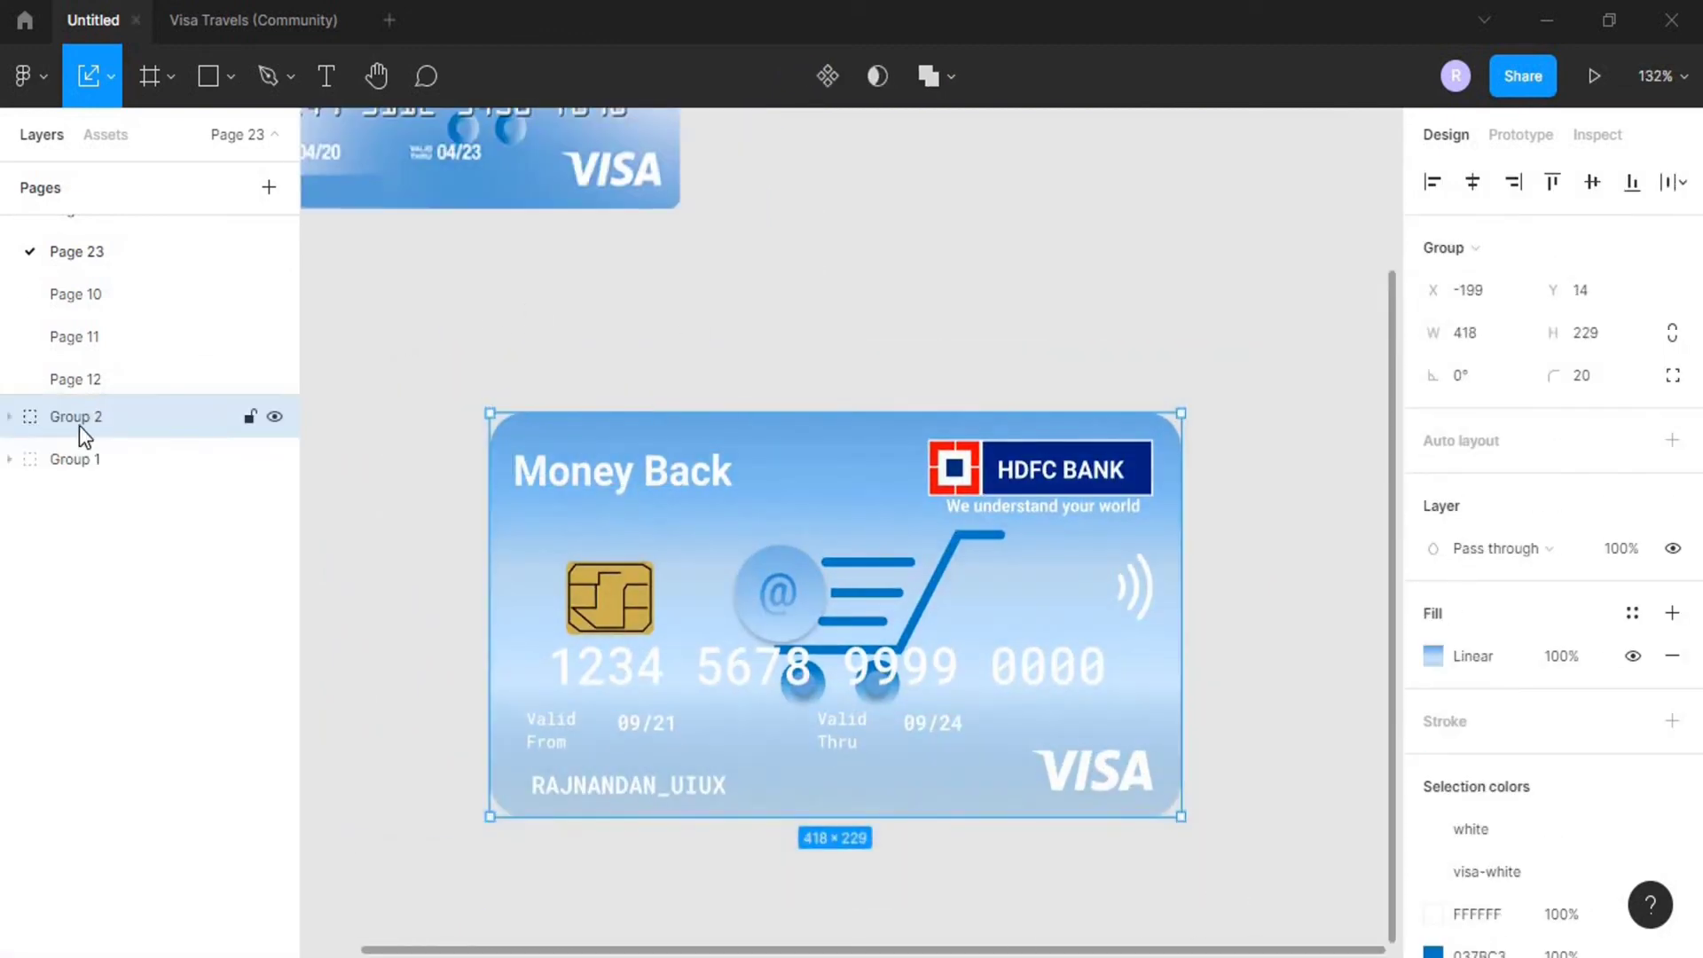
click(81, 428)
text(Credit Card)
key(Return)
click(342, 429)
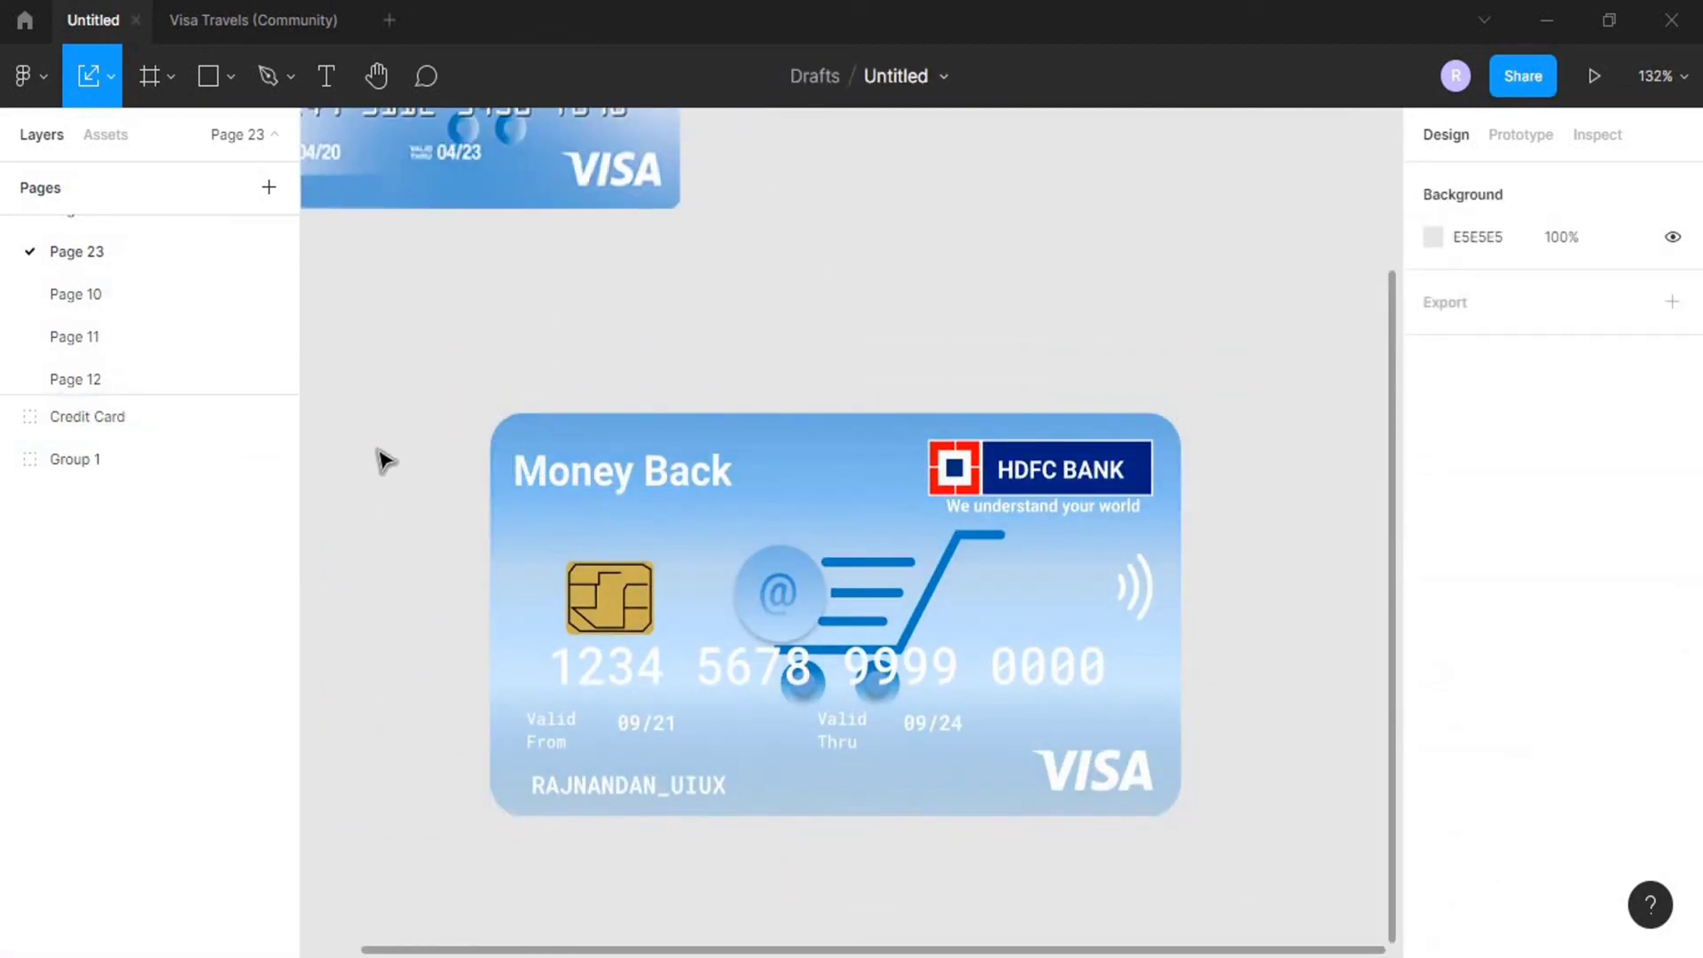